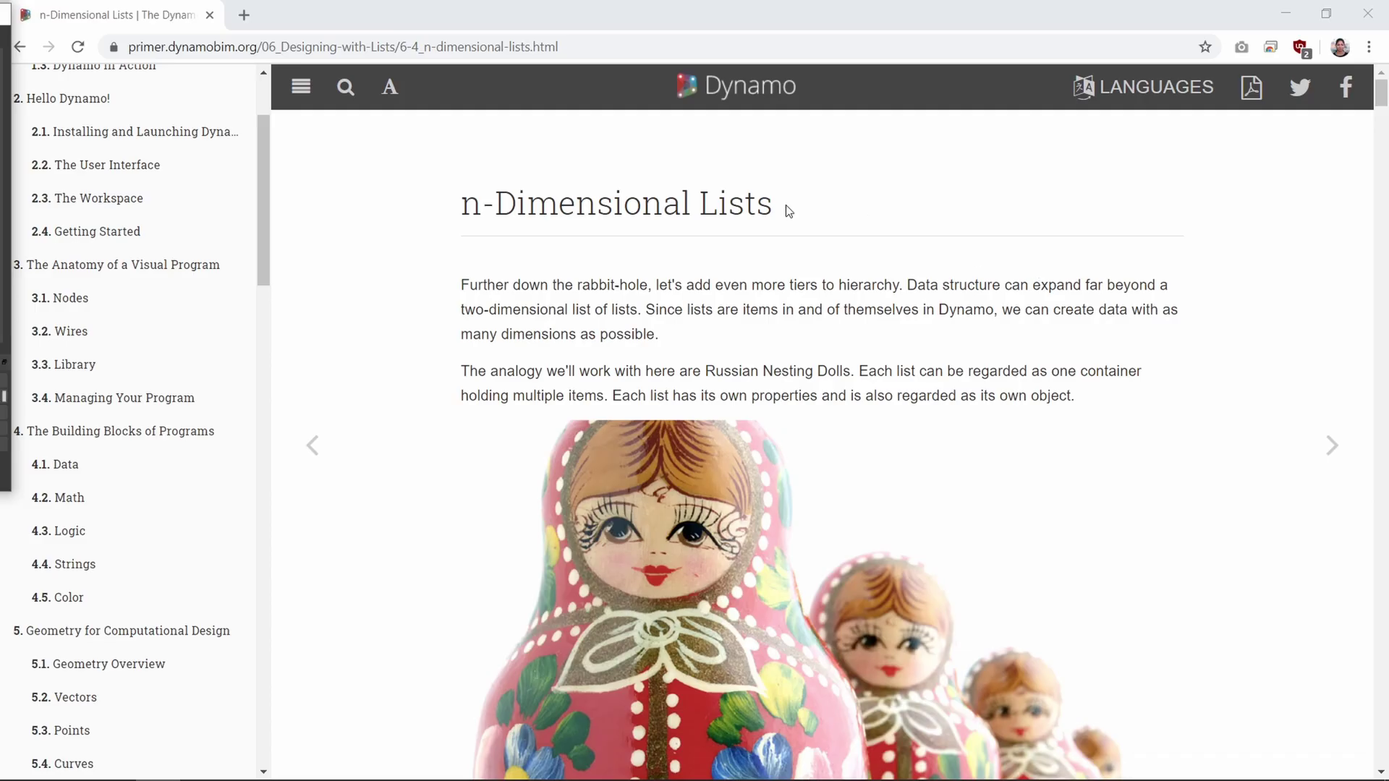
# Step: Look through the n-Dimensional Lists chapter of the Dynamo Primer, including its SAT import and advanced 2D list exercises
pyautogui.moveTo(787, 207); pyautogui.dragTo(466, 212)
pyautogui.scroll(-20, 1074, 334)
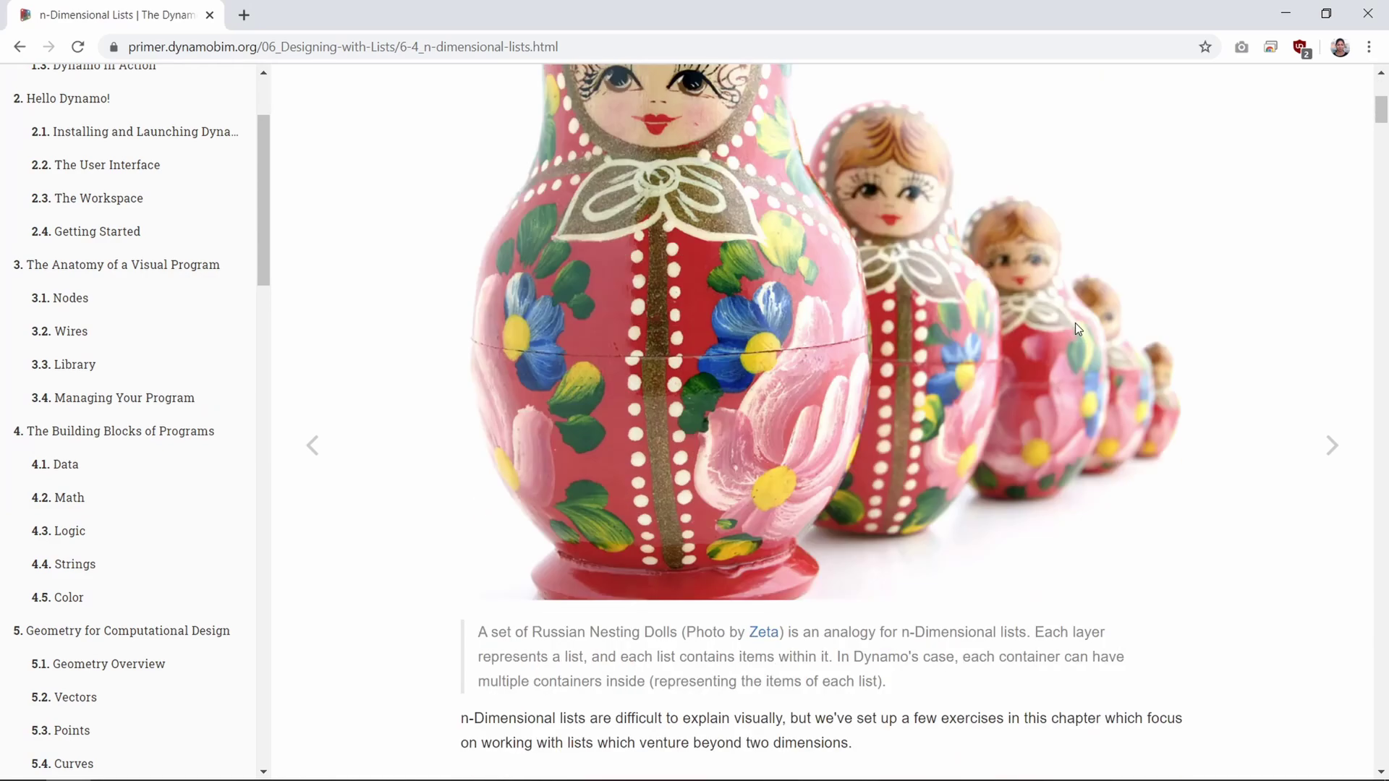
pyautogui.scroll(-20, 1075, 323)
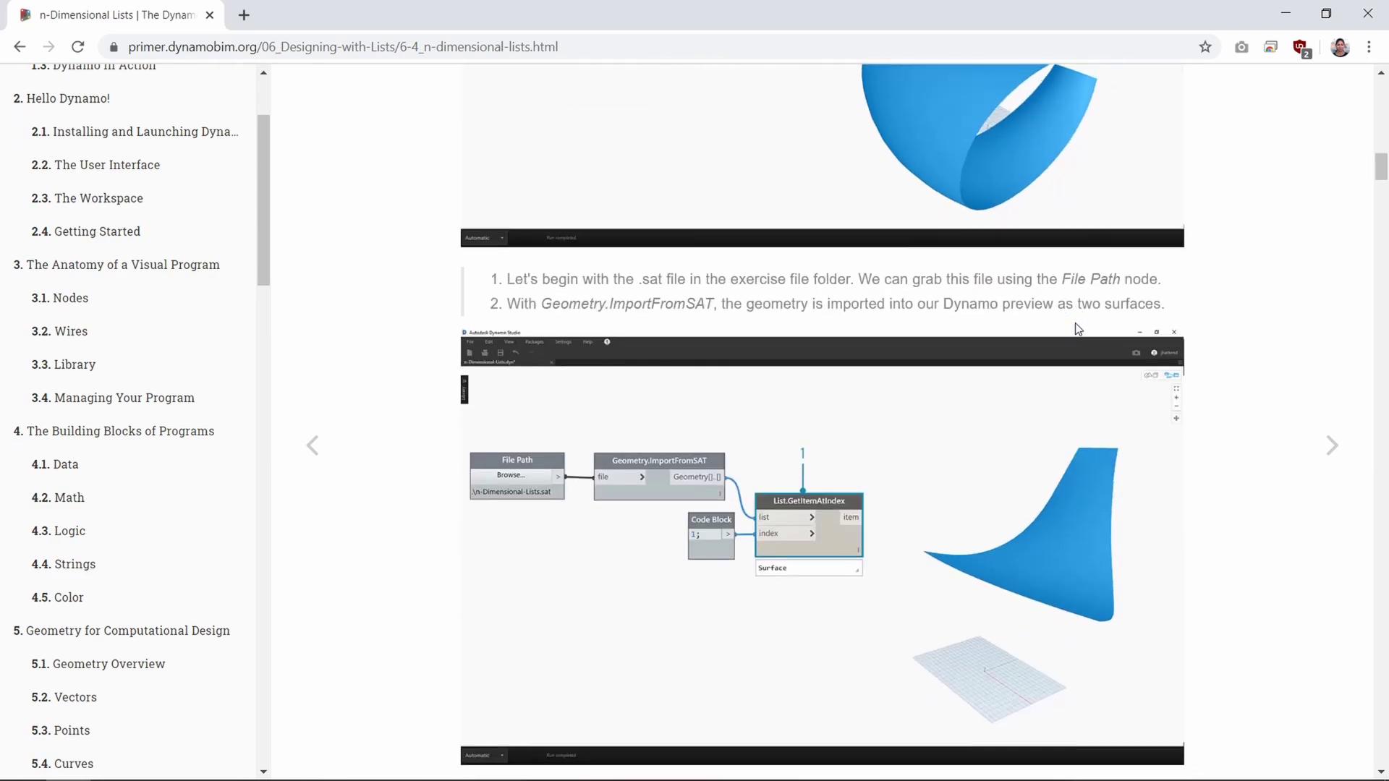
pyautogui.scroll(-15, 1139, 391)
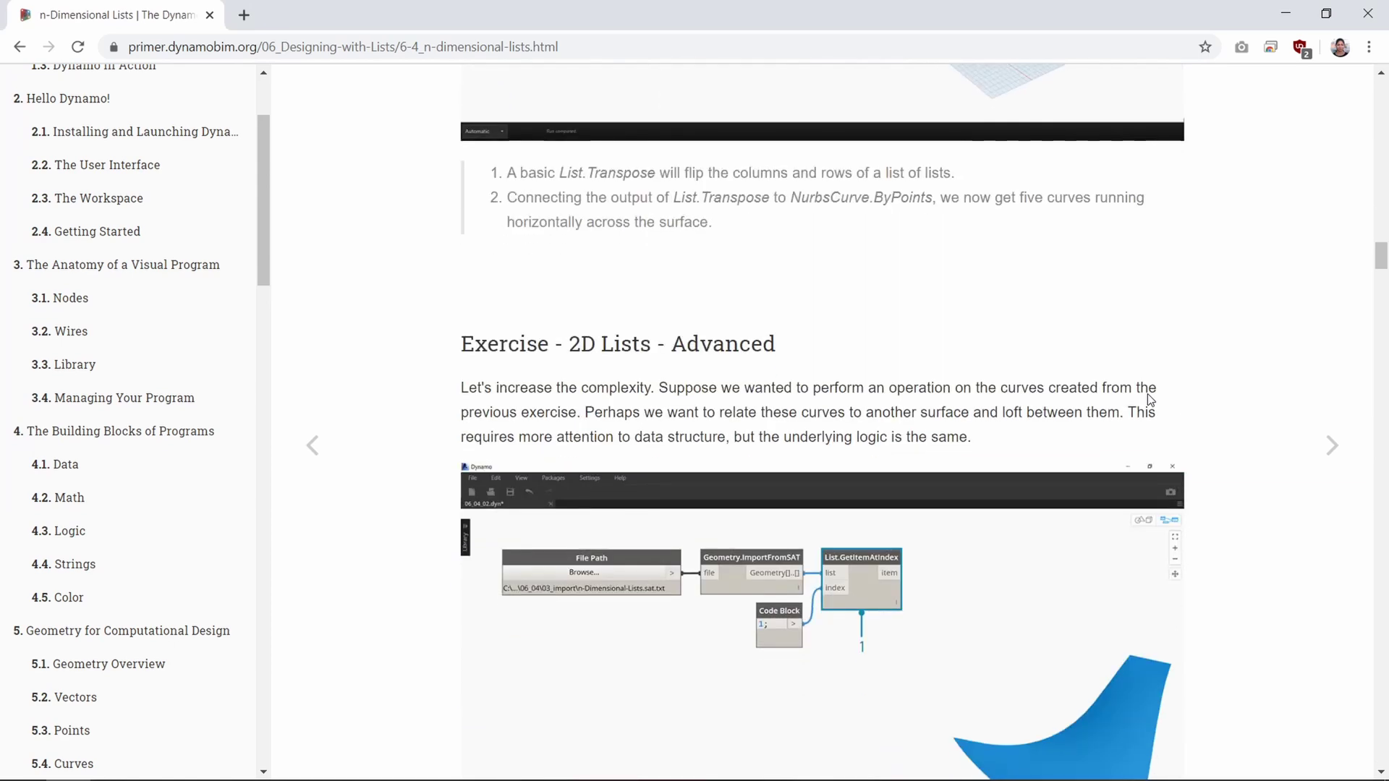
pyautogui.scroll(20, 1147, 393)
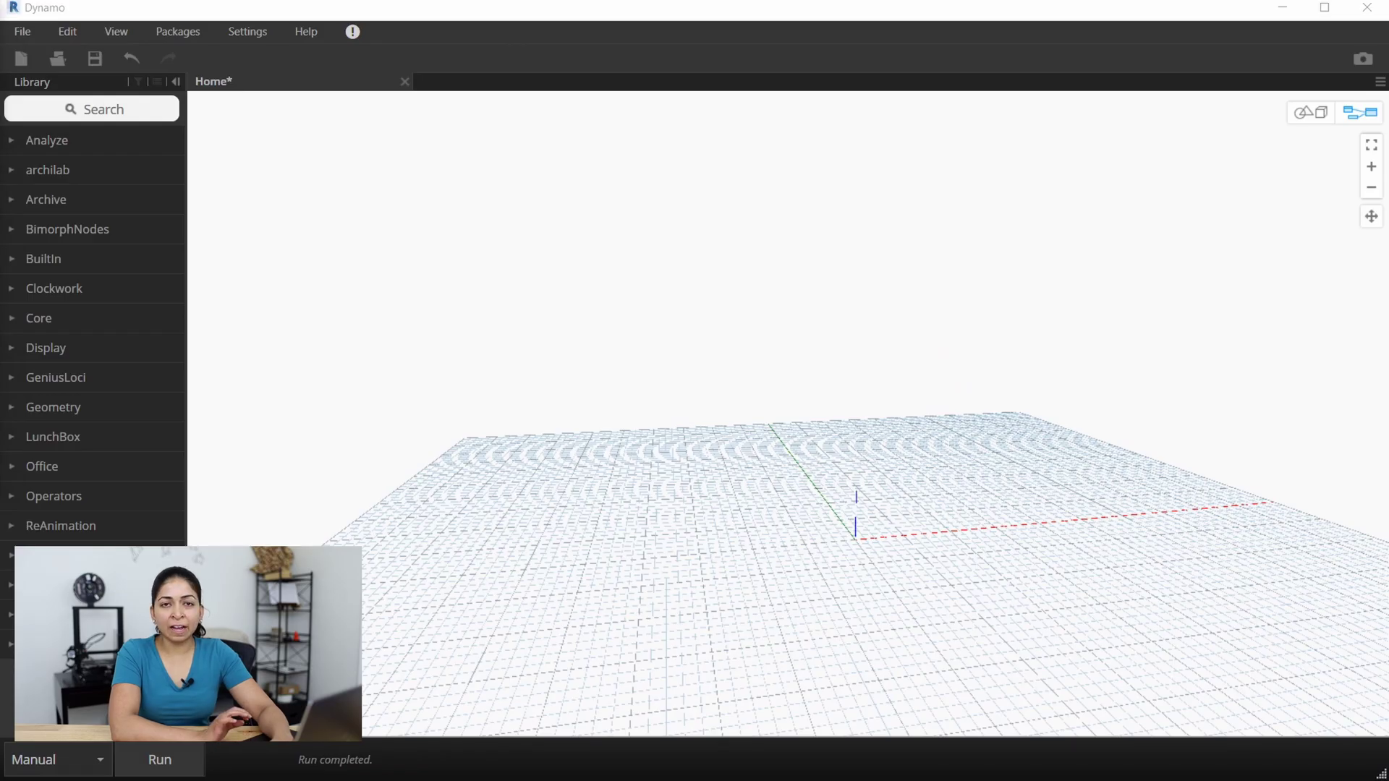
# Step: Switch to Dynamo, add a File Path node pointing to the Surface SAT file, and place it at the start of the graph
pyautogui.click(500, 407)
pyautogui.click(88, 109)
pyautogui.write('file path')
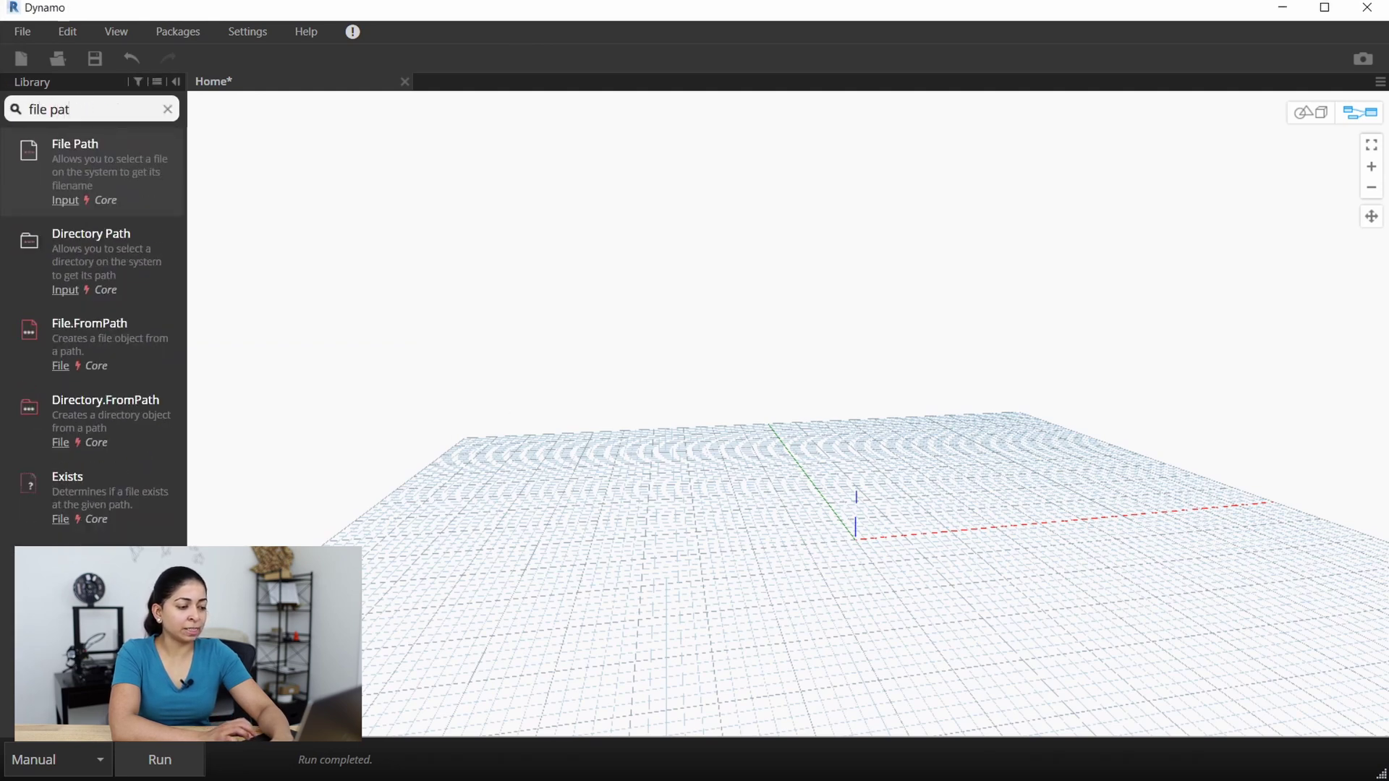
pyautogui.press('Return')
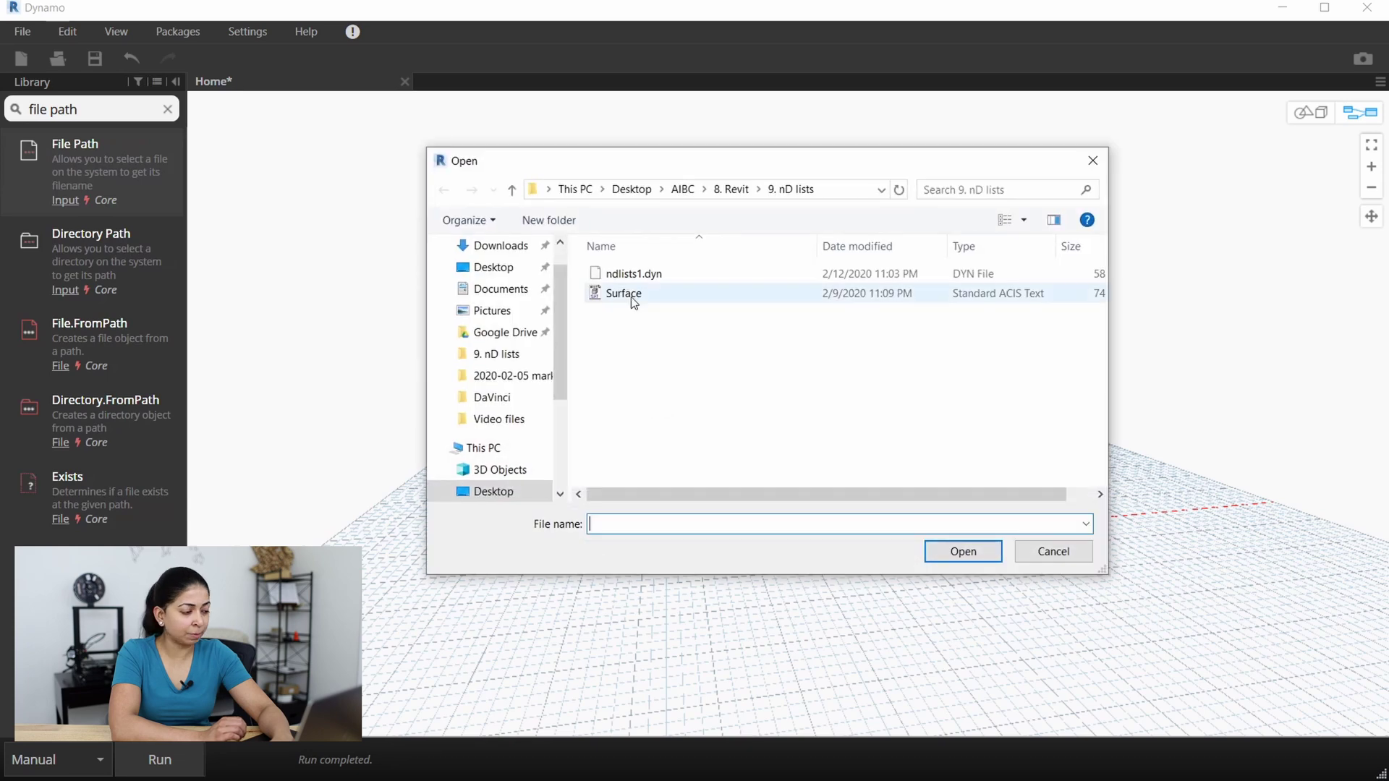
pyautogui.doubleClick(626, 295)
pyautogui.moveTo(855, 413); pyautogui.dragTo(367, 251)
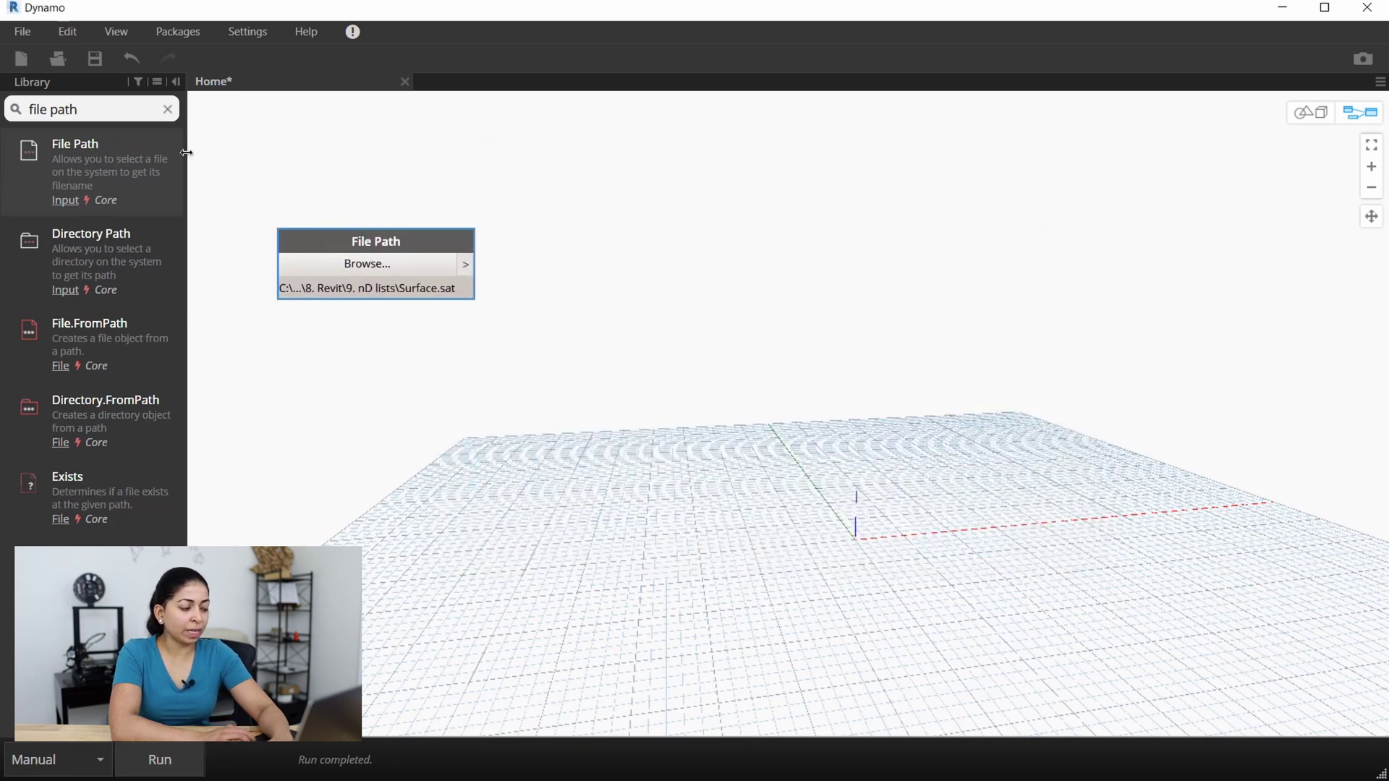
# Step: Add a Geometry.ImportFromSAT (file) node beside the File Path node and connect the path to its file input
pyautogui.tripleClick(93, 109)
pyautogui.write('geom')
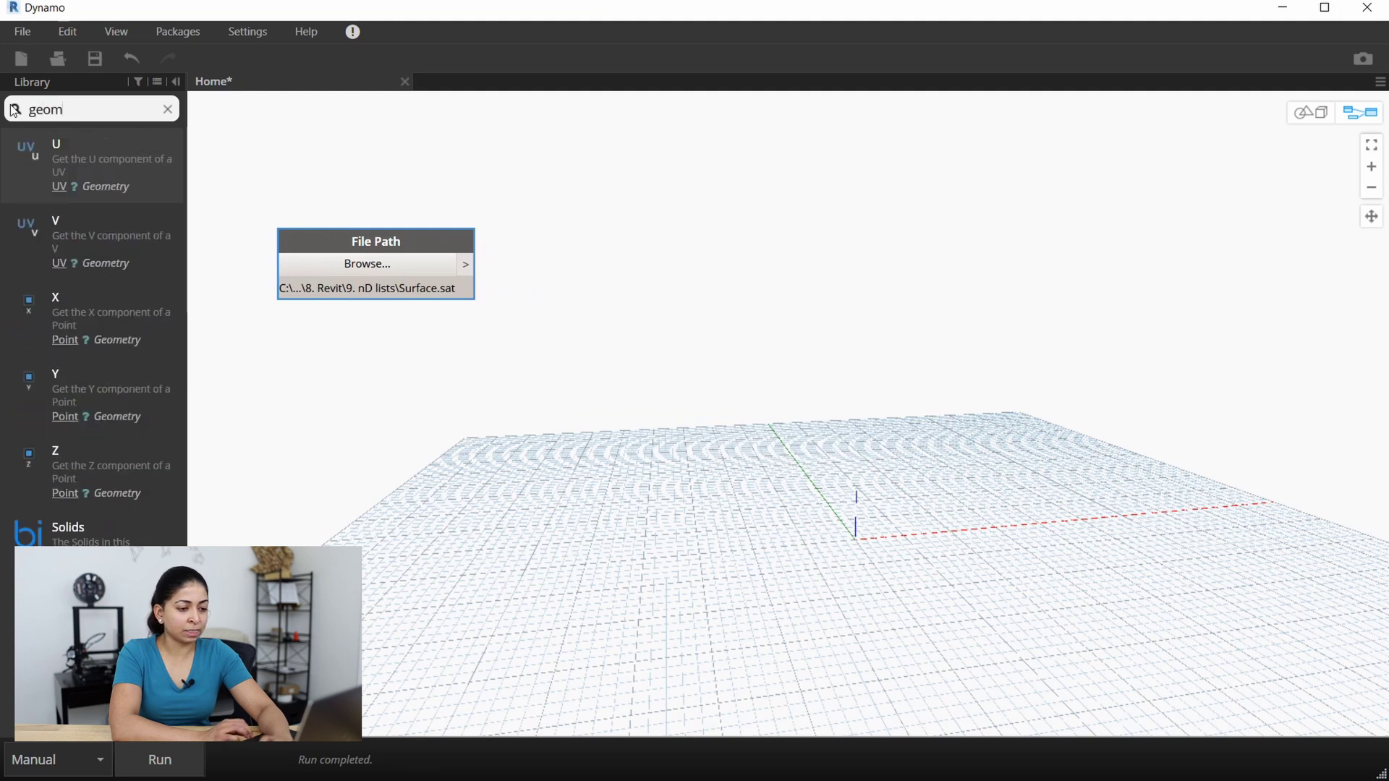
pyautogui.write('etry')
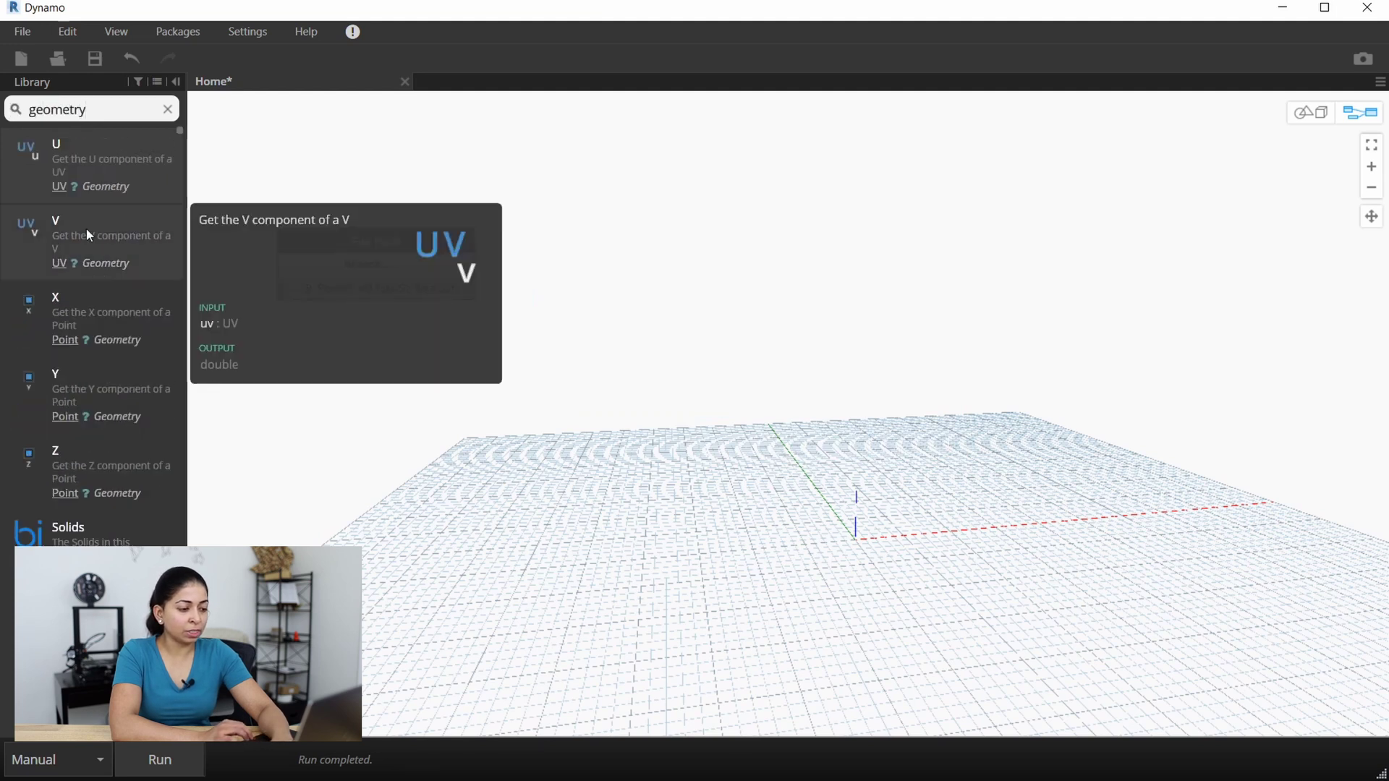
pyautogui.write('.import')
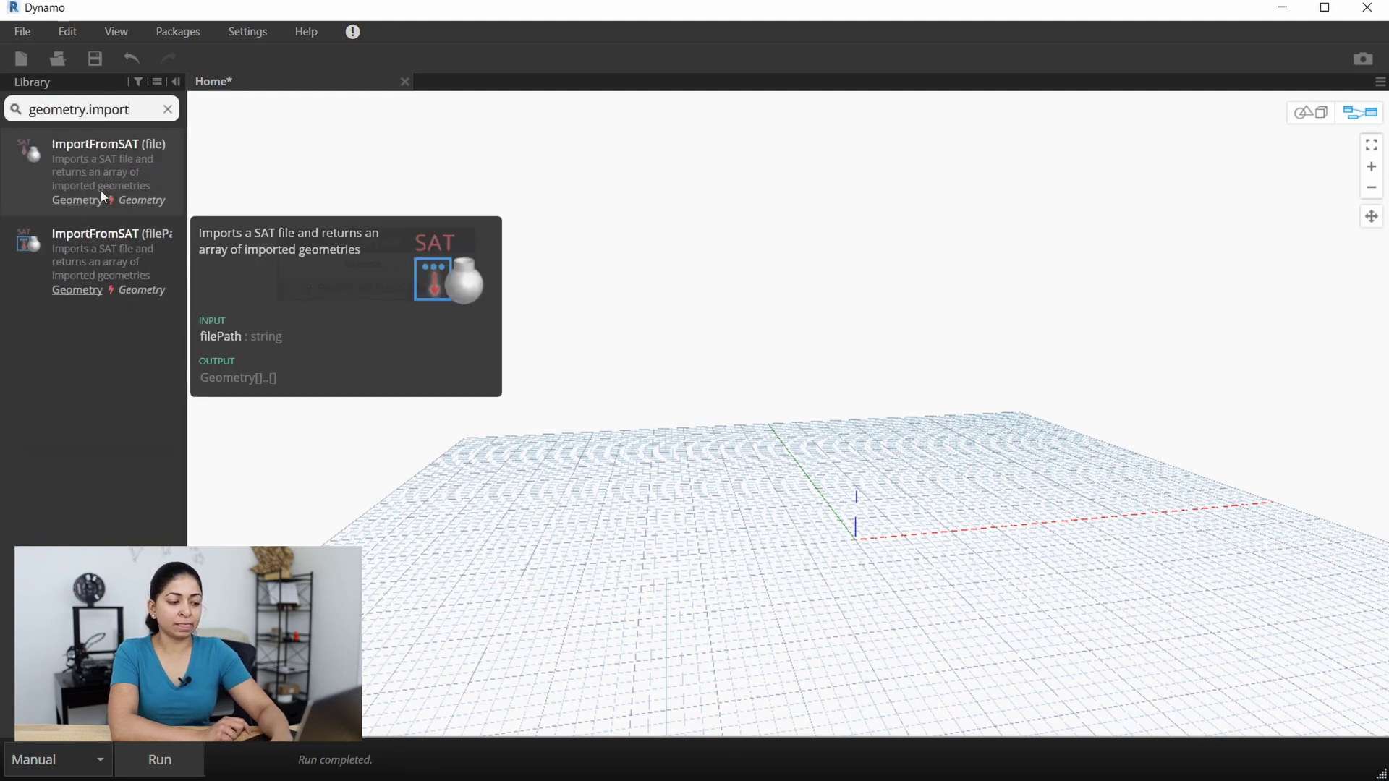
pyautogui.click(101, 166)
pyautogui.moveTo(832, 434); pyautogui.dragTo(554, 241)
pyautogui.moveTo(467, 265); pyautogui.dragTo(563, 239)
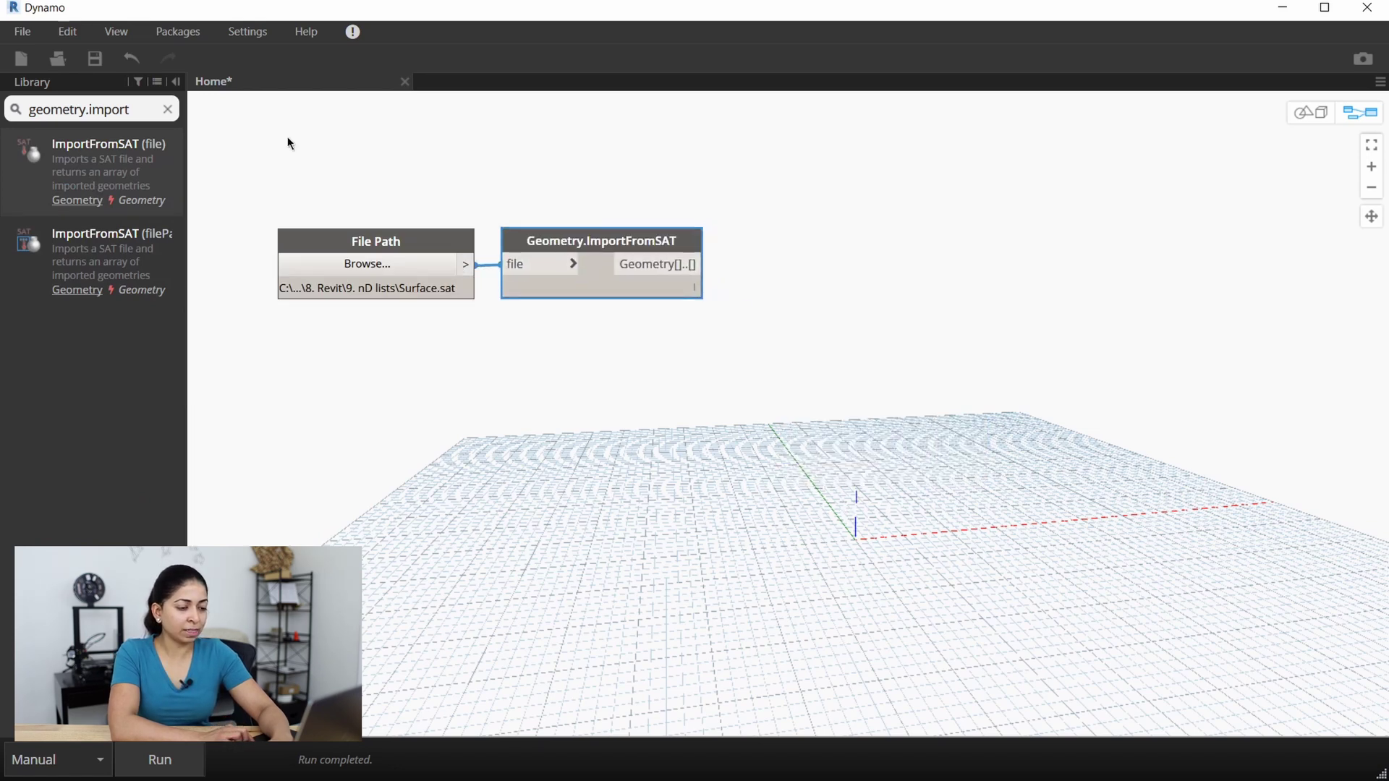
# Step: Bring the imported surfaces fully into view beside the nodes in the 3D background preview
pyautogui.rightClick(734, 470)
pyautogui.click(803, 676)
pyautogui.scroll(-10, 796, 462)
pyautogui.scroll(3, 814, 398)
pyautogui.moveTo(818, 443); pyautogui.dragTo(844, 464, button='right')
pyautogui.click(835, 301)
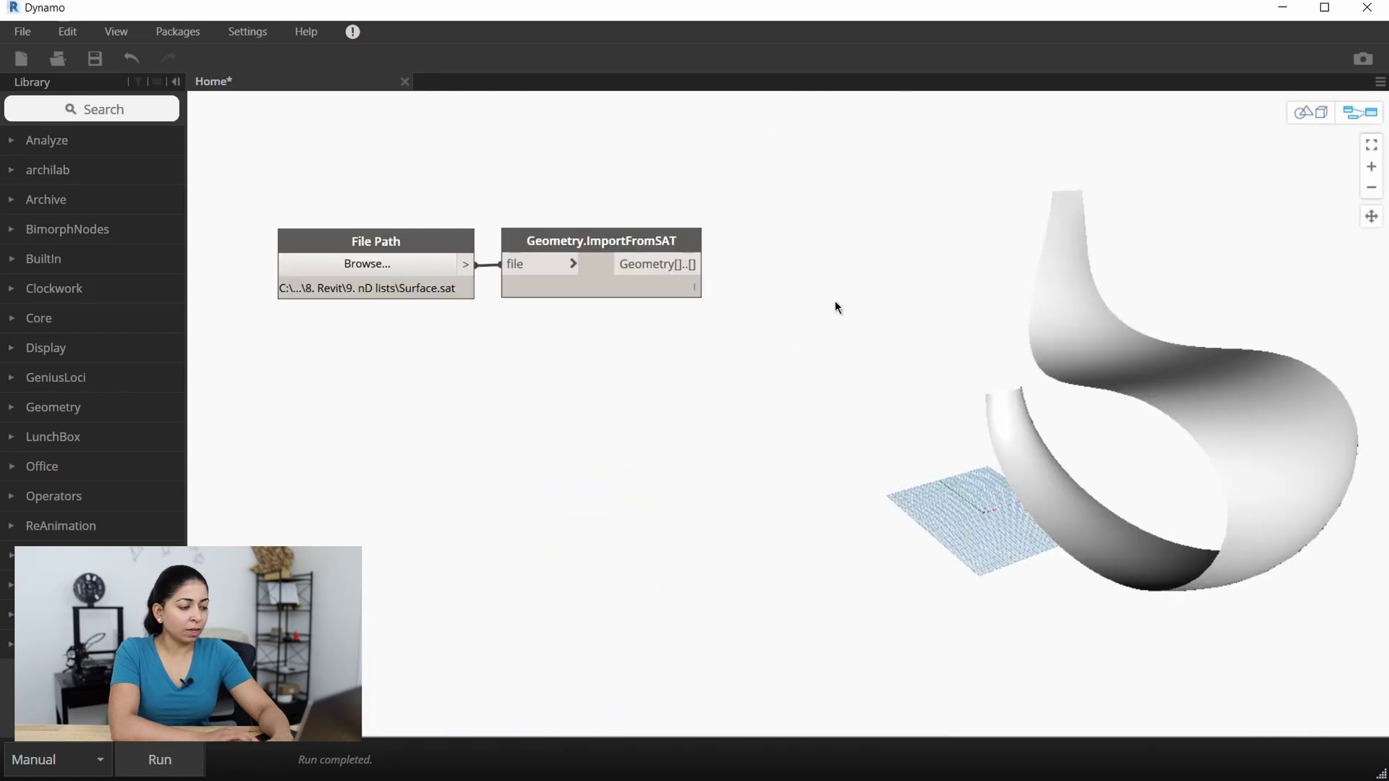
# Step: Inspect the output list of Geometry.ImportFromSAT by highlighting the surfaces at index 0 and index 1 in turn
pyautogui.click(126, 109)
pyautogui.write('code block')
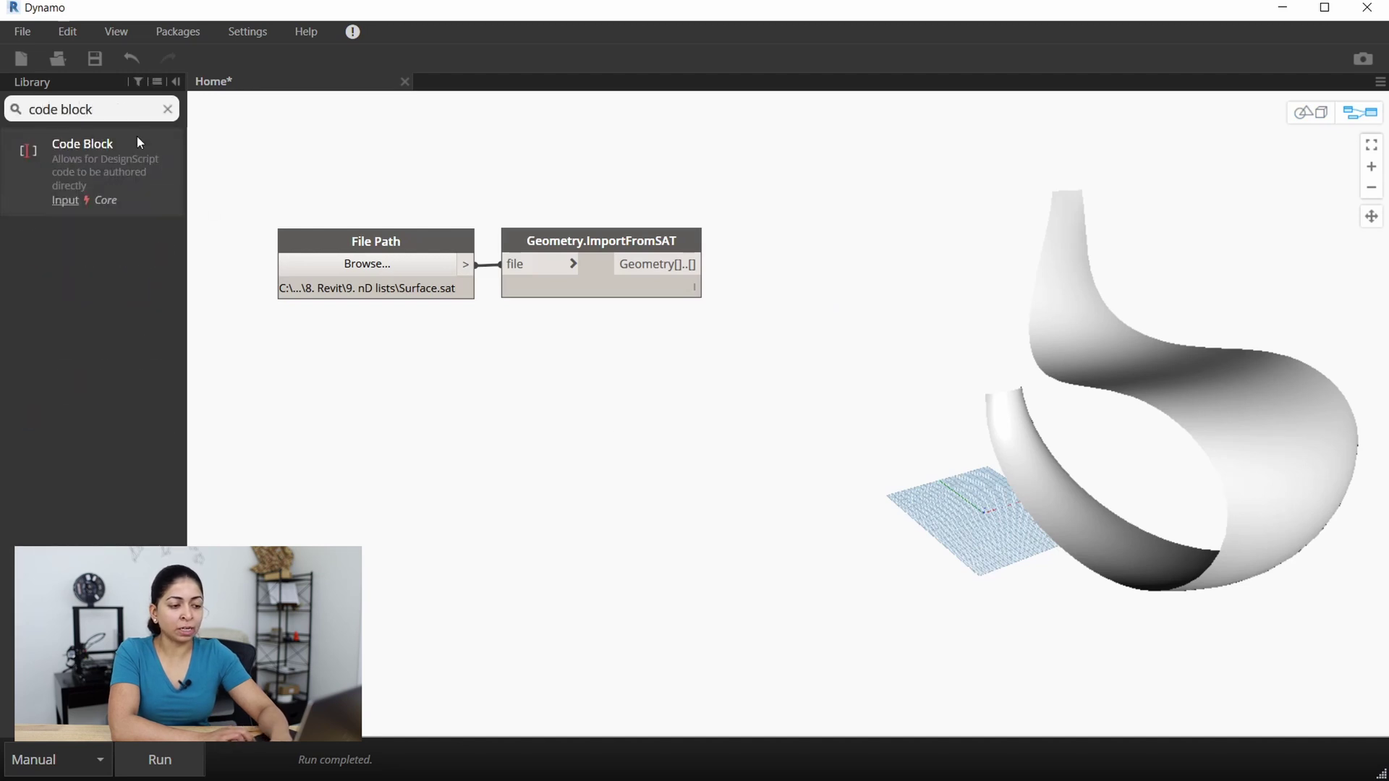
pyautogui.click(698, 297)
pyautogui.moveTo(696, 294)
pyautogui.click(570, 329)
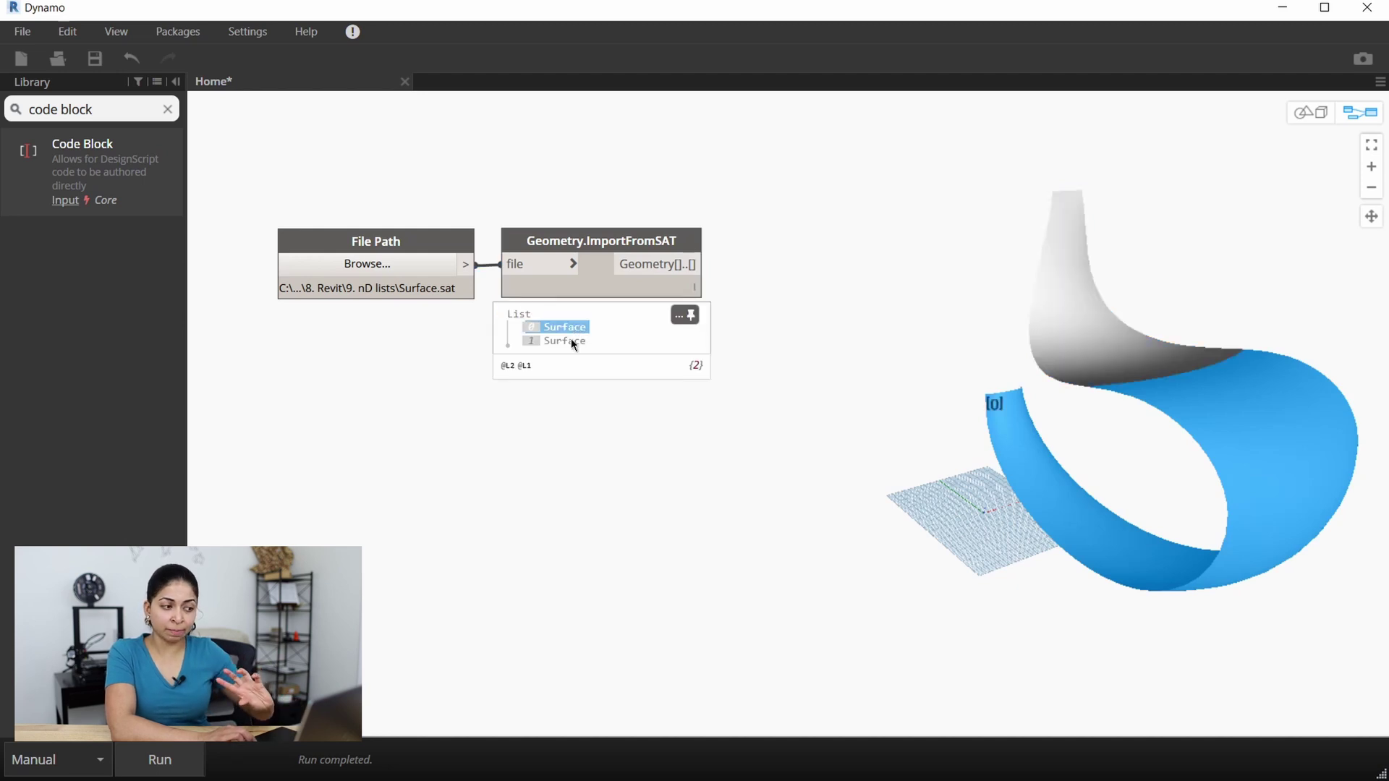
pyautogui.click(574, 343)
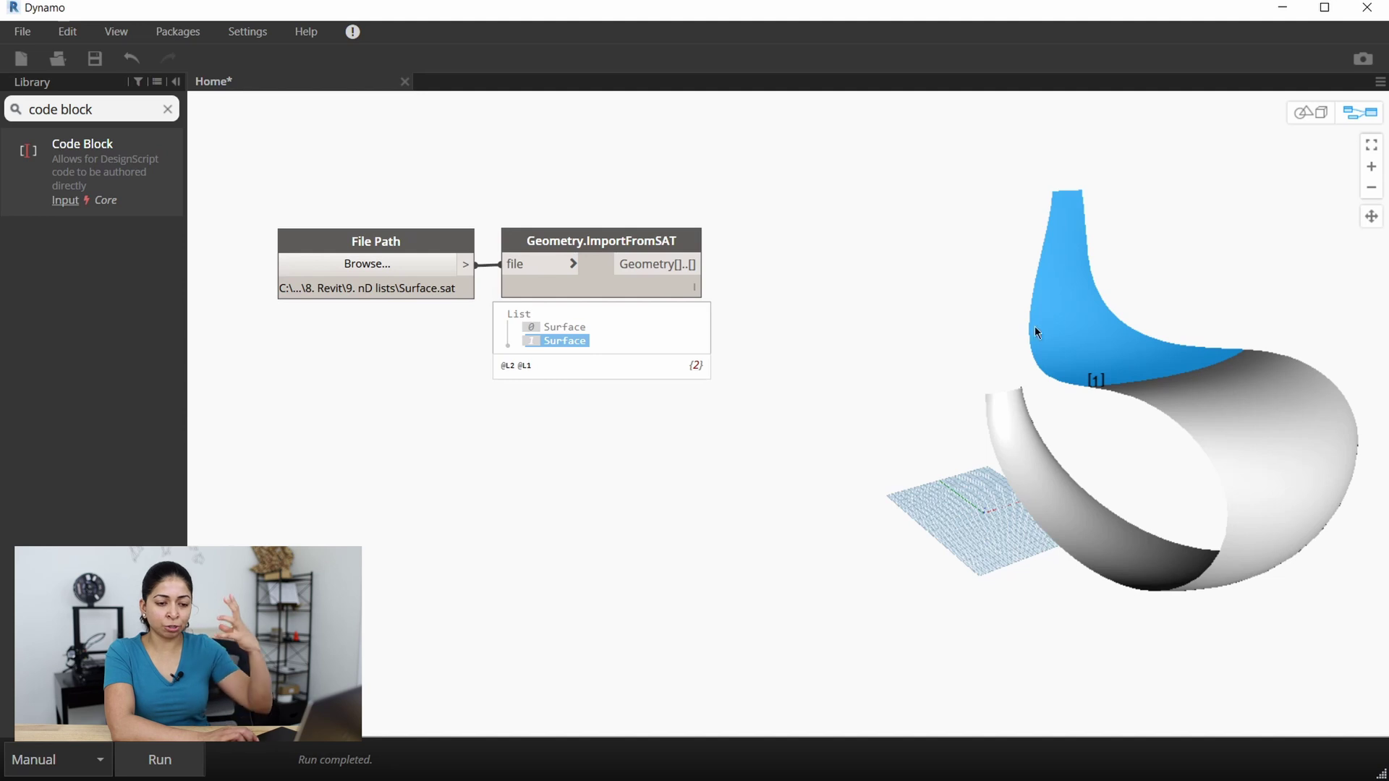
pyautogui.click(558, 328)
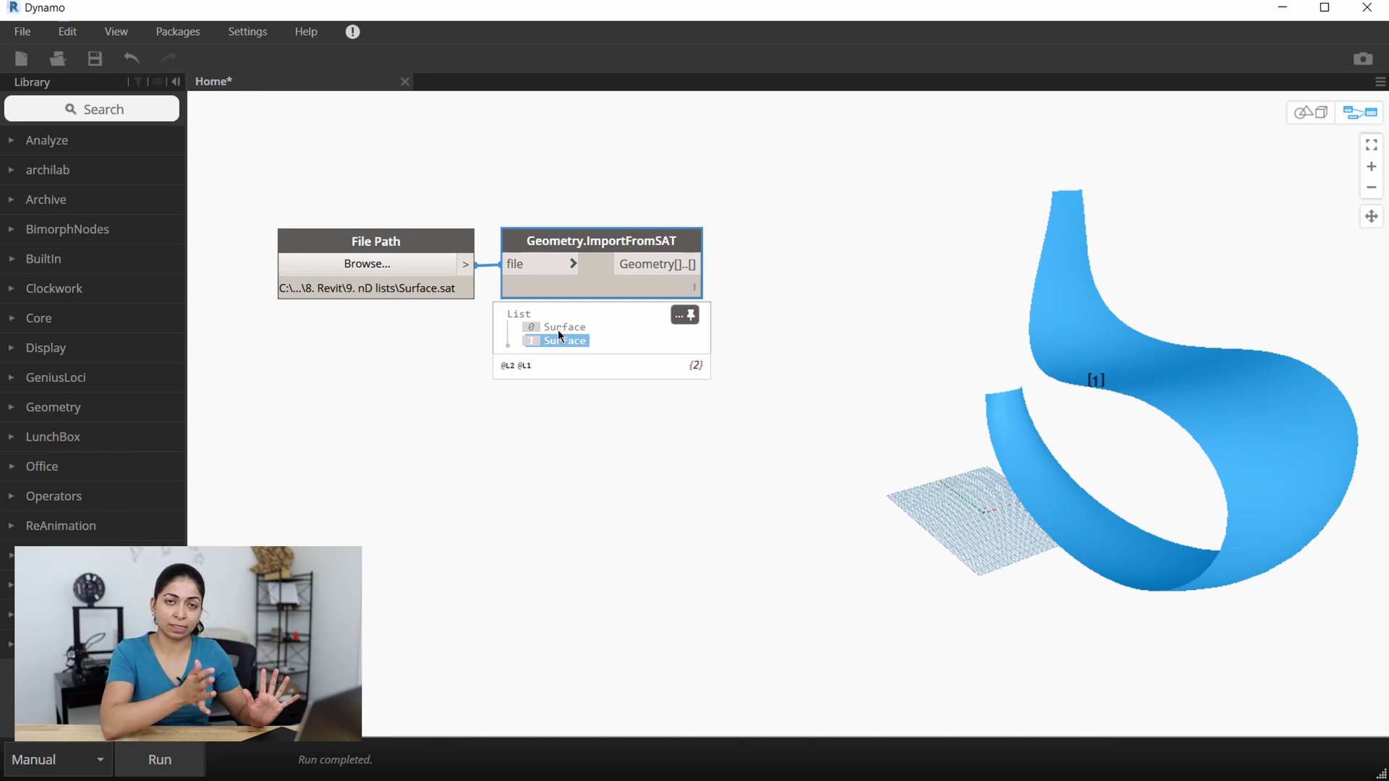
pyautogui.click(558, 328)
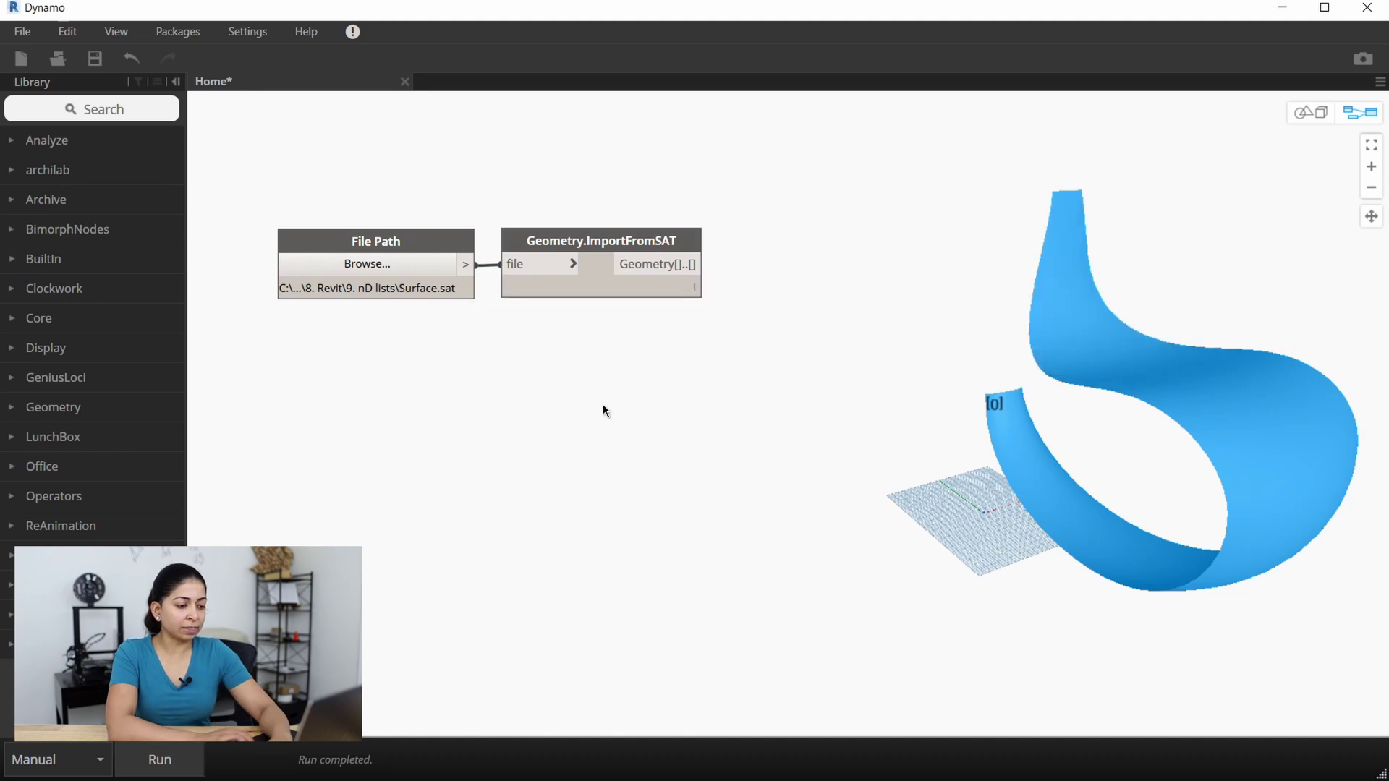
# Step: Add a Code Block containing 1; below the Geometry.ImportFromSAT node
pyautogui.click(391, 242)
pyautogui.click(110, 108)
pyautogui.write('code block')
pyautogui.click(109, 142)
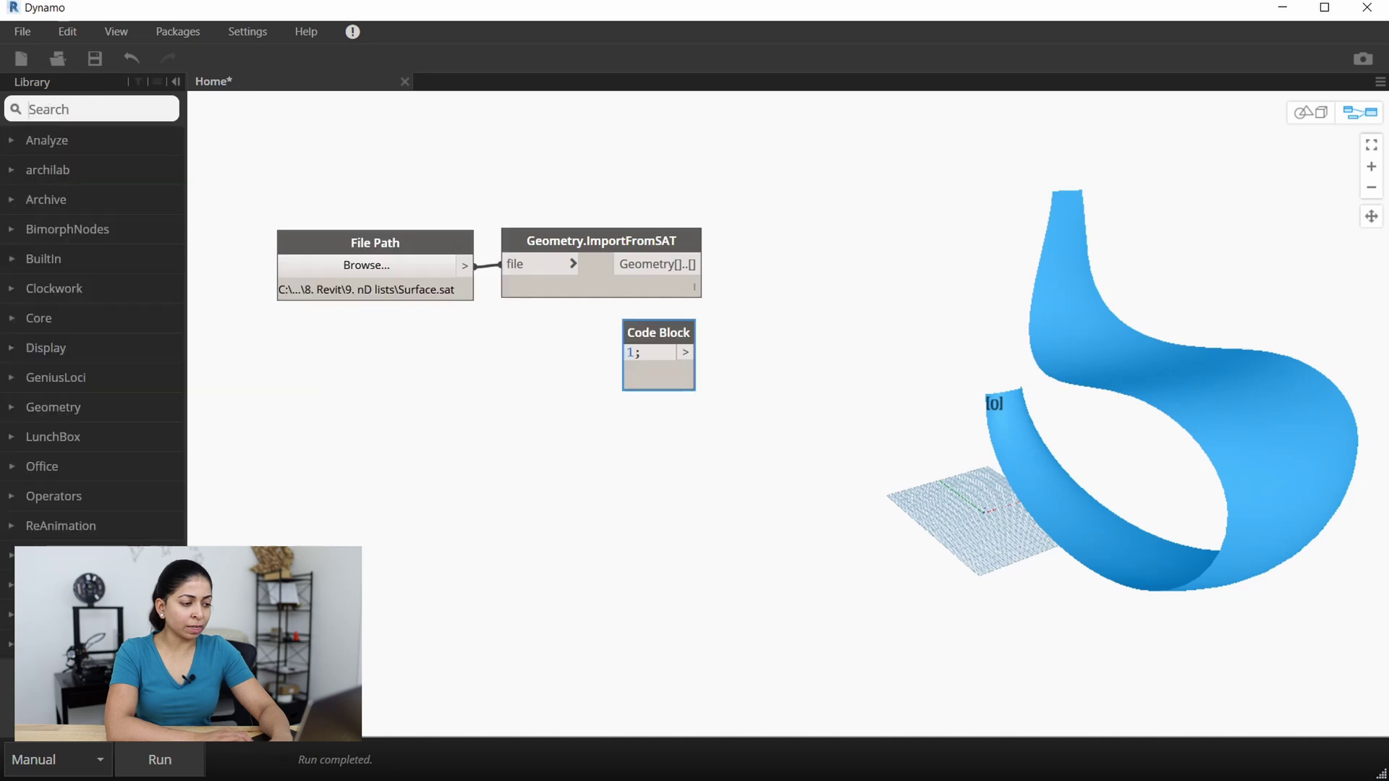
# Step: Add a List.GetItemAtIndex node, feeding its list input from Geometry.ImportFromSAT and its index input from the Code Block
pyautogui.write('list.g')
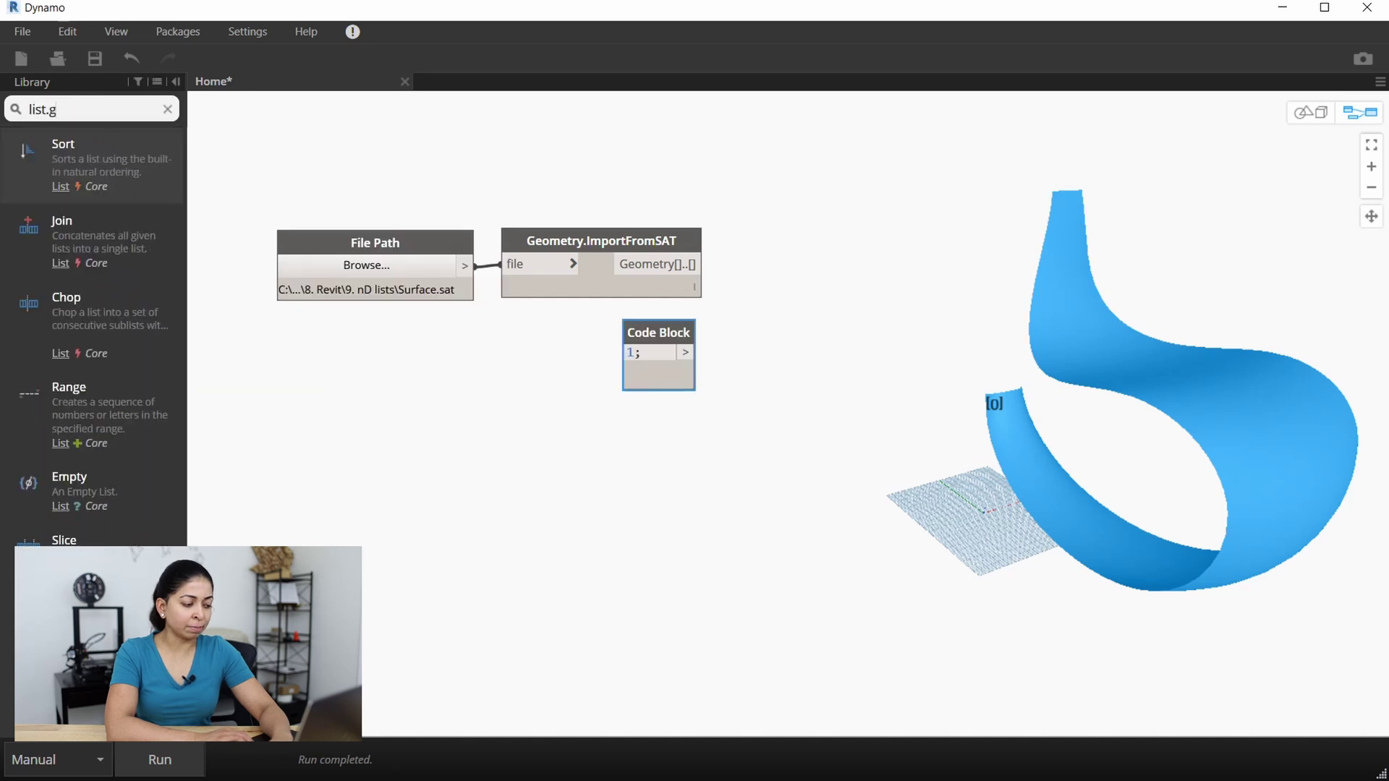
pyautogui.write('etitem')
pyautogui.click(94, 159)
pyautogui.moveTo(757, 392); pyautogui.dragTo(696, 352)
pyautogui.moveTo(774, 246); pyautogui.dragTo(767, 249)
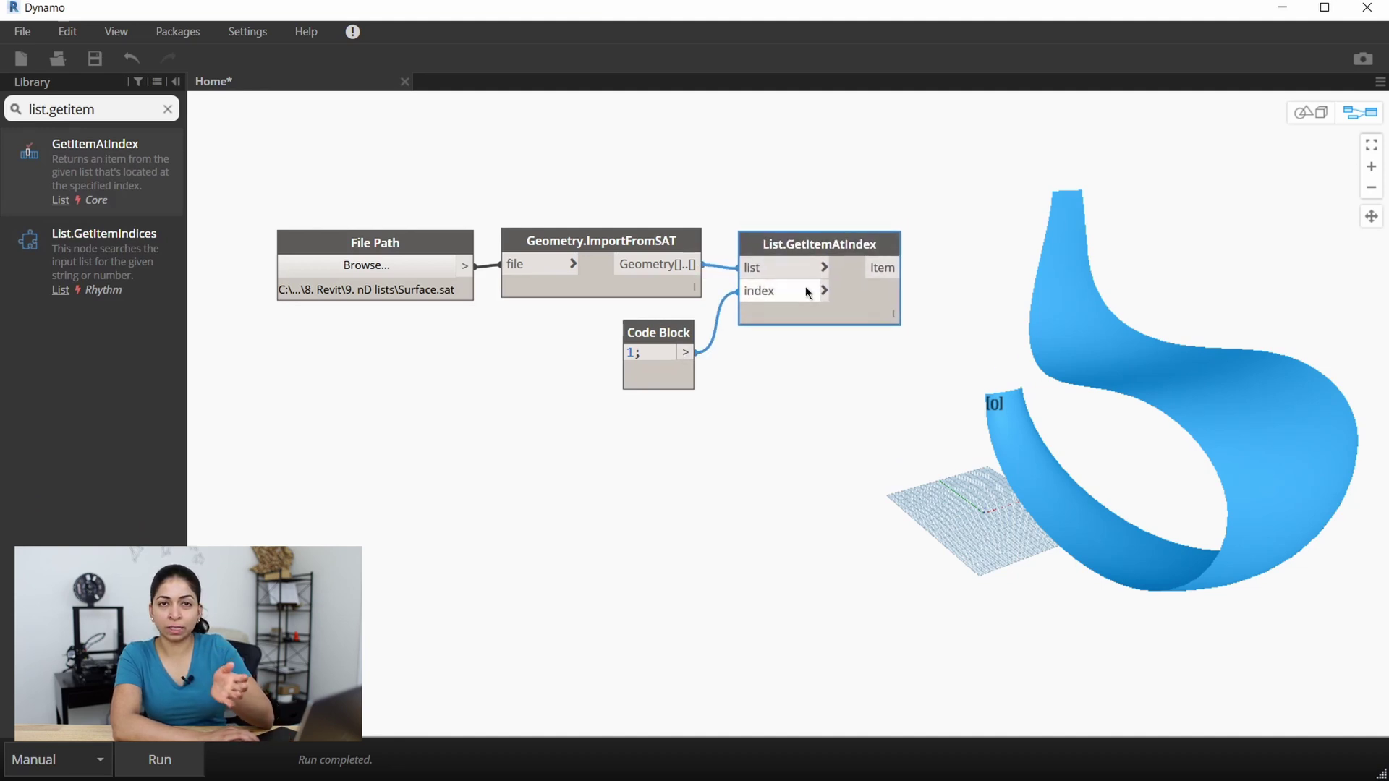
pyautogui.click(788, 353)
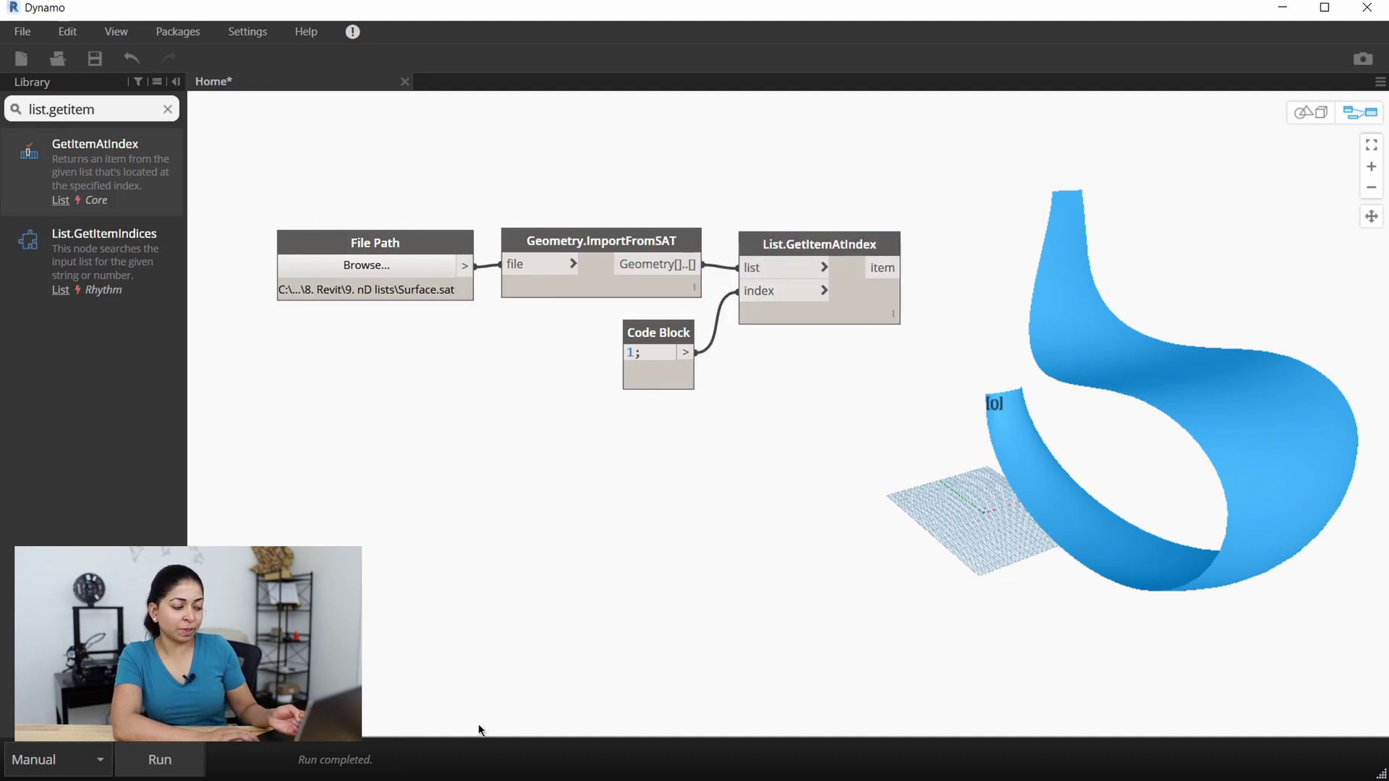
# Step: Turn off the preview of the Geometry.ImportFromSAT and File Path nodes, and check which surface List.GetItemAtIndex returns
pyautogui.click(624, 256)
pyautogui.rightClick(625, 254)
pyautogui.click(673, 378)
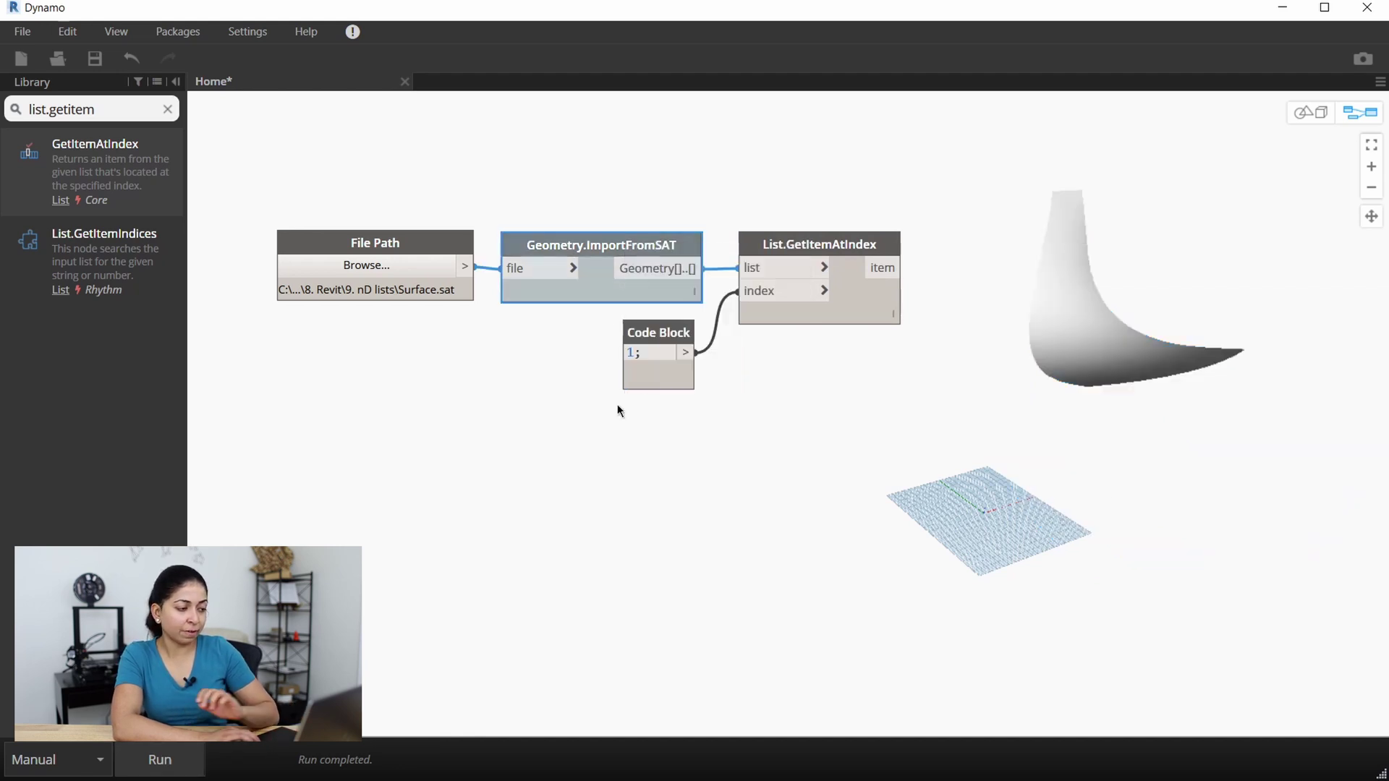
pyautogui.click(400, 245)
pyautogui.rightClick(400, 244)
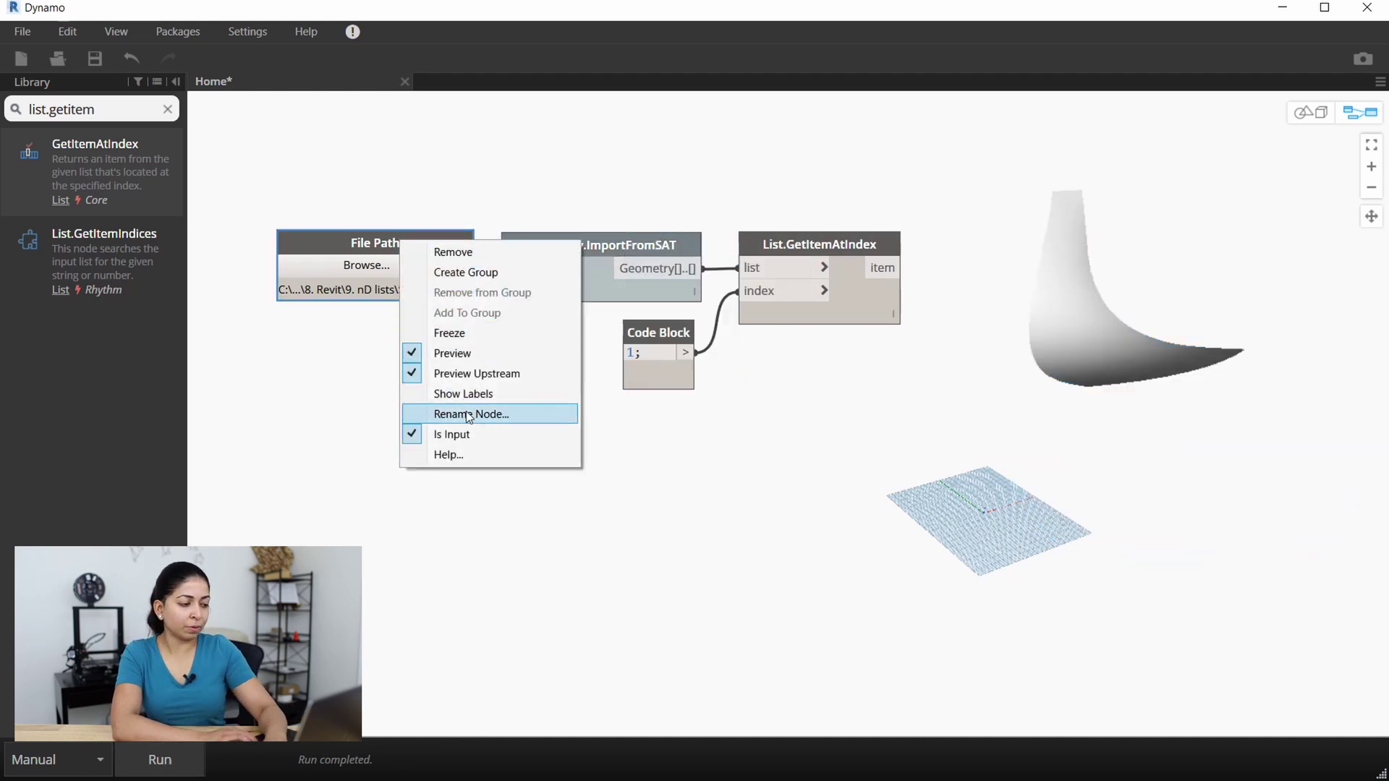
pyautogui.click(410, 354)
pyautogui.click(373, 431)
pyautogui.click(825, 248)
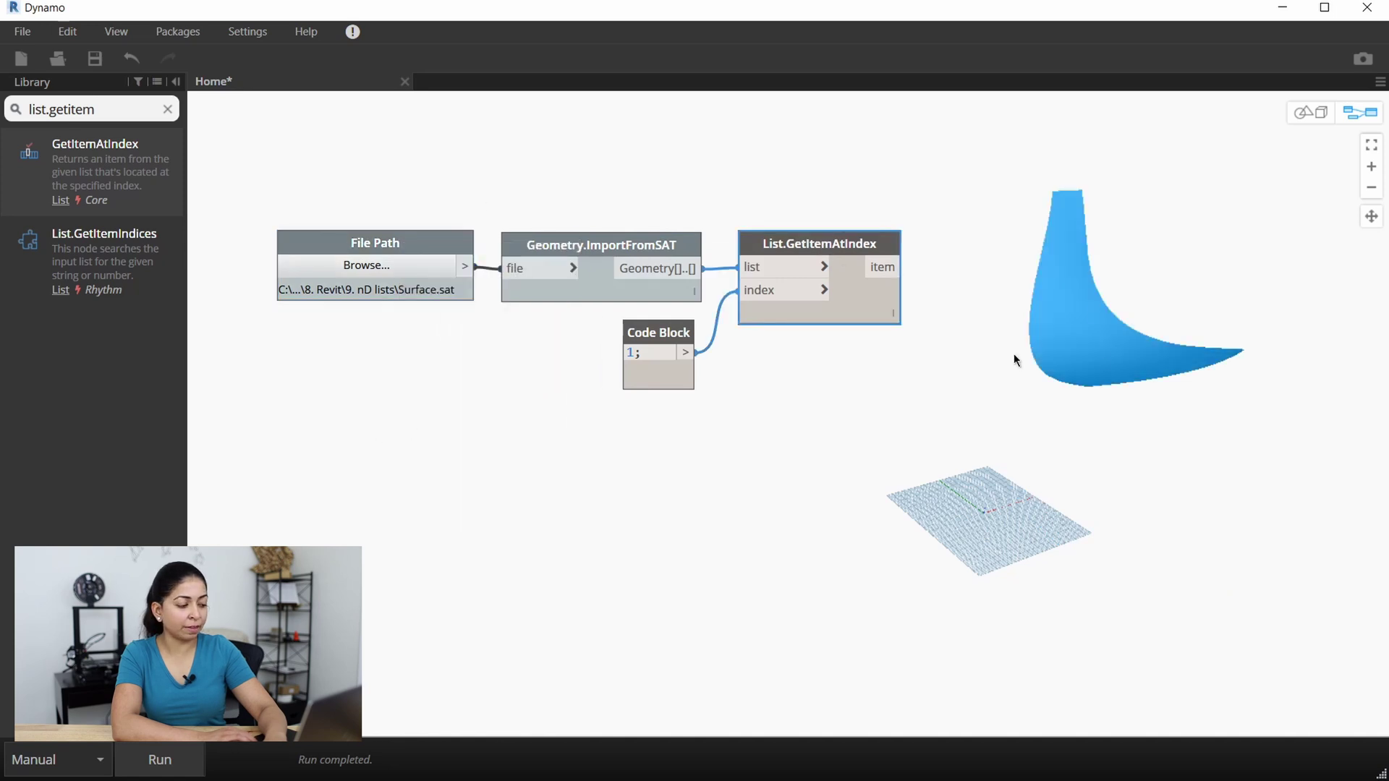
pyautogui.click(889, 398)
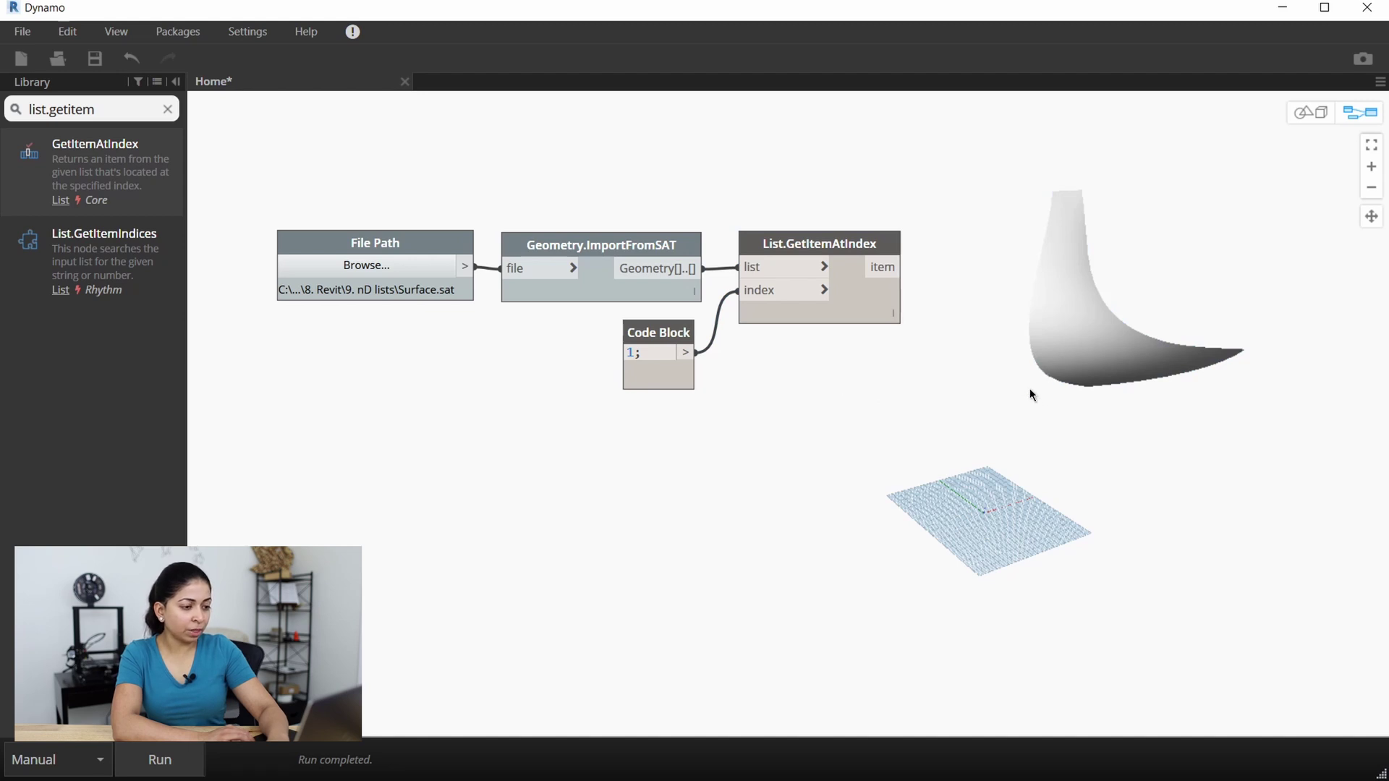
pyautogui.scroll(-1, 1031, 389)
pyautogui.click(168, 109)
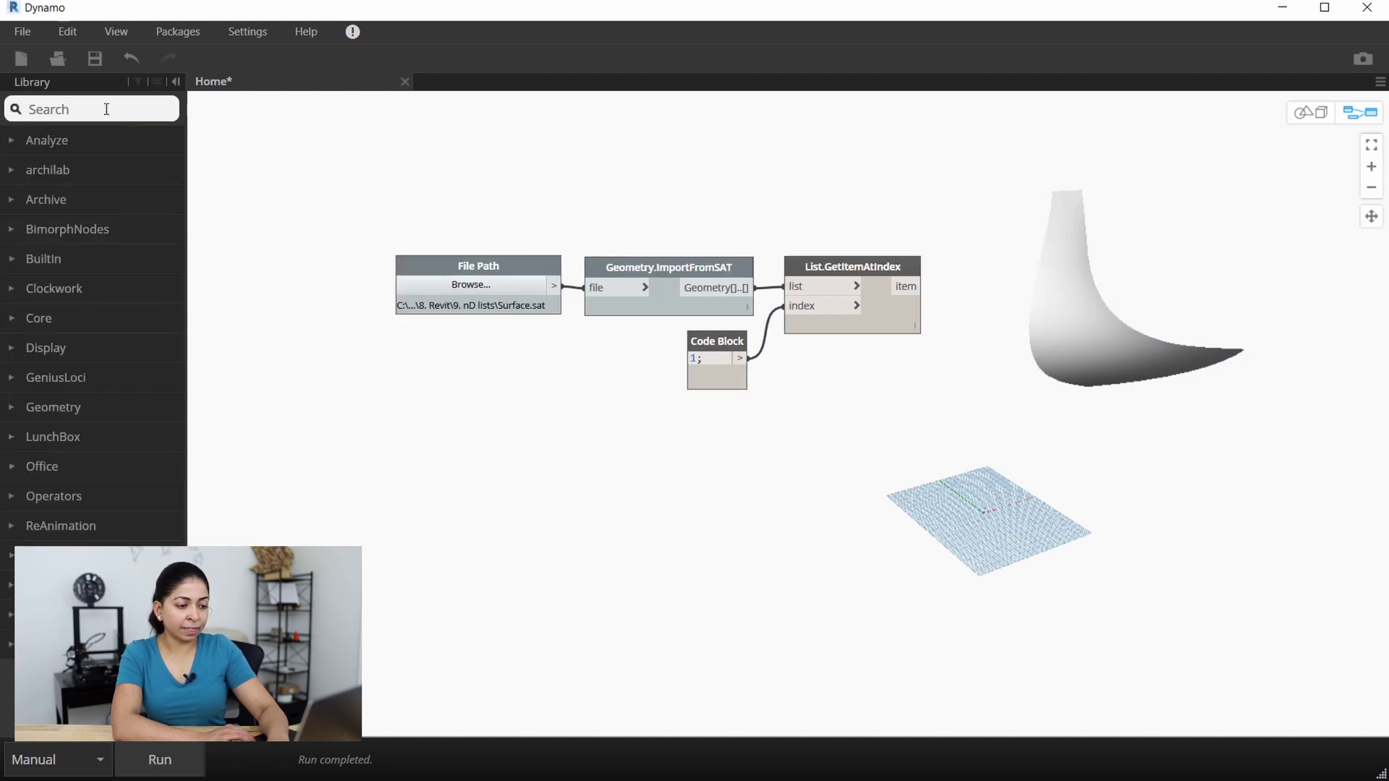
pyautogui.write('surf')
pyautogui.press('Escape')
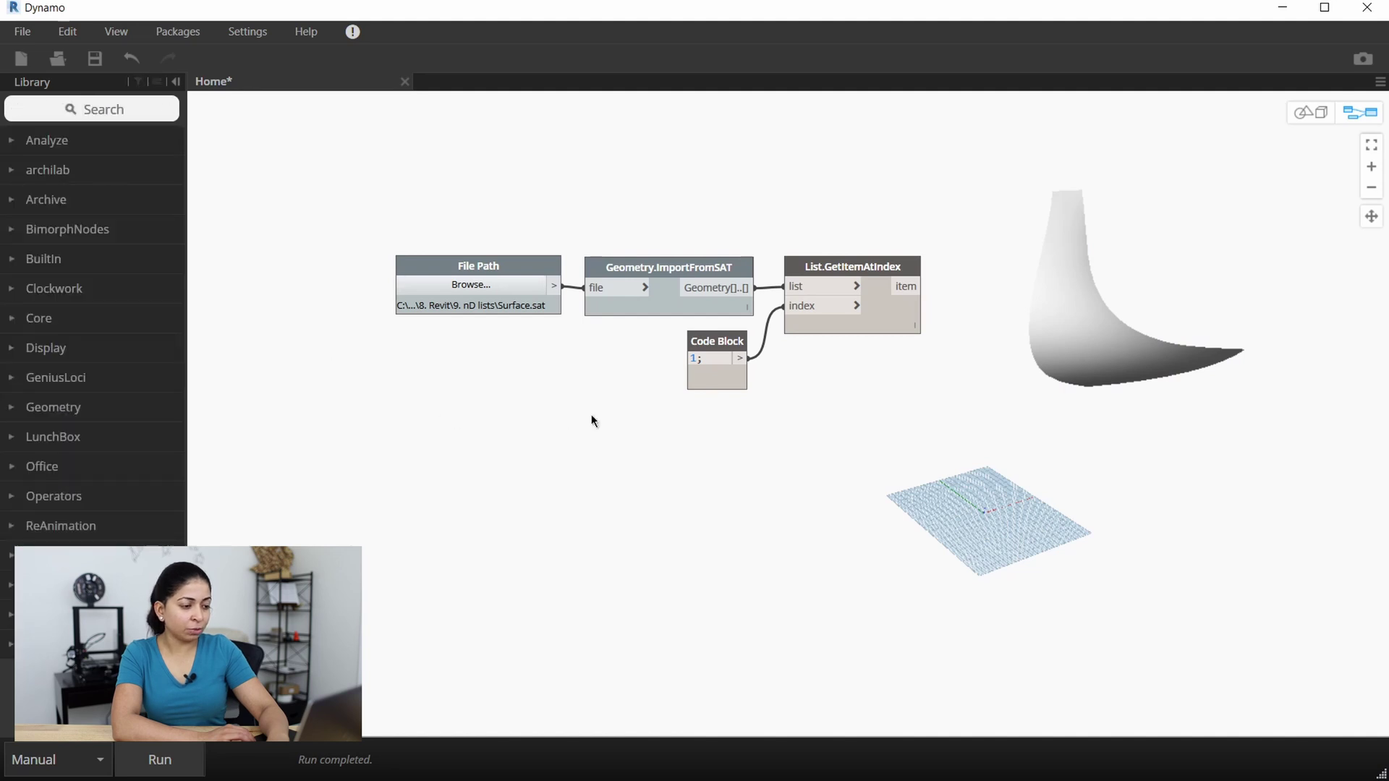
# Step: Add a Surface.PointAtParameter node after List.GetItemAtIndex and connect the item output to its surface input
pyautogui.moveTo(563, 431); pyautogui.dragTo(442, 427, button='middle')
pyautogui.click(60, 109)
pyautogui.write('su')
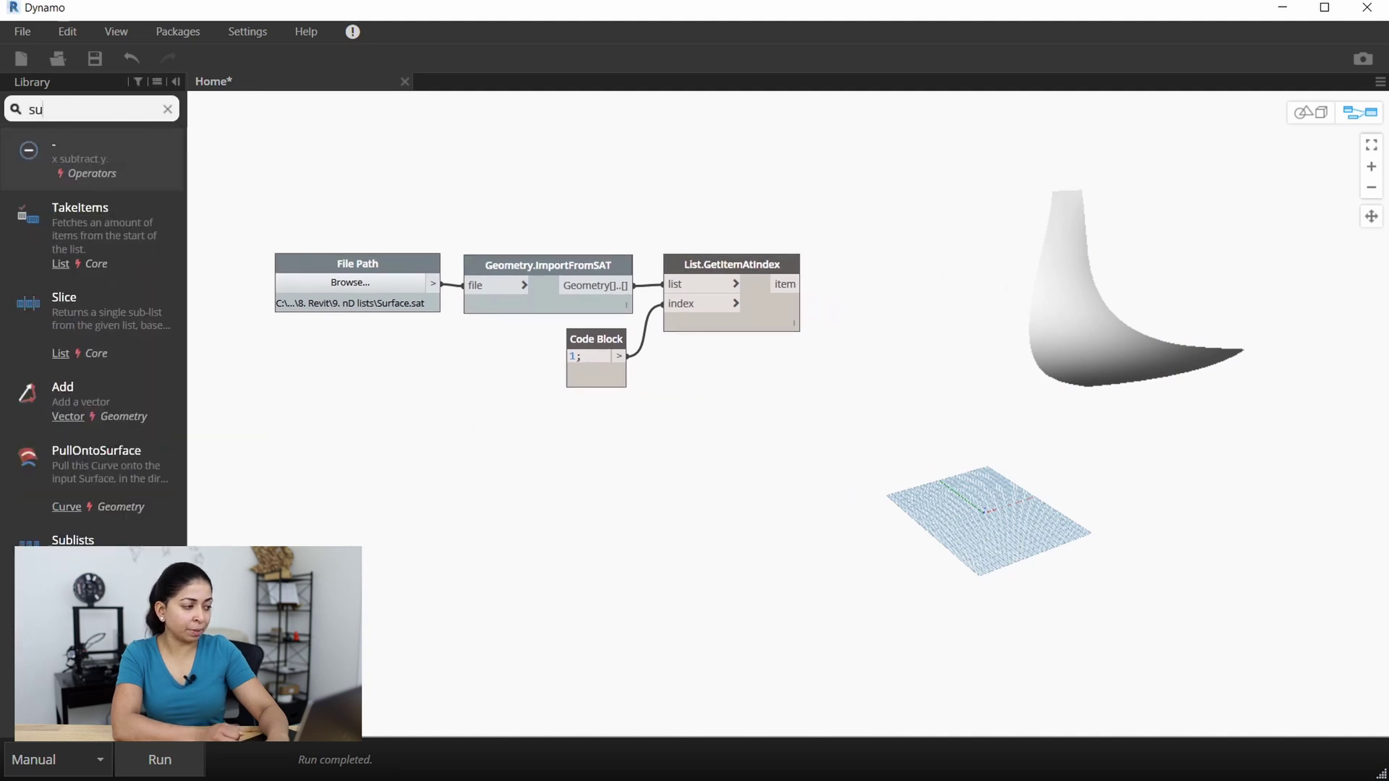
pyautogui.write('rface.')
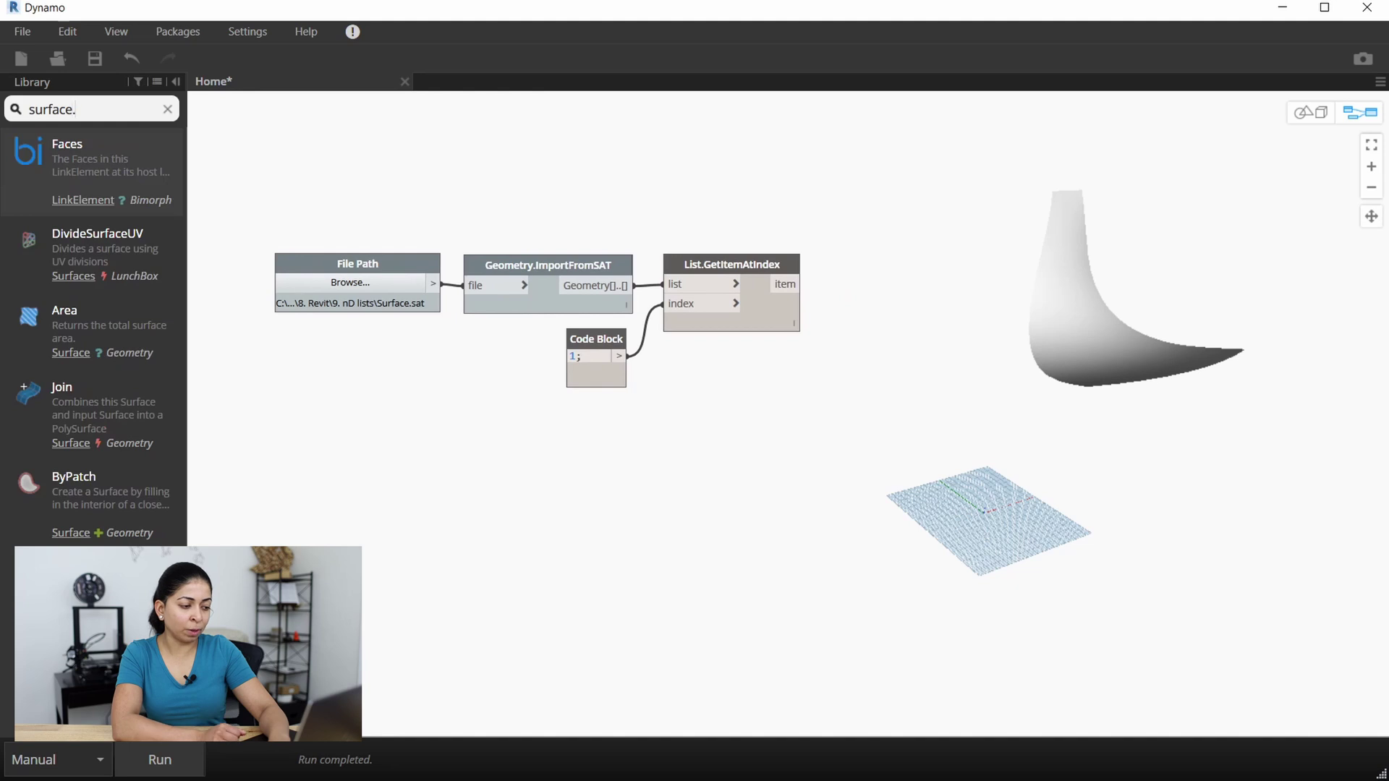
pyautogui.write('point')
pyautogui.press('Return')
pyautogui.moveTo(837, 421); pyautogui.dragTo(911, 276)
pyautogui.click(787, 285)
pyautogui.click(894, 288)
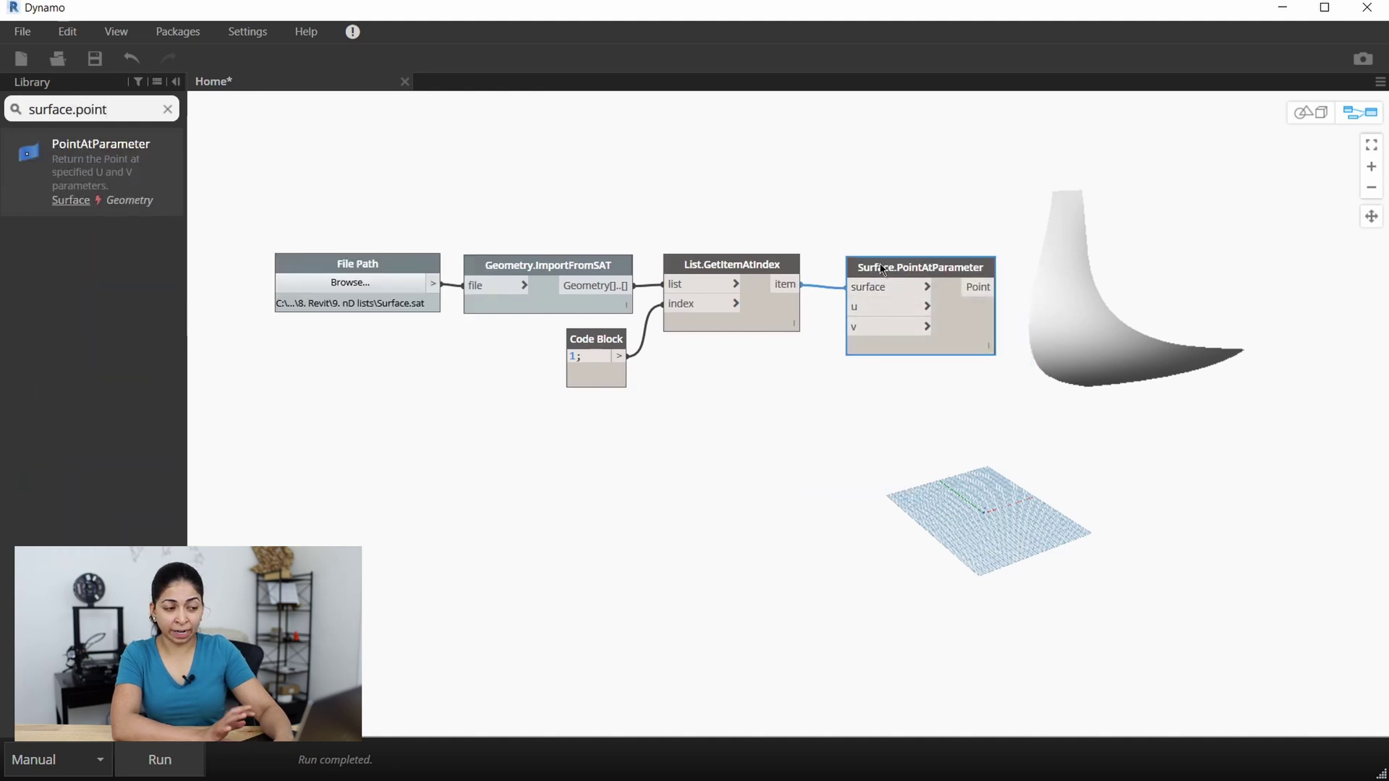
# Step: Add a Code Block below List.GetItemAtIndex with the two range lines 0..1..#10; and 0..1..#5;
pyautogui.click(15, 109)
pyautogui.write('codeb')
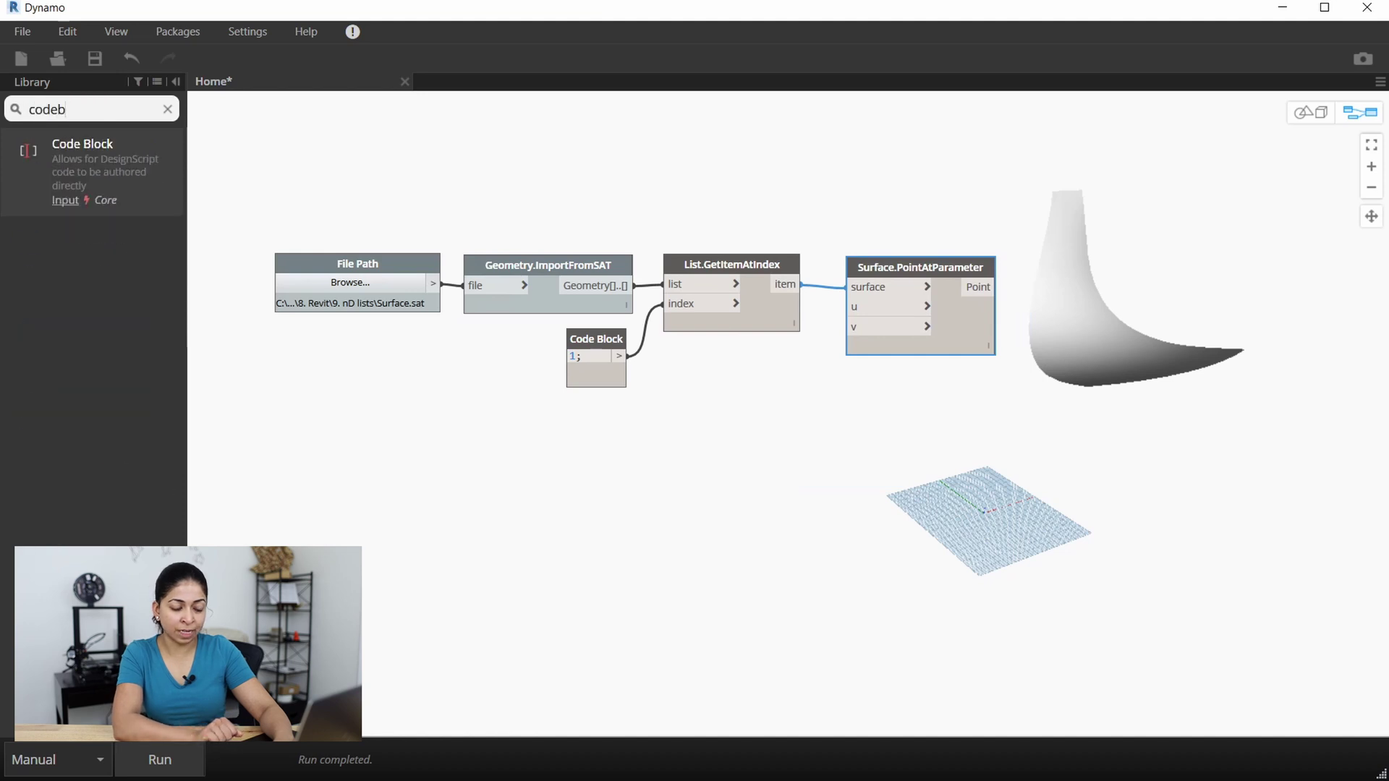
pyautogui.press('Return')
pyautogui.moveTo(845, 441); pyautogui.dragTo(766, 397)
pyautogui.write('0..1..#10;')
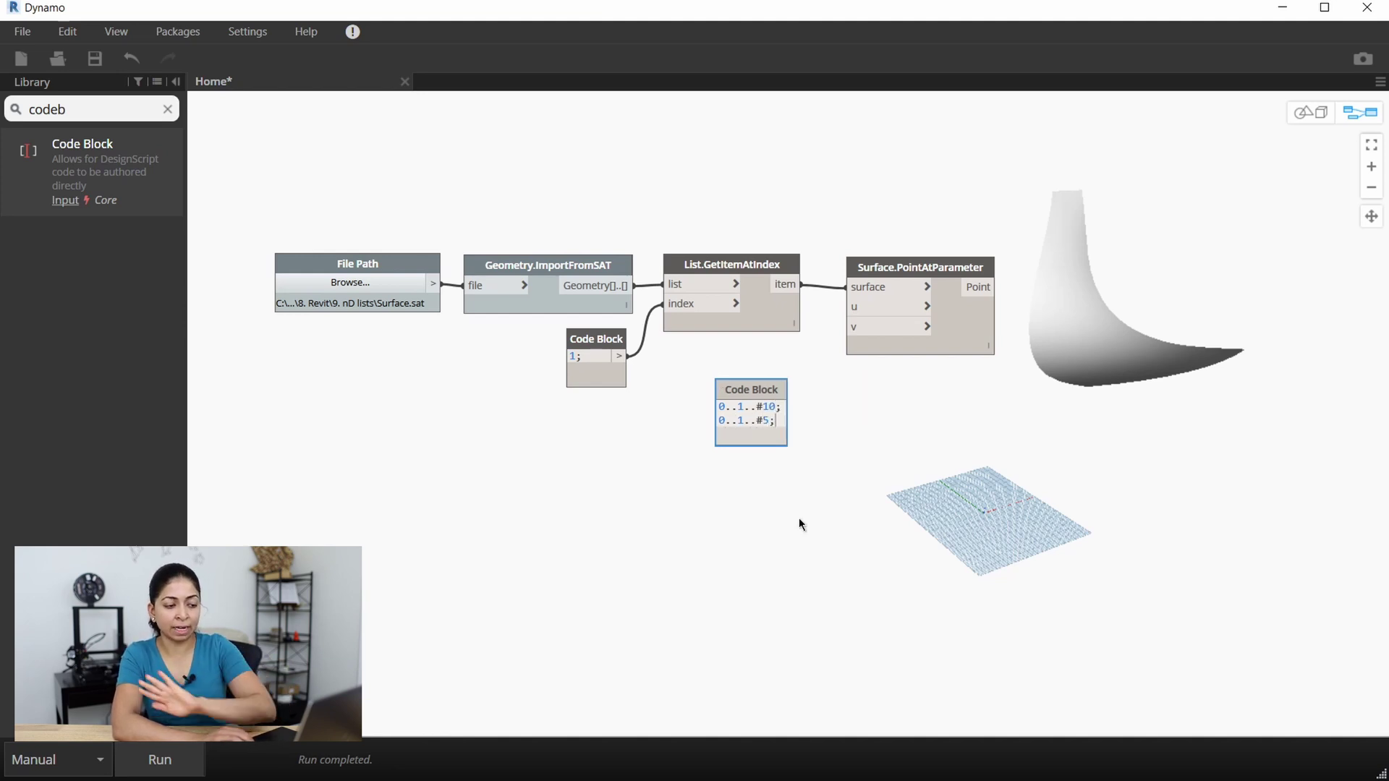
pyautogui.click(799, 518)
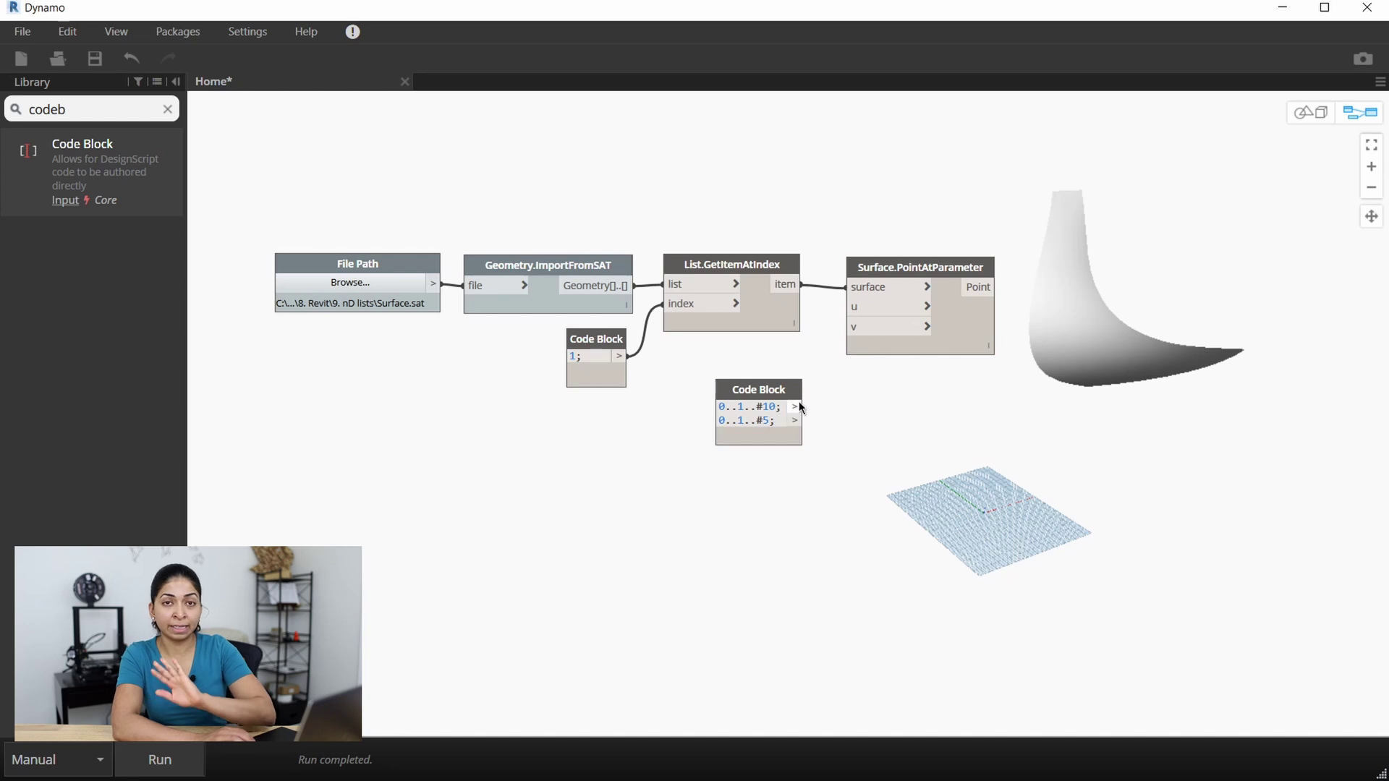
# Step: Connect the 0..1..#10 range to the u input of Surface.PointAtParameter and the 0..1..#5 range to its v input
pyautogui.click(795, 406)
pyautogui.click(795, 421)
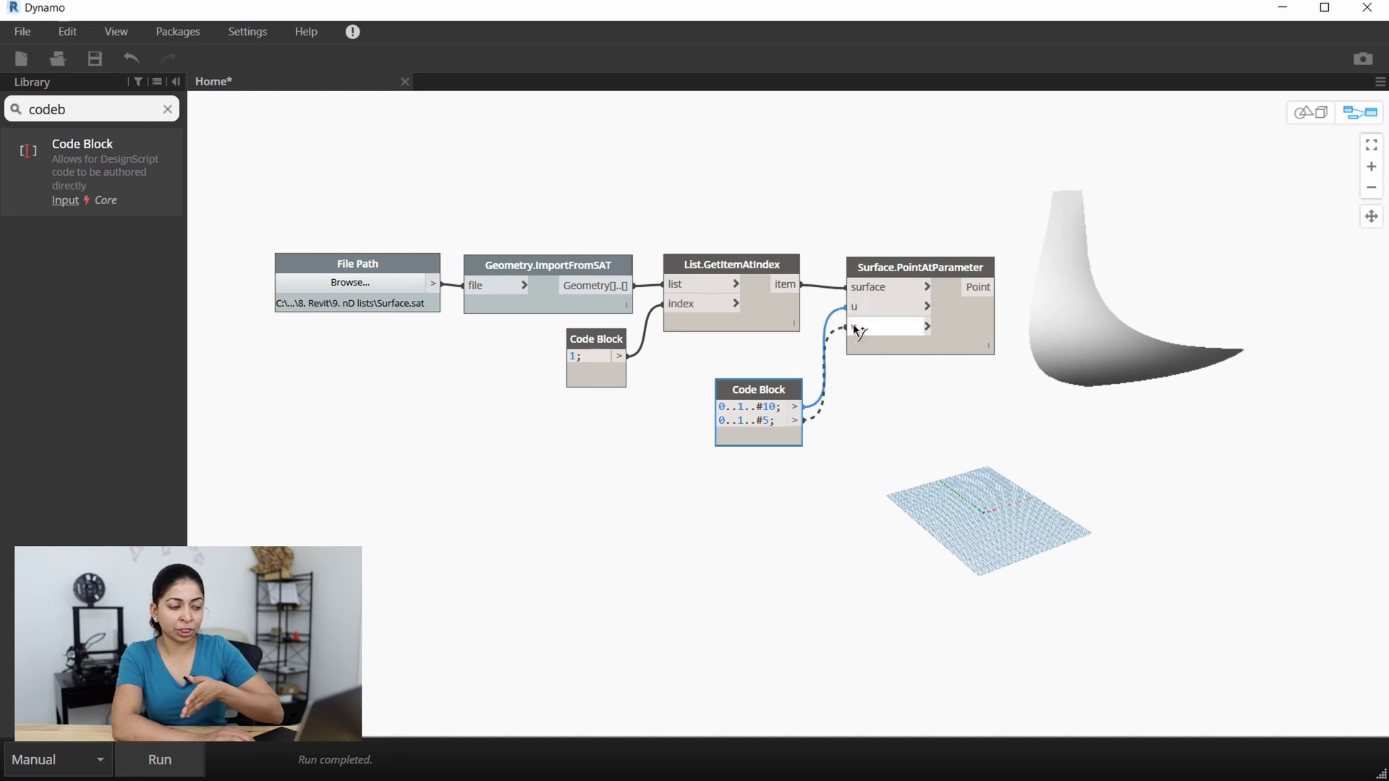
pyautogui.click(848, 327)
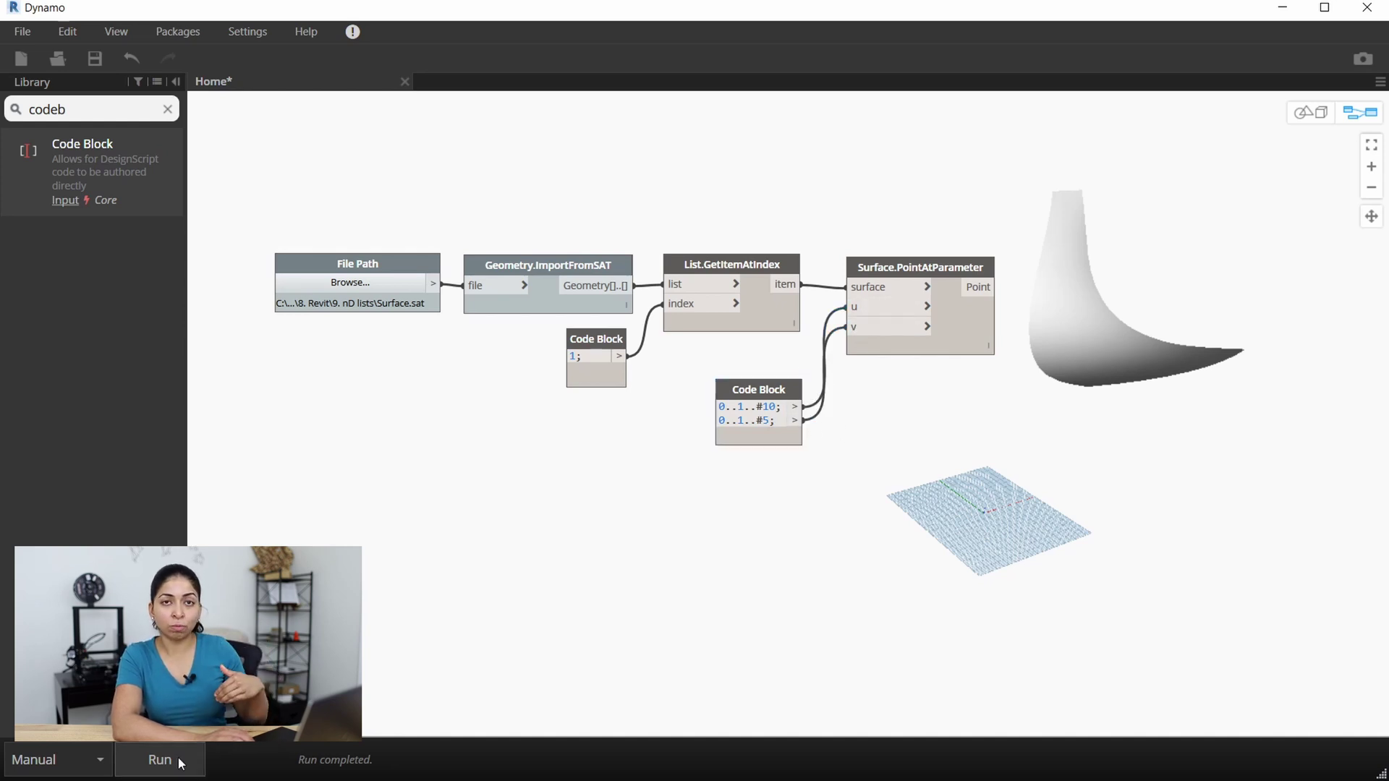
# Step: Turn off the preview of List.GetItemAtIndex and align the Surface.PointAtParameter node and the range Code Block with the other nodes
pyautogui.moveTo(944, 270); pyautogui.dragTo(948, 267)
pyautogui.click(907, 376)
pyautogui.click(768, 265)
pyautogui.rightClick(773, 271)
pyautogui.click(796, 397)
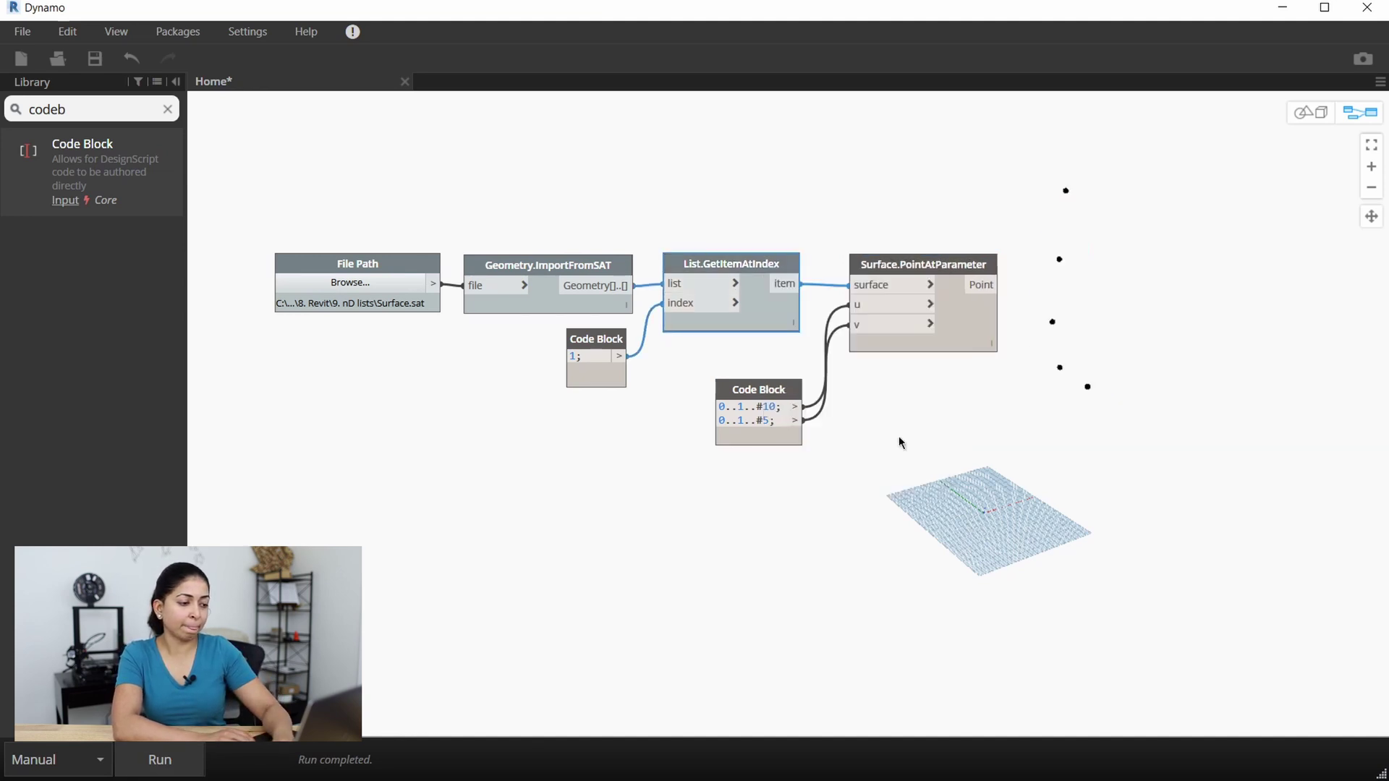
pyautogui.moveTo(769, 396); pyautogui.dragTo(767, 384)
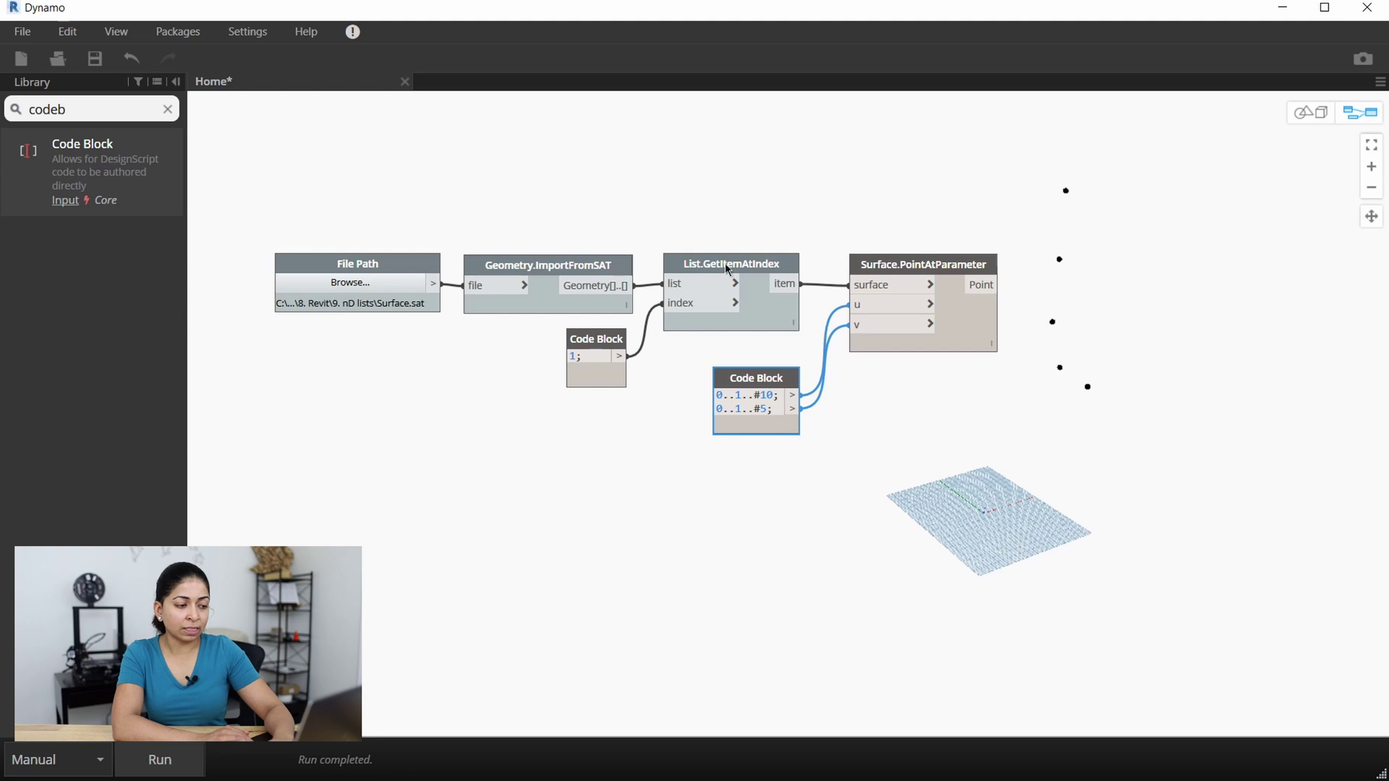
# Step: Set the lacing of Surface.PointAtParameter to Cross Product, run the graph, and turn on the preview of List.GetItemAtIndex
pyautogui.rightClick(913, 267)
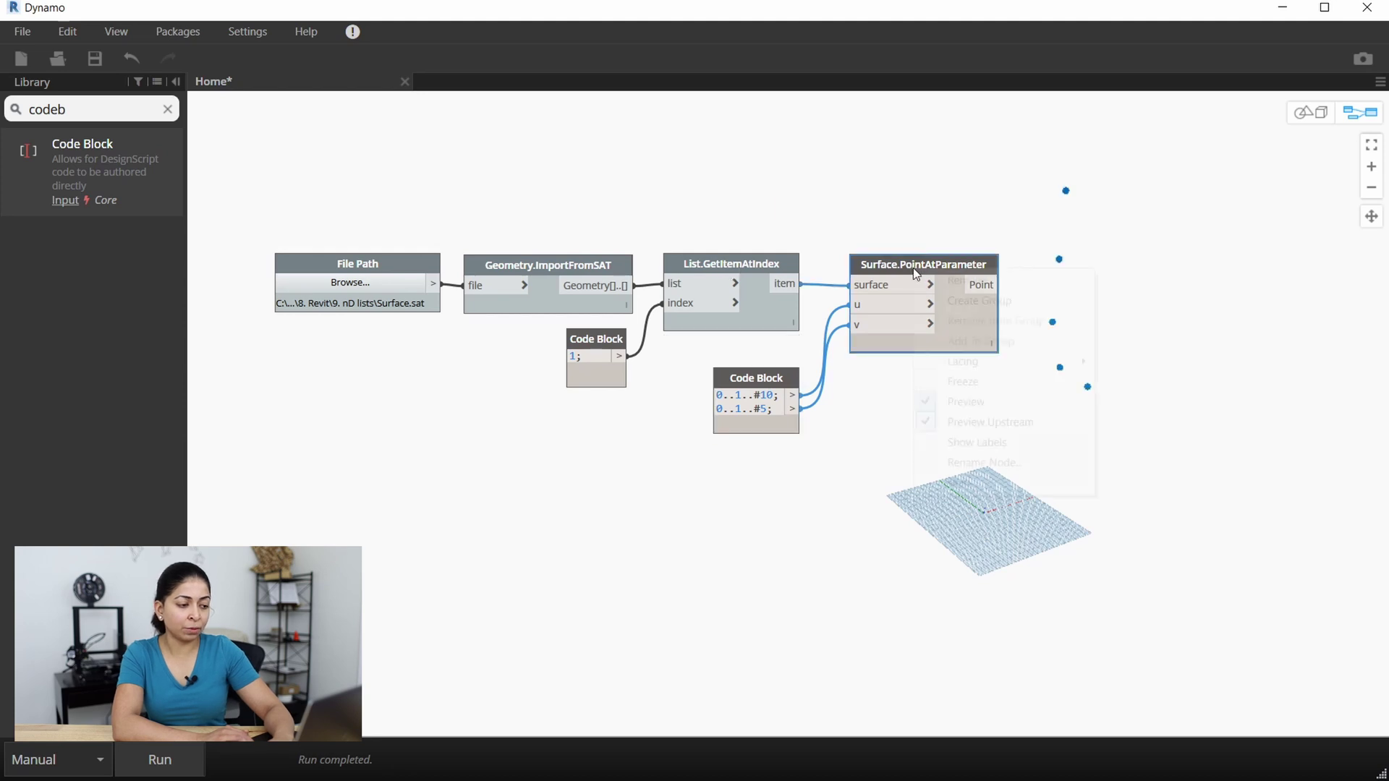
pyautogui.moveTo(1049, 361)
pyautogui.click(1155, 402)
pyautogui.click(162, 754)
pyautogui.rightClick(726, 261)
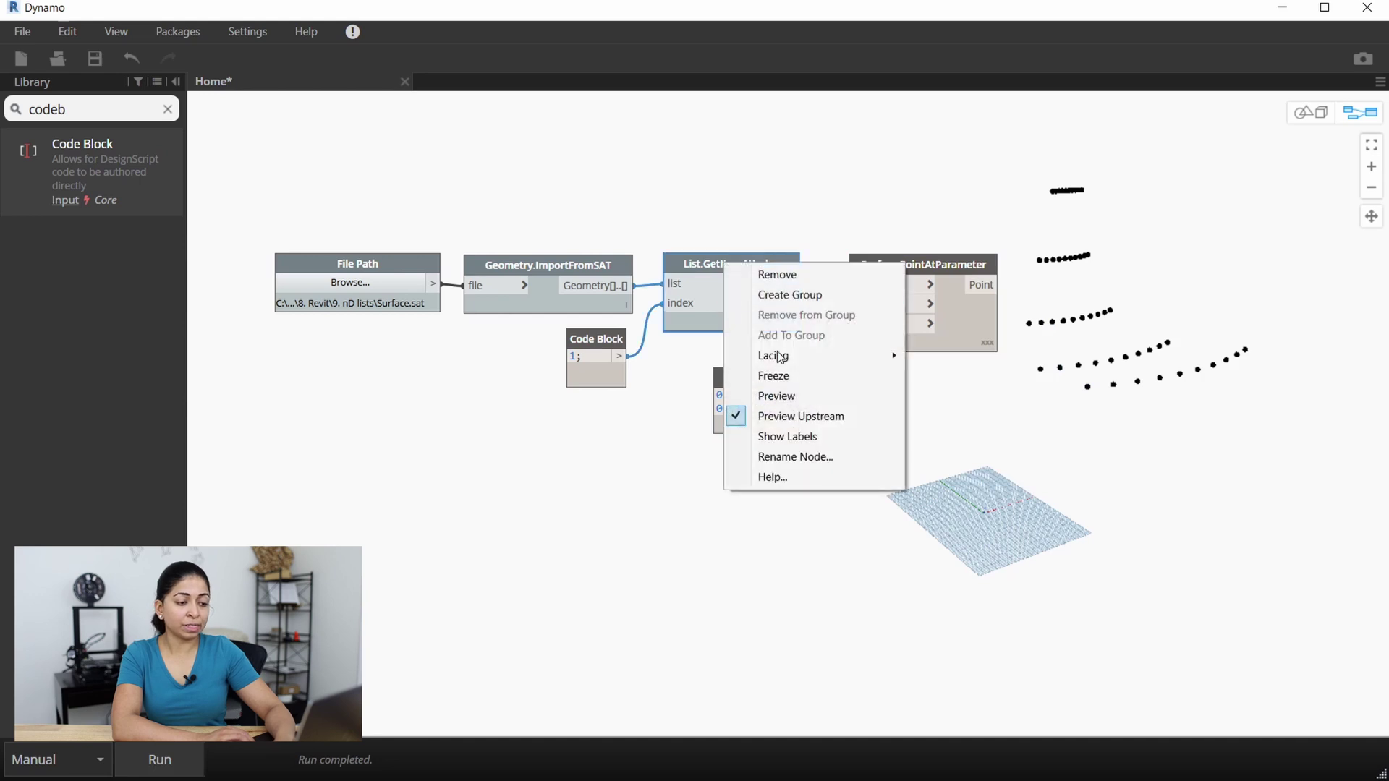
pyautogui.click(768, 398)
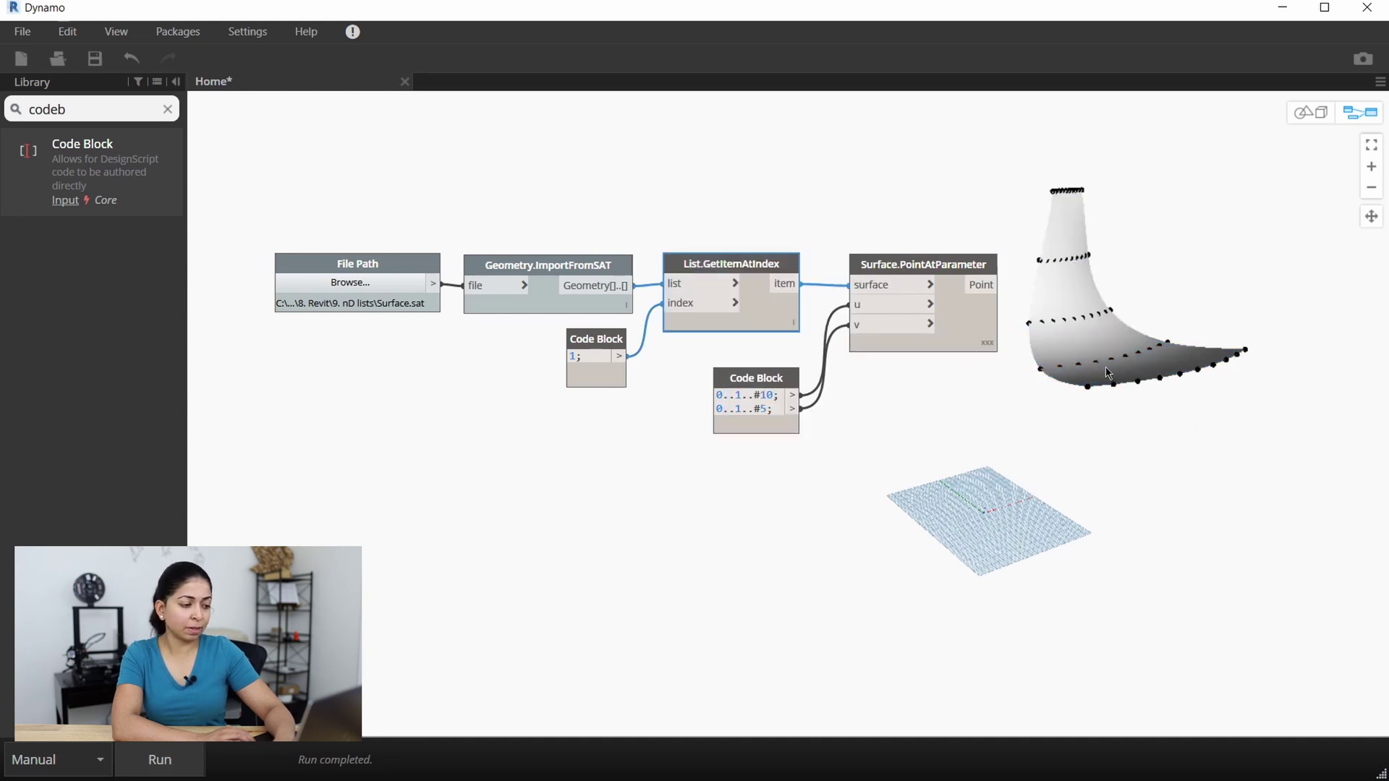
# Step: Add a Surface.Offset node below the range Code Block and connect the List.GetItemAtIndex item output to its surface input
pyautogui.write('surface.offse')
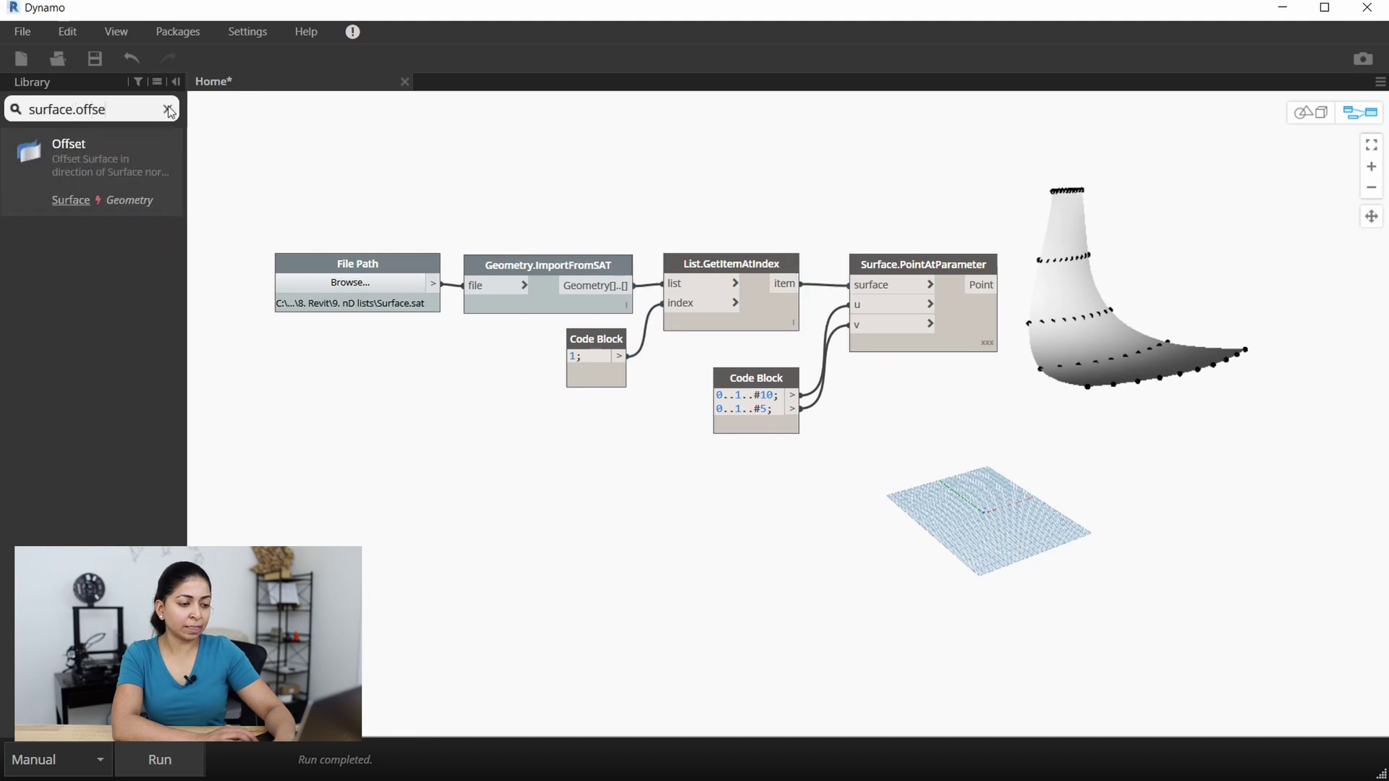
pyautogui.press('Return')
pyautogui.moveTo(898, 453); pyautogui.dragTo(915, 455)
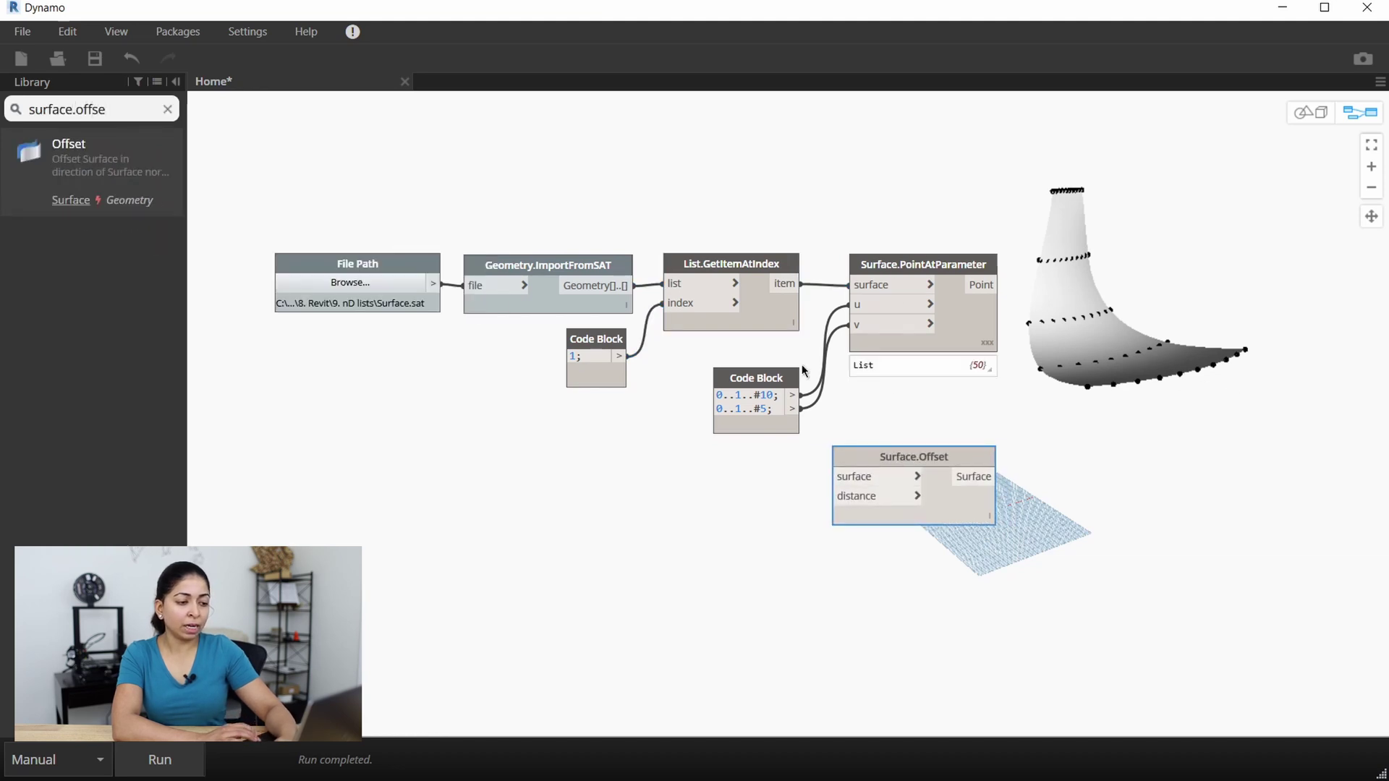
pyautogui.moveTo(872, 383); pyautogui.dragTo(671, 383, button='middle')
pyautogui.scroll(1, 674, 377)
pyautogui.moveTo(679, 246); pyautogui.dragTo(872, 251)
pyautogui.moveTo(544, 377); pyautogui.dragTo(724, 325)
pyautogui.moveTo(705, 470); pyautogui.dragTo(705, 457)
pyautogui.click(568, 277)
pyautogui.click(616, 482)
# Step: Add a Code Block containing 10; connect it to the distance input of Surface.Offset, and run the graph
pyautogui.scroll(2, 502, 462)
pyautogui.doubleClick(502, 463)
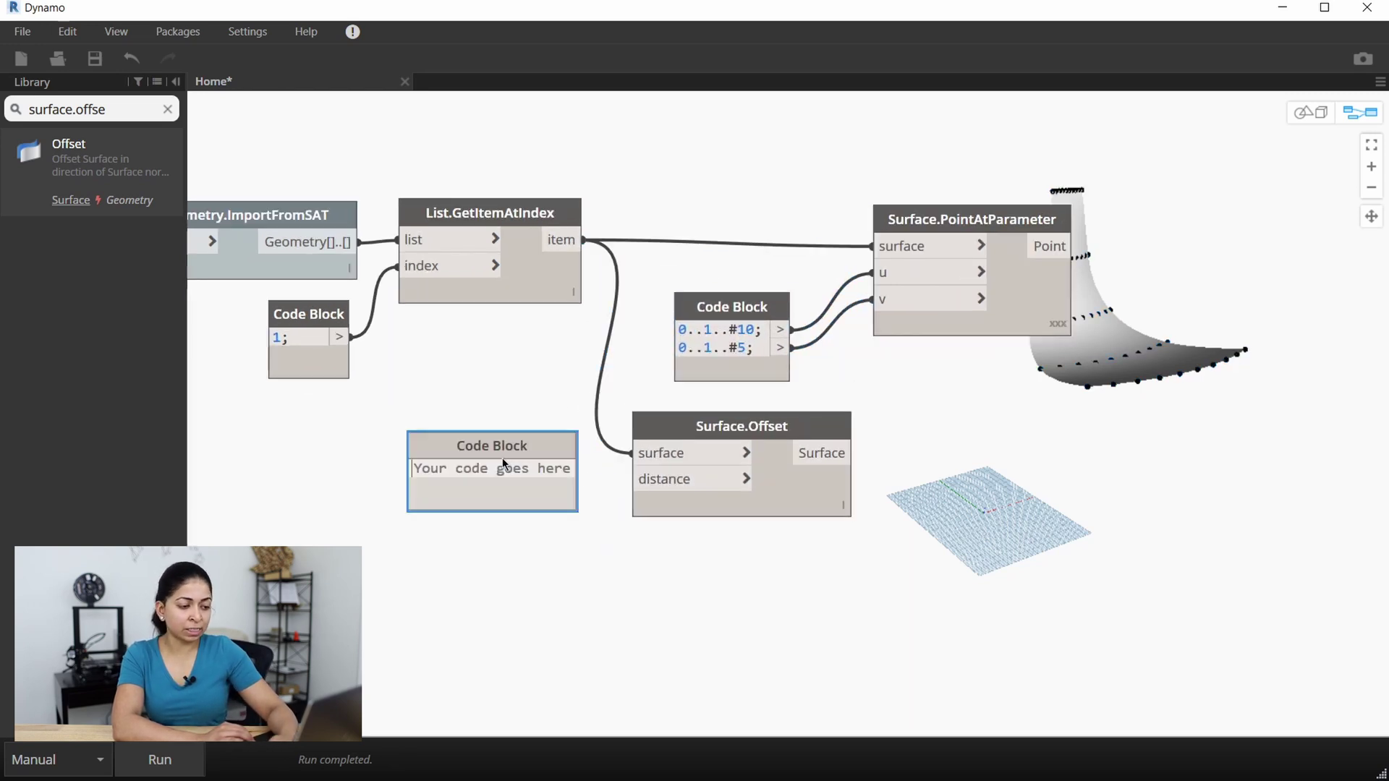
pyautogui.write('10')
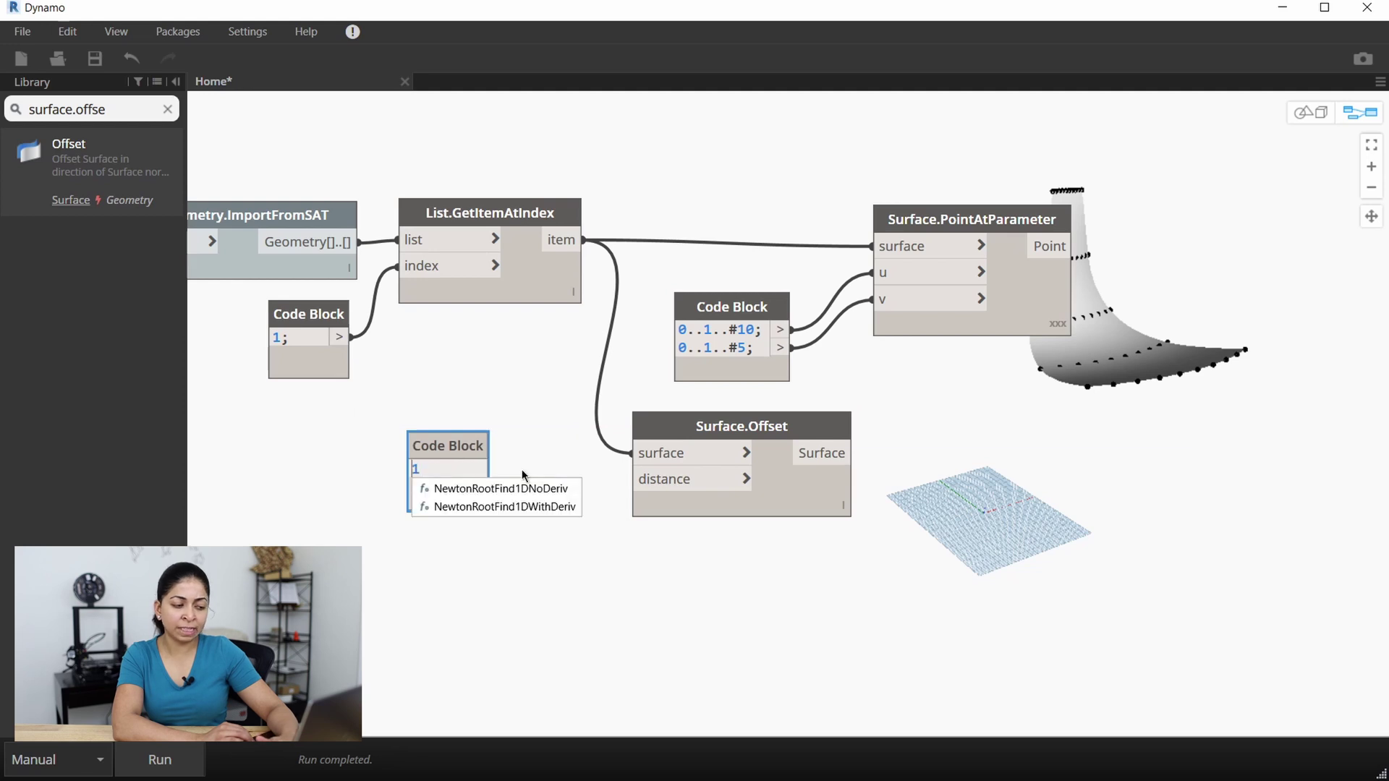
pyautogui.click(521, 471)
pyautogui.click(478, 468)
pyautogui.click(652, 483)
pyautogui.moveTo(471, 453); pyautogui.dragTo(564, 456)
pyautogui.click(165, 760)
pyautogui.click(1127, 381)
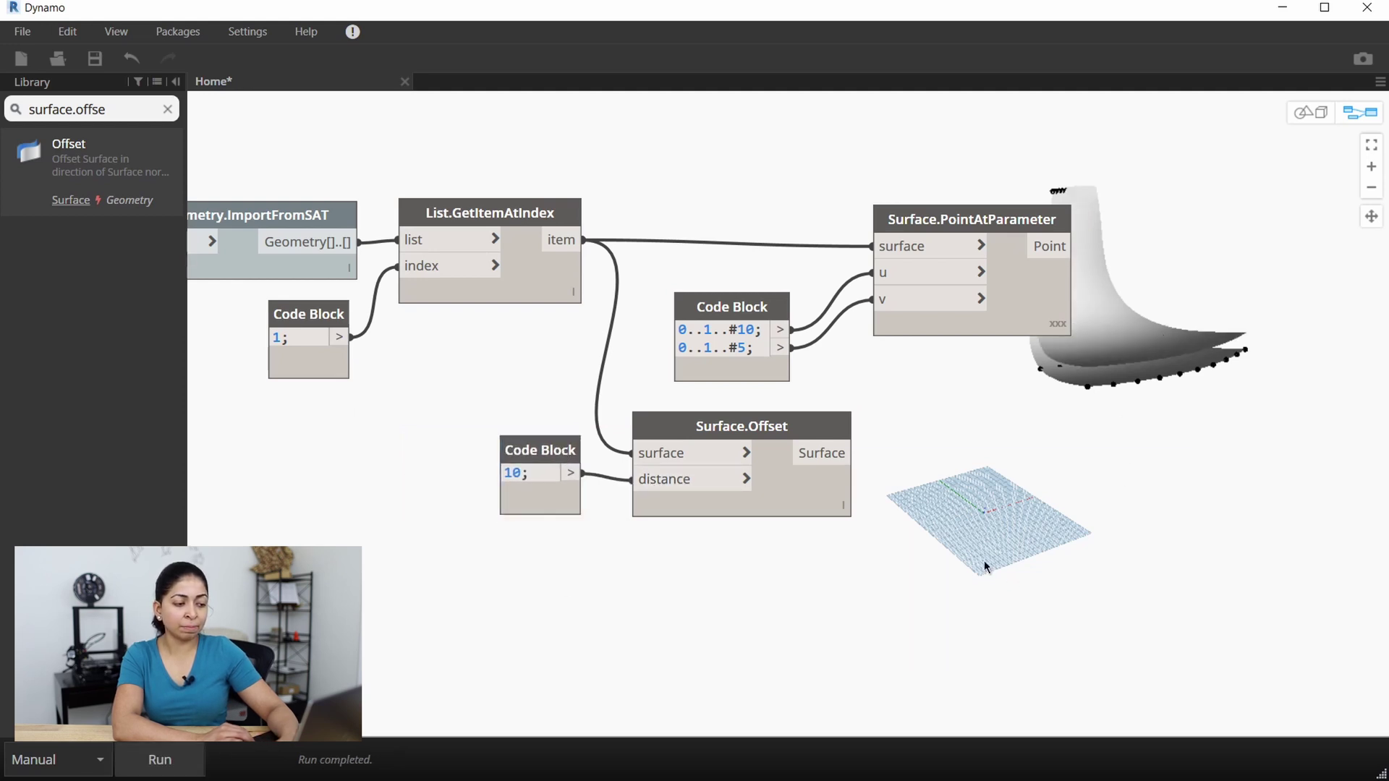
# Step: Duplicate the Surface.PointAtParameter node beside Surface.Offset and connect the Surface.Offset output to the copy's surface input
pyautogui.scroll(-3, 999, 568)
pyautogui.scroll(3, 1135, 497)
pyautogui.moveTo(1067, 494); pyautogui.dragTo(1016, 481, button='middle')
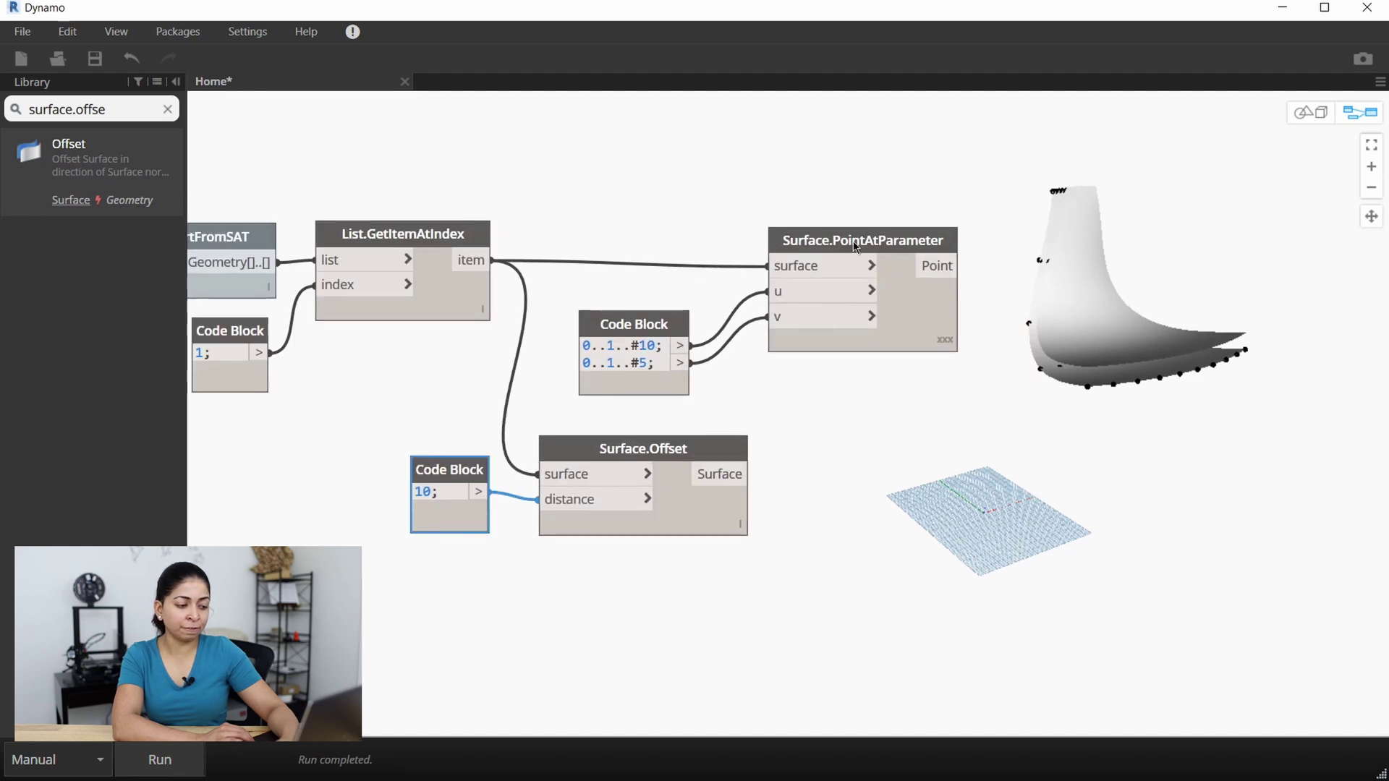
pyautogui.click(852, 242)
pyautogui.hotkey('ctrl', 'c')
pyautogui.hotkey('ctrl', 'v')
pyautogui.moveTo(1020, 255); pyautogui.dragTo(749, 474)
pyautogui.moveTo(897, 419); pyautogui.dragTo(855, 424)
pyautogui.moveTo(863, 238); pyautogui.dragTo(909, 239)
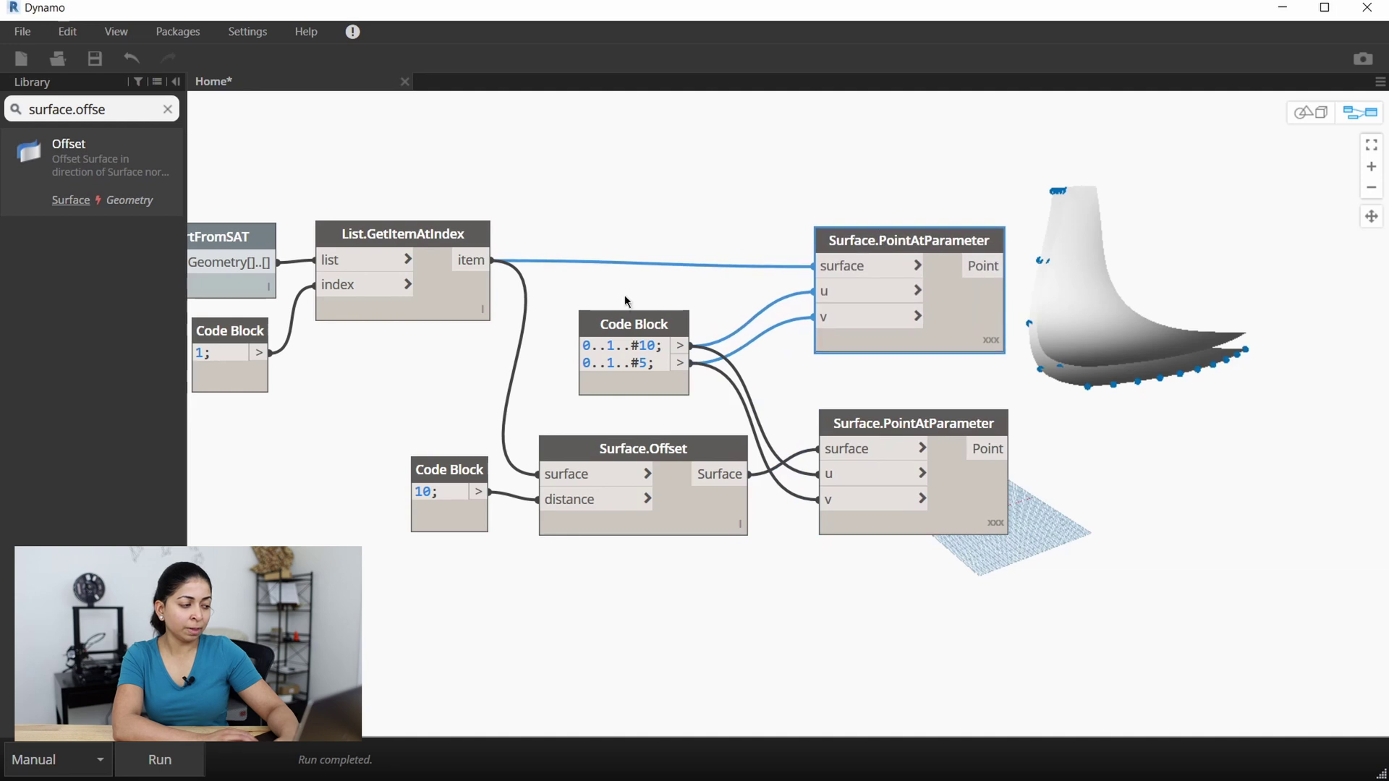
# Step: Turn off the preview of the List.GetItemAtIndex node so that only the two point grids are displayed
pyautogui.moveTo(627, 318); pyautogui.dragTo(648, 310)
pyautogui.rightClick(413, 228)
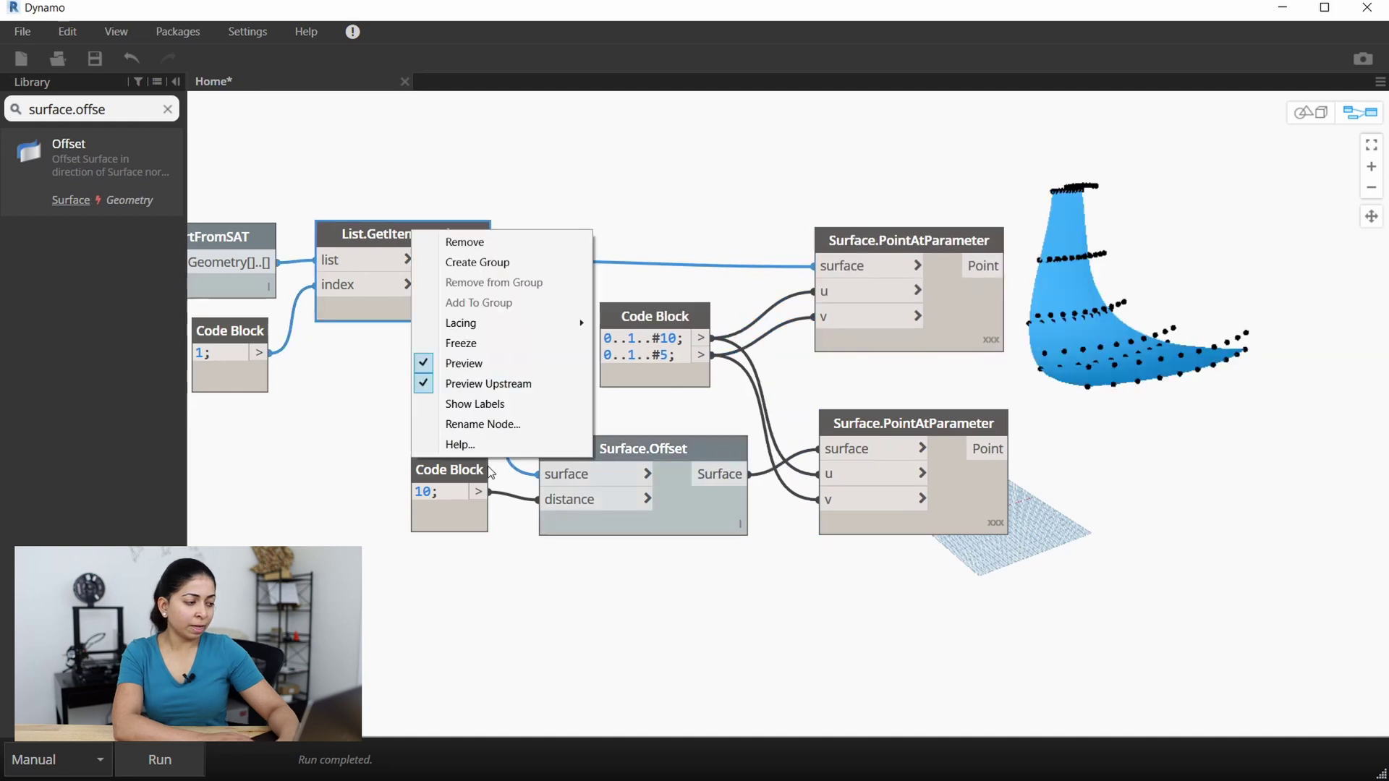
pyautogui.click(461, 363)
pyautogui.click(1067, 482)
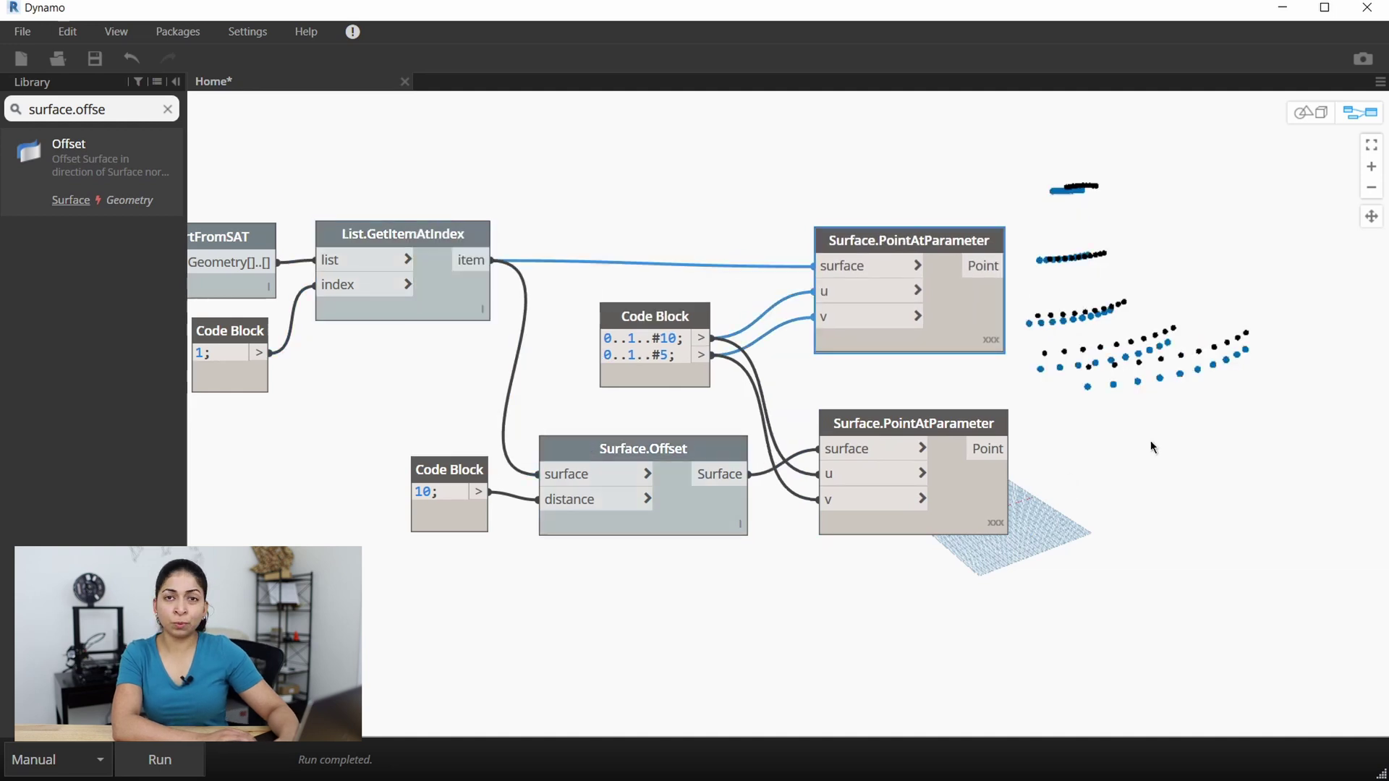
# Step: Add a NurbsCurve.ByPoints (points) node and connect the upper Surface.PointAtParameter output to its points input
pyautogui.moveTo(1074, 454); pyautogui.dragTo(874, 425, button='middle')
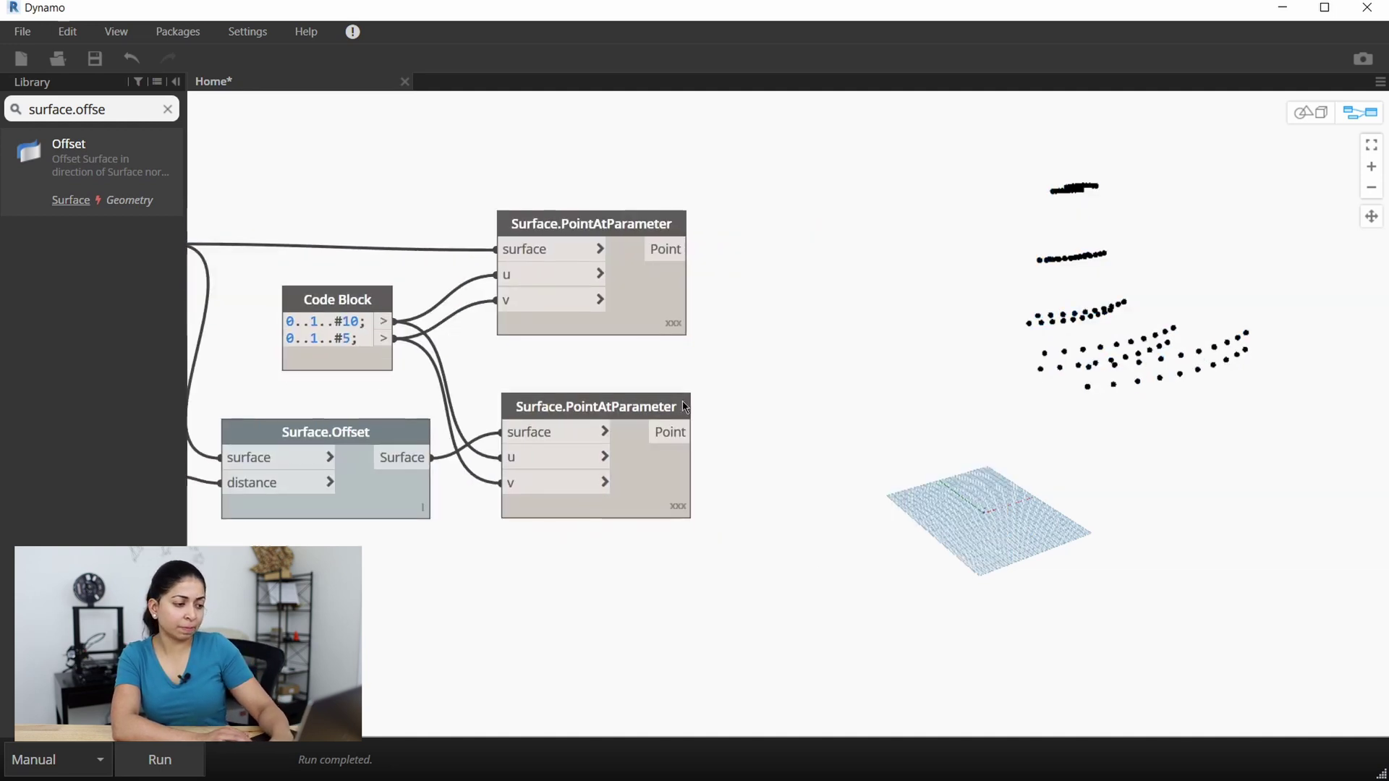
pyautogui.click(168, 109)
pyautogui.write('nurbs.')
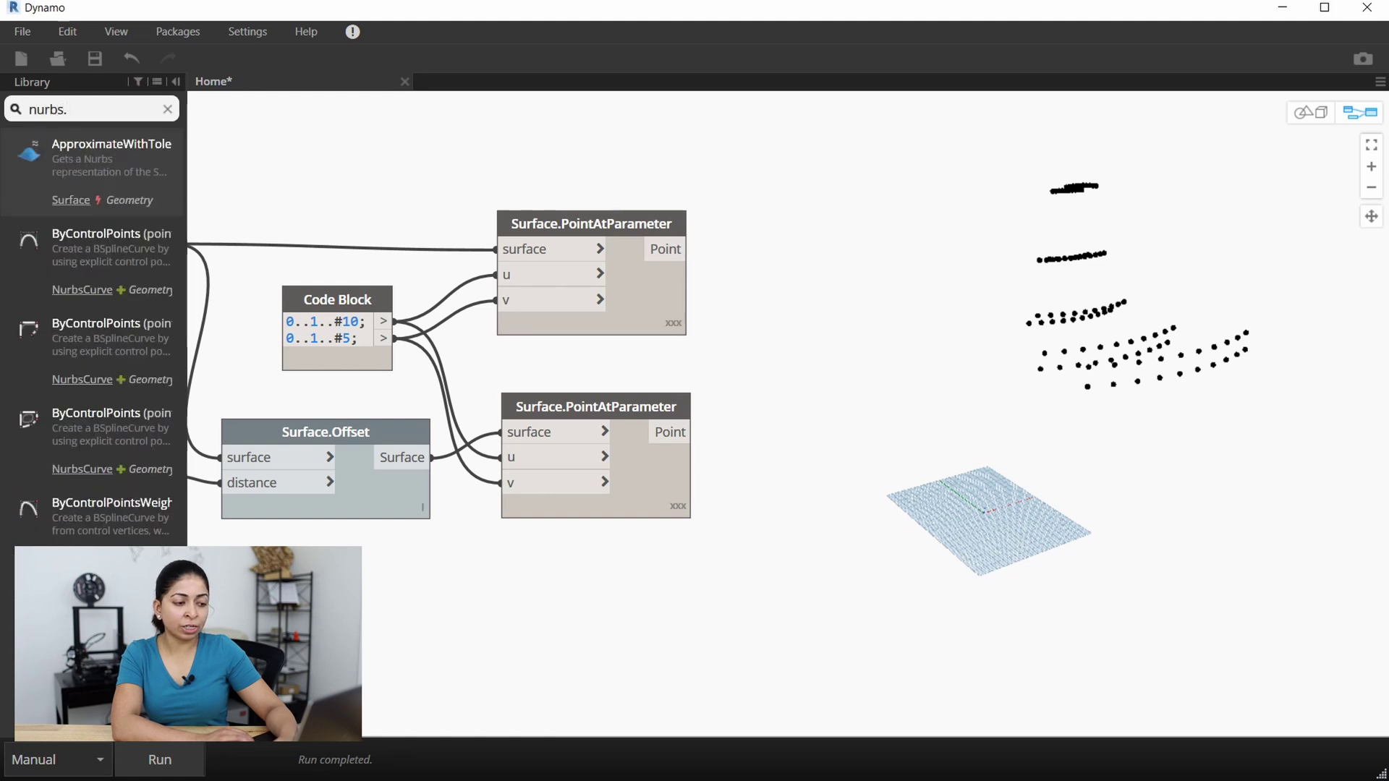
pyautogui.press('BackSpace')
pyautogui.write('curve.')
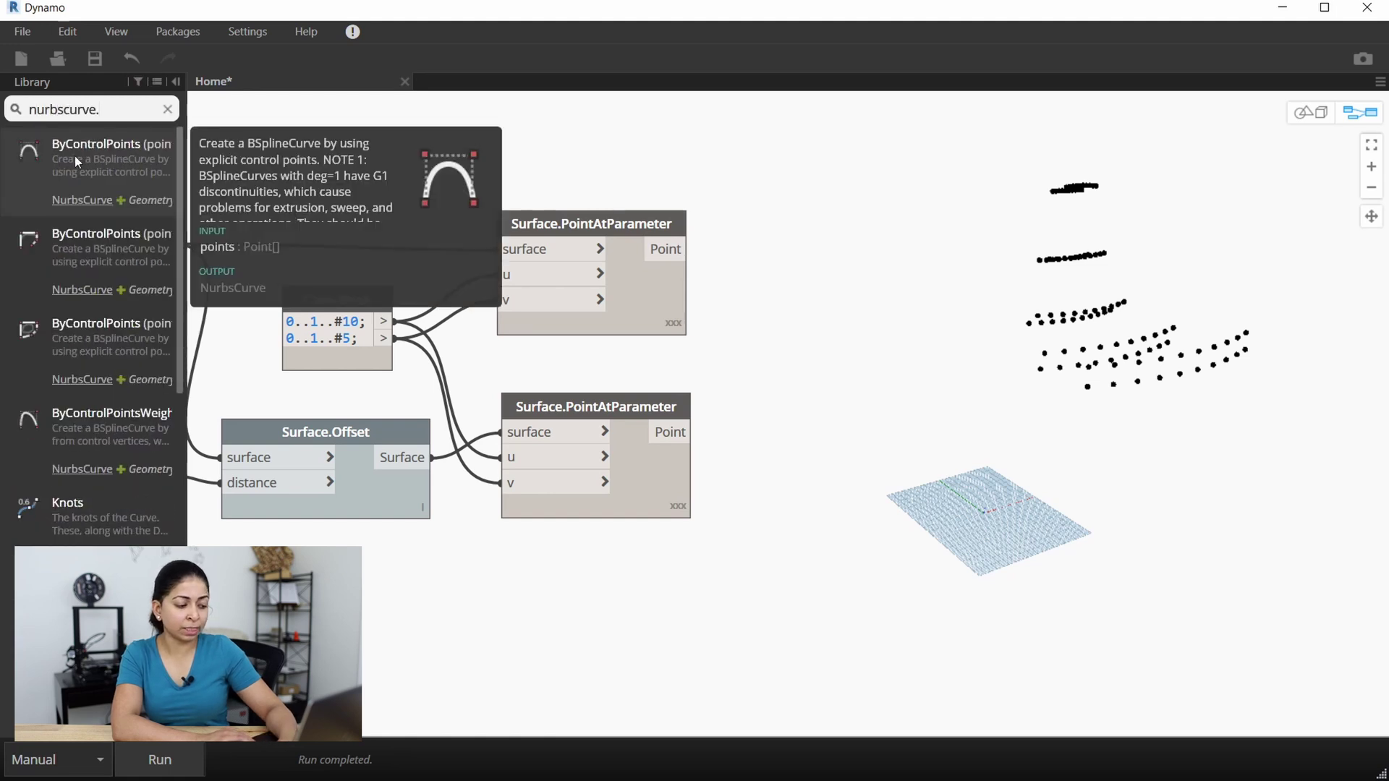
pyautogui.write('bypoints')
pyautogui.click(76, 154)
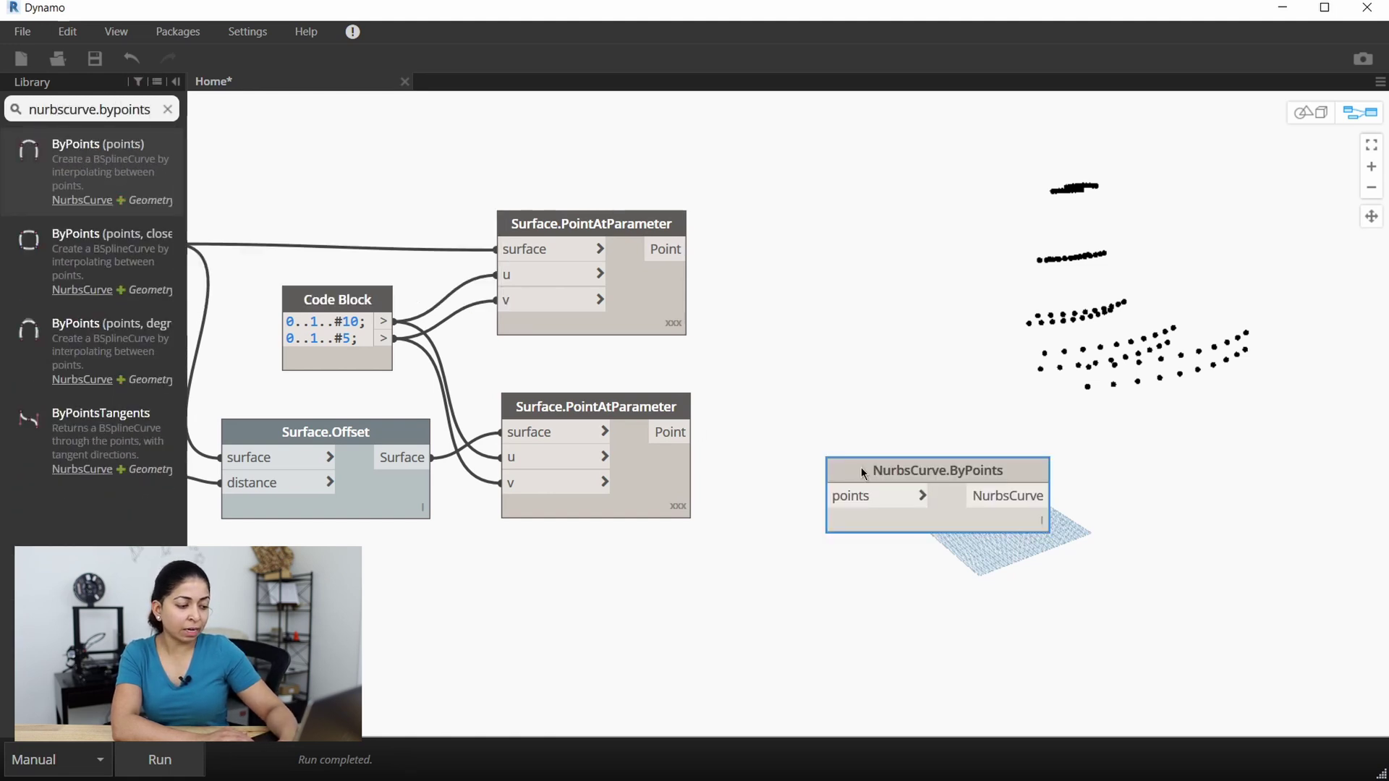
pyautogui.moveTo(864, 470); pyautogui.dragTo(797, 253)
pyautogui.moveTo(685, 250); pyautogui.dragTo(796, 230)
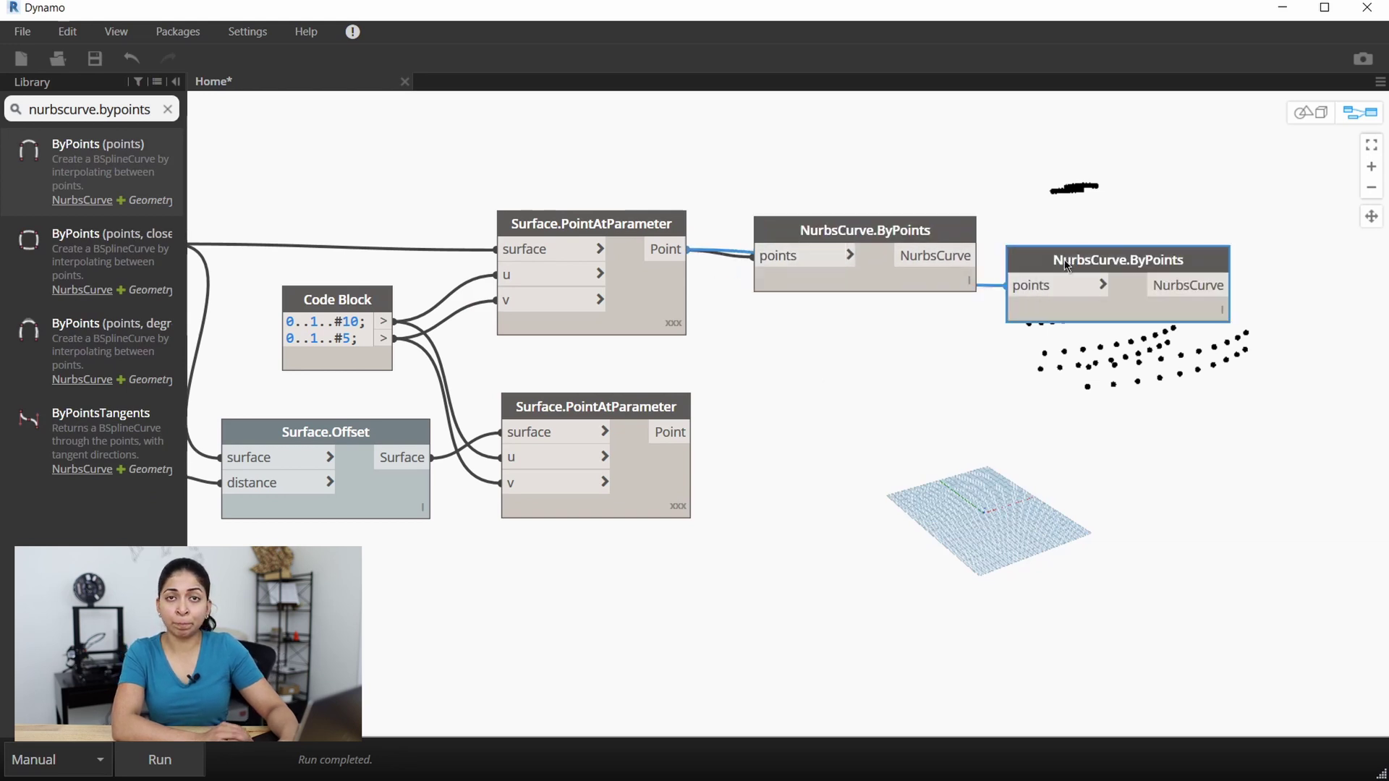
# Step: Place a second NurbsCurve.ByPoints node below the first, connect the lower Surface.PointAtParameter output to it, and run the graph
pyautogui.moveTo(1067, 266); pyautogui.dragTo(819, 413)
pyautogui.moveTo(689, 432); pyautogui.dragTo(766, 435)
pyautogui.scroll(-2, 776, 436)
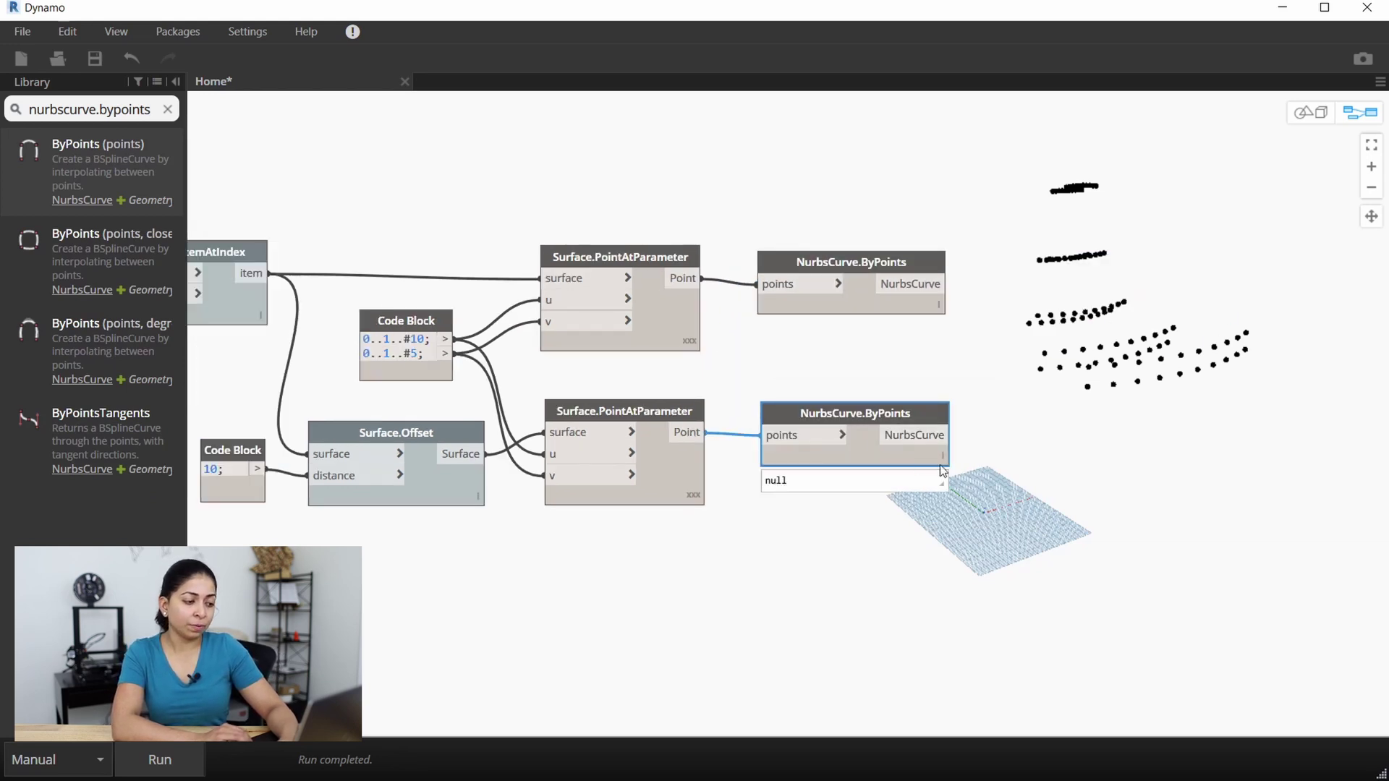
pyautogui.moveTo(808, 389); pyautogui.dragTo(753, 392, button='middle')
pyautogui.click(160, 760)
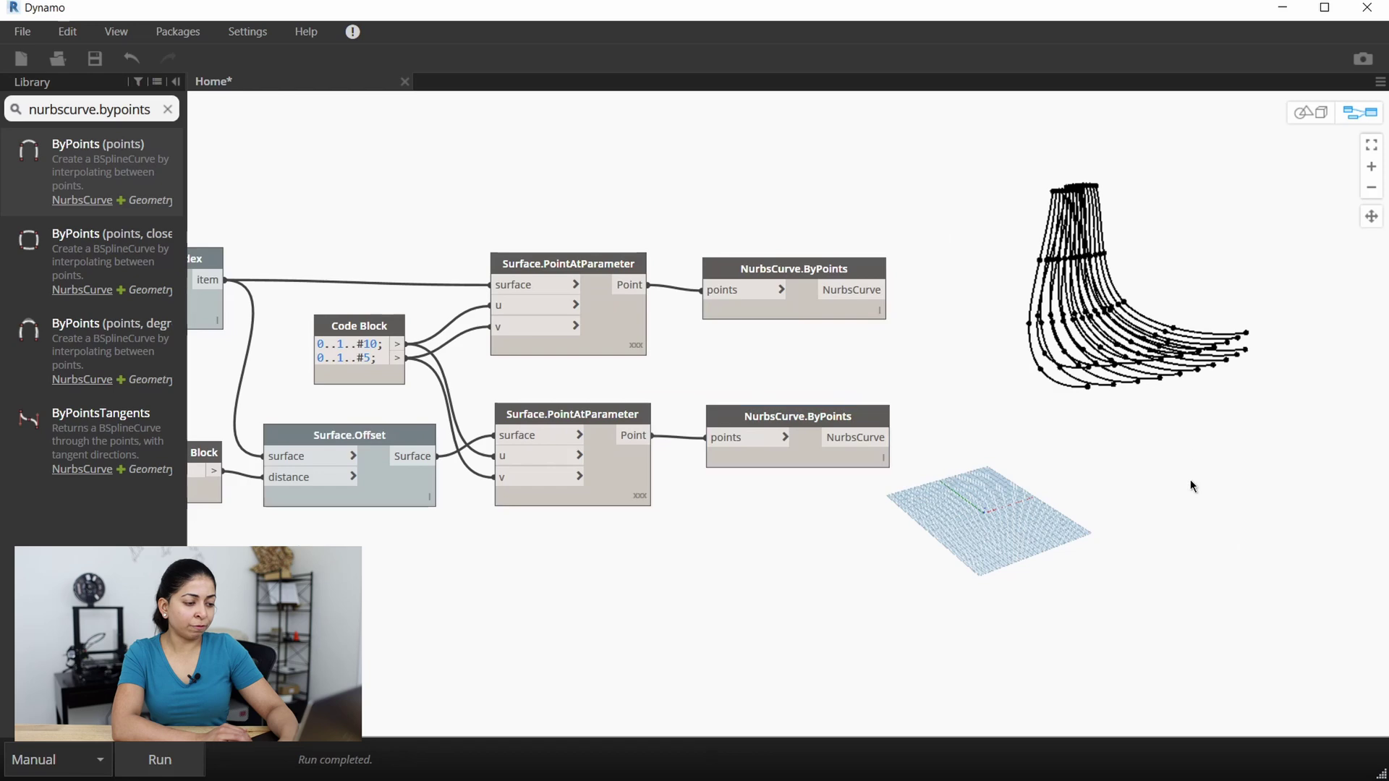
pyautogui.rightClick(1182, 457)
pyautogui.moveTo(1079, 565)
pyautogui.click(1023, 693)
pyautogui.moveTo(1233, 474); pyautogui.dragTo(1176, 502, button='right')
pyautogui.click(1231, 531)
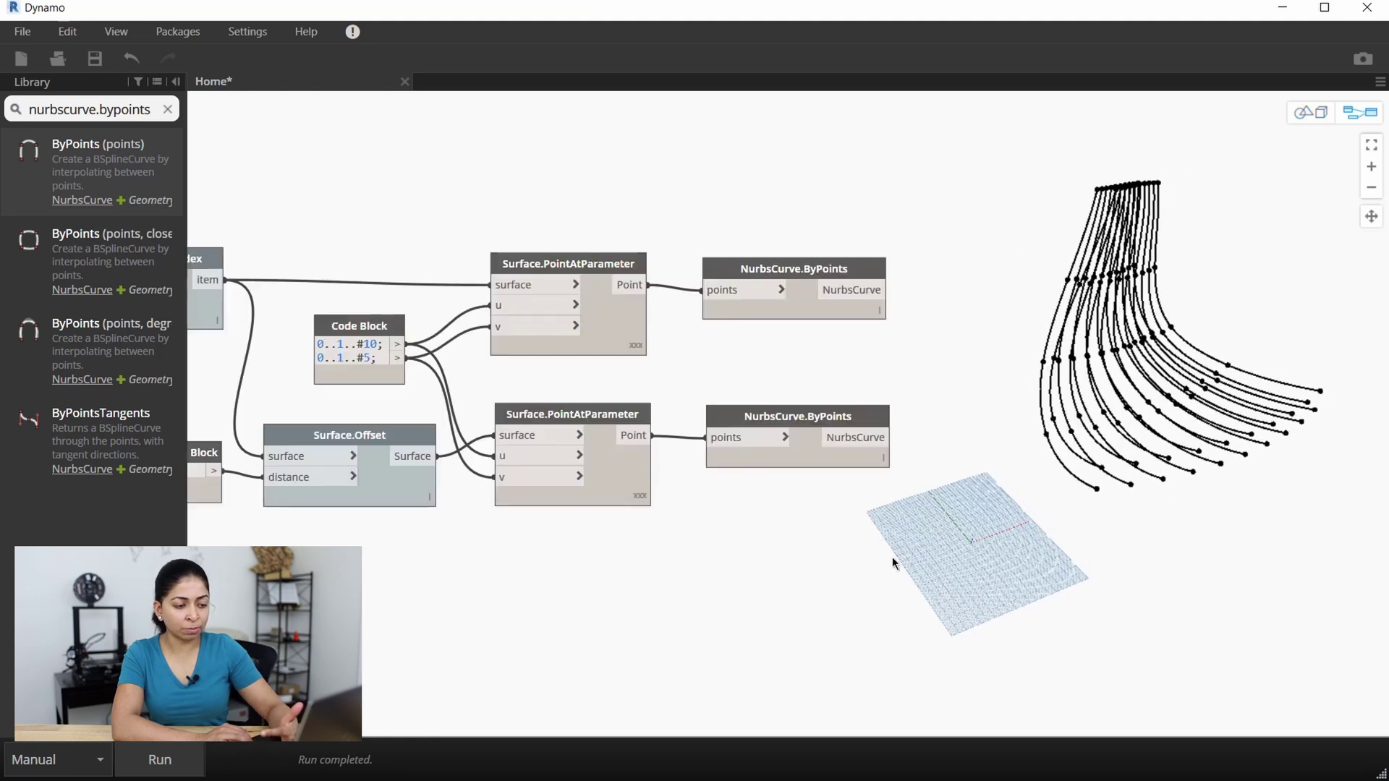
# Step: Add a two-input List.Create node, connect the two NurbsCurve.ByPoints outputs to item0 and item1, and highlight each node's curves
pyautogui.moveTo(807, 516); pyautogui.dragTo(706, 493, button='middle')
pyautogui.scroll(1, 706, 493)
pyautogui.click(168, 110)
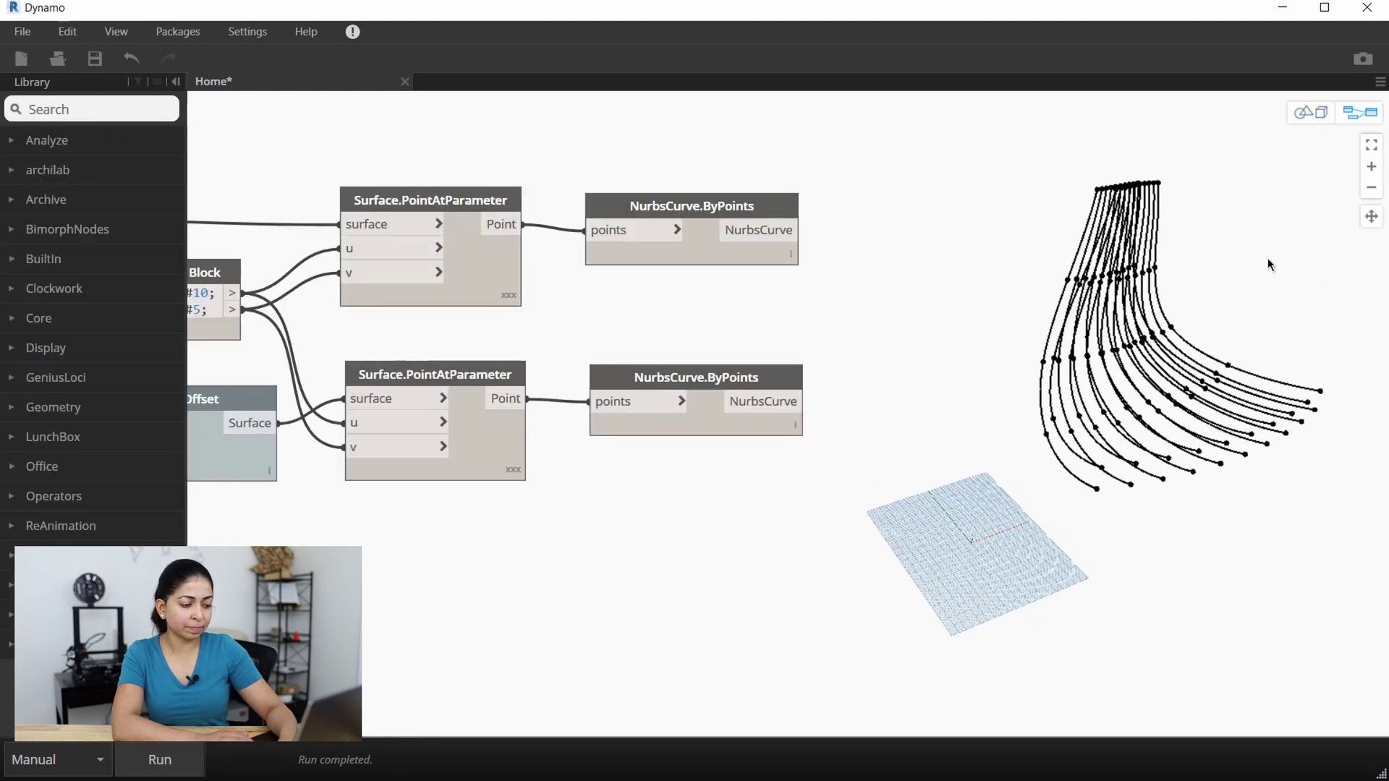
pyautogui.write('list.create')
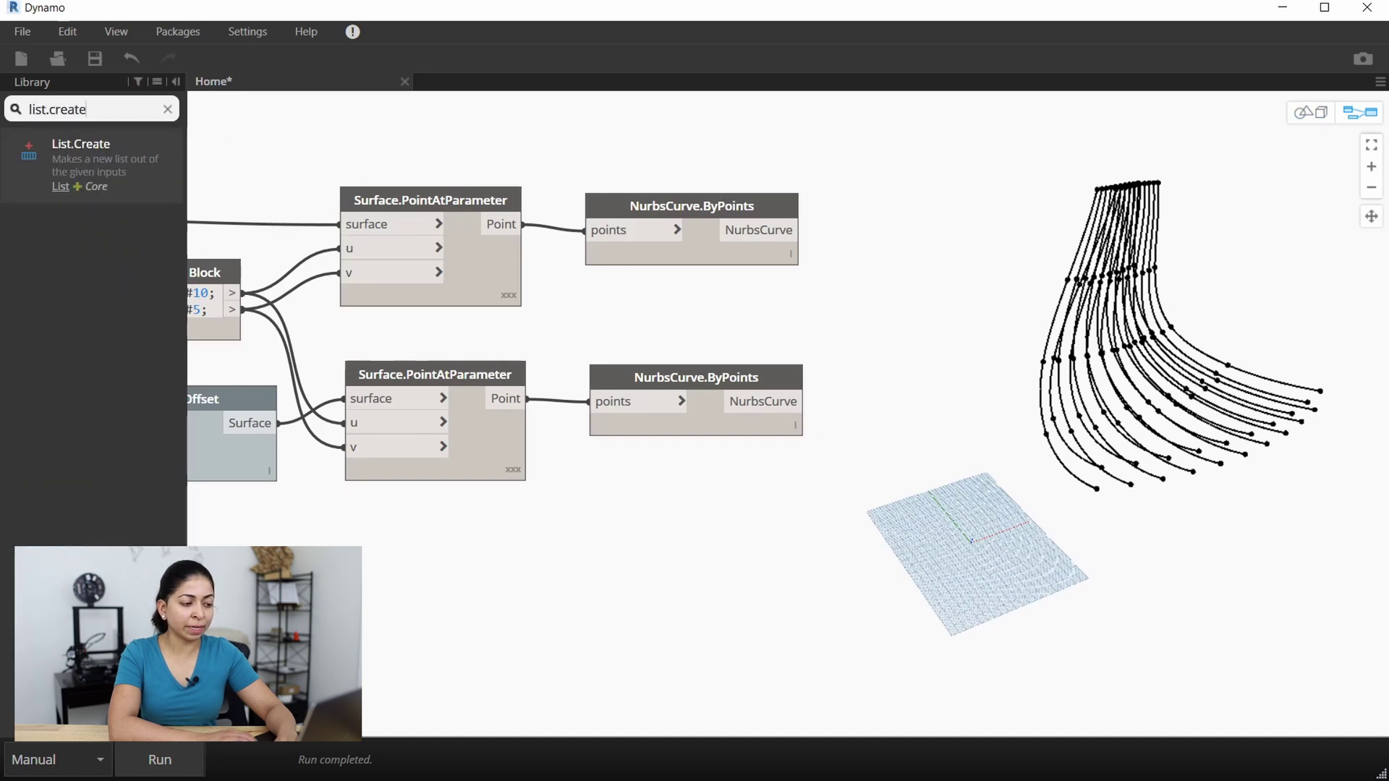
pyautogui.press('Return')
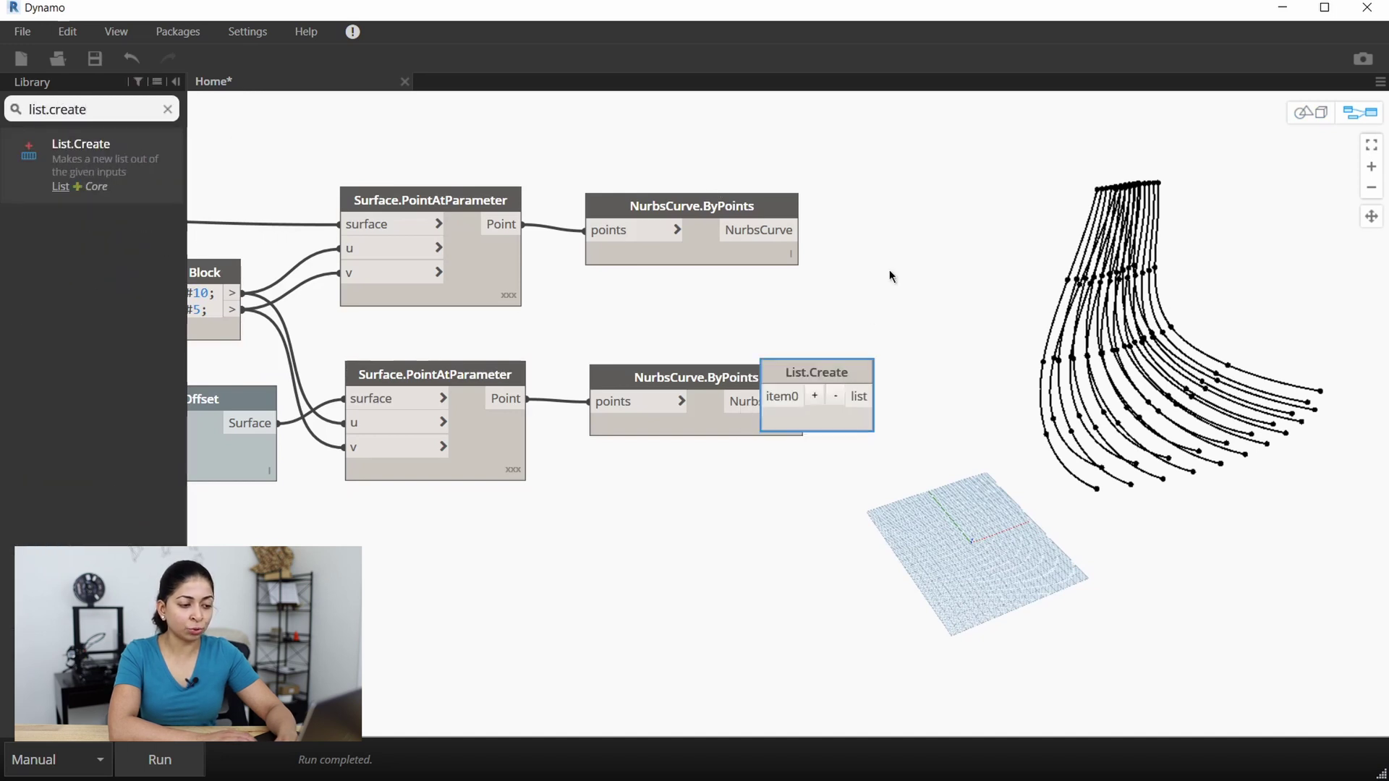
pyautogui.moveTo(800, 230); pyautogui.dragTo(896, 276)
pyautogui.click(896, 309)
pyautogui.moveTo(862, 414); pyautogui.dragTo(757, 427, button='middle')
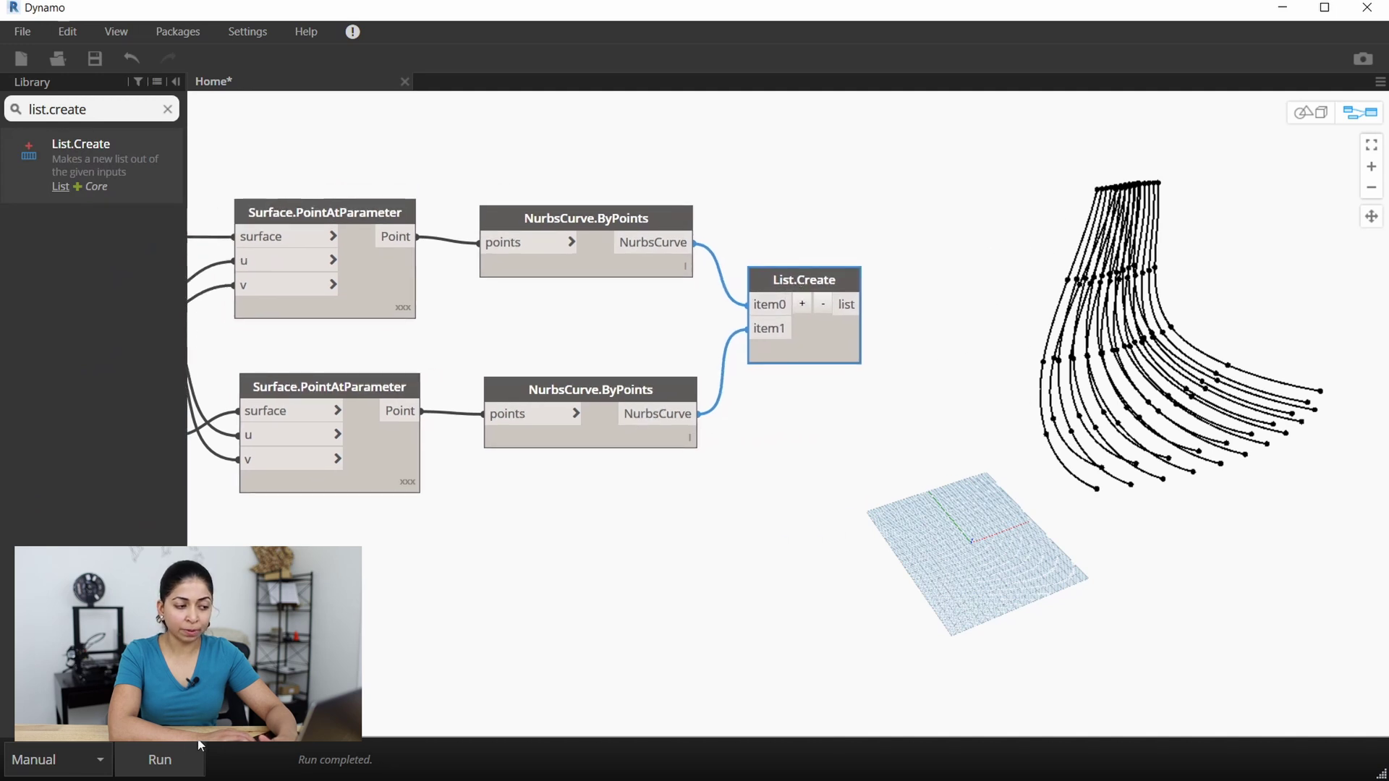
pyautogui.click(642, 219)
pyautogui.click(628, 389)
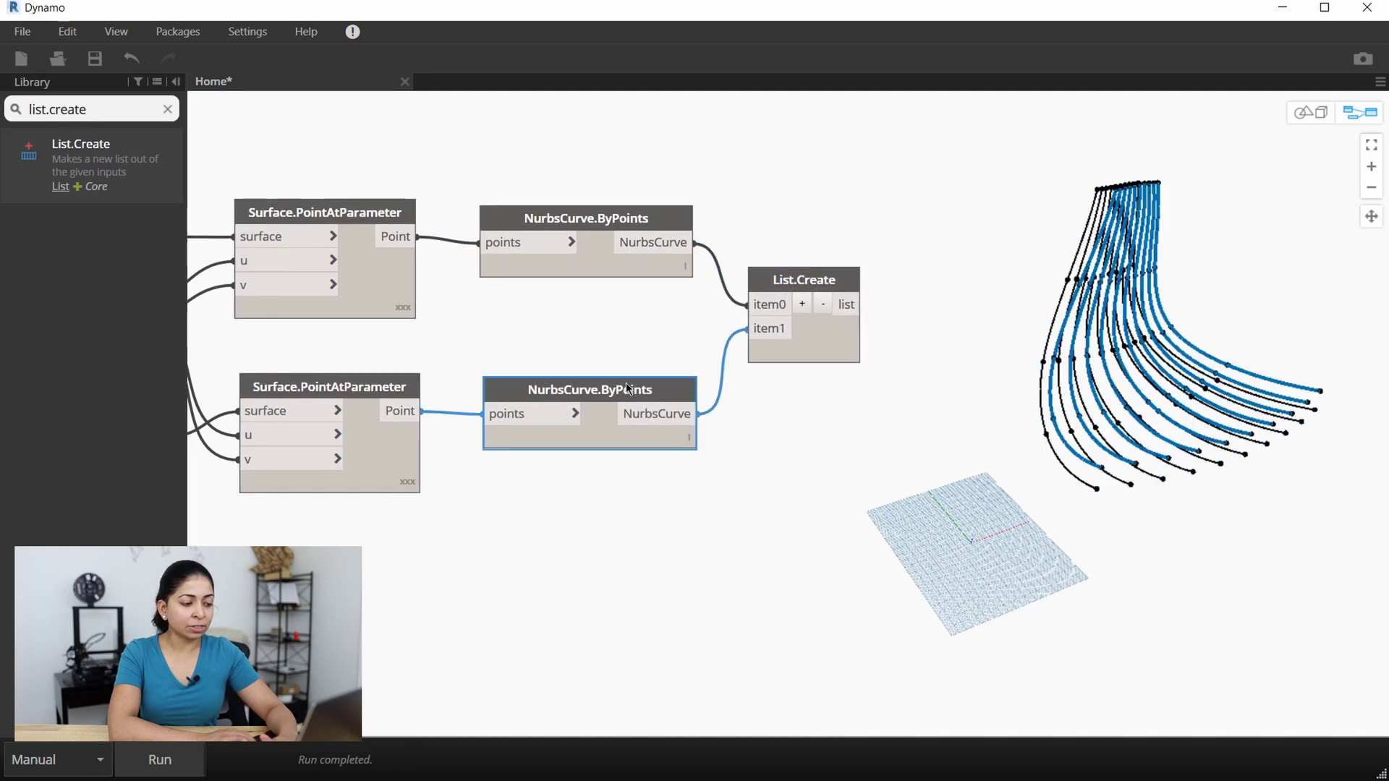
pyautogui.click(814, 282)
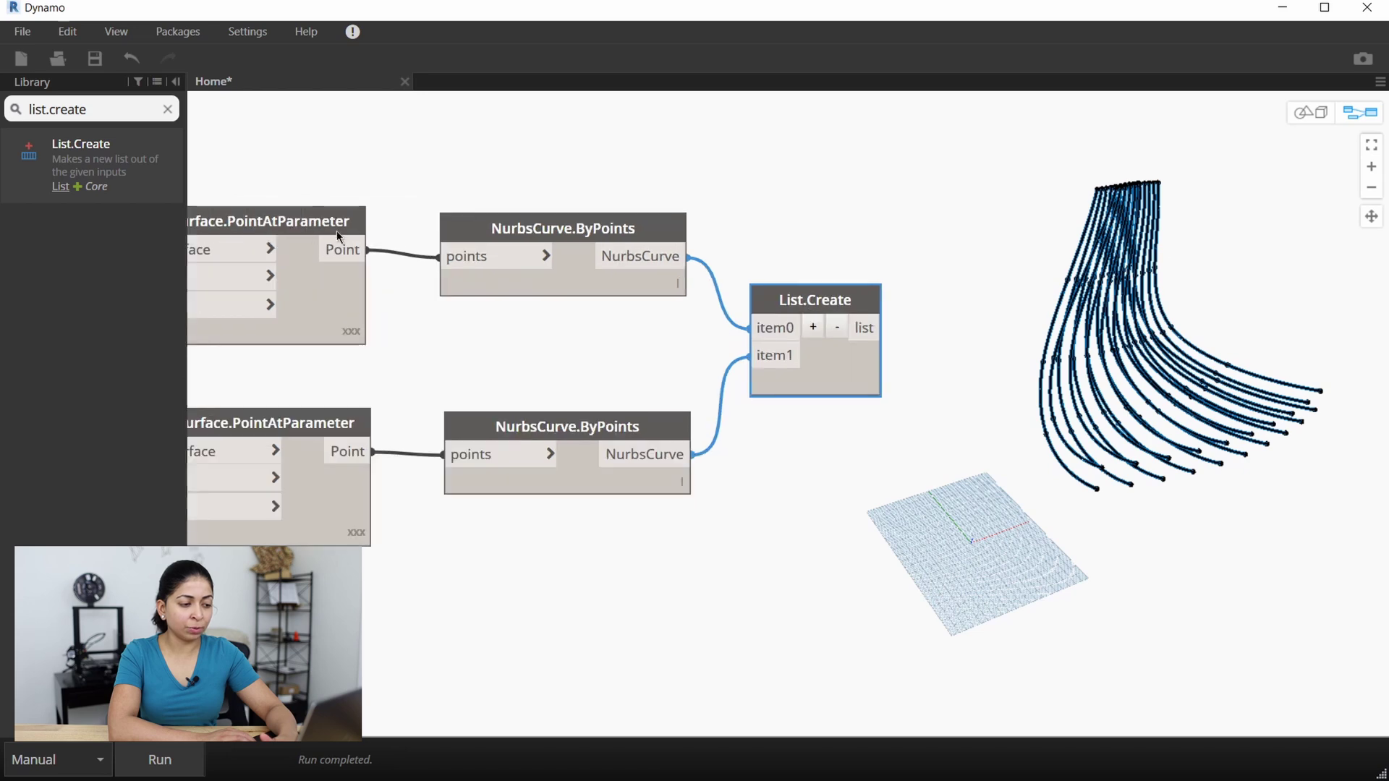
# Step: Add a Surface.ByLoft (crossSections) node, connect the List.Create output to its crossSections input, and run the graph
pyautogui.write('surface.byloft')
pyautogui.click(108, 152)
pyautogui.moveTo(835, 437); pyautogui.dragTo(955, 301)
pyautogui.click(840, 321)
pyautogui.click(920, 327)
pyautogui.scroll(-2, 922, 325)
pyautogui.click(1187, 513)
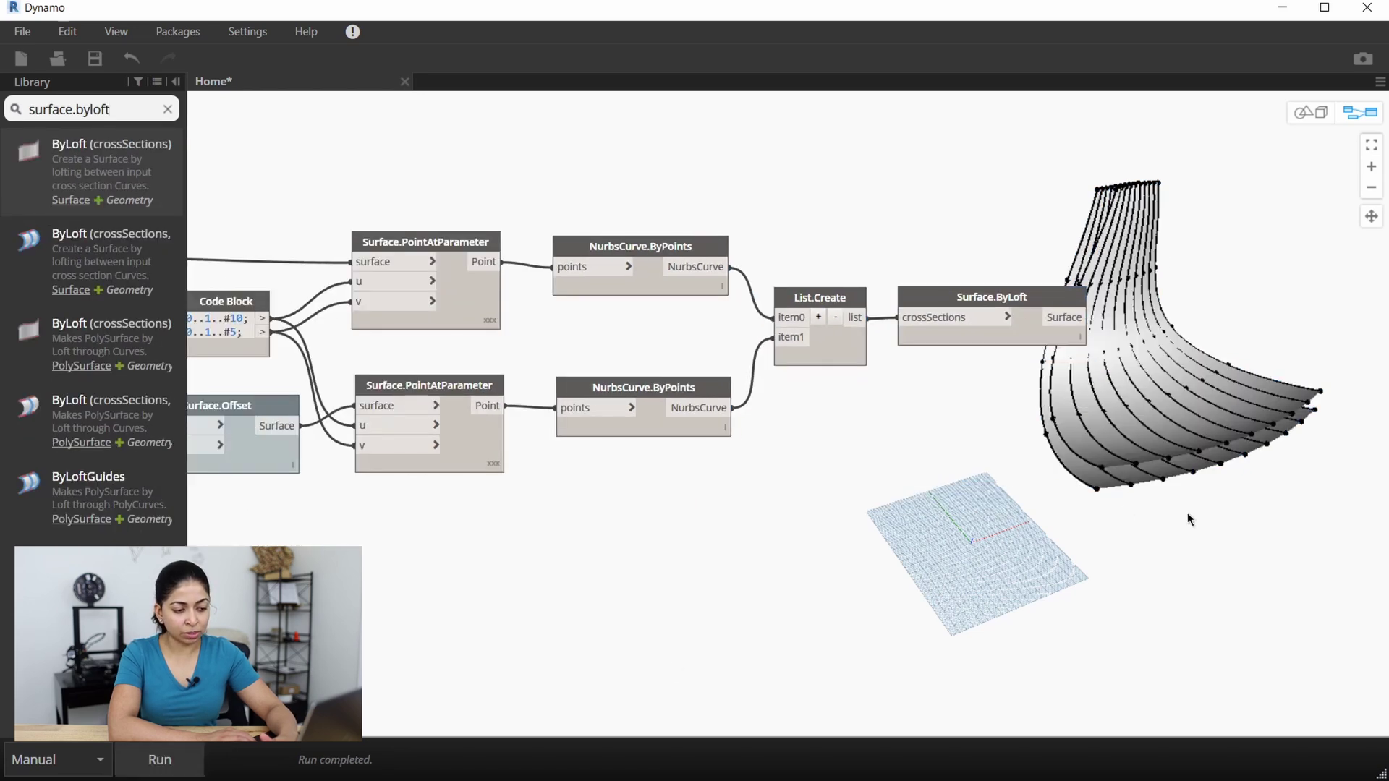
pyautogui.rightClick(1187, 514)
pyautogui.click(1022, 451)
pyautogui.scroll(2, 1151, 517)
pyautogui.moveTo(1151, 518); pyautogui.dragTo(1119, 533, button='right')
pyautogui.rightClick(930, 465)
pyautogui.click(978, 476)
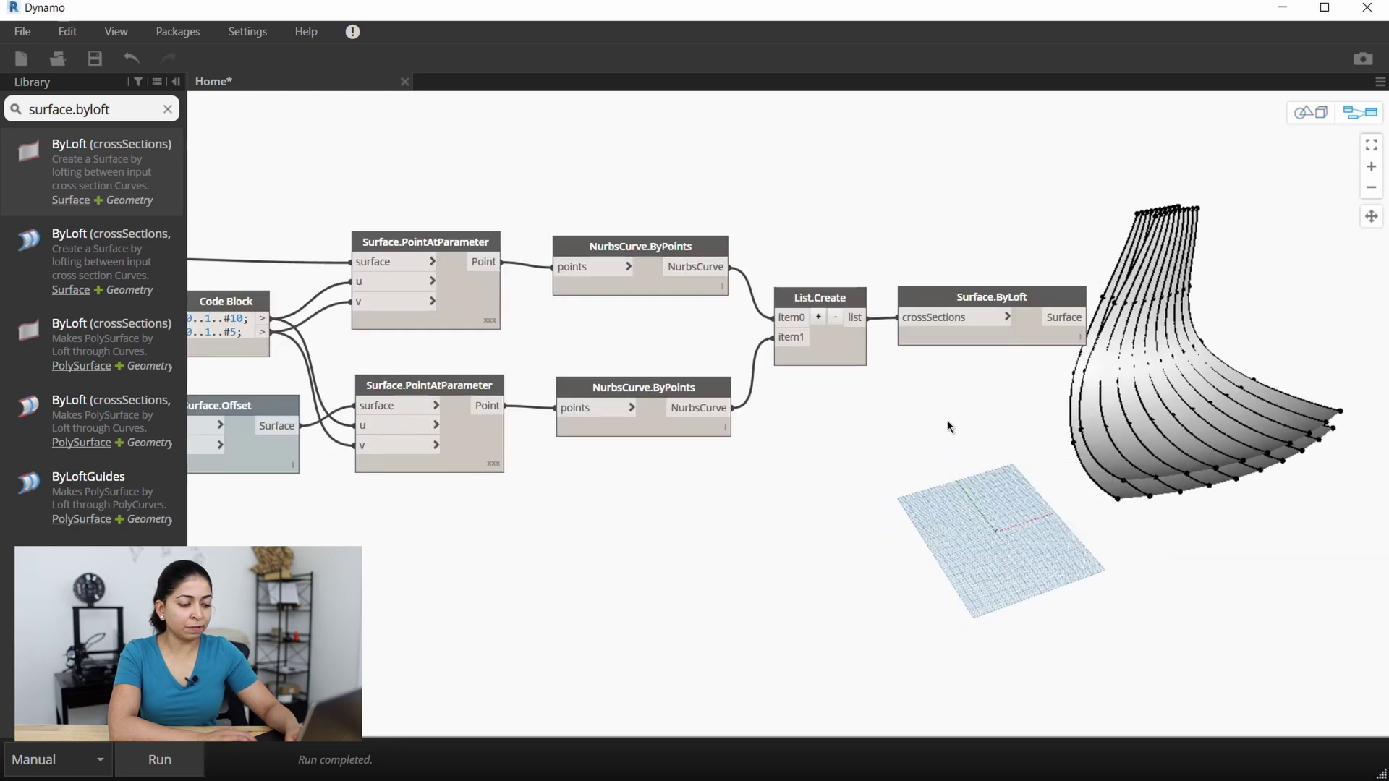
# Step: Disconnect Surface.ByLoft from List.Create and move it away to make room between the two nodes
pyautogui.moveTo(887, 408); pyautogui.dragTo(731, 424, button='middle')
pyautogui.click(799, 335)
pyautogui.moveTo(802, 310); pyautogui.dragTo(834, 311)
# Step: Insert a List.Transpose node between List.Create and Surface.ByLoft, wire it to both nodes, and run the graph
pyautogui.click(168, 109)
pyautogui.write('list.trans')
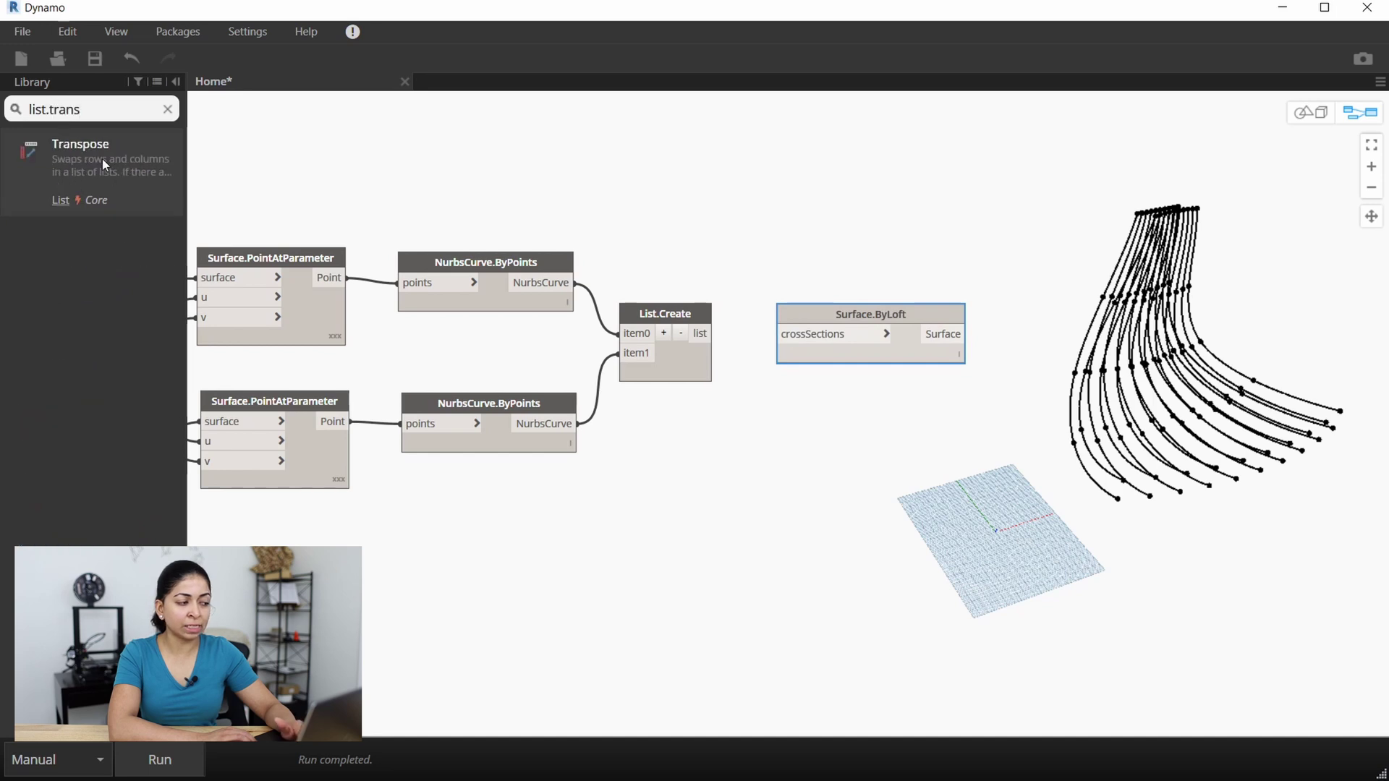
pyautogui.click(105, 165)
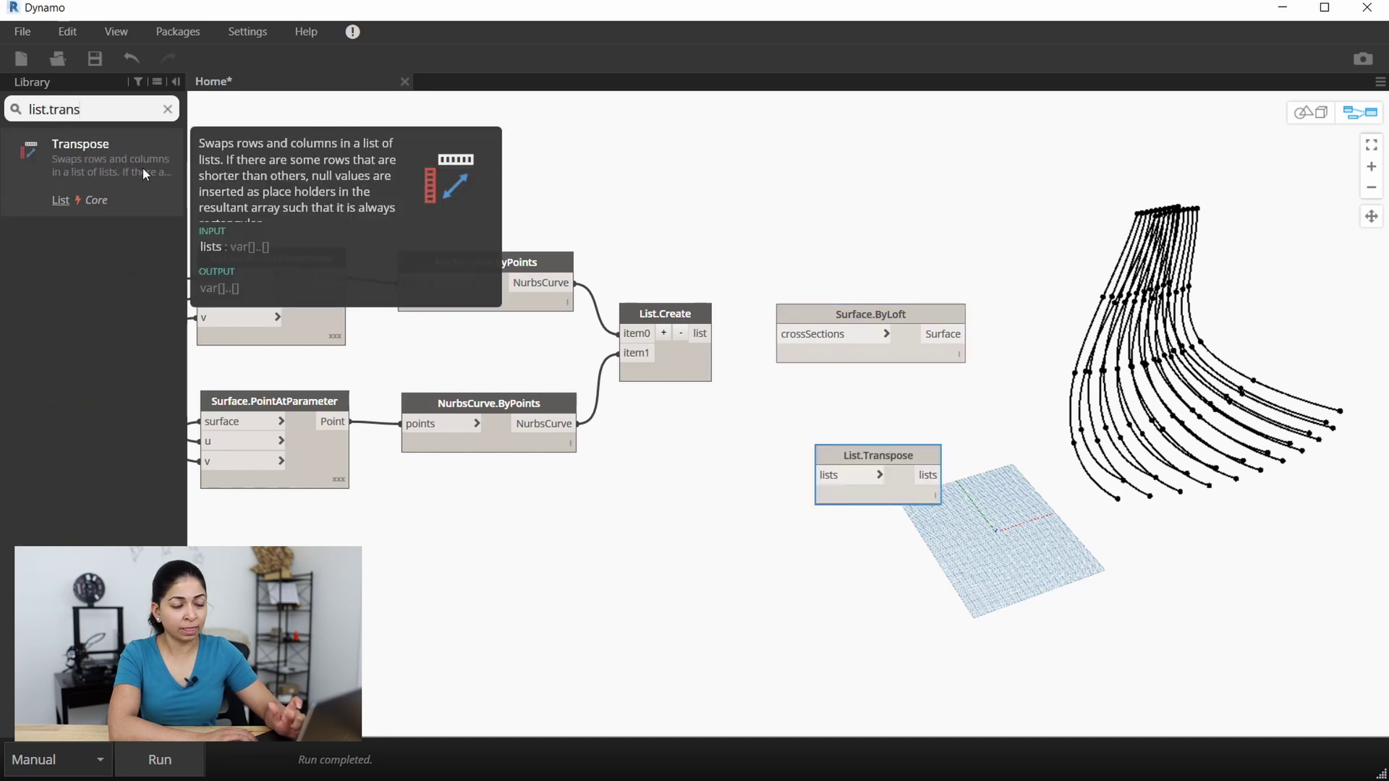
pyautogui.moveTo(894, 314); pyautogui.dragTo(961, 307)
pyautogui.moveTo(893, 456); pyautogui.dragTo(814, 311)
pyautogui.click(702, 320)
pyautogui.moveTo(902, 307); pyautogui.dragTo(948, 306)
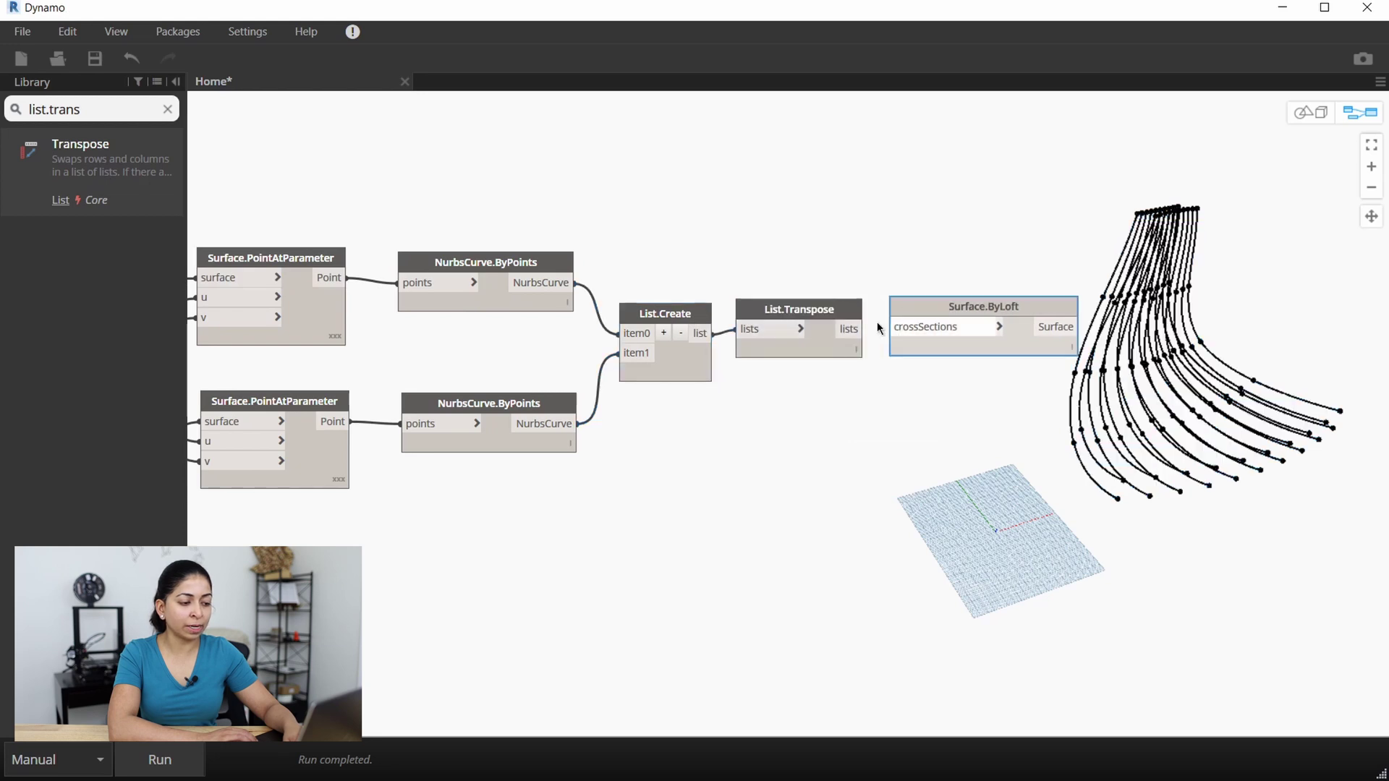
pyautogui.moveTo(859, 329); pyautogui.dragTo(938, 329)
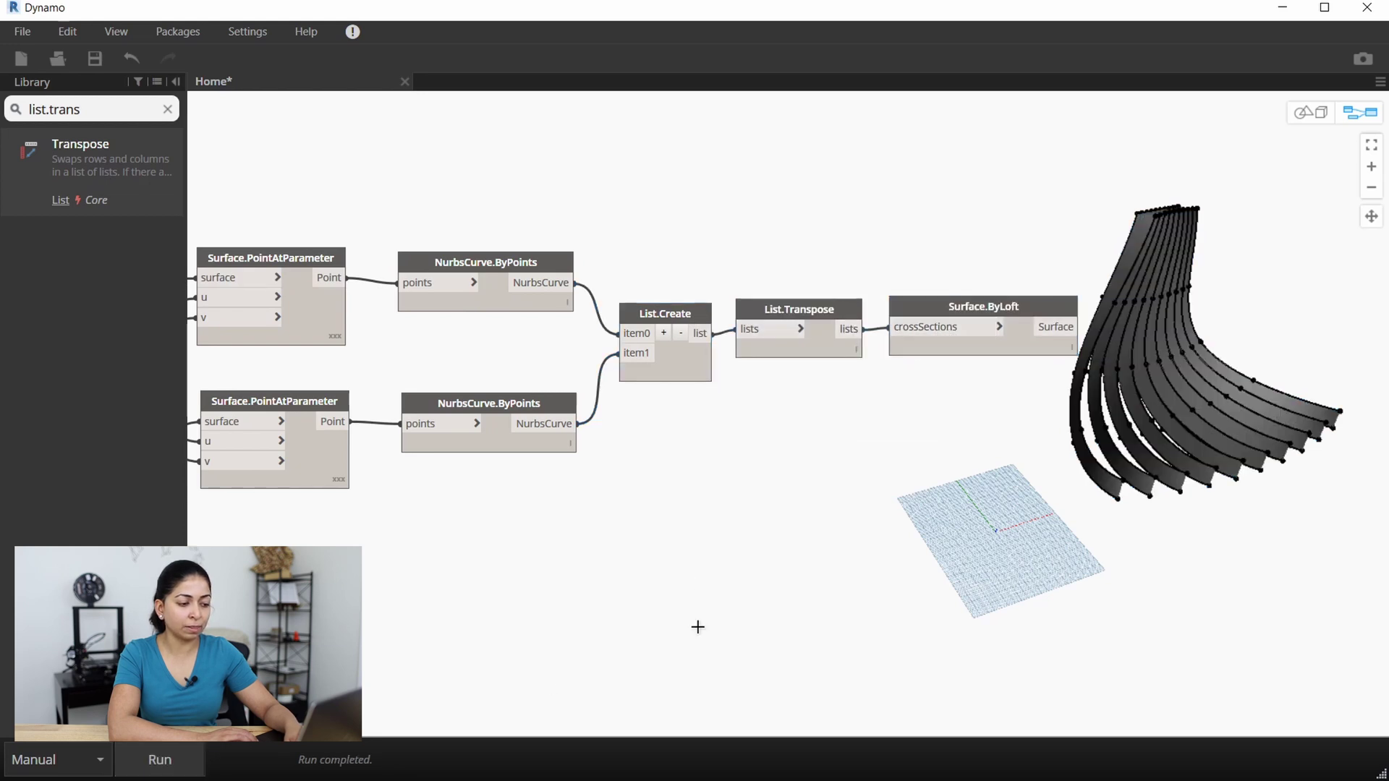
pyautogui.rightClick(865, 508)
pyautogui.click(900, 420)
pyautogui.moveTo(902, 437); pyautogui.dragTo(812, 434, button='right')
pyautogui.click(868, 439)
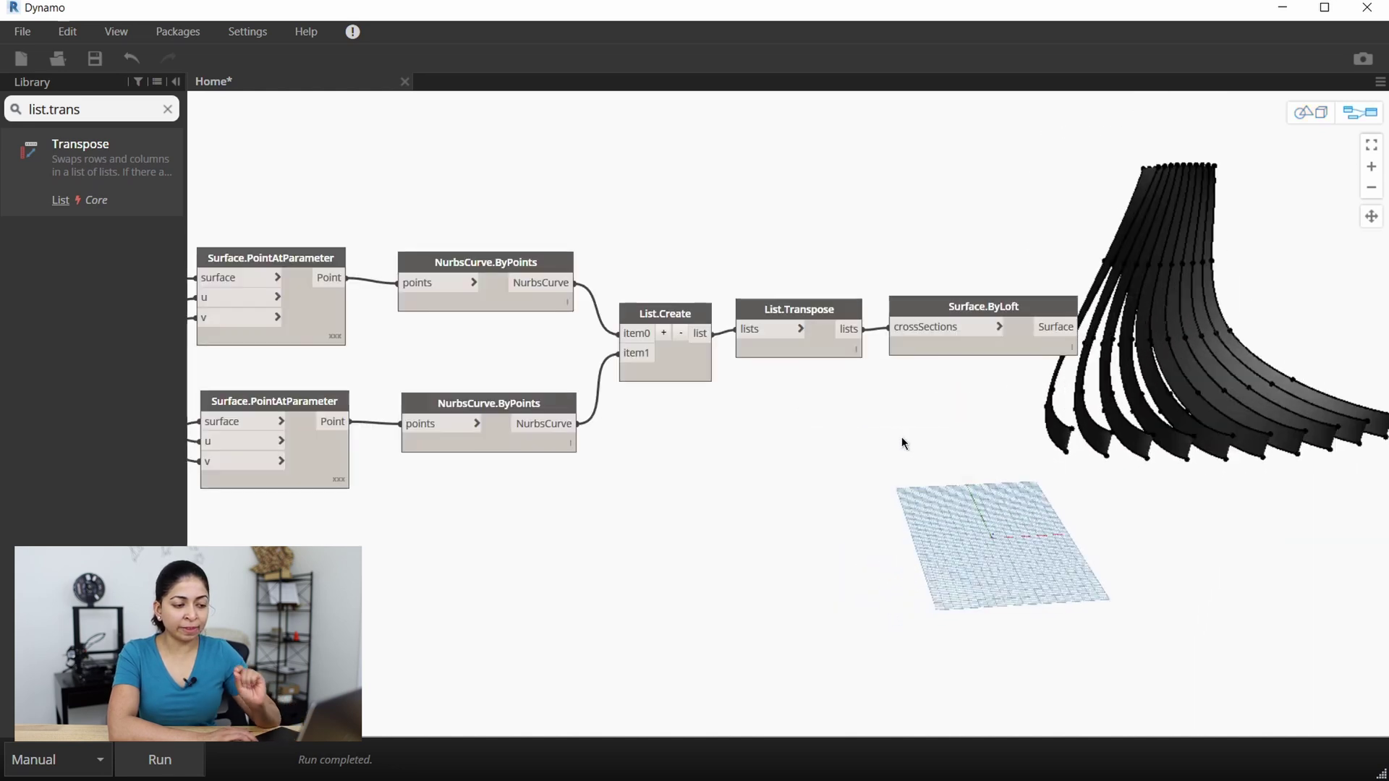
# Step: Add a Surface.Thicken (thickness, both_sides) node and place it beside Surface.ByLoft
pyautogui.click(167, 109)
pyautogui.write('surface.thic')
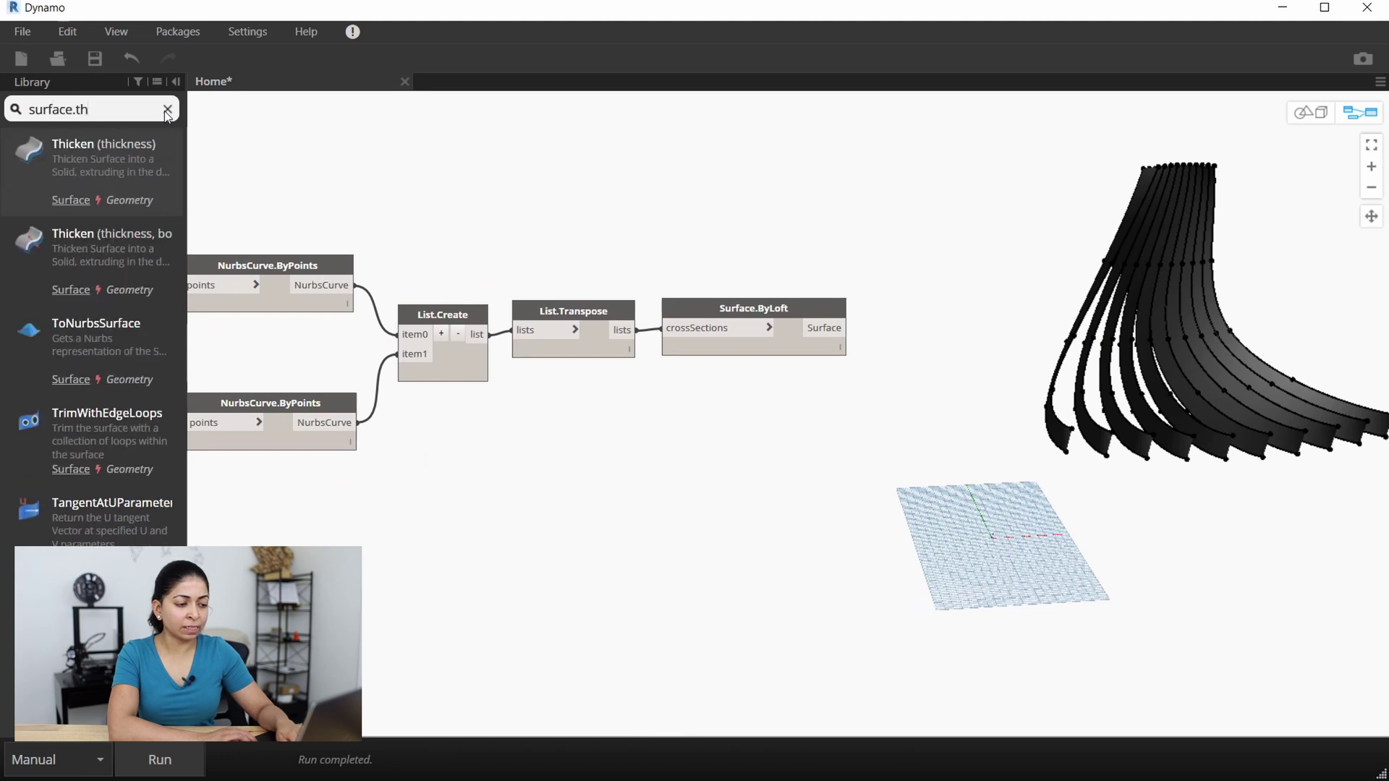
pyautogui.click(103, 144)
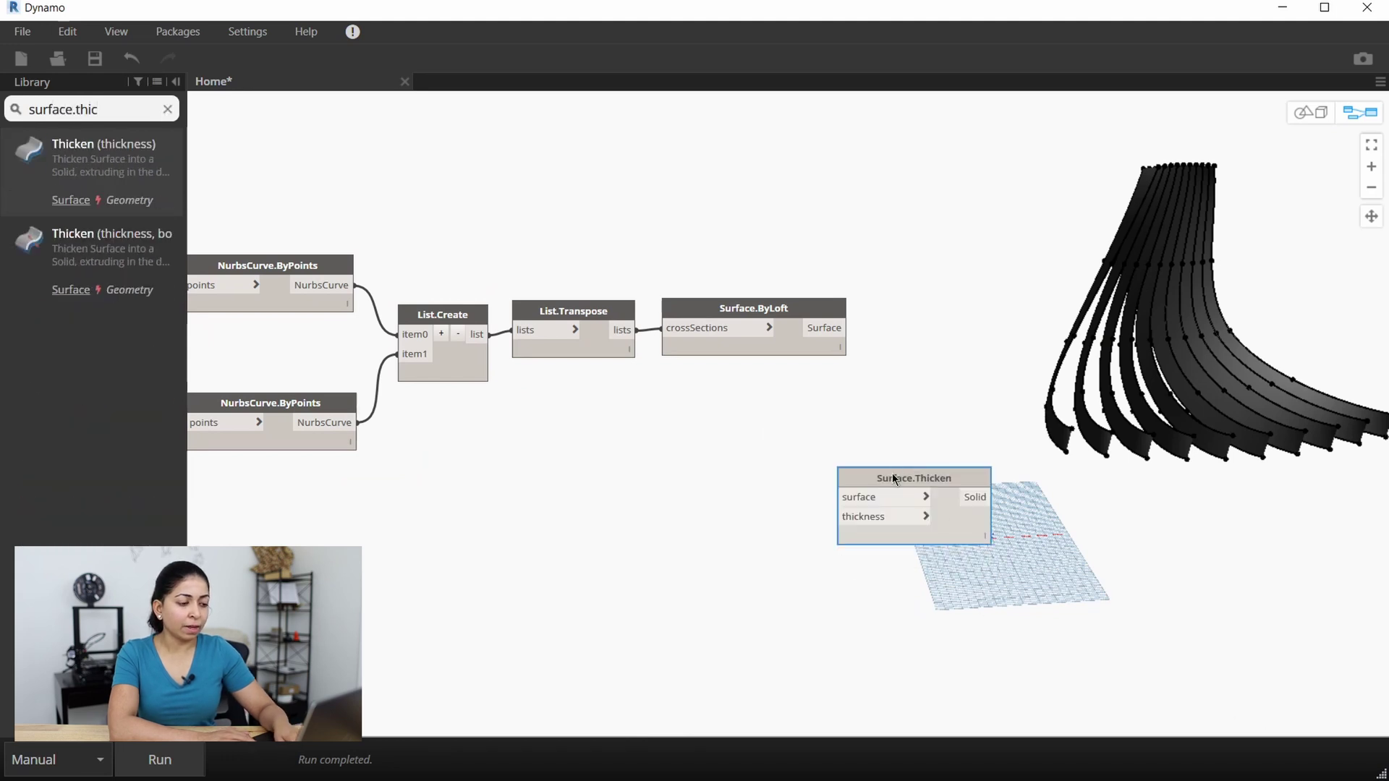
pyautogui.press('Delete')
pyautogui.click(102, 242)
pyautogui.moveTo(800, 393); pyautogui.dragTo(934, 311)
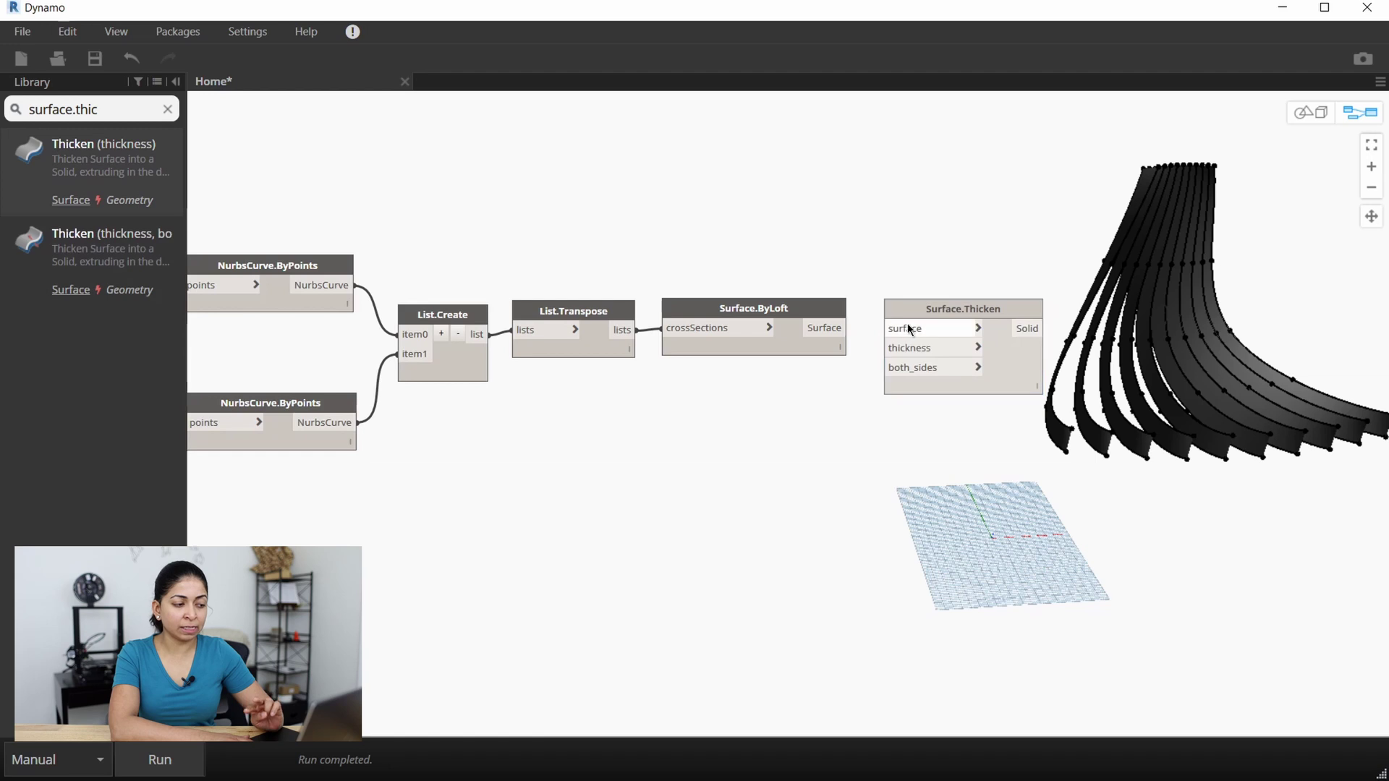
# Step: Compare the thickness-only Surface.Thicken variant with the both_sides one, and discard the extra node
pyautogui.click(103, 144)
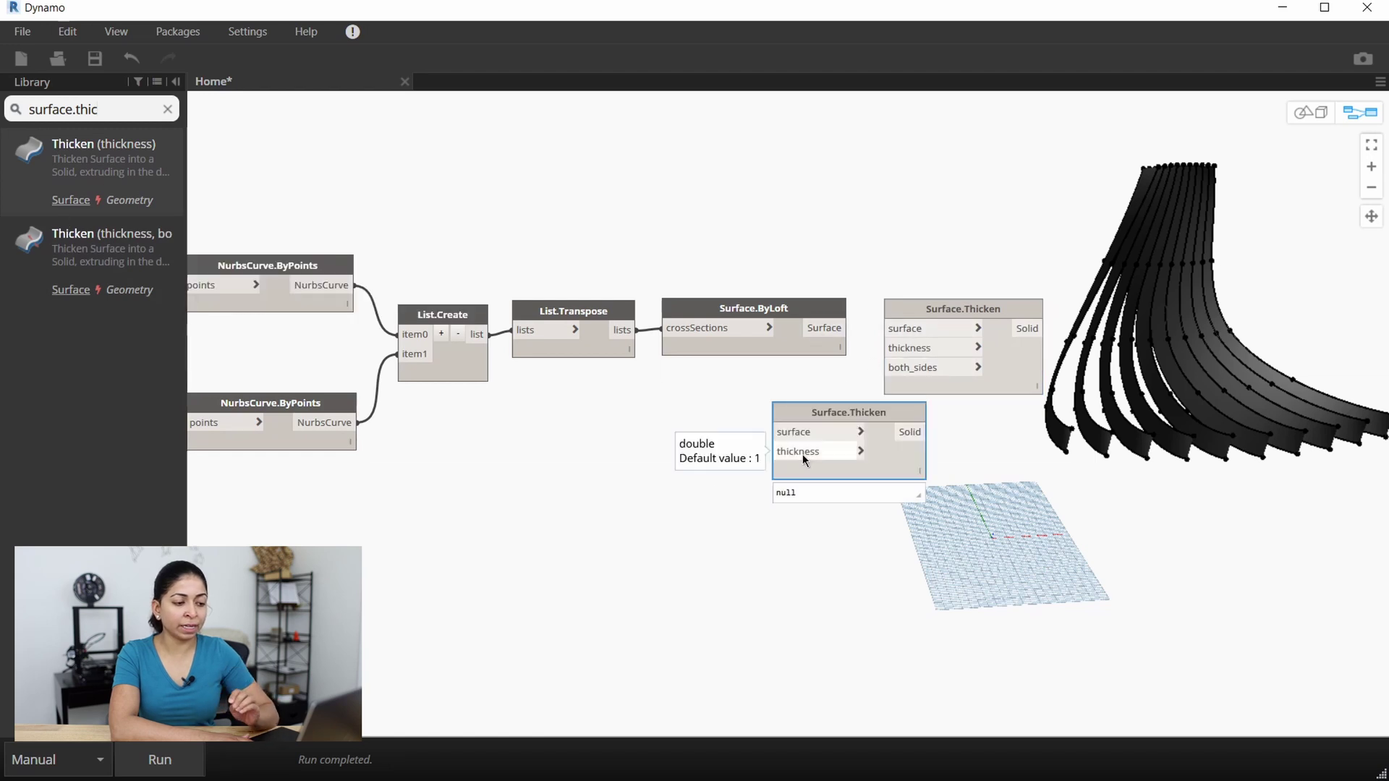
pyautogui.moveTo(136, 171)
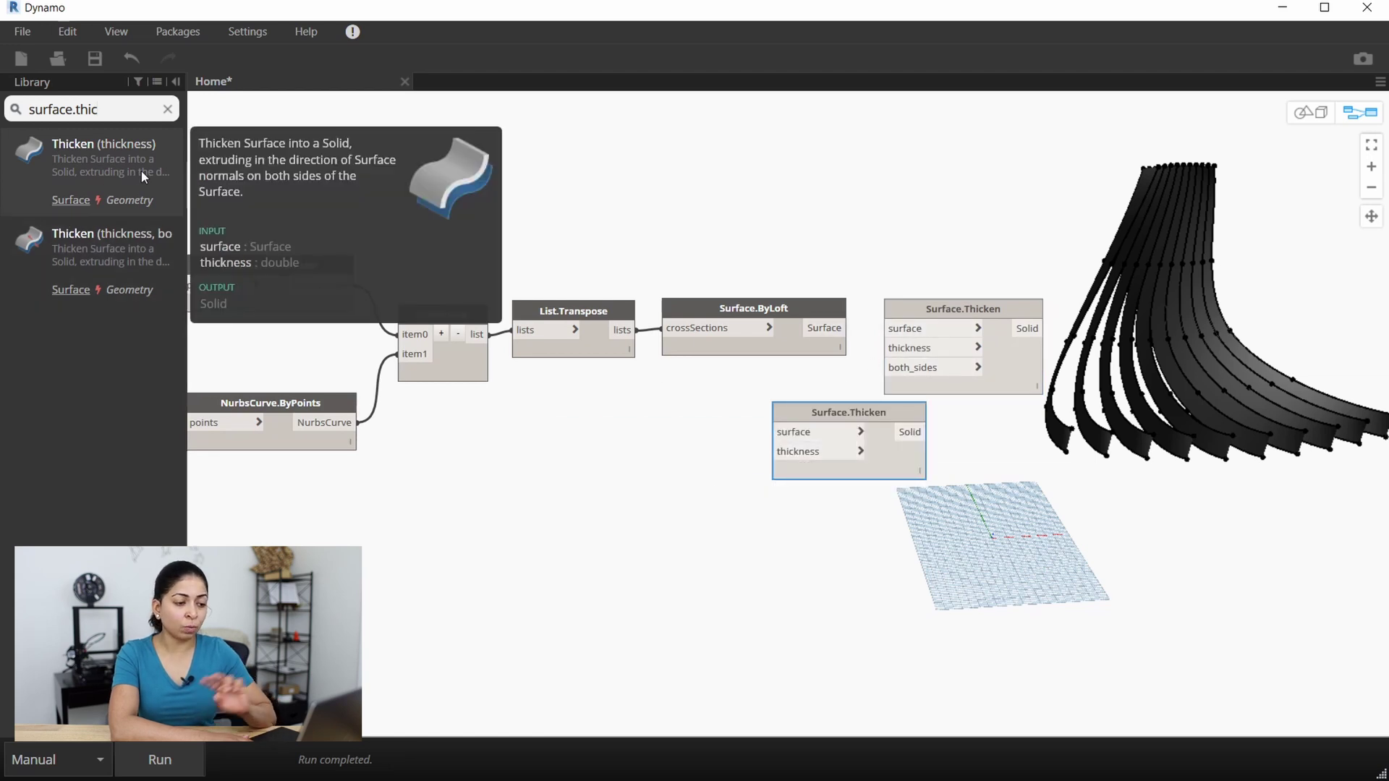
pyautogui.moveTo(128, 250)
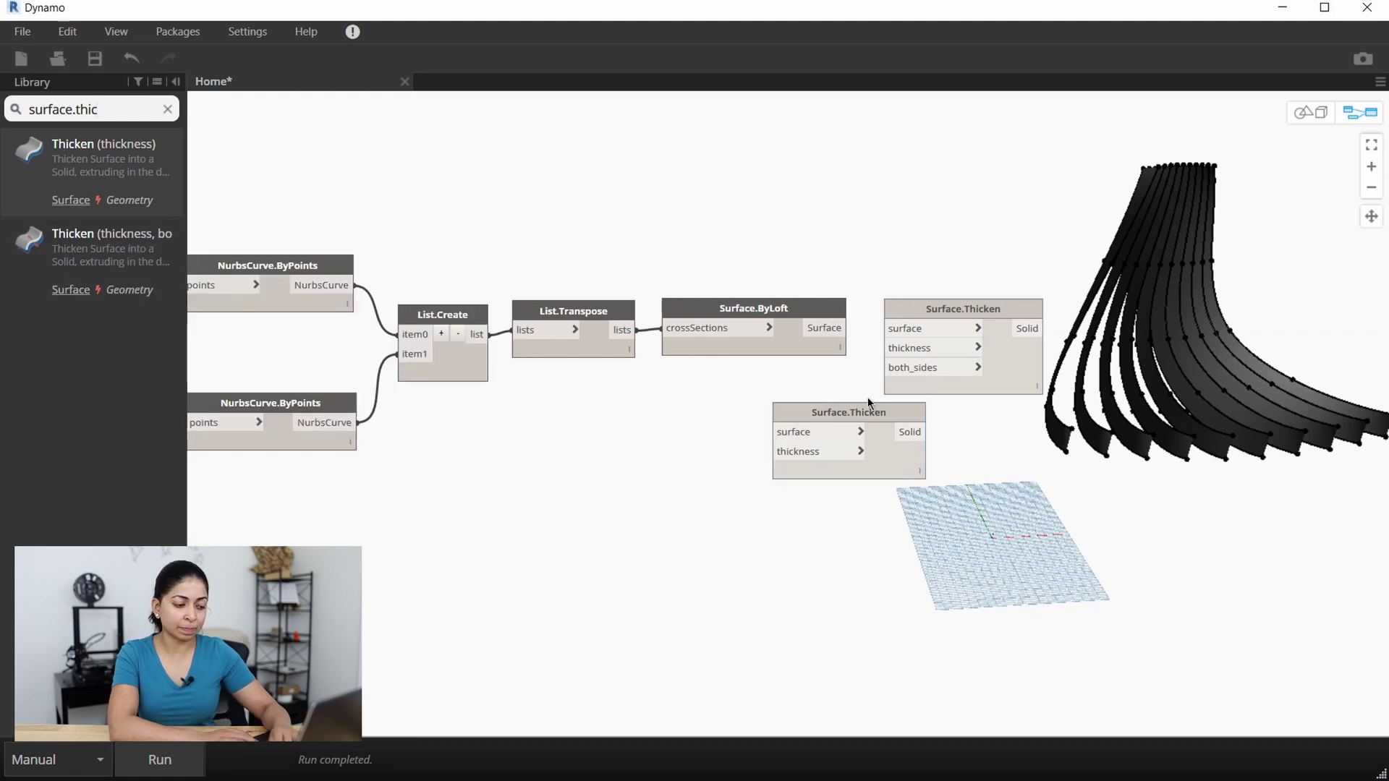
pyautogui.press('Delete')
# Step: Connect Surface.ByLoft to Surface.Thicken's surface, a code block of 1 to thickness and a True Boolean to both_sides, and run the graph
pyautogui.moveTo(840, 332); pyautogui.dragTo(892, 340)
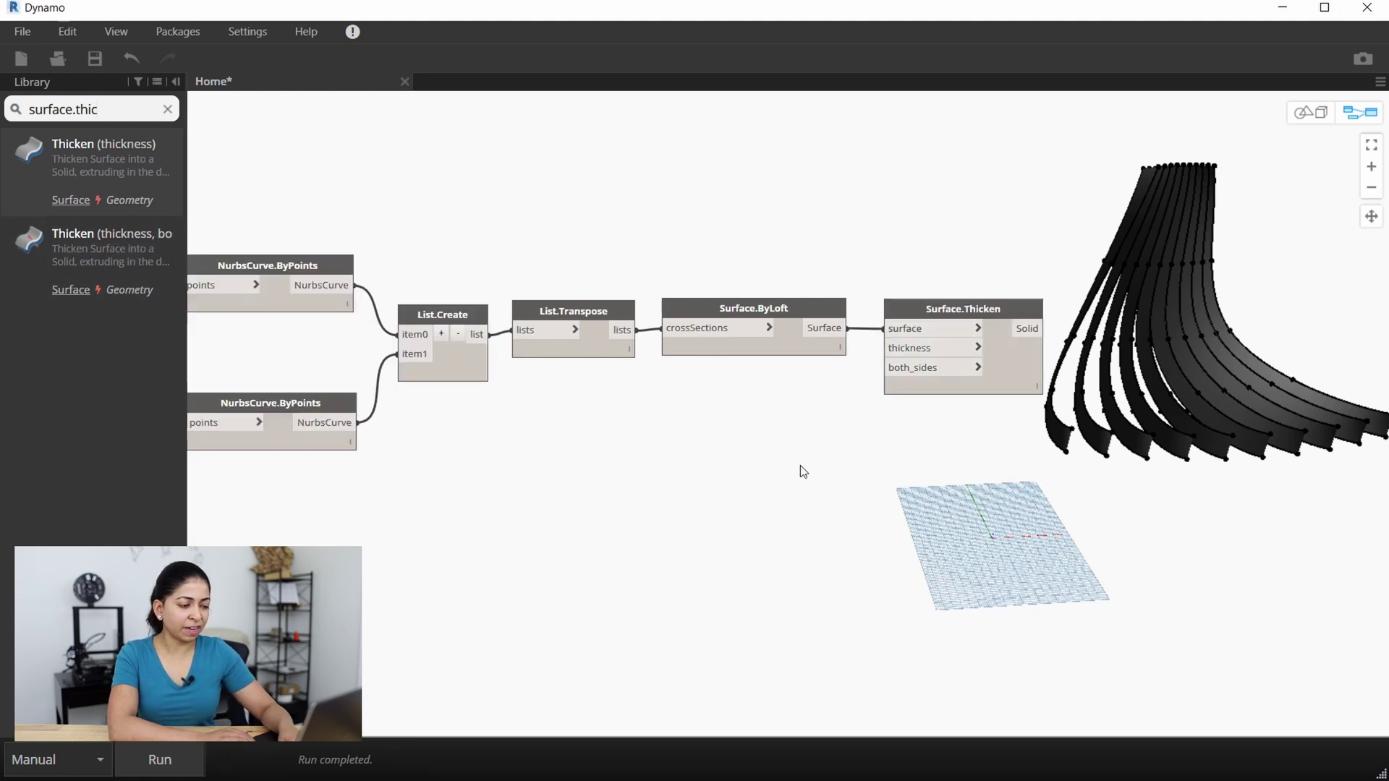
pyautogui.write('1;')
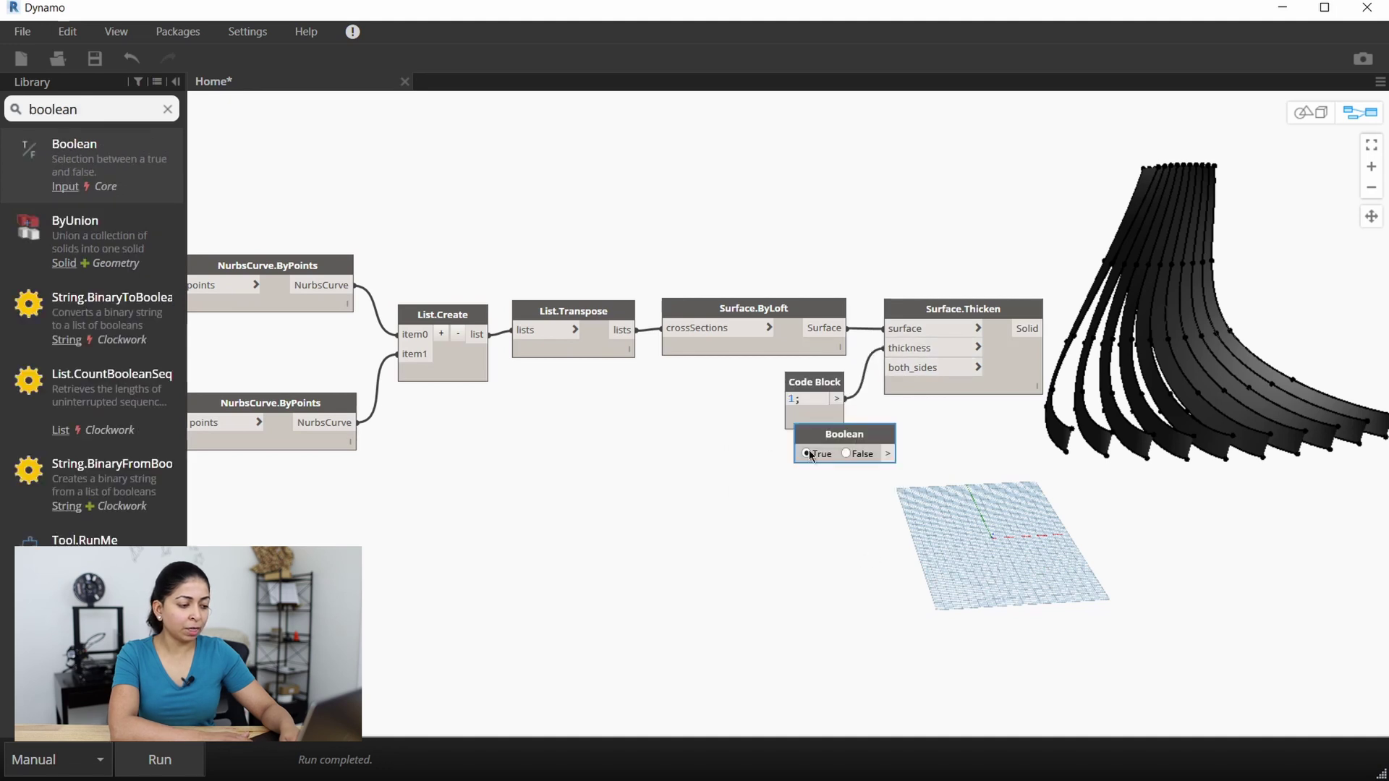
pyautogui.moveTo(811, 456); pyautogui.dragTo(705, 482)
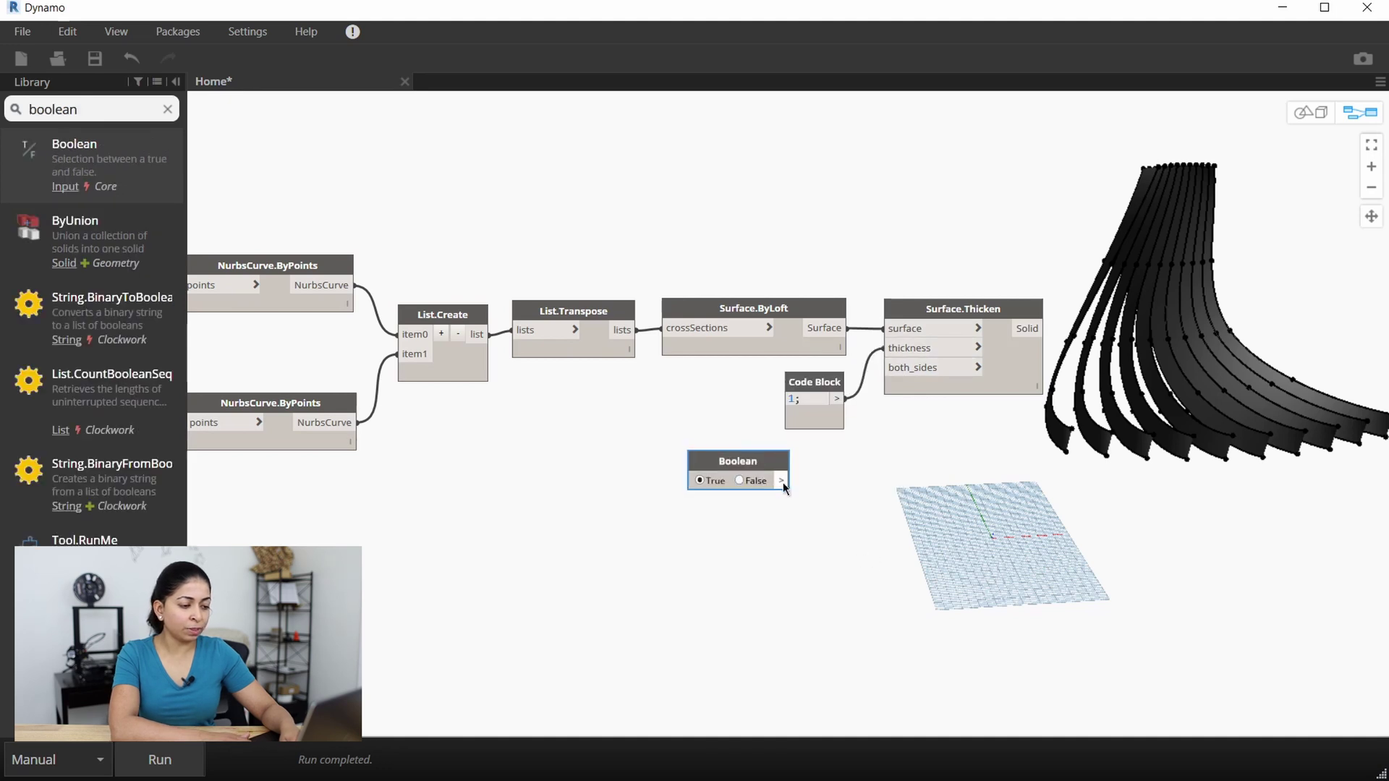
pyautogui.moveTo(934, 310); pyautogui.dragTo(935, 363)
pyautogui.moveTo(943, 451); pyautogui.dragTo(857, 463, button='middle')
pyautogui.click(159, 761)
# Step: Turn off the preview of the Surface.ByLoft, List.Transpose and List.Create nodes
pyautogui.rightClick(691, 324)
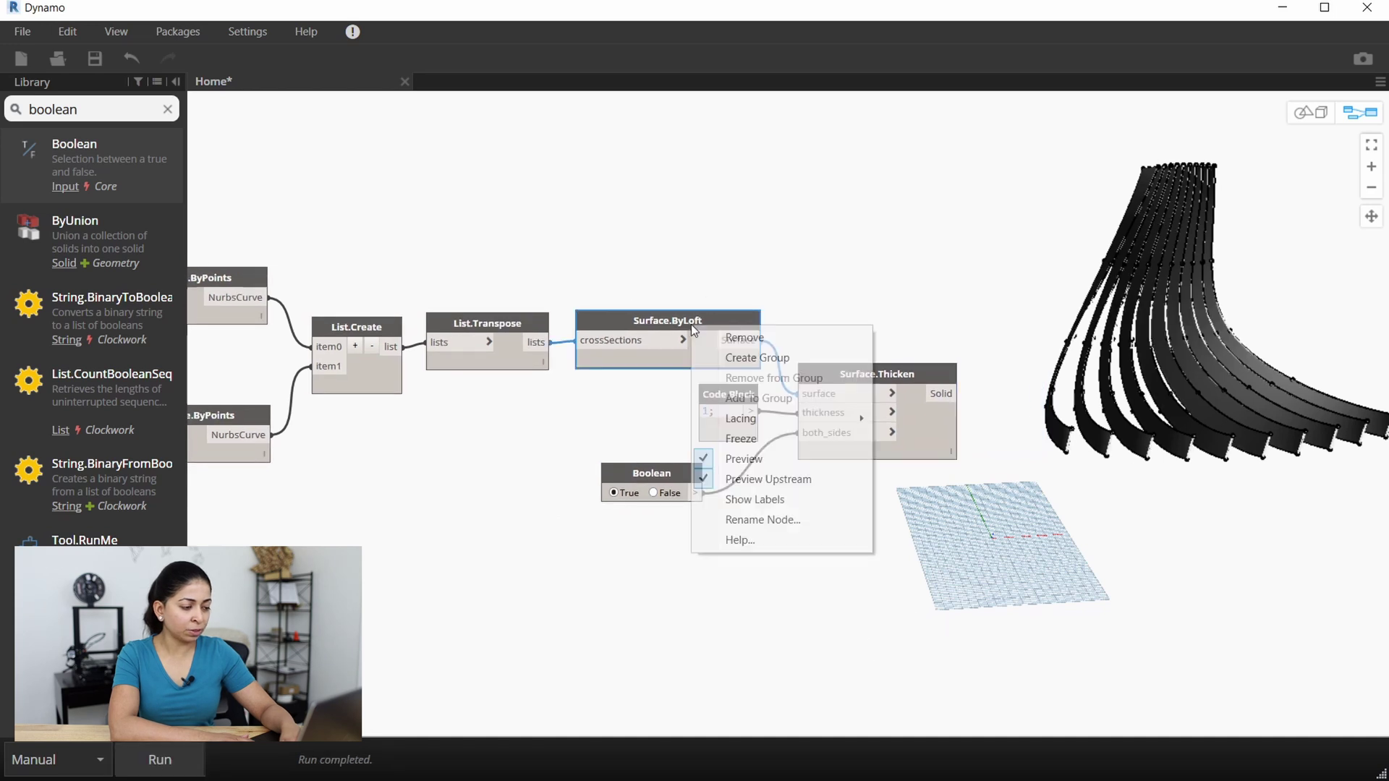
pyautogui.rightClick(492, 329)
pyautogui.click(522, 461)
pyautogui.click(427, 468)
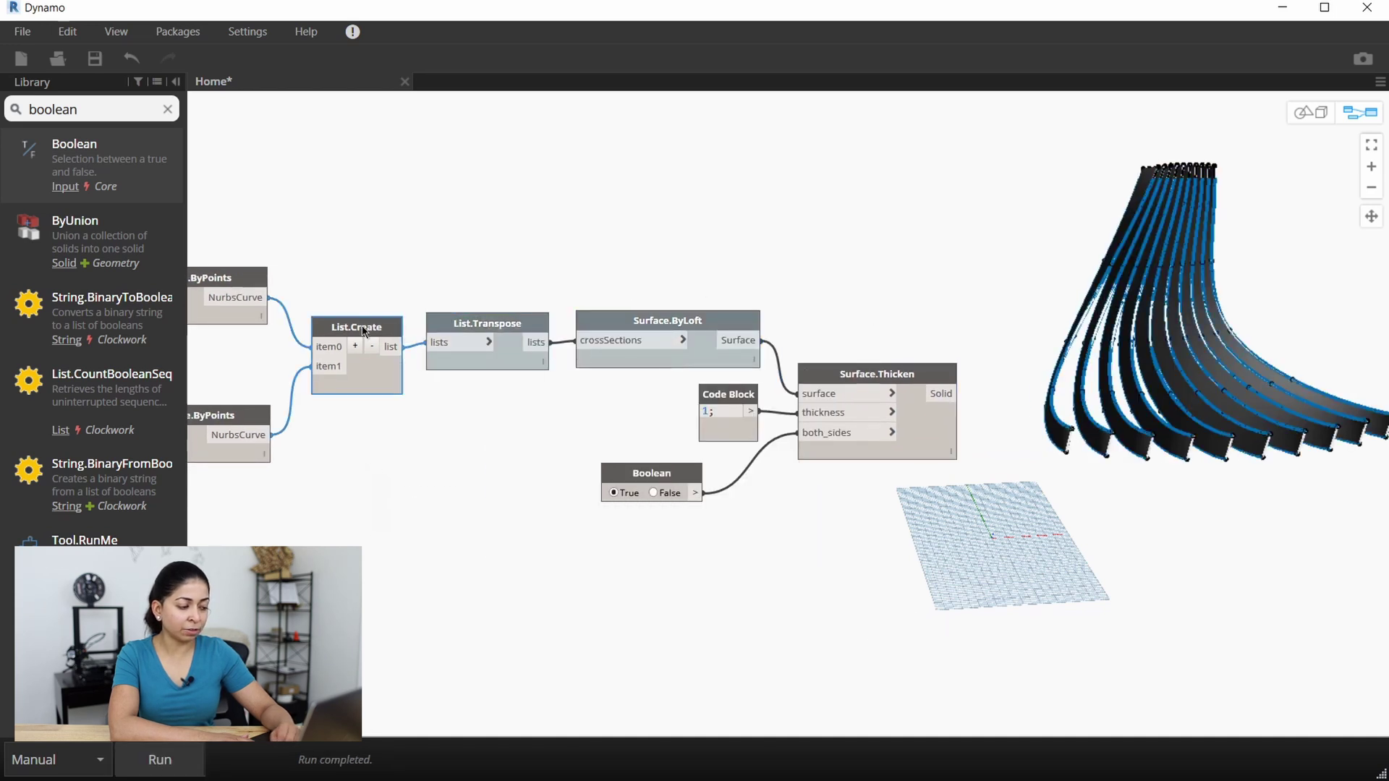
pyautogui.rightClick(366, 327)
pyautogui.click(385, 441)
pyautogui.click(349, 414)
# Step: Turn off the preview of both NurbsCurve.ByPoints nodes and both Surface.PointAtParameter nodes
pyautogui.scroll(-3, 348, 407)
pyautogui.moveTo(348, 406); pyautogui.dragTo(471, 407, button='middle')
pyautogui.scroll(2, 310, 409)
pyautogui.moveTo(416, 565); pyautogui.dragTo(320, 243)
pyautogui.rightClick(352, 280)
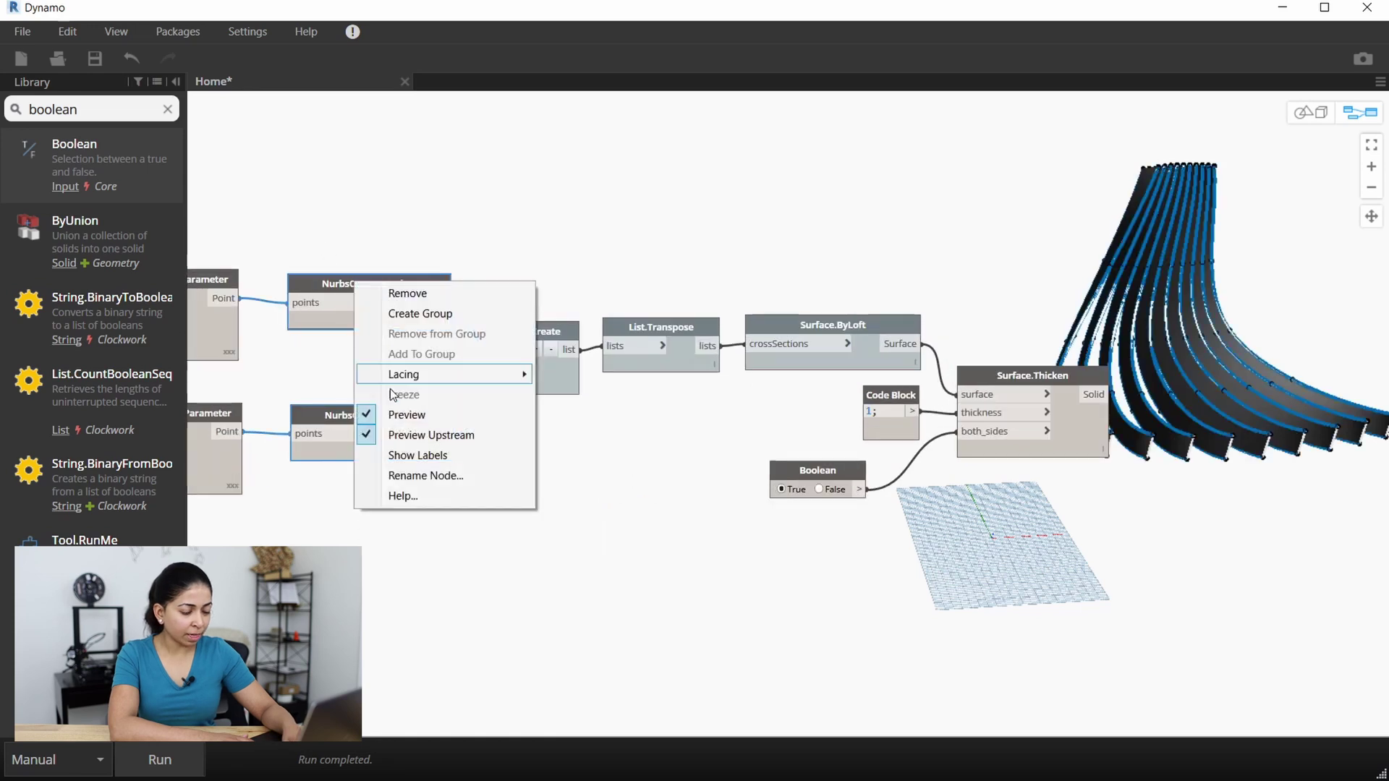
pyautogui.click(366, 413)
pyautogui.rightClick(345, 412)
pyautogui.click(364, 544)
pyautogui.rightClick(355, 413)
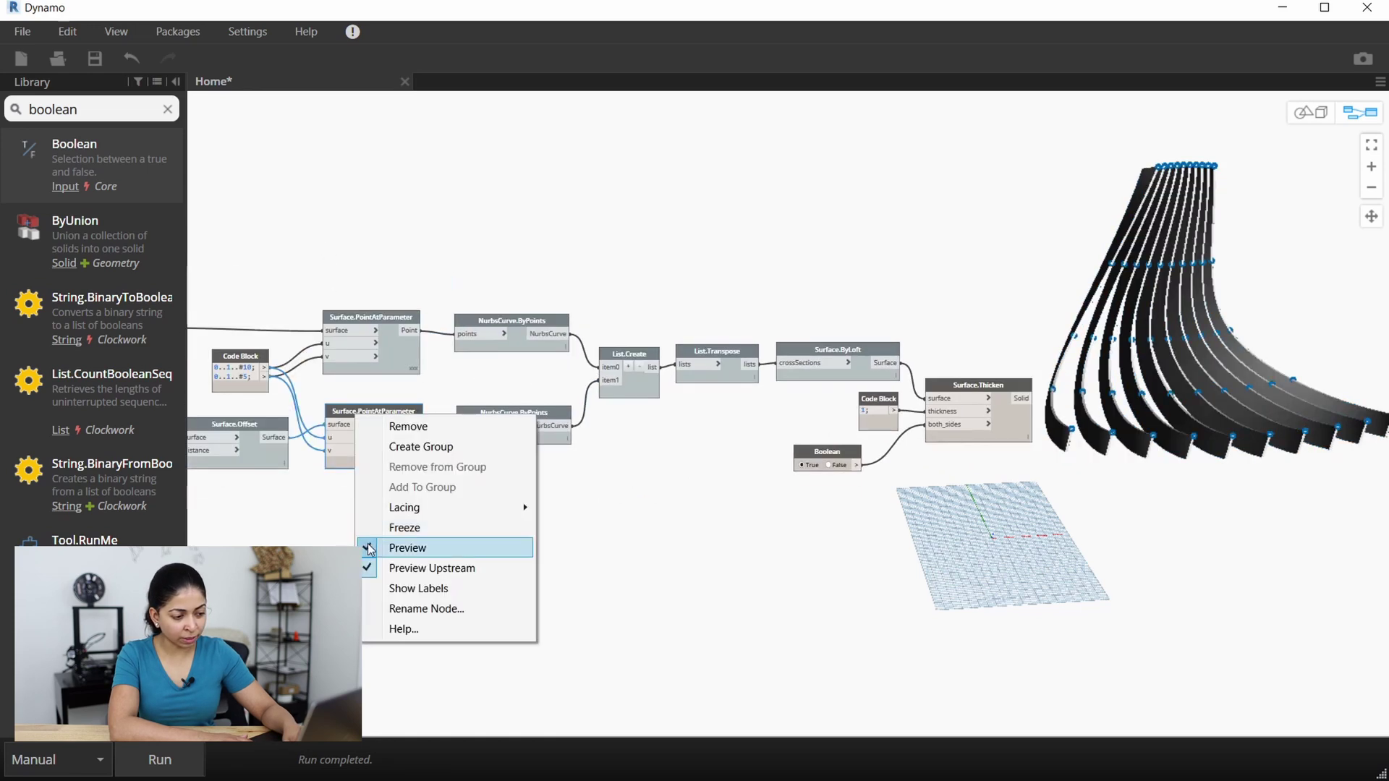
pyautogui.click(366, 548)
pyautogui.click(369, 542)
# Step: Examine the thickened strips in the 3D background preview from several angles, and return to the graph
pyautogui.rightClick(817, 512)
pyautogui.click(918, 452)
pyautogui.moveTo(919, 457); pyautogui.dragTo(1077, 485, button='right')
pyautogui.scroll(3, 1030, 628)
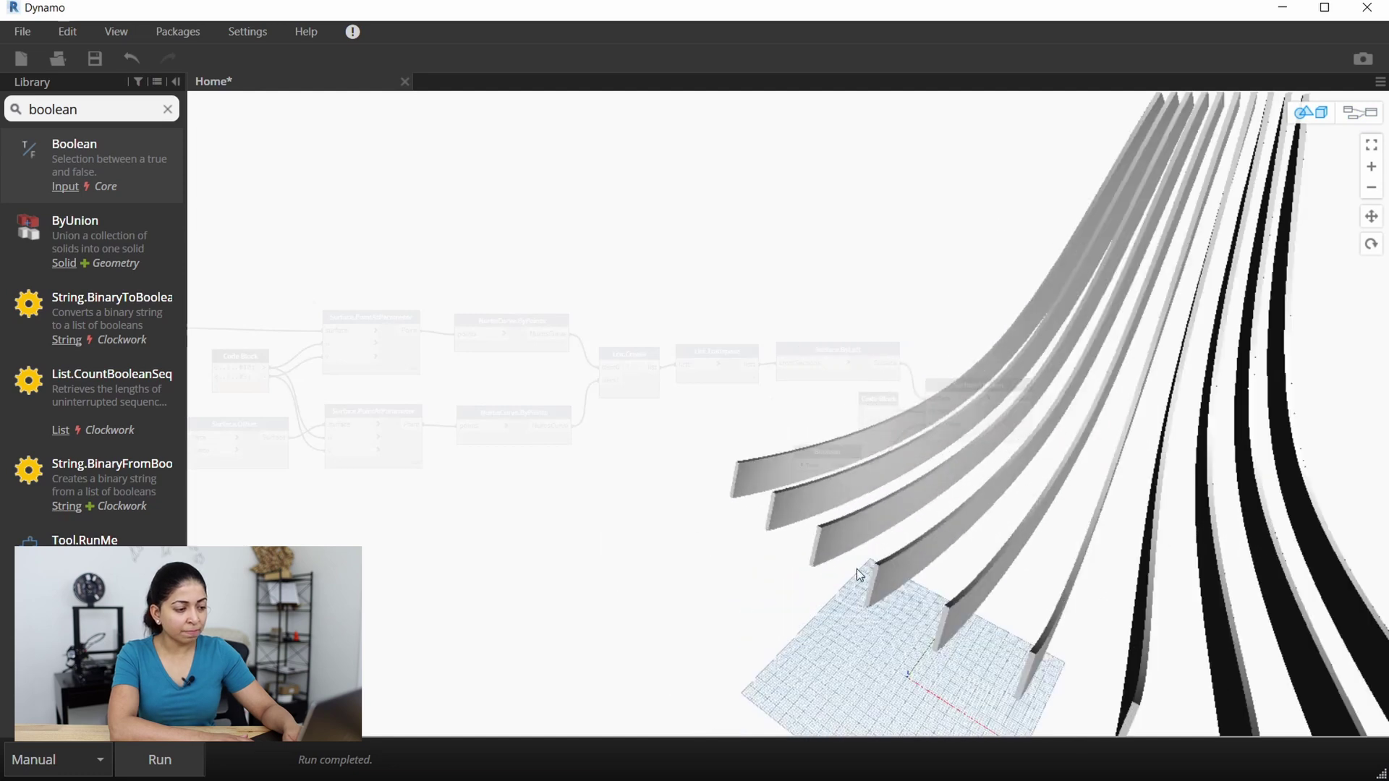
pyautogui.scroll(-2, 856, 569)
pyautogui.moveTo(832, 468); pyautogui.dragTo(813, 573, button='right')
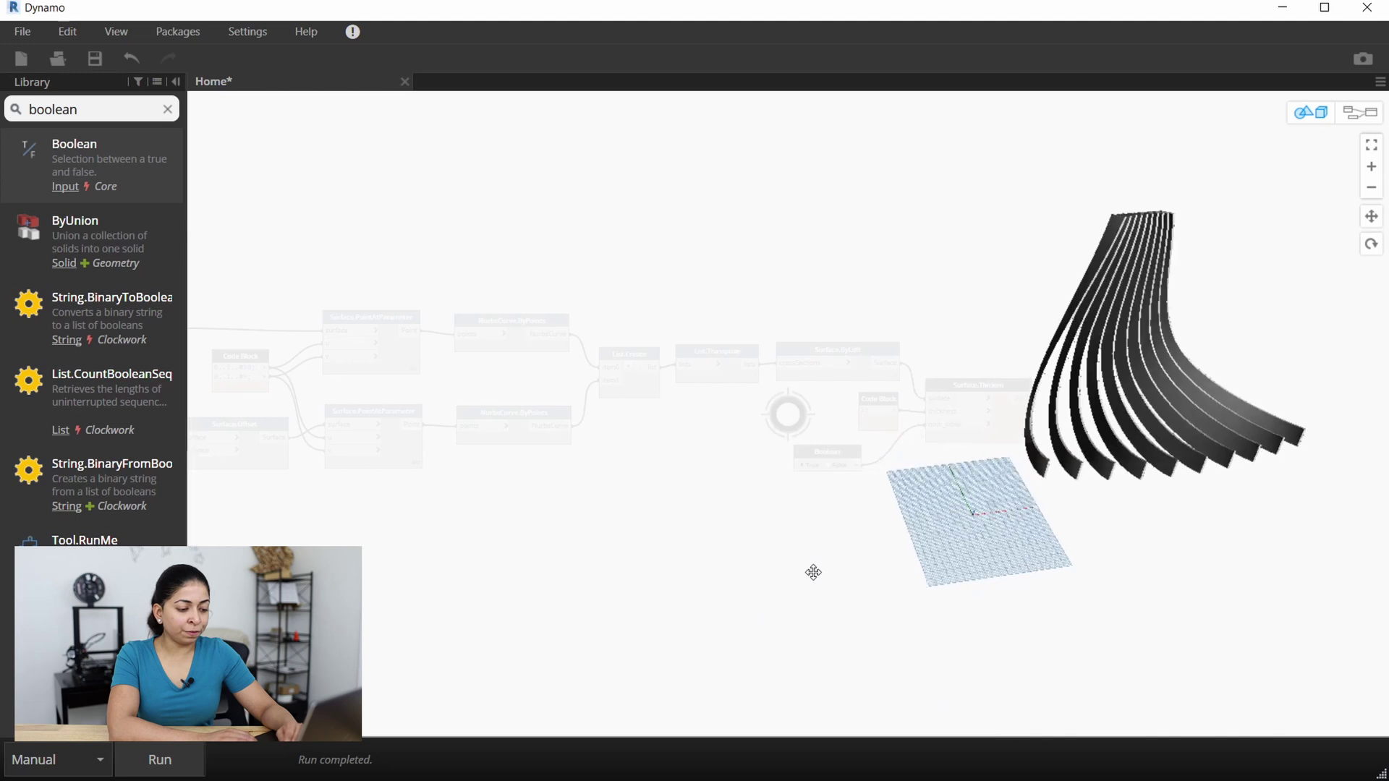
pyautogui.rightClick(723, 519)
pyautogui.click(767, 533)
# Step: Group all nodes of the graph and title the group "2D - VERTICAL"
pyautogui.scroll(-2, 998, 308)
pyautogui.moveTo(991, 302); pyautogui.dragTo(248, 444)
pyautogui.rightClick(324, 315)
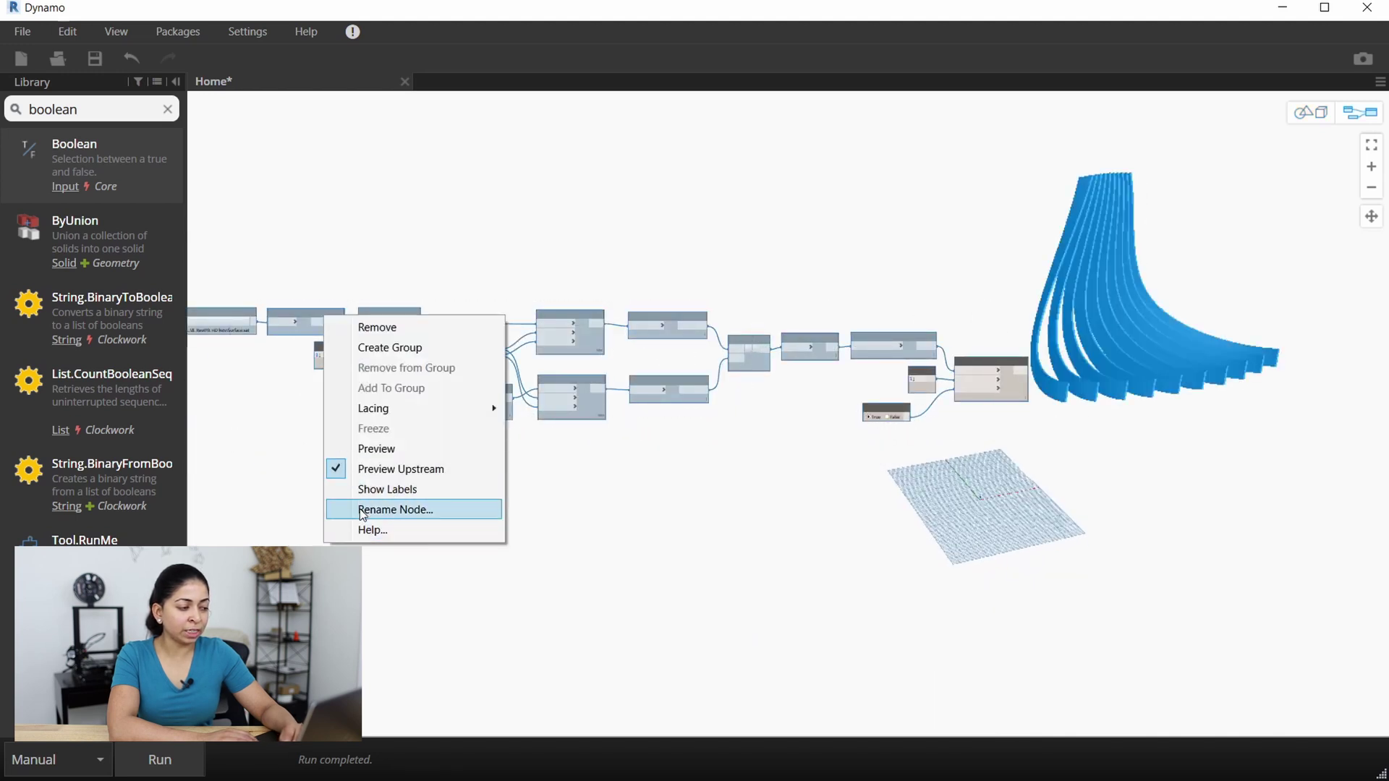
pyautogui.click(372, 346)
pyautogui.click(264, 291)
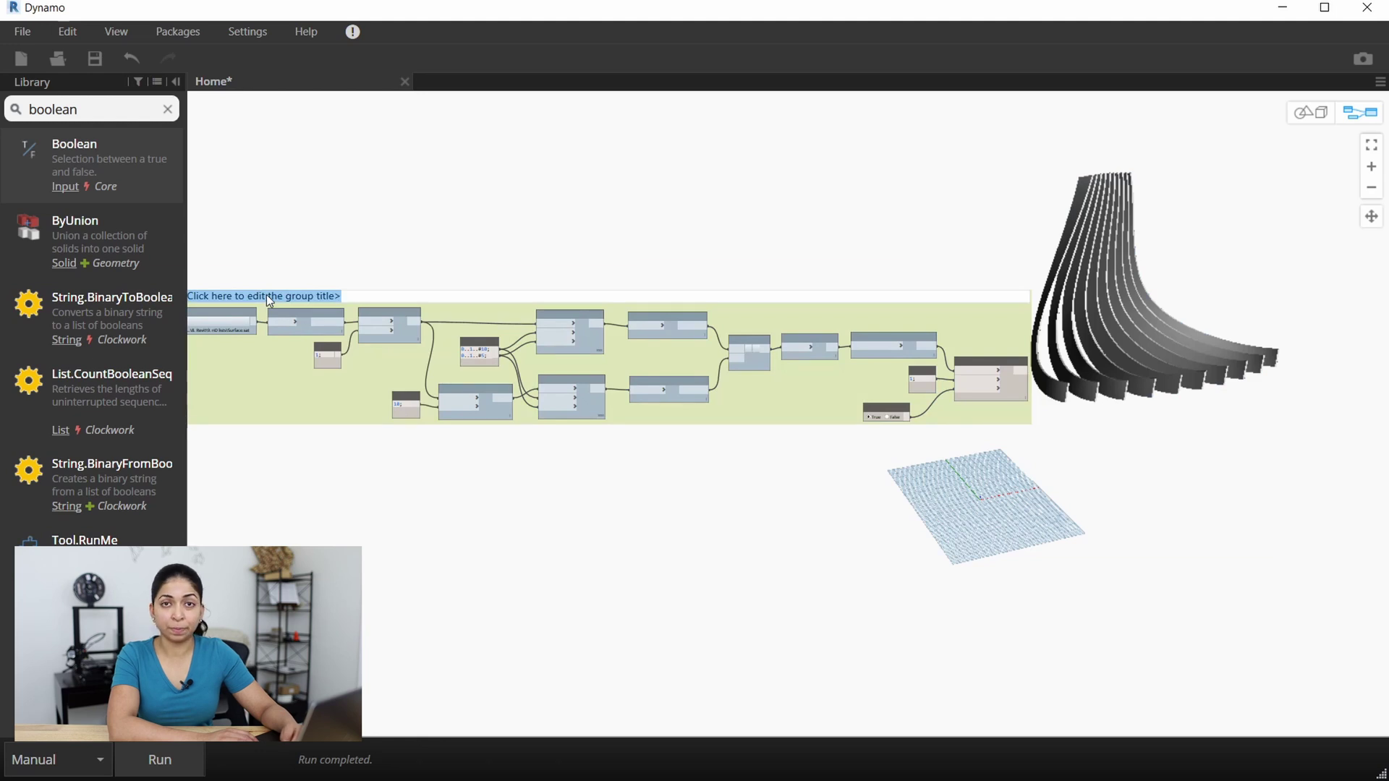
pyautogui.press('BackSpace')
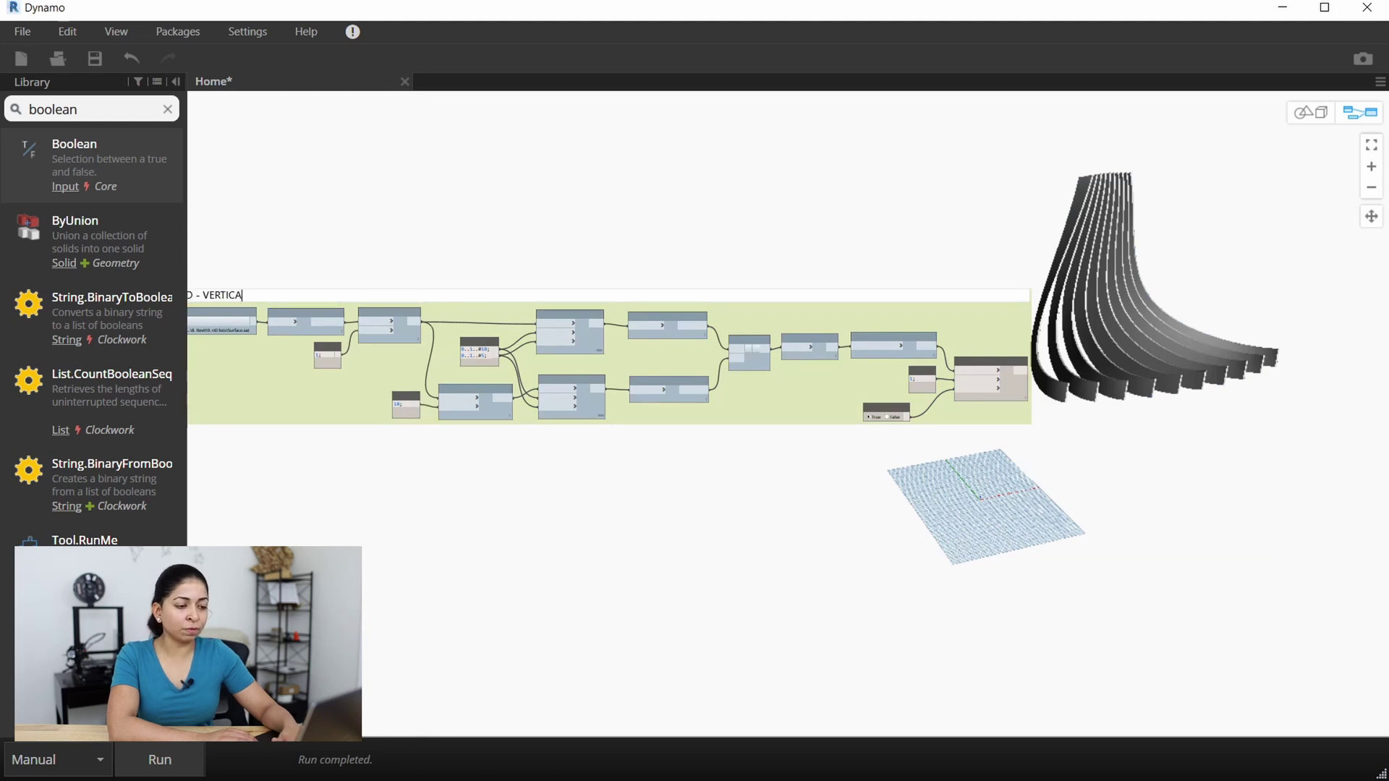
pyautogui.write('L')
pyautogui.click(487, 143)
# Step: Highlight the solids produced by the Surface.Thicken node in the preview
pyautogui.click(455, 294)
pyautogui.click(887, 263)
pyautogui.click(990, 362)
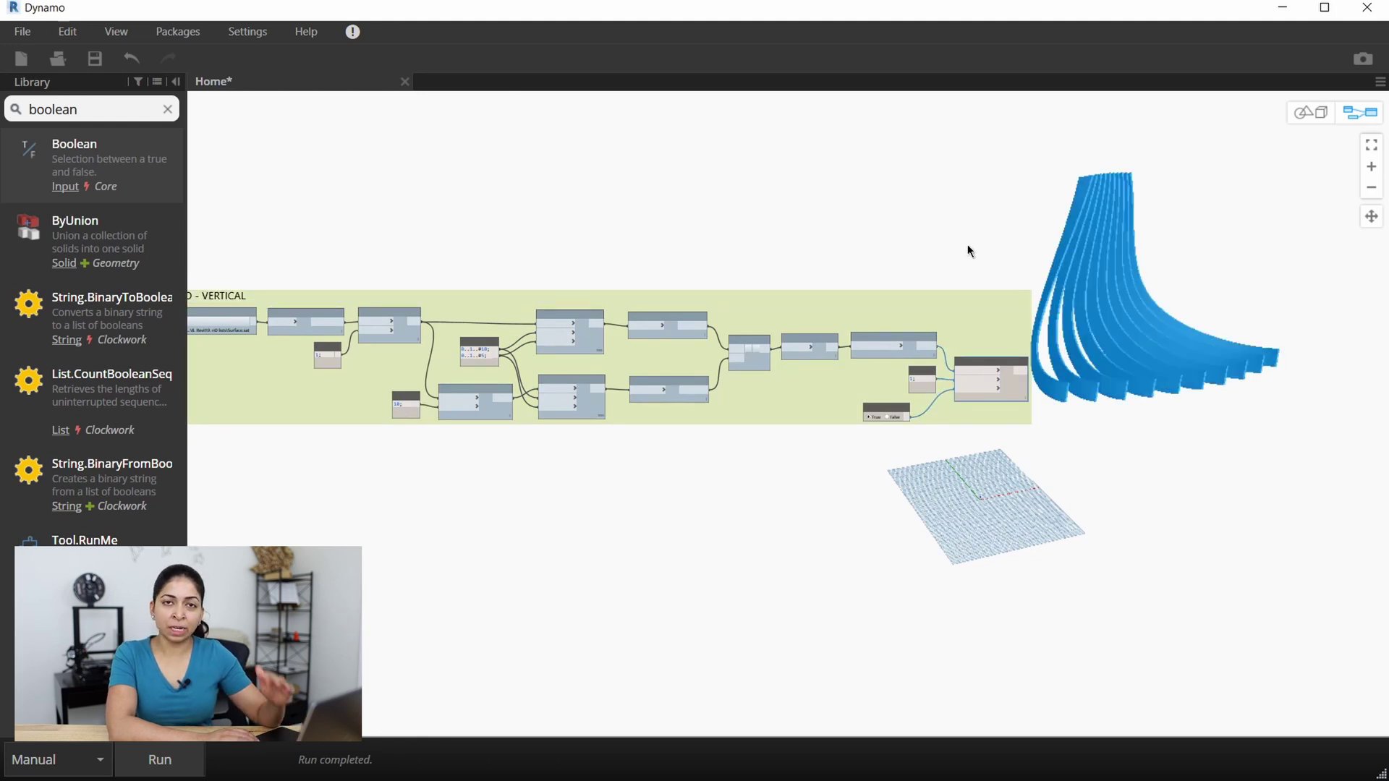
pyautogui.click(1011, 242)
# Step: Duplicate the 2D - VERTICAL group and place the copy directly beneath the original
pyautogui.scroll(-2, 1013, 244)
pyautogui.scroll(2, 471, 314)
pyautogui.click(551, 284)
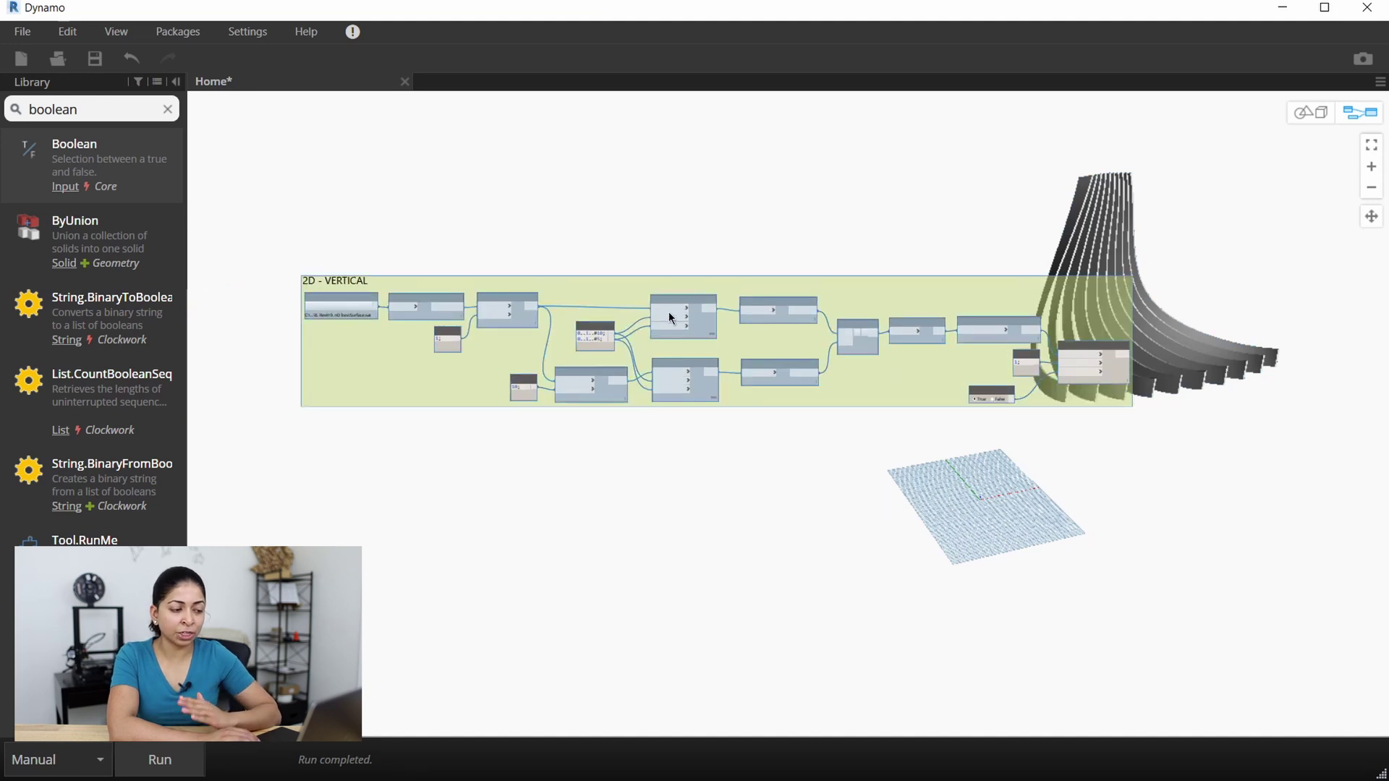
pyautogui.hotkey('ctrl', 'v')
pyautogui.moveTo(970, 421); pyautogui.dragTo(461, 430)
# Step: Rename the copied group "2D - HORIZONTAL"
pyautogui.doubleClick(325, 437)
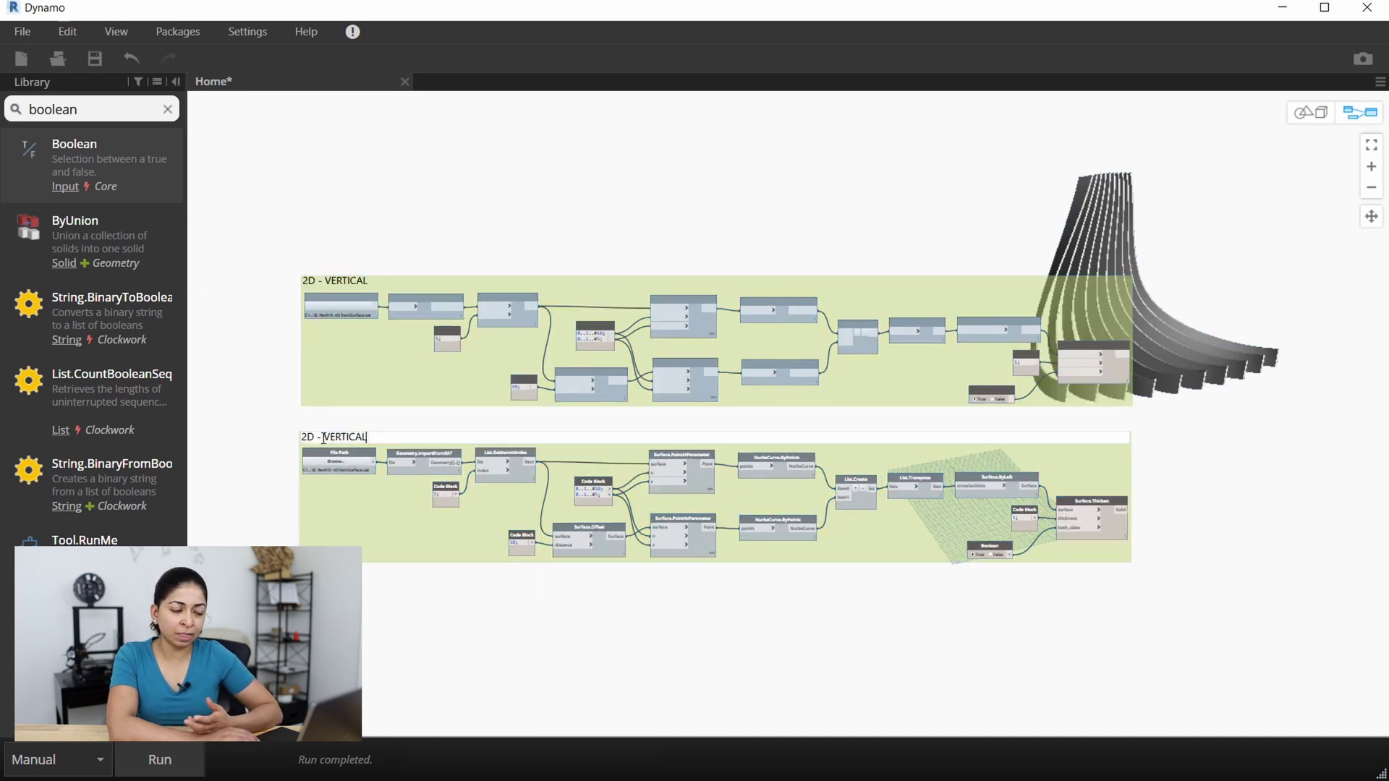
pyautogui.write('HORIZONTA')
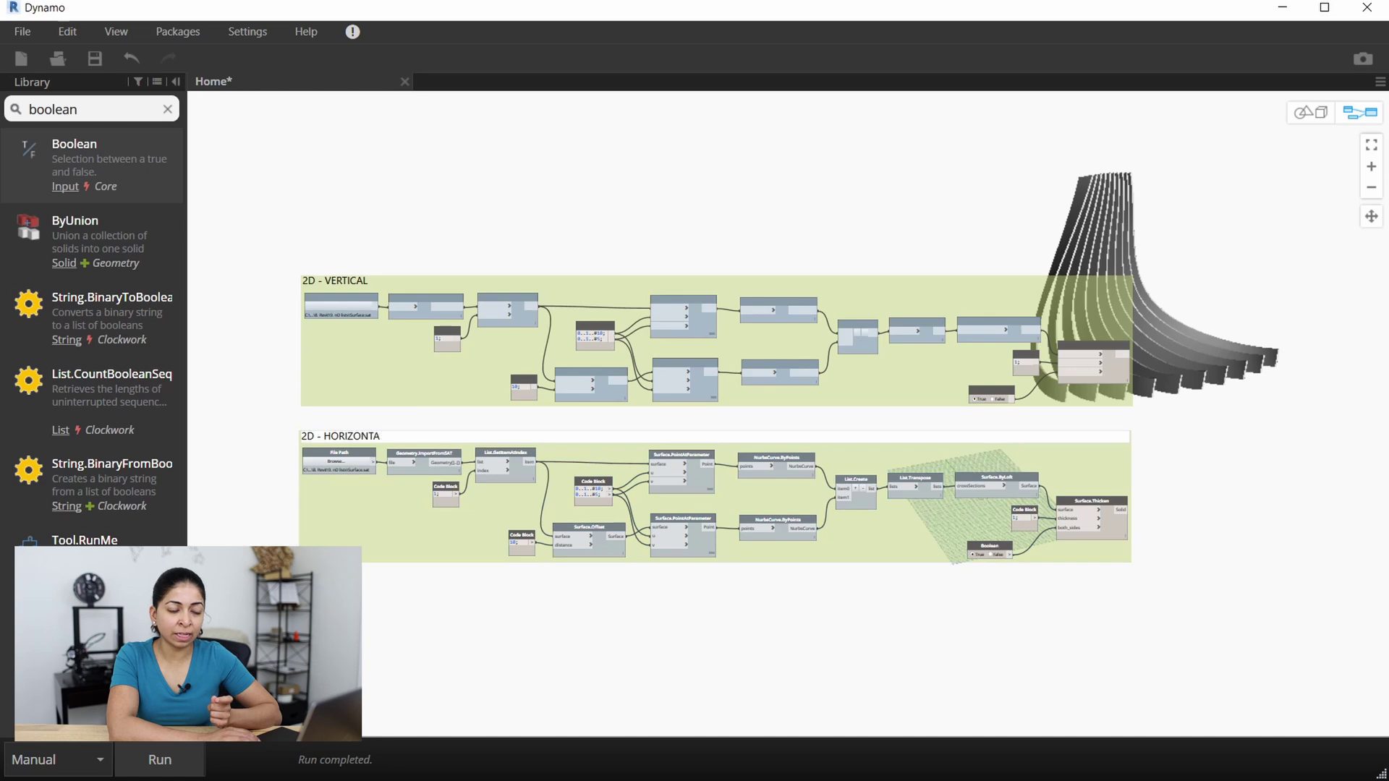
pyautogui.write('L')
pyautogui.press('Return')
# Step: Turn off the preview of the Surface.Thicken node in the 2D - VERTICAL group
pyautogui.scroll(3, 391, 322)
pyautogui.scroll(-1, 340, 217)
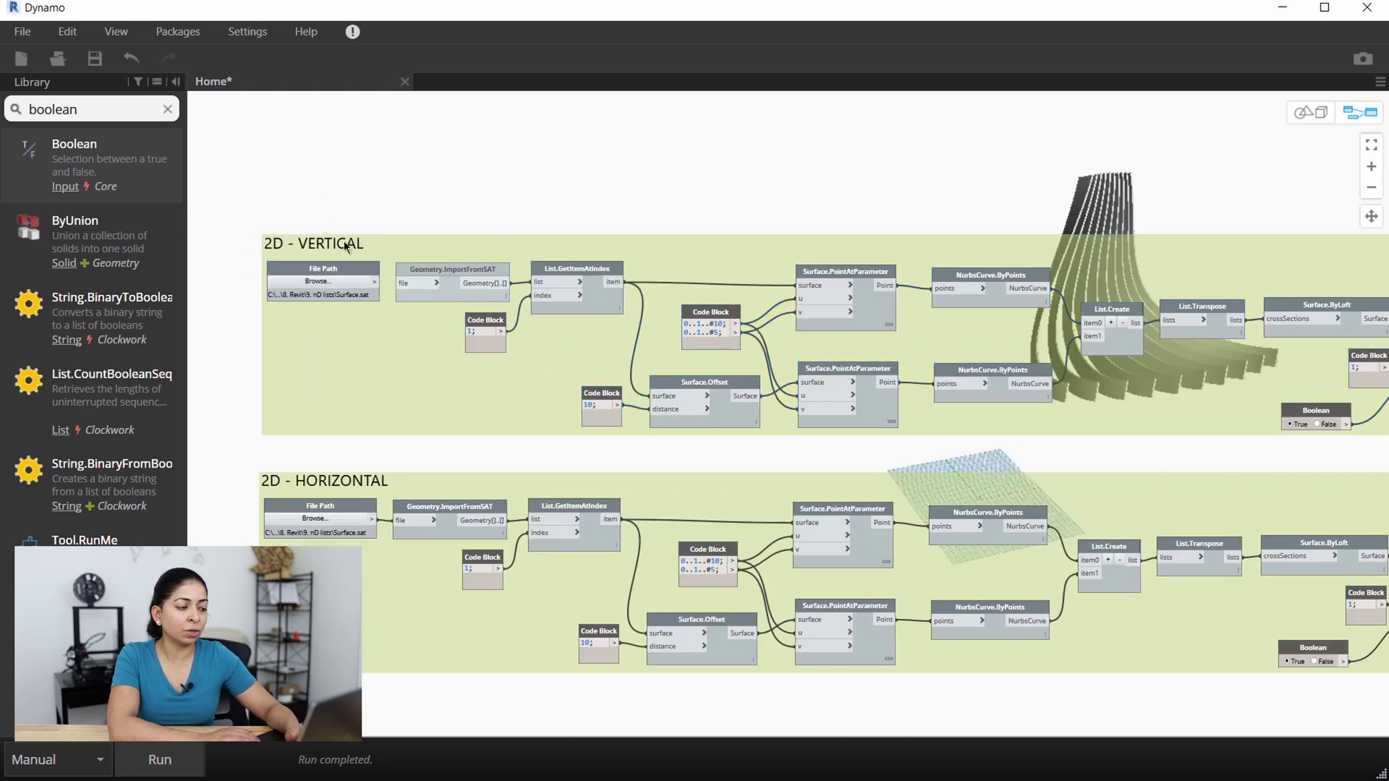
pyautogui.scroll(-5, 392, 292)
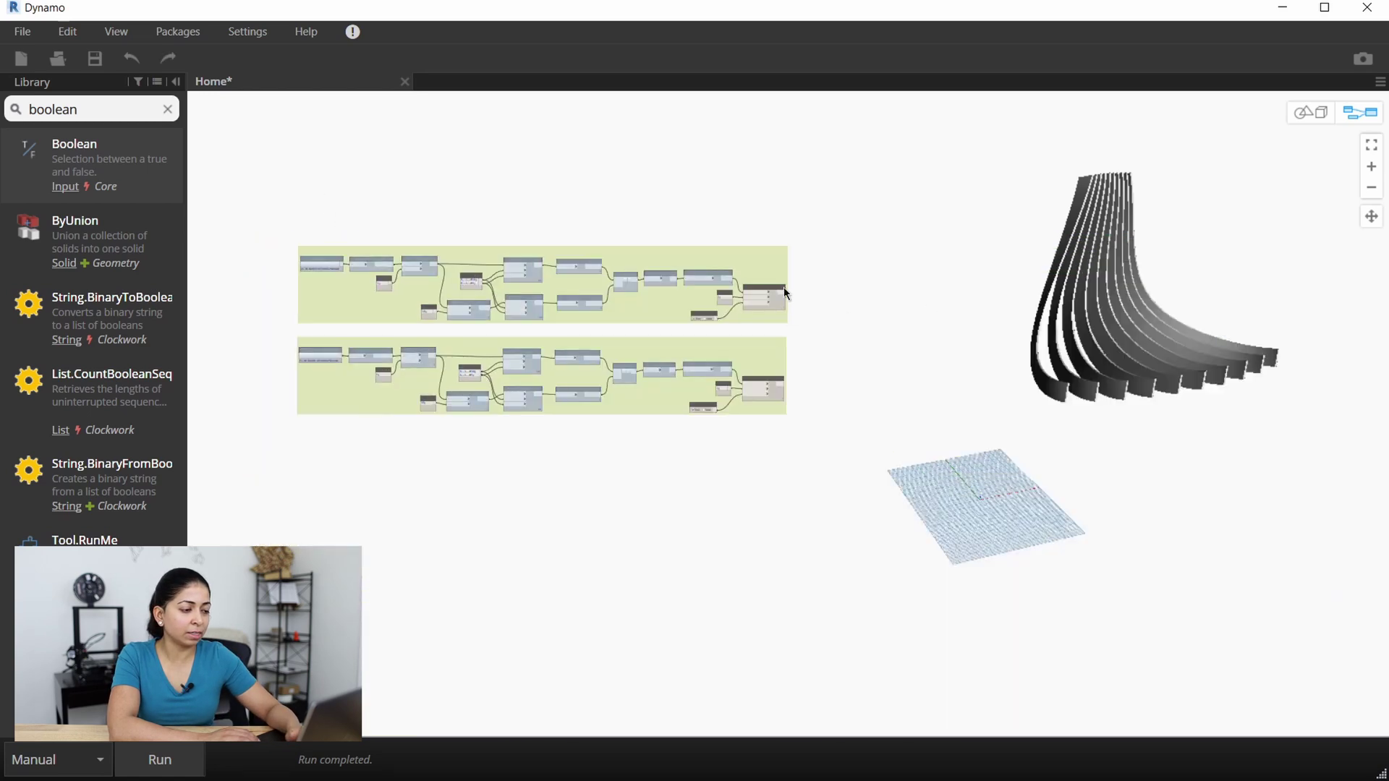
pyautogui.scroll(4, 784, 287)
pyautogui.rightClick(756, 290)
pyautogui.click(798, 424)
pyautogui.click(1061, 232)
pyautogui.scroll(-4, 1062, 231)
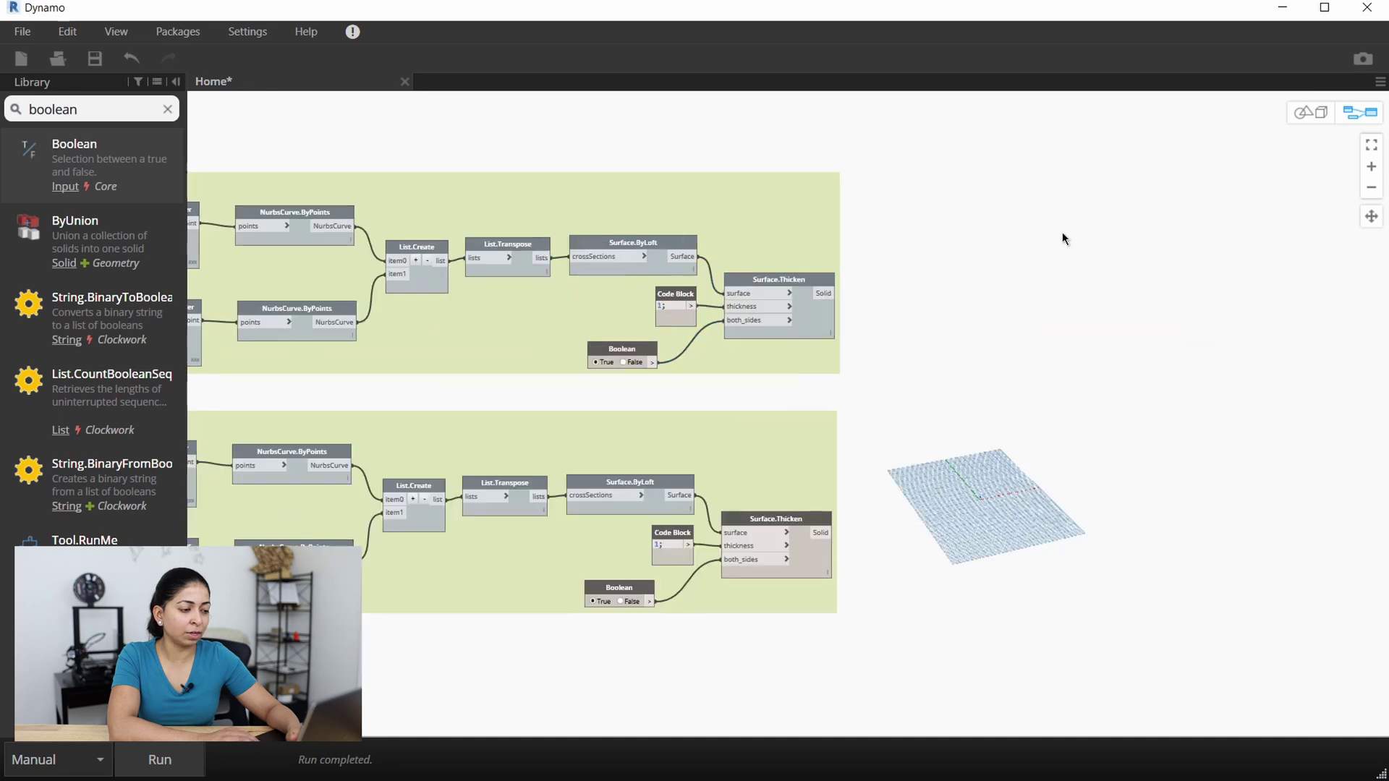
# Step: Add another List.Transpose node and place it below the NurbsCurve.ByPoints nodes of the 2D - HORIZONTAL group
pyautogui.scroll(3, 228, 387)
pyautogui.moveTo(397, 319); pyautogui.dragTo(398, 323)
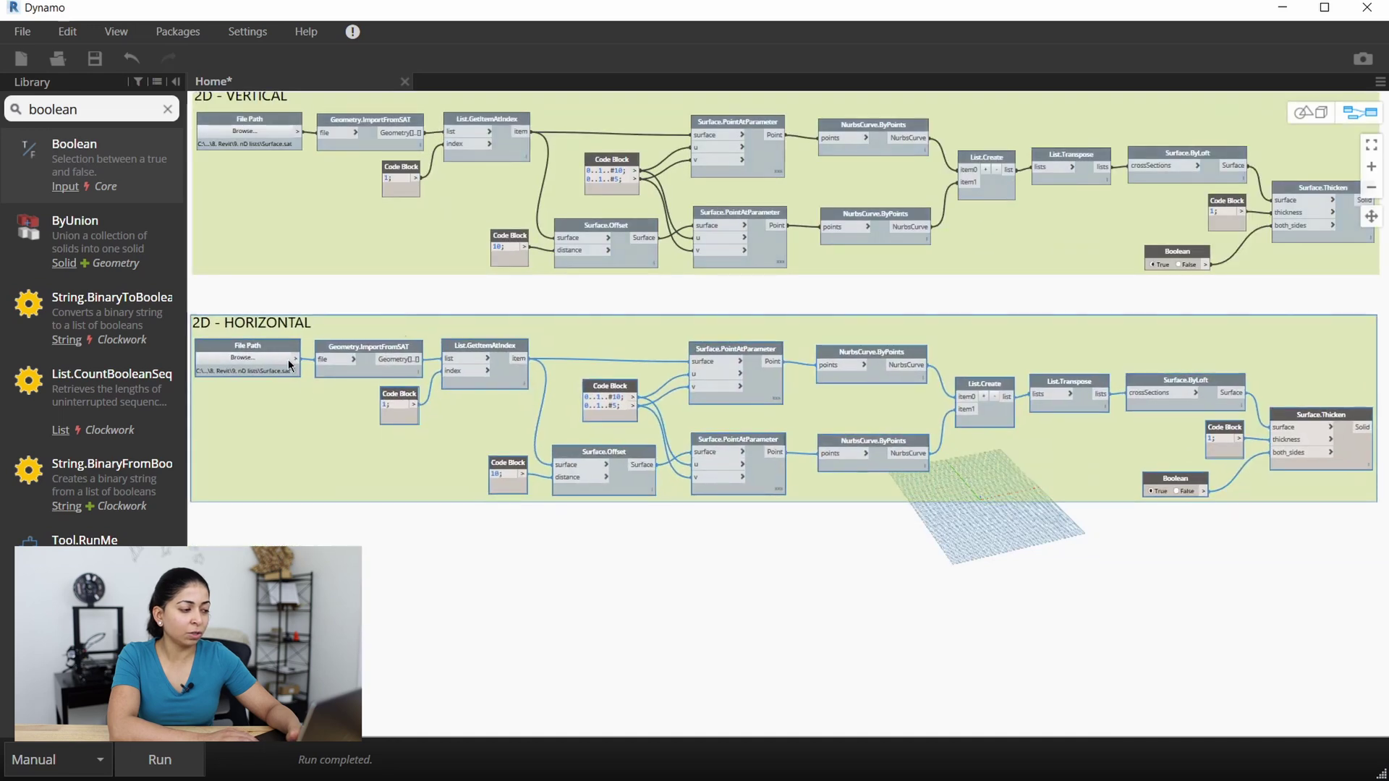
pyautogui.scroll(1, 229, 363)
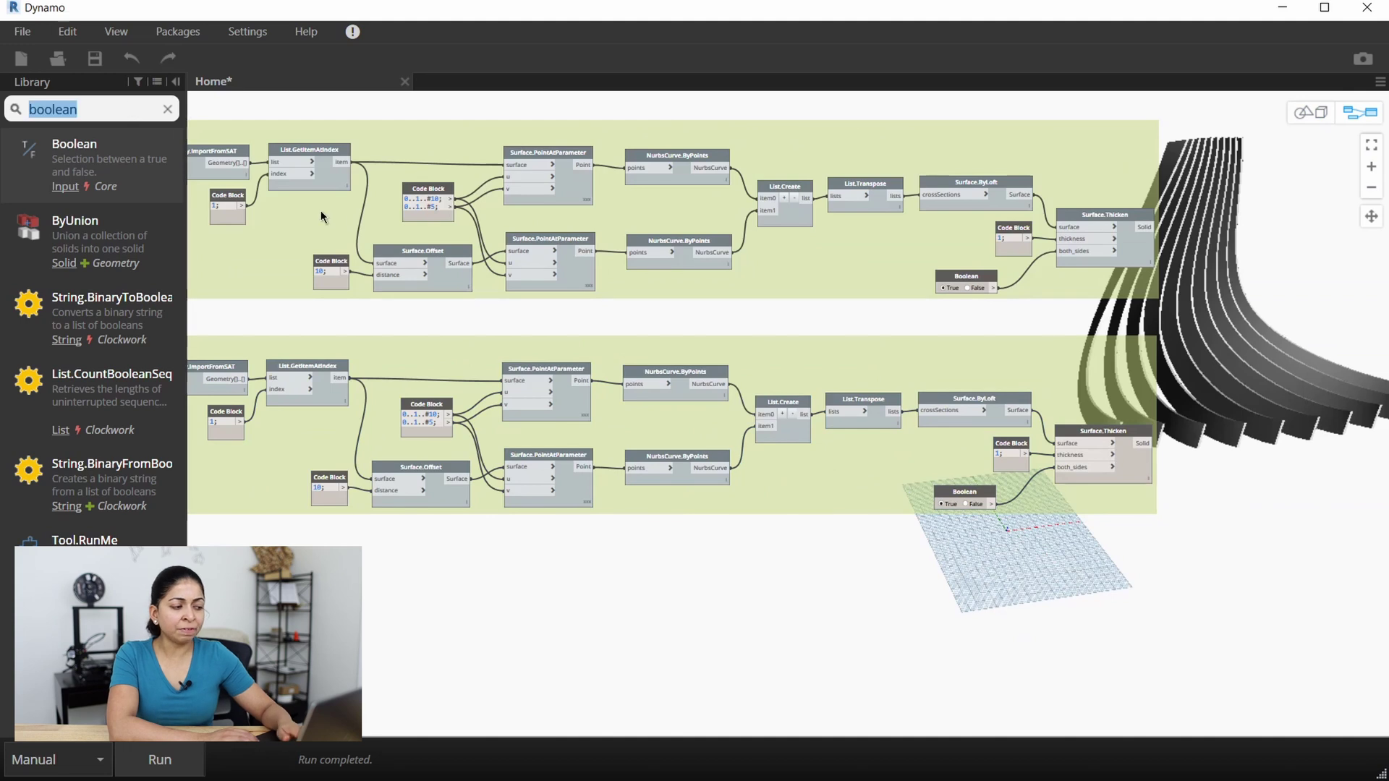
pyautogui.write('LIST.TRANS')
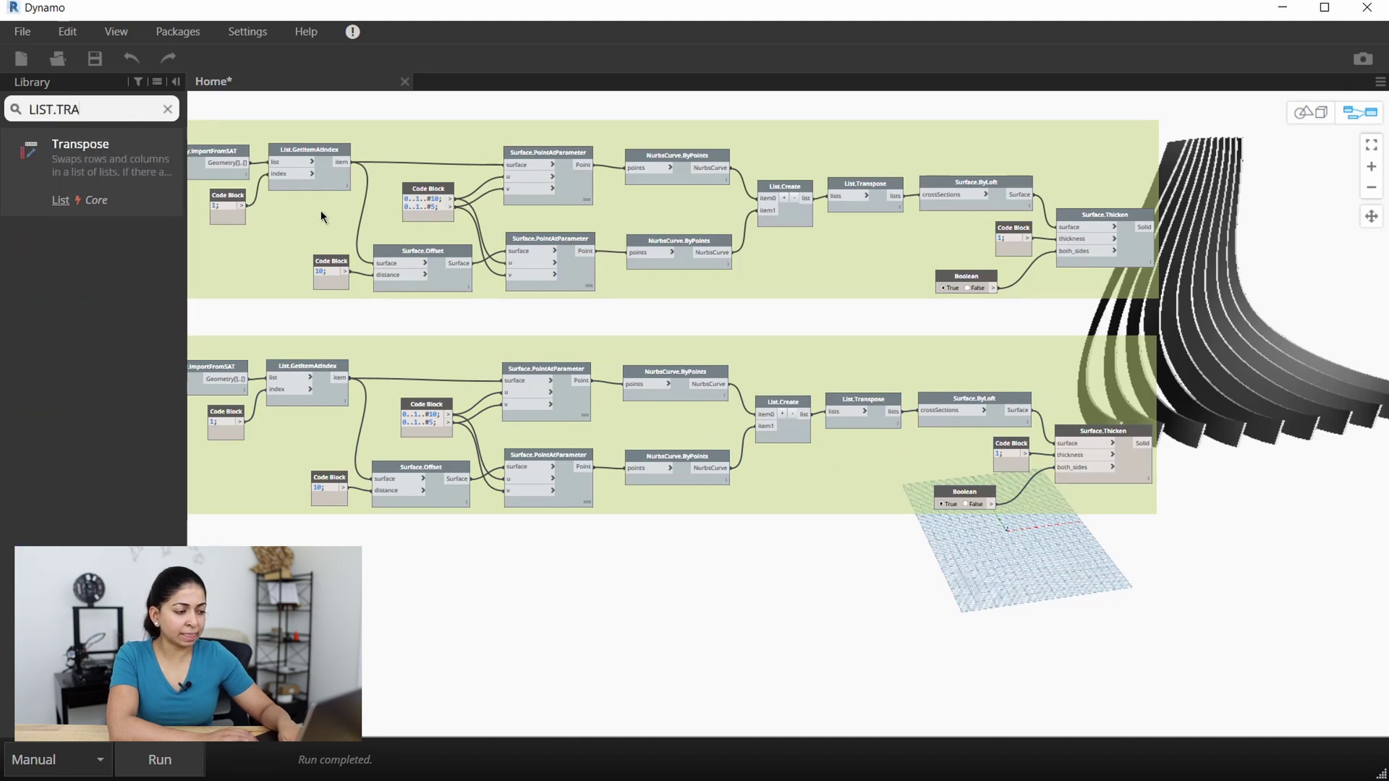
pyautogui.press('Return')
pyautogui.moveTo(965, 492); pyautogui.dragTo(681, 512)
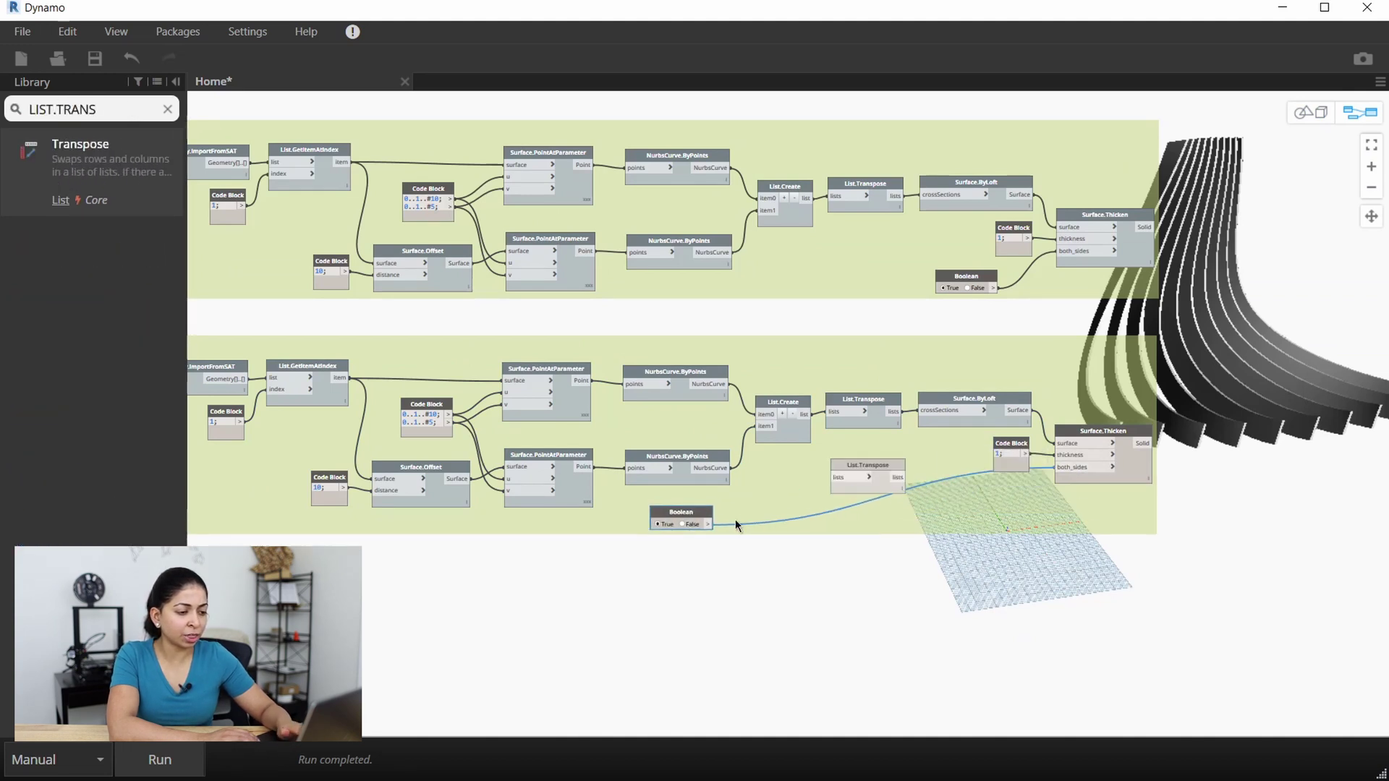
pyautogui.hotkey('ctrl', 'z')
pyautogui.moveTo(870, 463); pyautogui.dragTo(687, 503)
# Step: Ungroup the 2D - HORIZONTAL nodes and place the new List.Transpose between the upper Surface.PointAtParameter and NurbsCurve.ByPoints nodes
pyautogui.moveTo(663, 365); pyautogui.dragTo(677, 362)
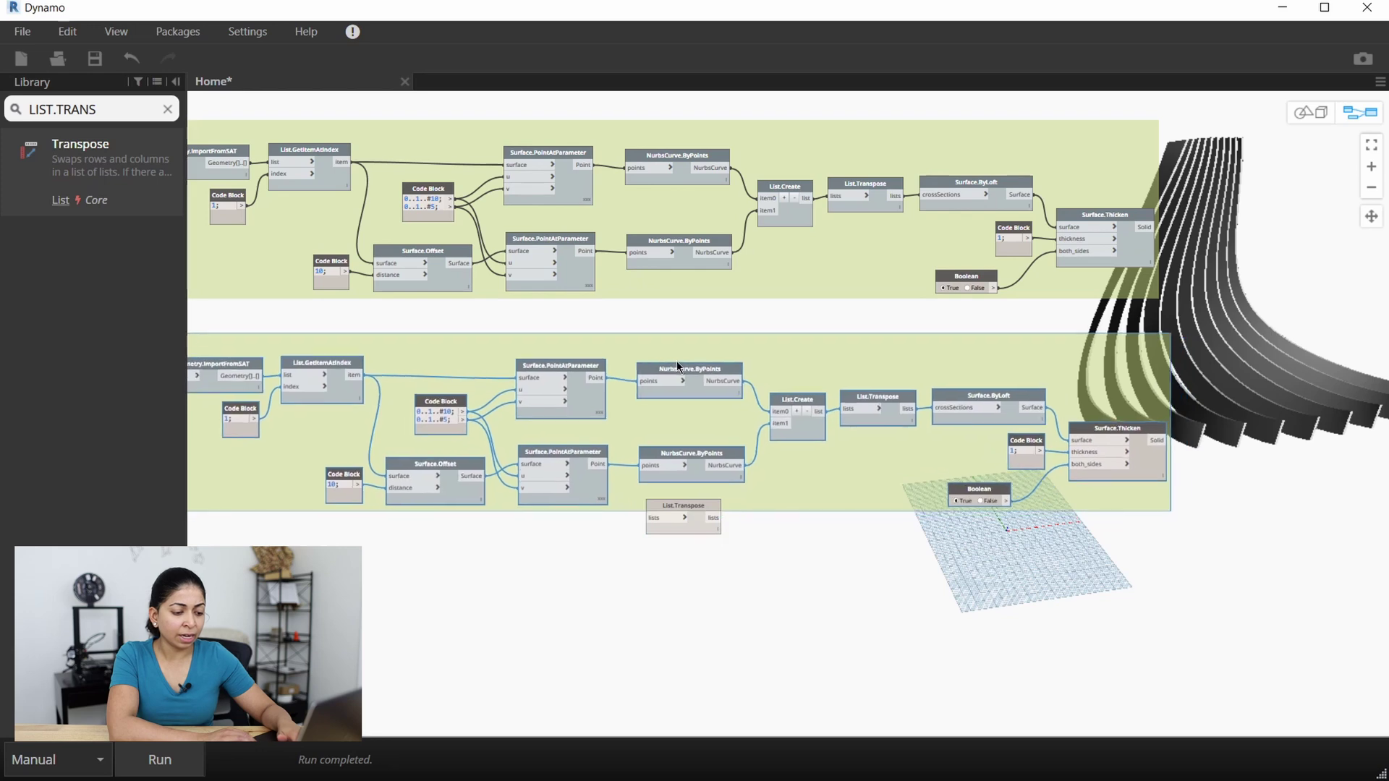
pyautogui.rightClick(806, 356)
pyautogui.click(847, 385)
pyautogui.moveTo(763, 395)
pyautogui.mouseDown()
pyautogui.moveTo(701, 358)
pyautogui.moveTo(761, 371)
pyautogui.mouseUp()
pyautogui.click(755, 426)
pyautogui.moveTo(730, 508); pyautogui.dragTo(636, 371)
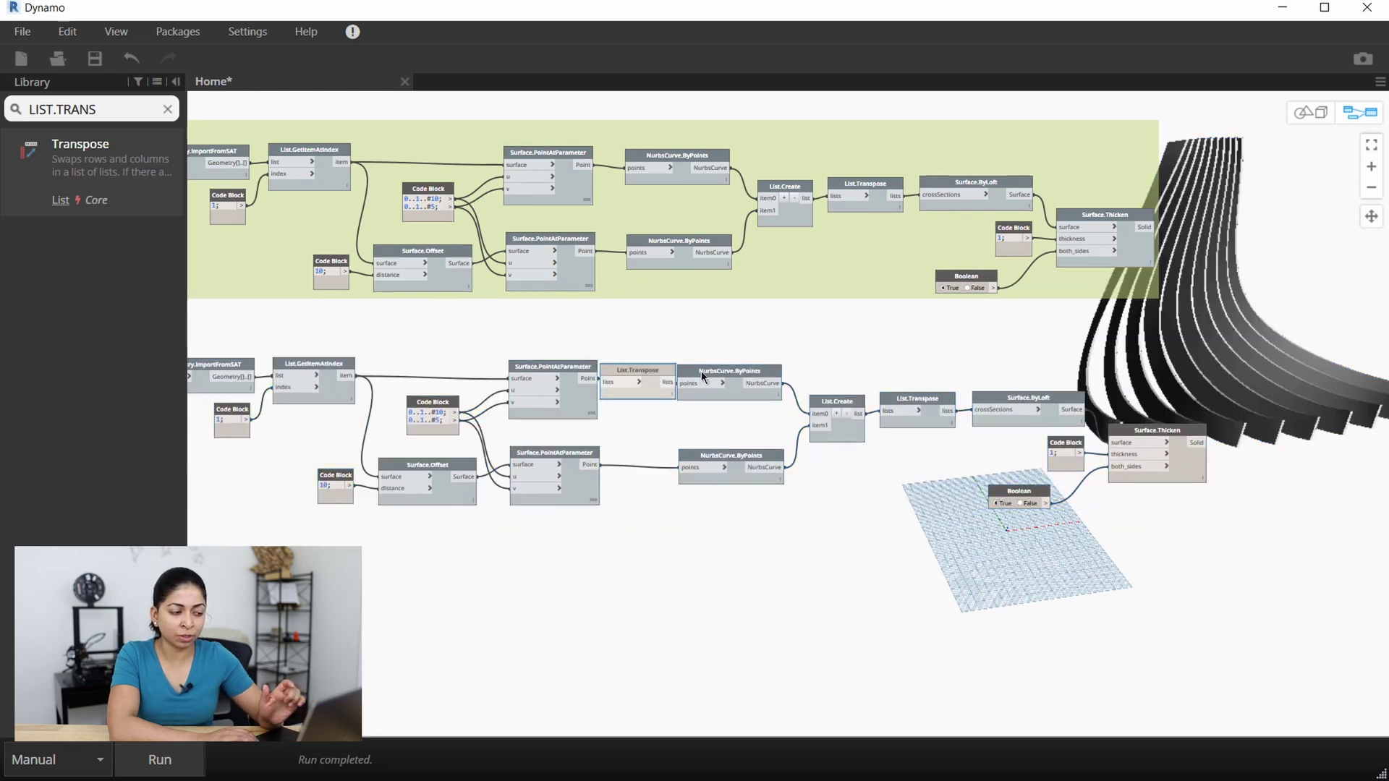
# Step: Wire List.Transpose between the upper Surface.PointAtParameter and NurbsCurve.ByPoints, and insert a second List.Transpose the same way in the lower branch
pyautogui.scroll(3, 625, 384)
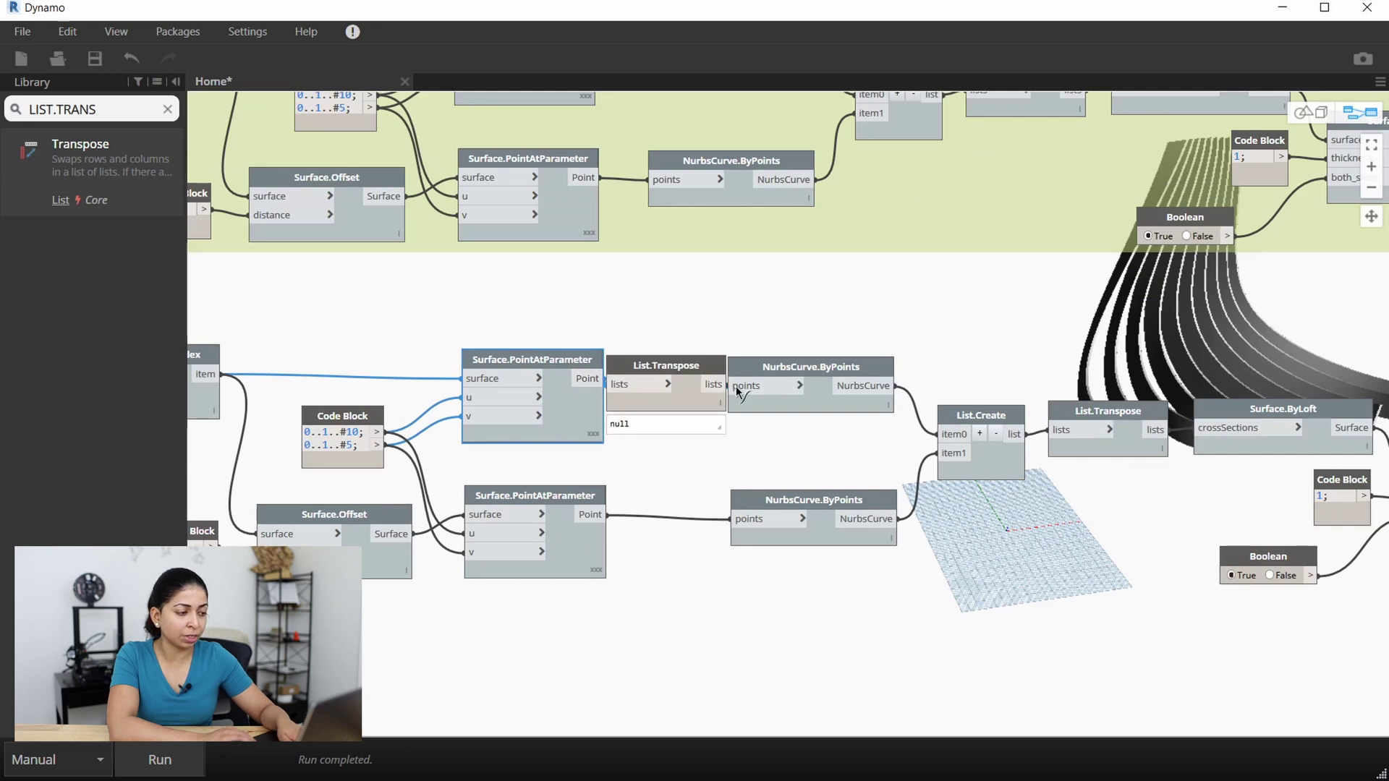
pyautogui.scroll(-3, 555, 372)
pyautogui.moveTo(1331, 595); pyautogui.dragTo(797, 363)
pyautogui.moveTo(679, 366); pyautogui.dragTo(691, 364)
pyautogui.moveTo(589, 378); pyautogui.dragTo(671, 378)
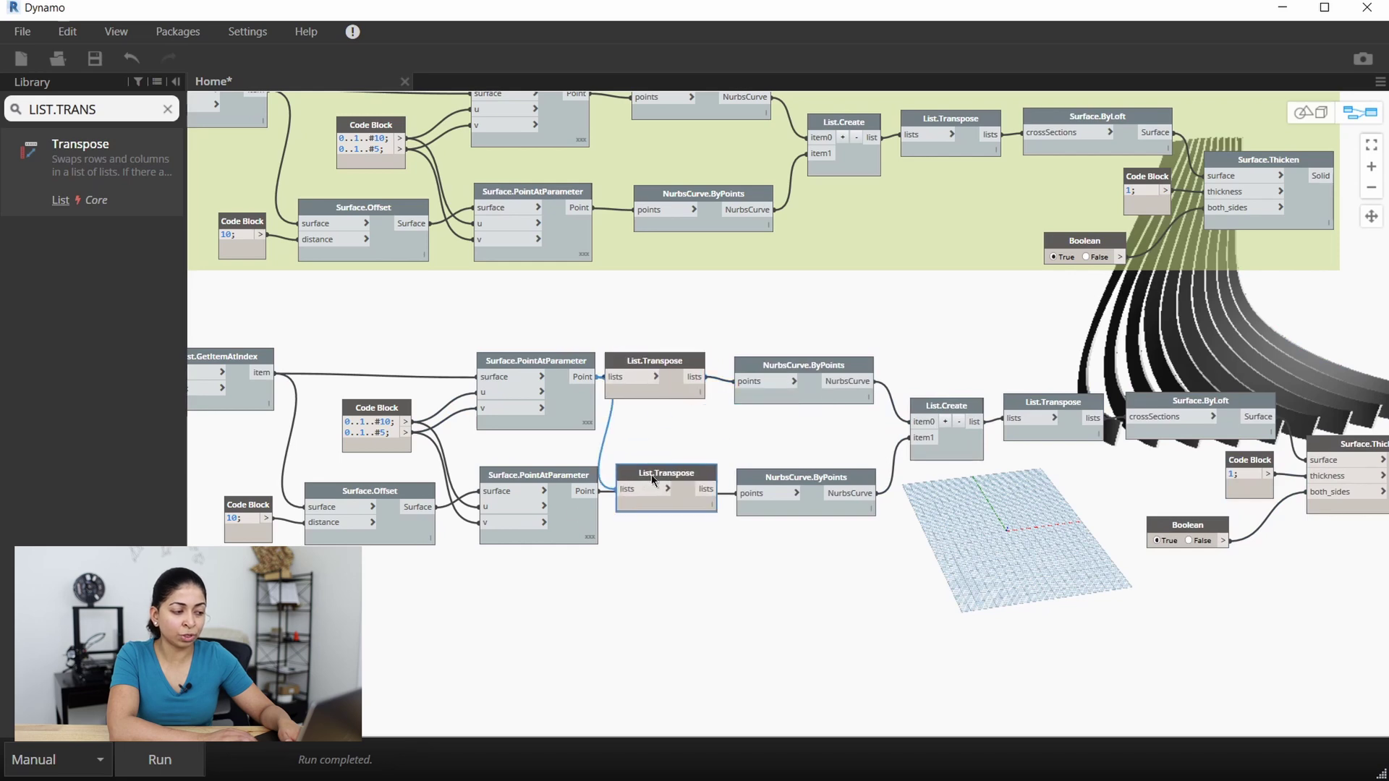
pyautogui.moveTo(664, 473); pyautogui.dragTo(664, 471)
pyautogui.scroll(-2, 663, 471)
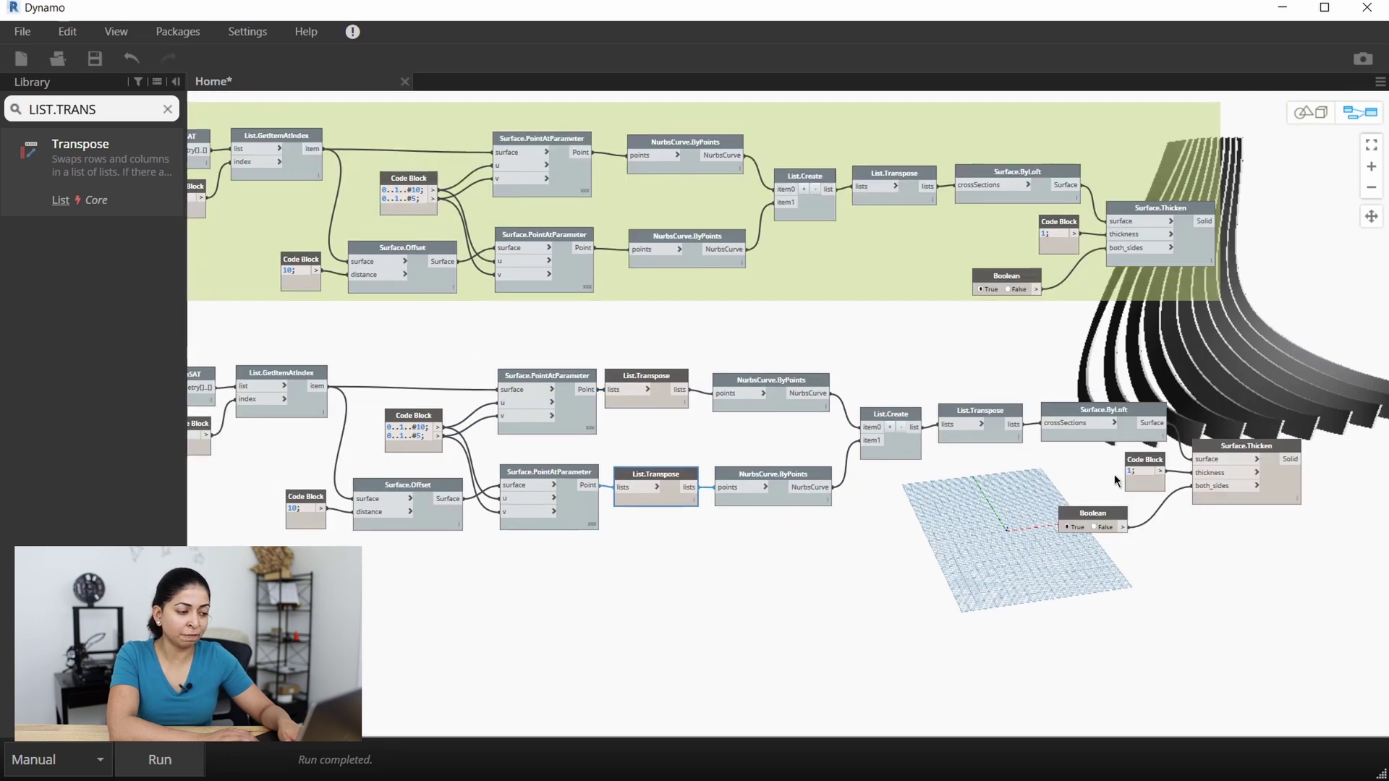
pyautogui.scroll(2, 1113, 474)
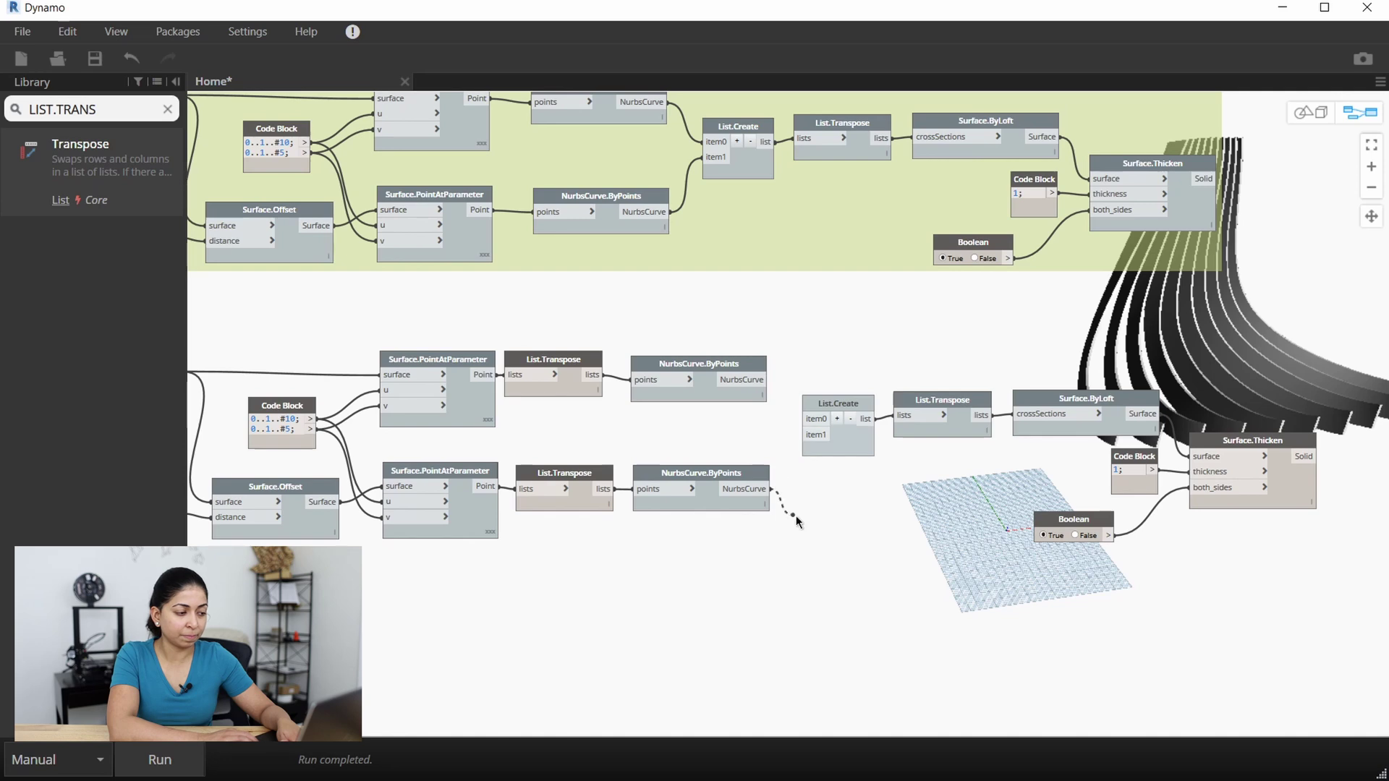
# Step: Turn on the preview of both horizontal-branch NurbsCurve.ByPoints nodes, wire them into List.Create as item0 and item1, and run the graph
pyautogui.rightClick(691, 366)
pyautogui.click(730, 521)
pyautogui.rightClick(688, 472)
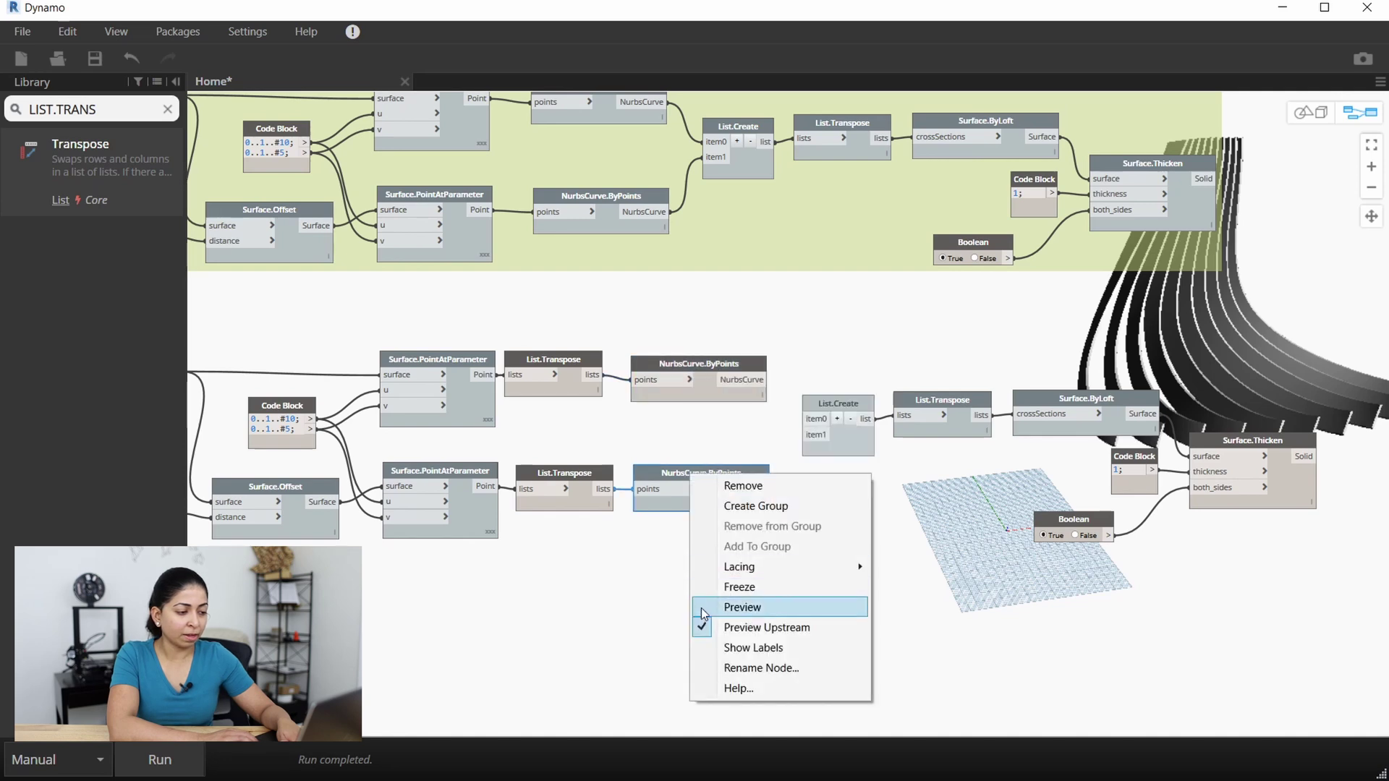
pyautogui.click(731, 608)
pyautogui.click(193, 761)
pyautogui.click(887, 619)
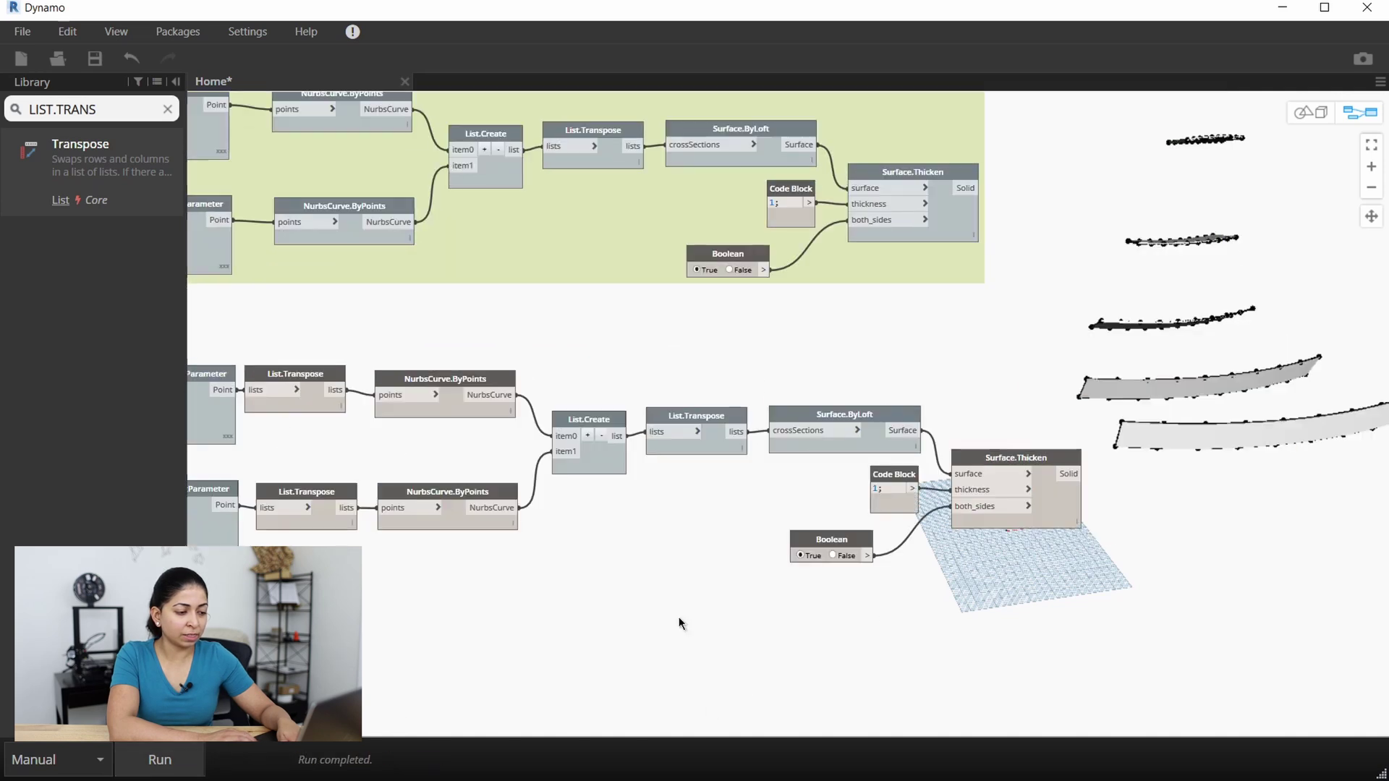
# Step: Turn off the preview of the horizontal branch's NurbsCurve.ByPoints nodes and the List.Transpose nodes feeding them
pyautogui.rightClick(465, 381)
pyautogui.click(507, 518)
pyautogui.rightClick(319, 373)
pyautogui.click(374, 507)
pyautogui.rightClick(310, 493)
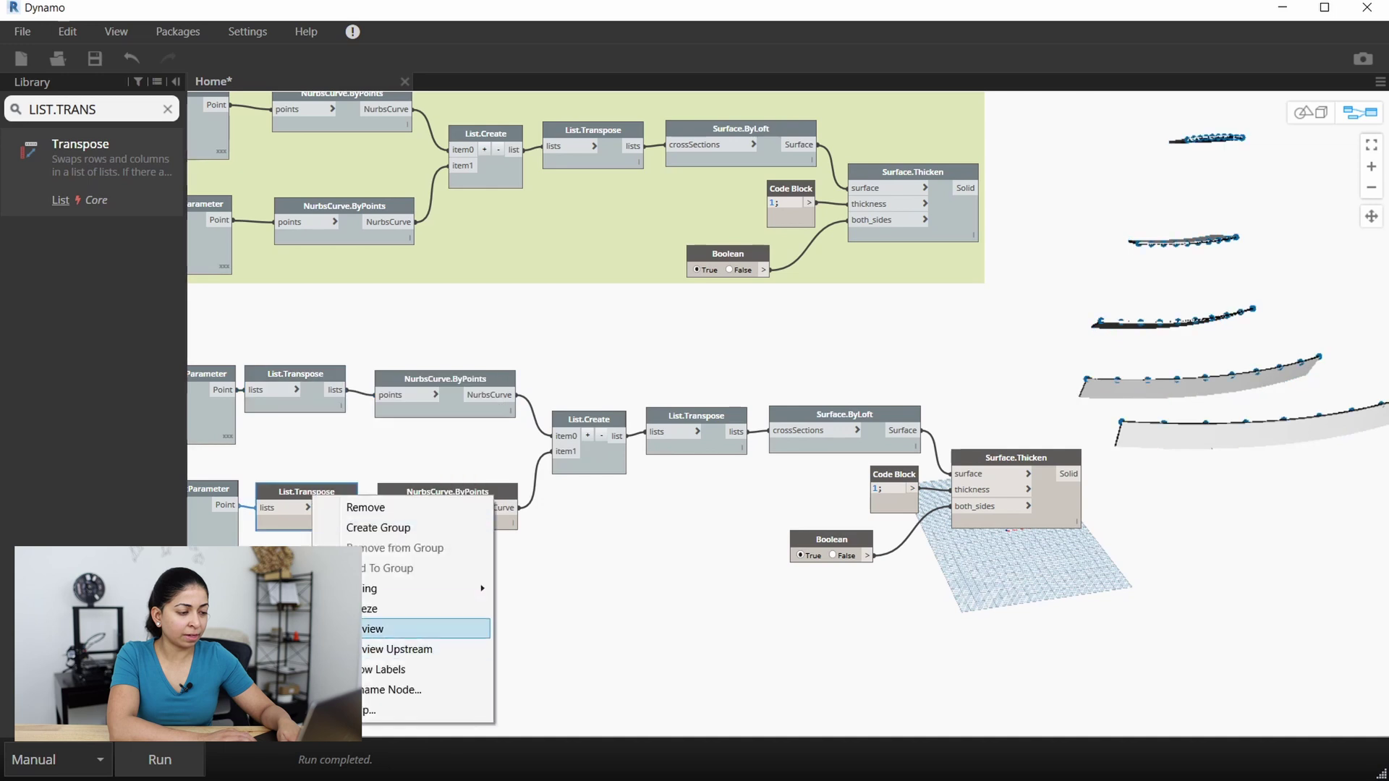
pyautogui.click(365, 625)
pyautogui.rightClick(415, 496)
pyautogui.click(571, 627)
# Step: Inspect the horizontal strips in the geometry view and return to the graph view
pyautogui.rightClick(606, 514)
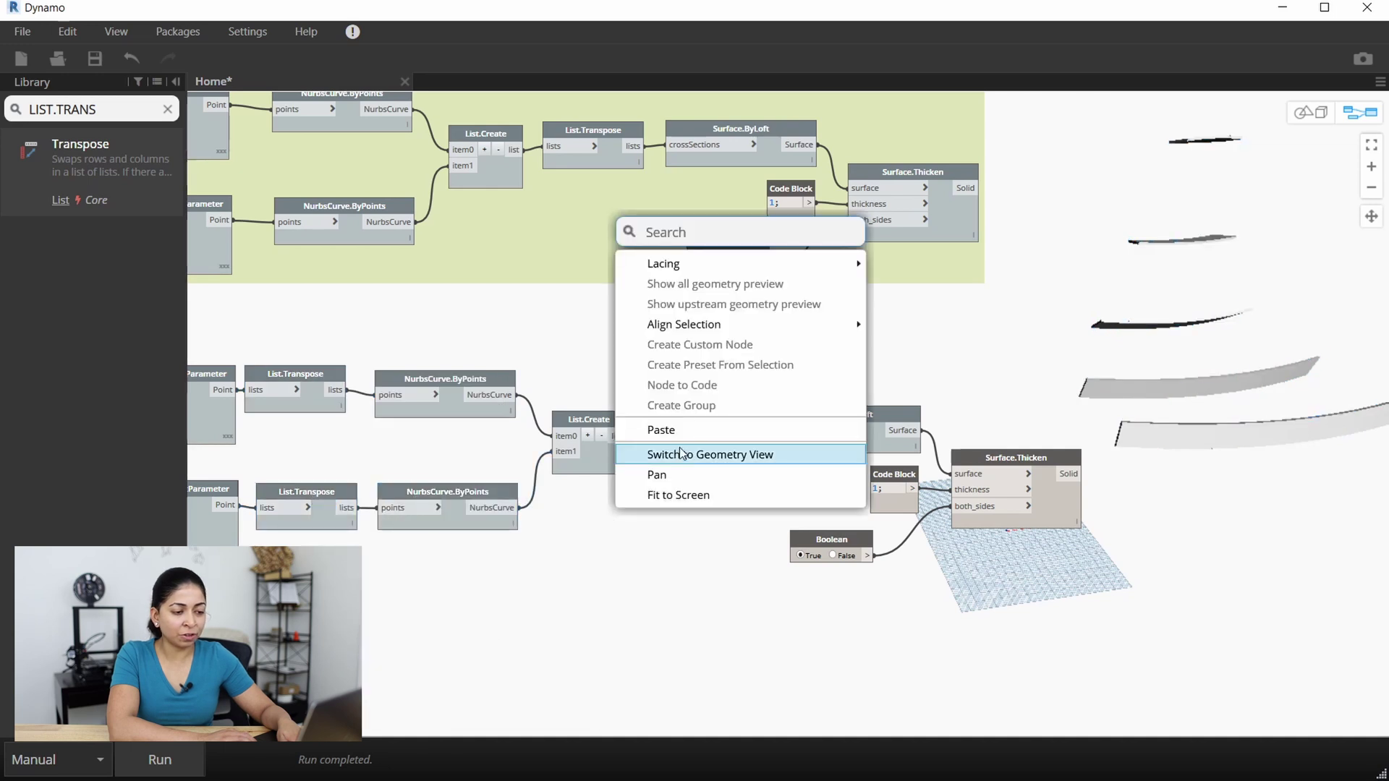
pyautogui.click(658, 453)
pyautogui.moveTo(825, 421); pyautogui.dragTo(1039, 593)
pyautogui.rightClick(765, 658)
pyautogui.click(840, 668)
# Step: Turn on the preview of the Surface.Thicken node in the 2D - VERTICAL group
pyautogui.rightClick(916, 171)
pyautogui.click(941, 304)
pyautogui.click(948, 319)
pyautogui.scroll(-4, 1158, 300)
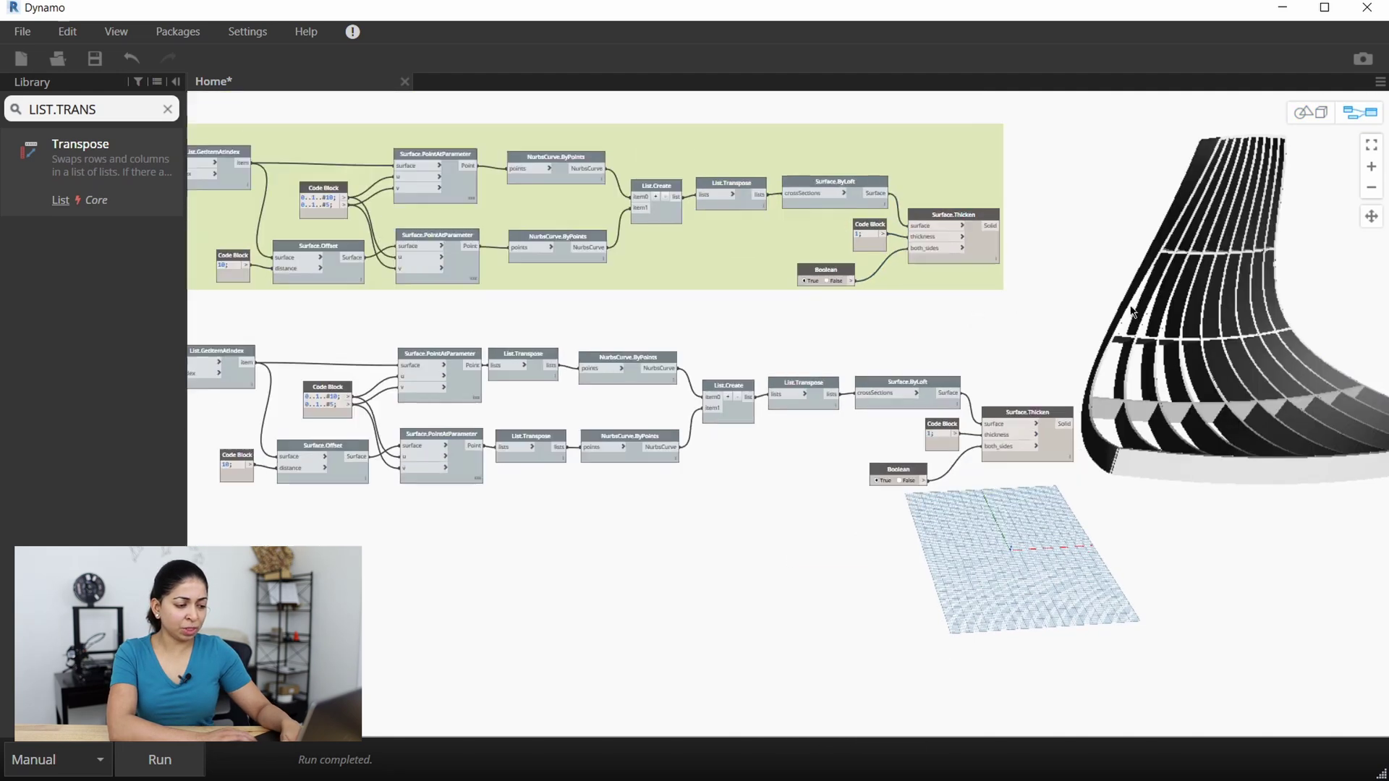
# Step: Group all the lower-branch nodes and title the group 2D - HORIZONTAL
pyautogui.scroll(-2, 1001, 487)
pyautogui.moveTo(1039, 493); pyautogui.dragTo(304, 351)
pyautogui.rightClick(365, 369)
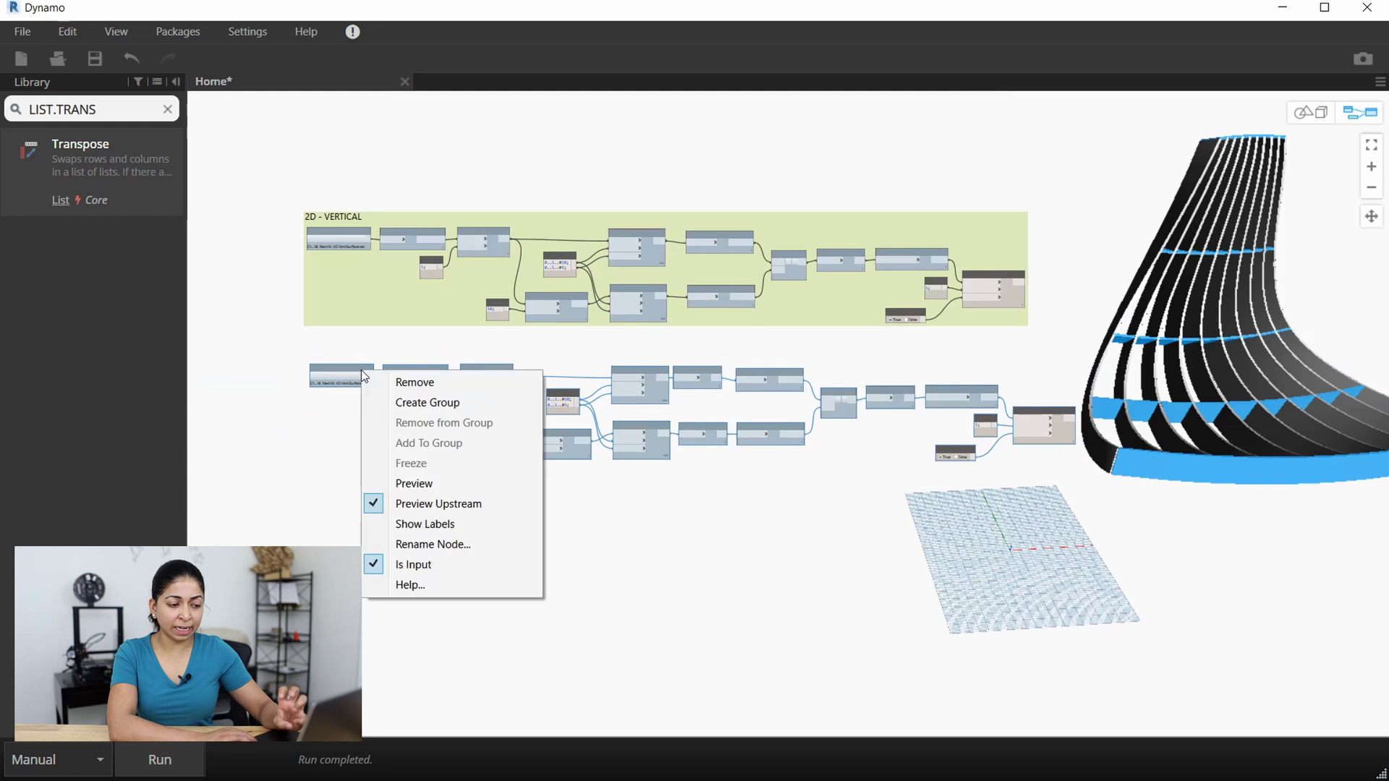
pyautogui.click(421, 400)
pyautogui.click(351, 355)
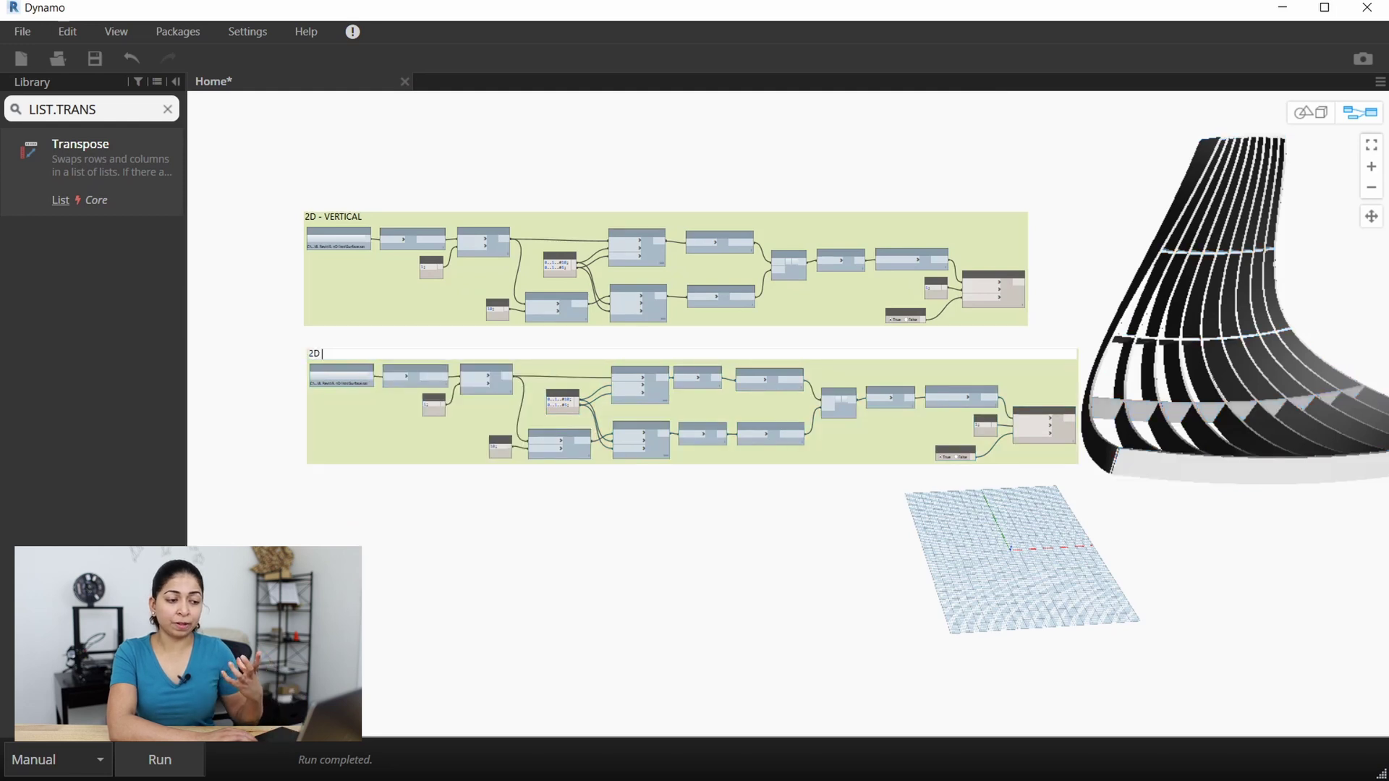
pyautogui.click(989, 544)
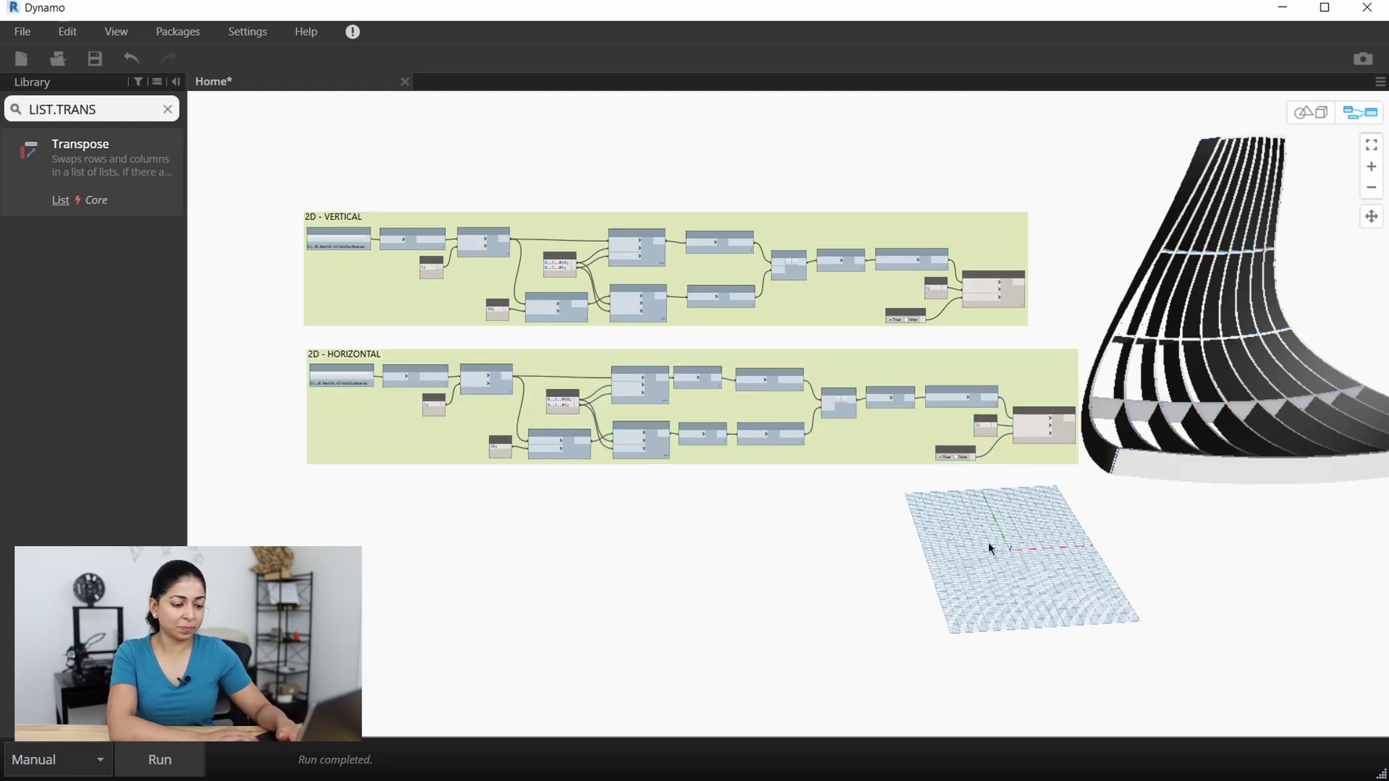
# Step: Examine the combined vertical and horizontal strips in the geometry view
pyautogui.scroll(1, 772, 515)
pyautogui.rightClick(742, 520)
pyautogui.click(807, 455)
pyautogui.scroll(-2, 1139, 412)
pyautogui.moveTo(1140, 418)
pyautogui.mouseDown(button='right')
pyautogui.moveTo(970, 441)
pyautogui.moveTo(810, 489)
pyautogui.moveTo(722, 620)
pyautogui.moveTo(696, 634)
pyautogui.moveTo(648, 611)
pyautogui.moveTo(803, 637)
pyautogui.moveTo(832, 610)
pyautogui.moveTo(789, 614)
pyautogui.moveTo(803, 622)
pyautogui.mouseUp(button='right')
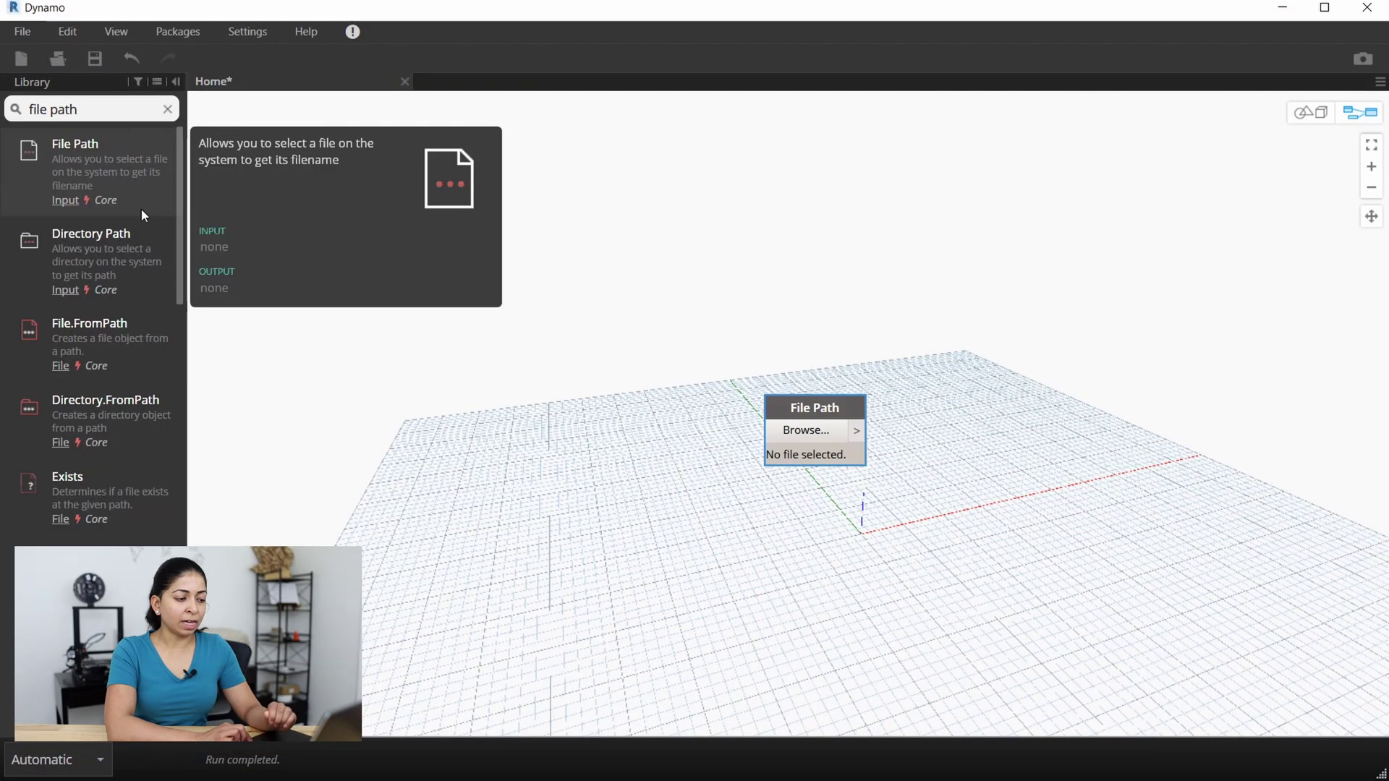
# Step: Place the File Path node clear of the grid origin and load Surface.sat into it
pyautogui.moveTo(814, 407); pyautogui.dragTo(434, 297)
pyautogui.click(539, 316)
pyautogui.doubleClick(624, 313)
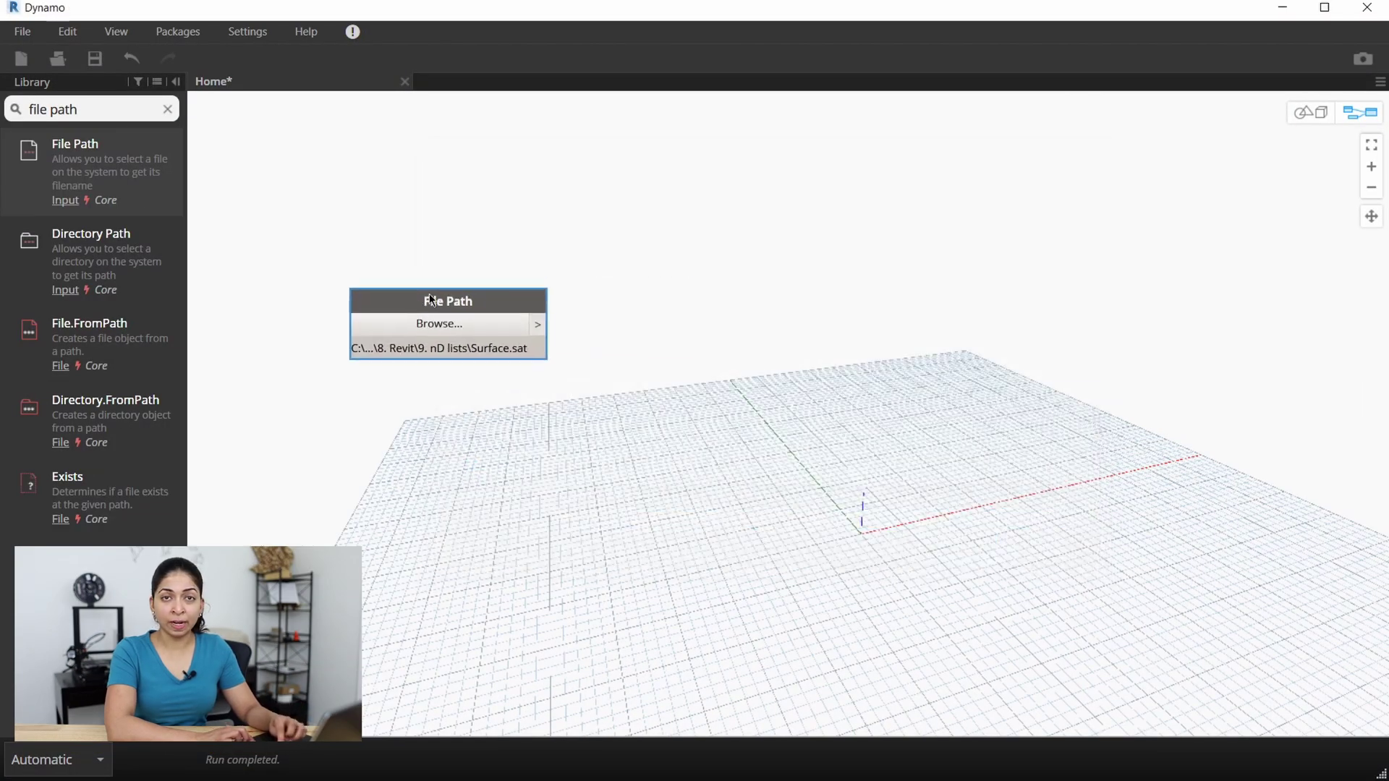
# Step: Add a Geometry.ImportFromSAT (file) node beside File Path and wire the file path into its file input
pyautogui.click(172, 111)
pyautogui.write('geometry.i')
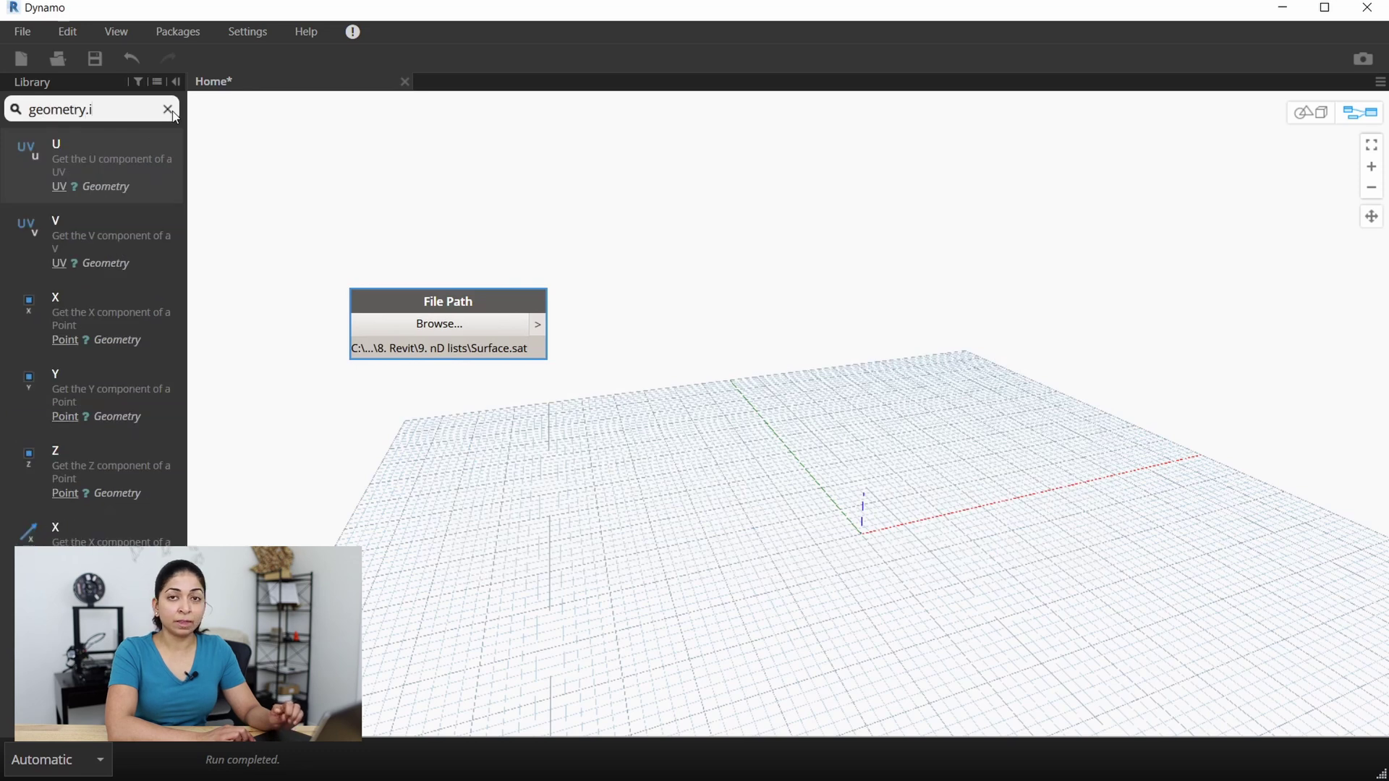
pyautogui.write('mport')
pyautogui.click(121, 180)
pyautogui.moveTo(841, 433); pyautogui.dragTo(649, 306)
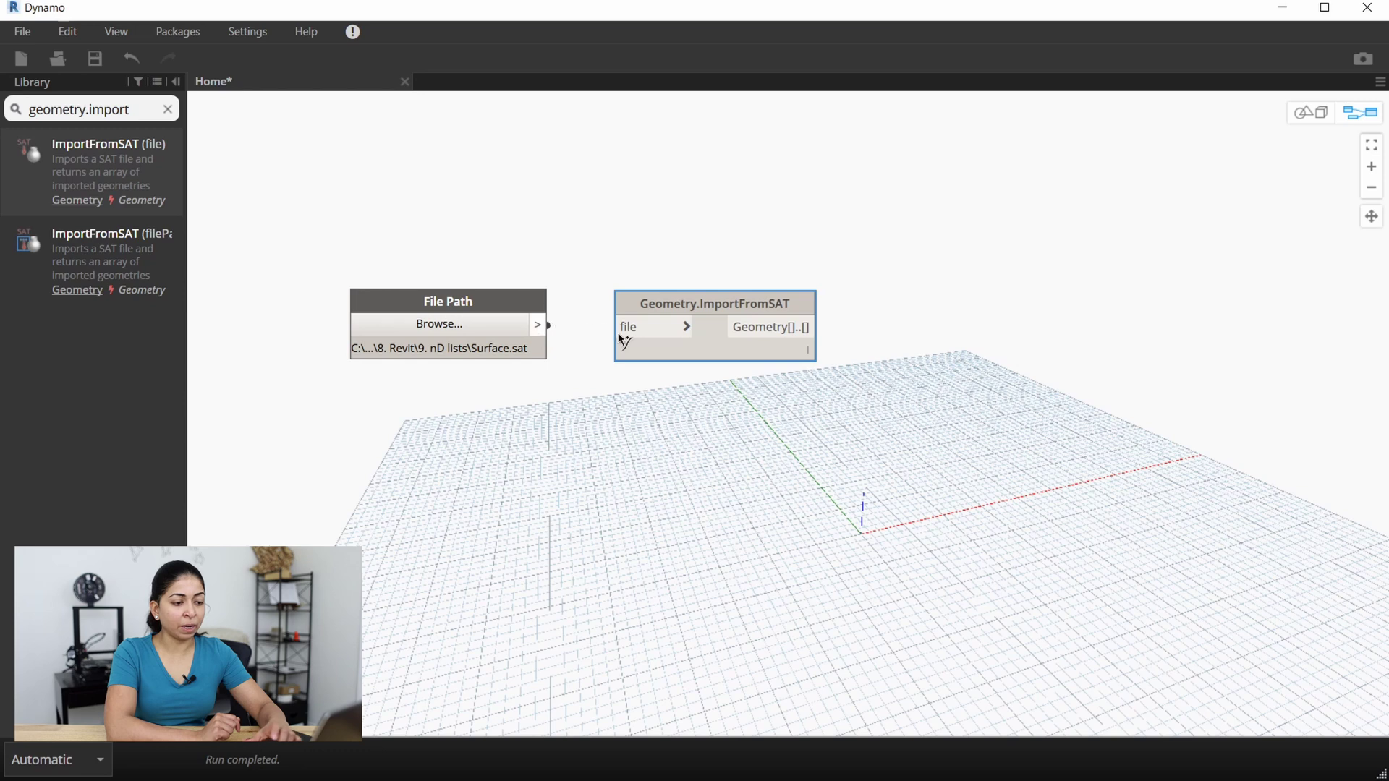
pyautogui.click(619, 335)
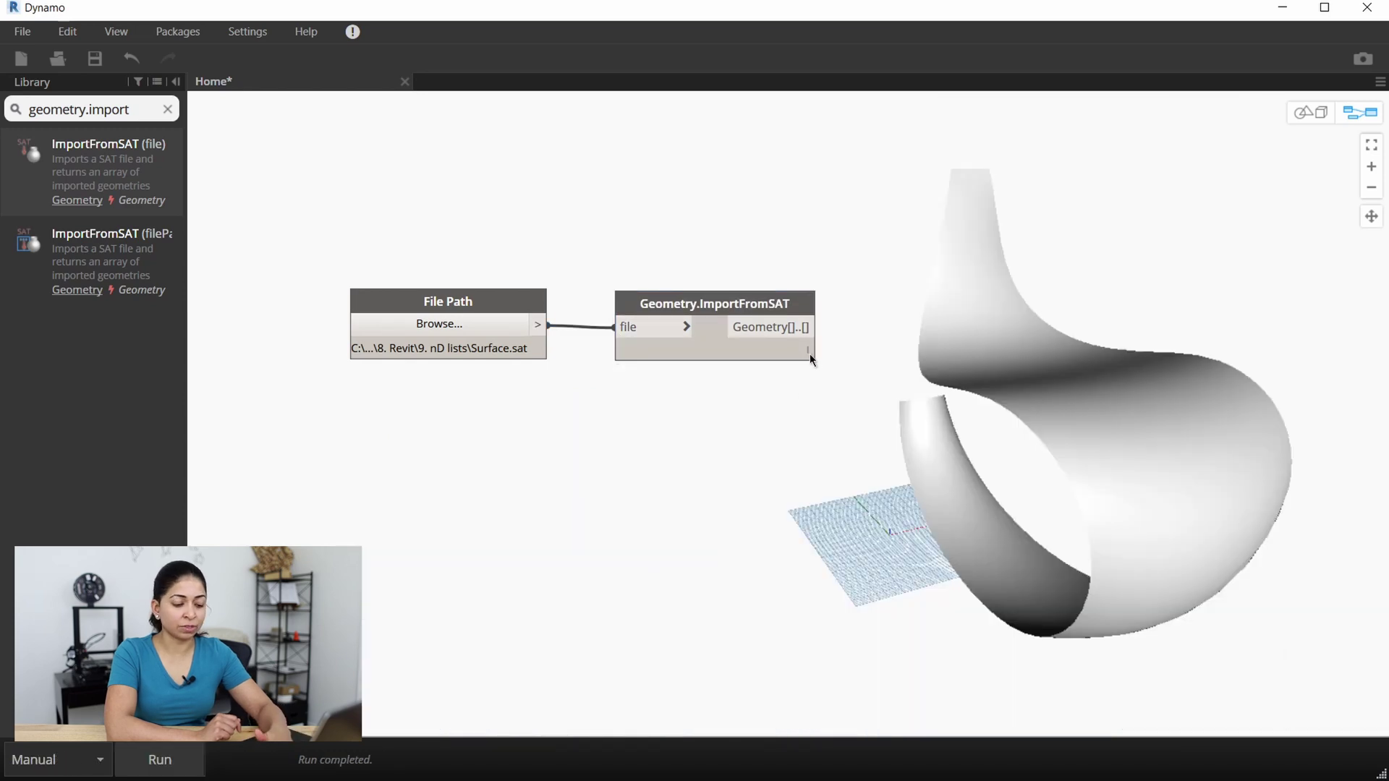
pyautogui.moveTo(796, 376)
pyautogui.click(663, 403)
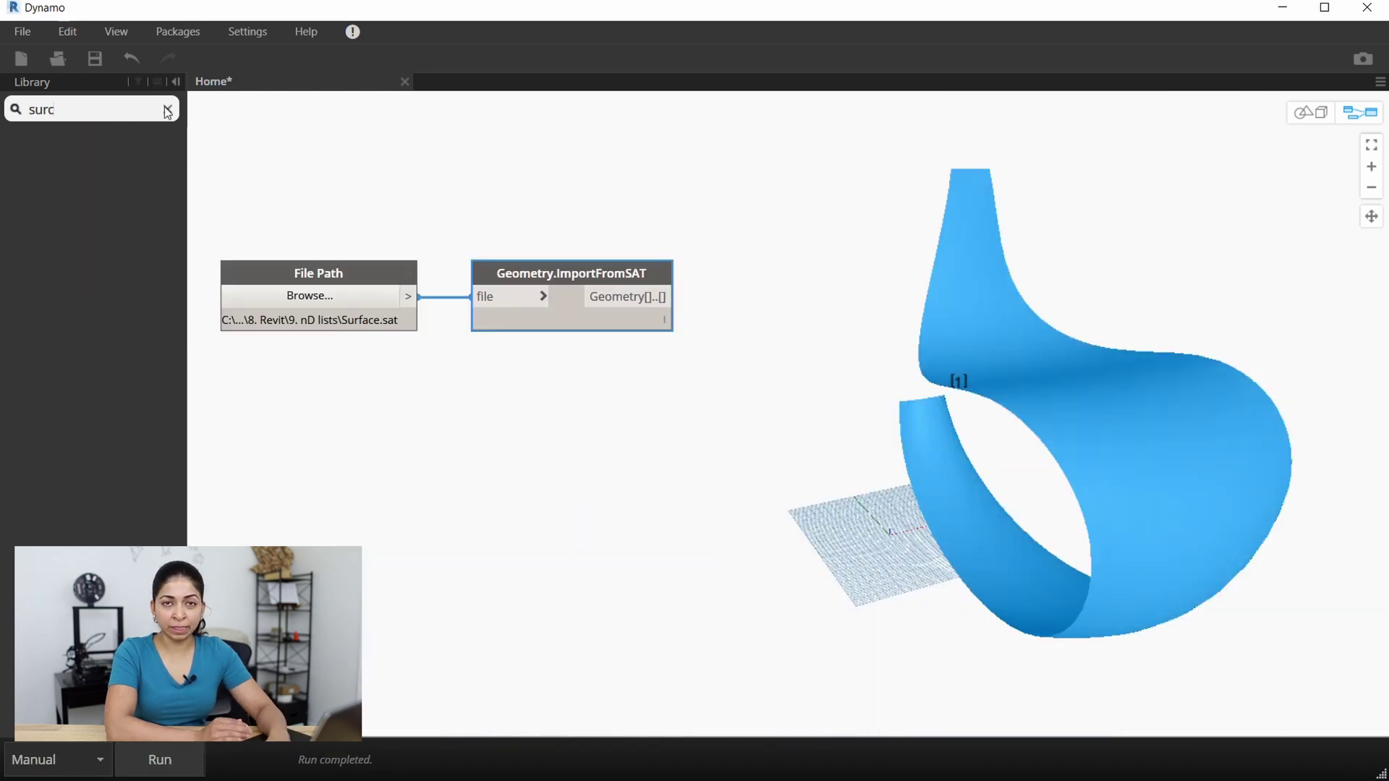
# Step: Add a Surface.PointAtParameter node and wire the imported geometry into its surface input
pyautogui.press('BackSpace')
pyautogui.write('face.pointat')
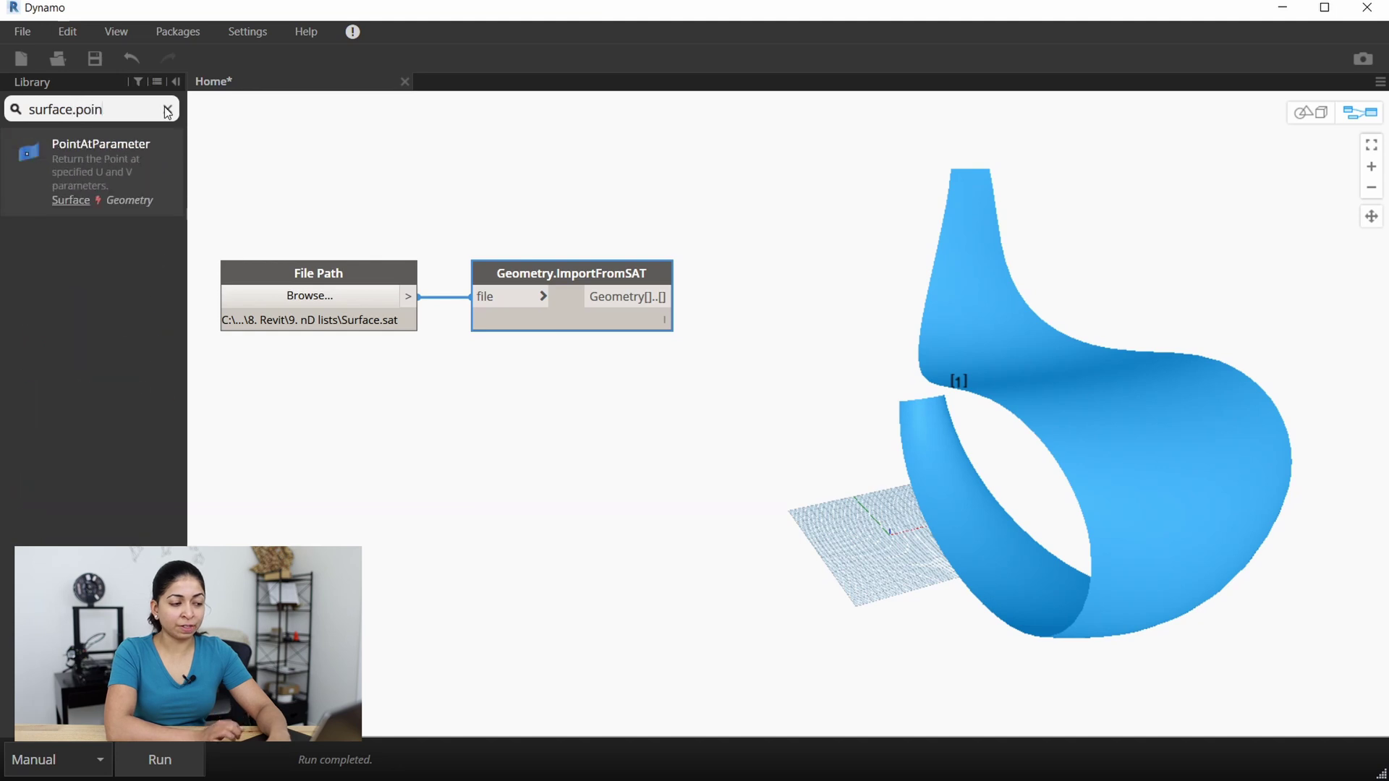
pyautogui.press('Return')
pyautogui.moveTo(830, 451); pyautogui.dragTo(764, 281)
pyautogui.click(631, 297)
pyautogui.click(757, 285)
# Step: Add a Code Block below Geometry.ImportFromSAT containing two lines, each reading 0..1..#10;
pyautogui.click(169, 109)
pyautogui.doubleClick(594, 550)
pyautogui.moveTo(636, 535); pyautogui.dragTo(654, 386)
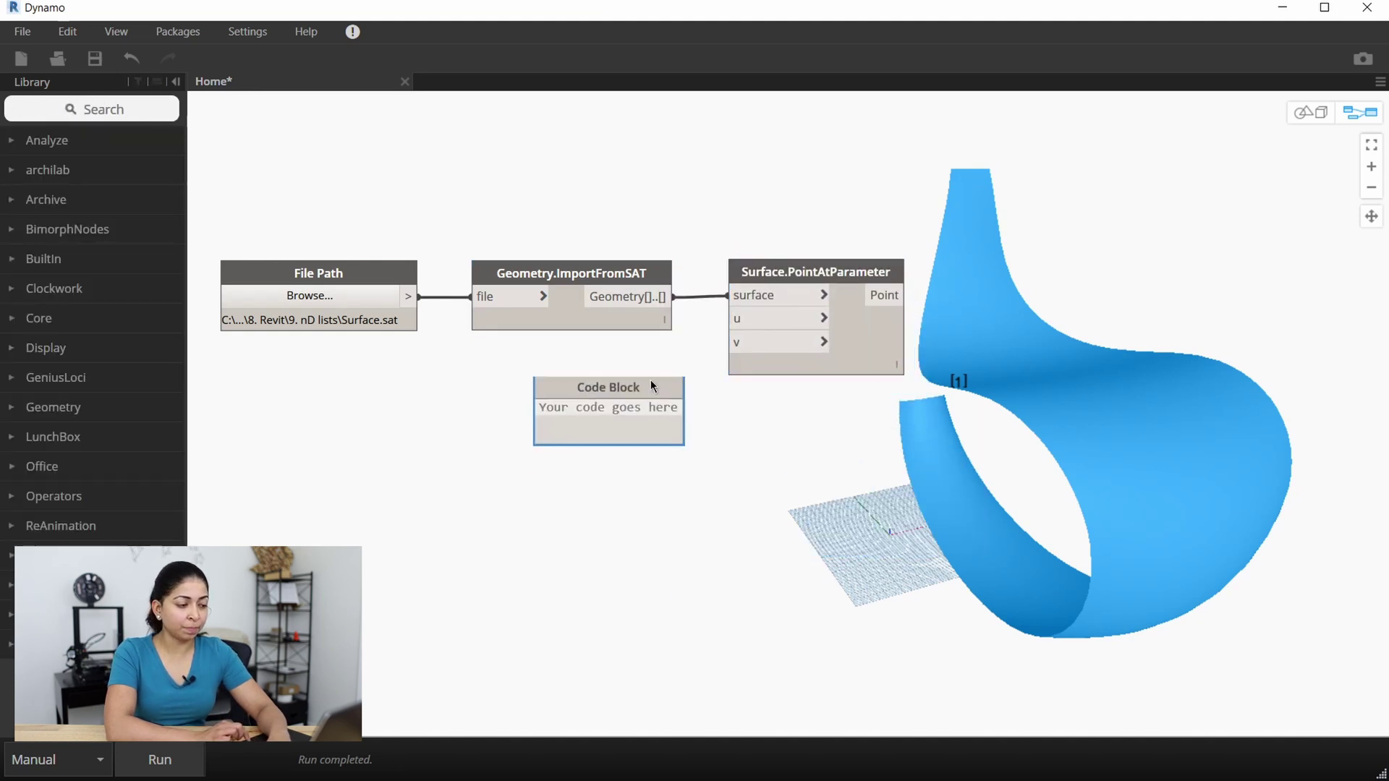
pyautogui.write('0..')
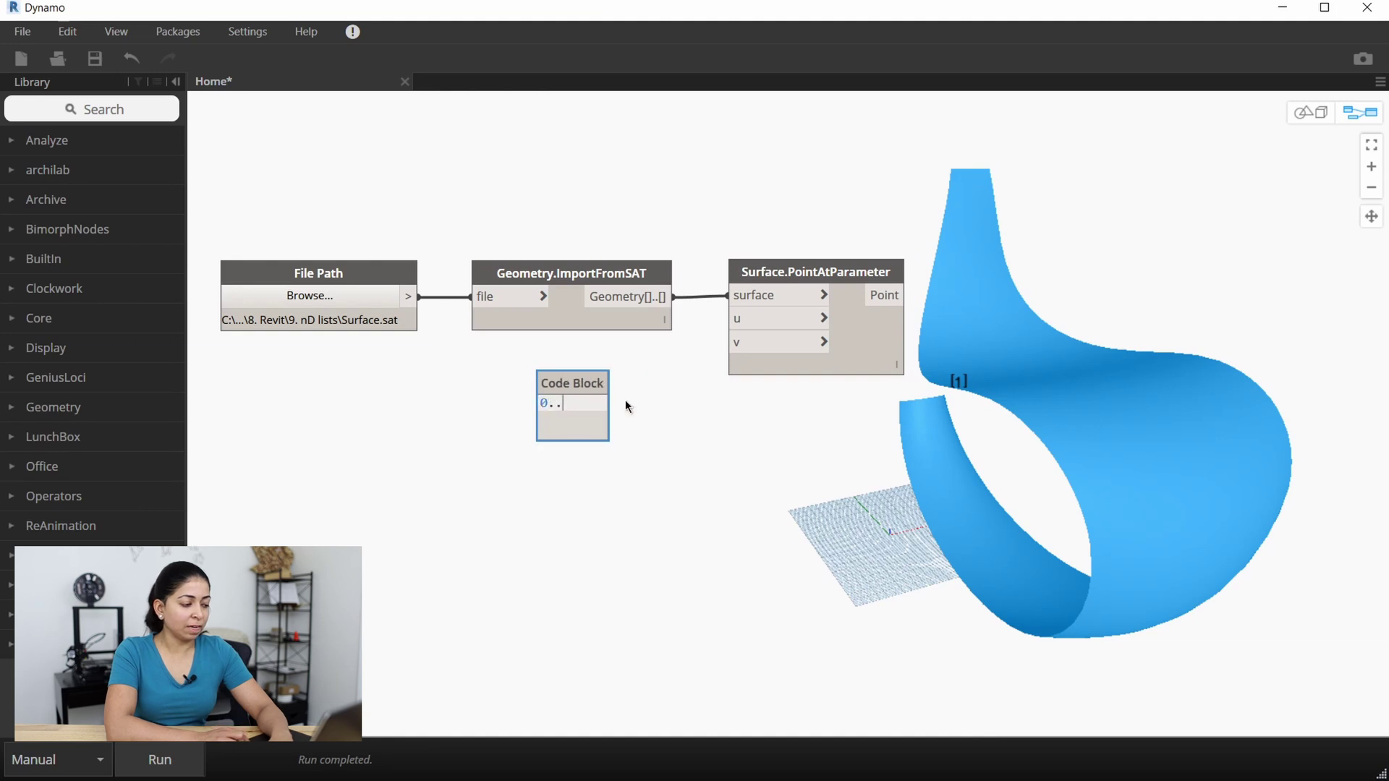
pyautogui.write('1..#10;')
pyautogui.press('Return')
pyautogui.write('0..1..')
pyautogui.write('#10;')
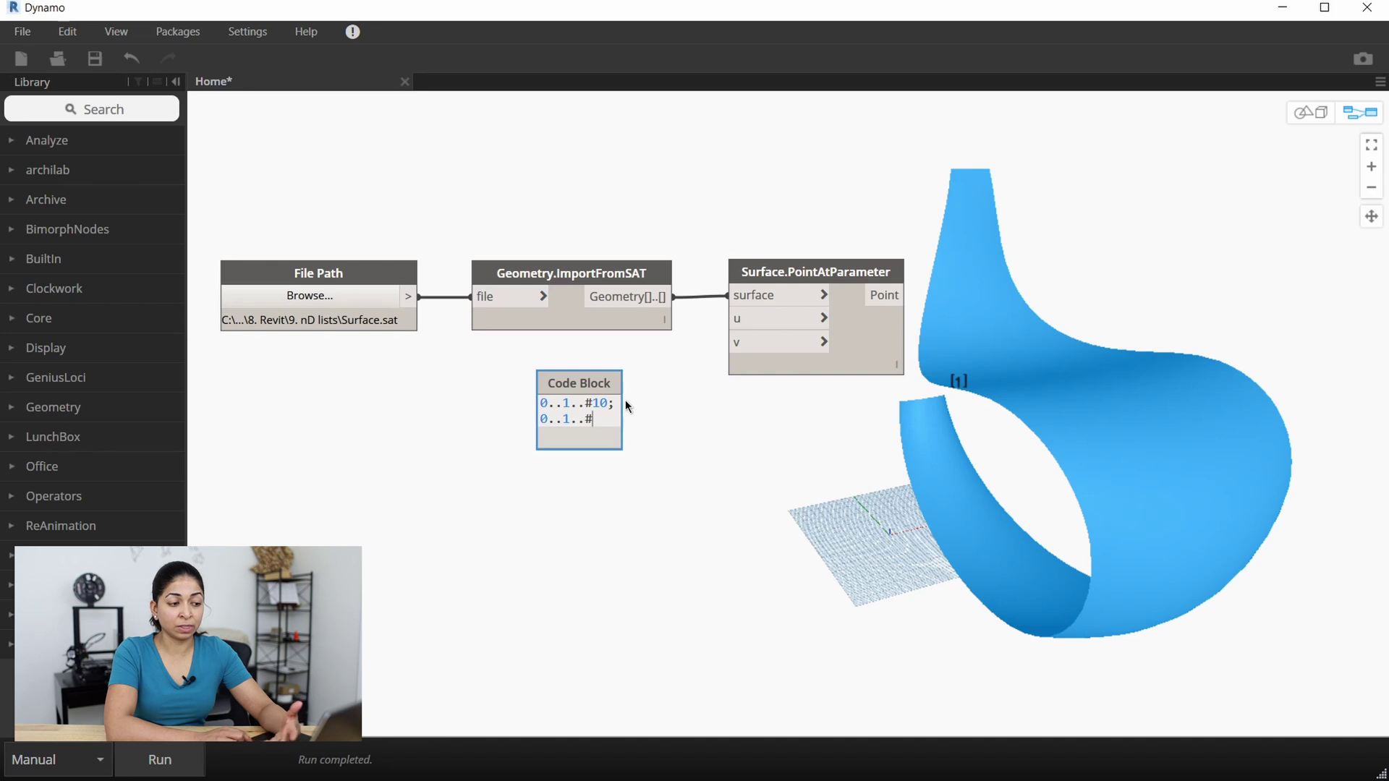
# Step: Wire the Code Block's first range to u and its second range to v of Surface.PointAtParameter
pyautogui.click(711, 389)
pyautogui.click(630, 403)
pyautogui.click(727, 318)
pyautogui.click(630, 419)
pyautogui.click(728, 342)
# Step: Turn off the preview of Geometry.ImportFromSAT and run the graph
pyautogui.rightClick(523, 267)
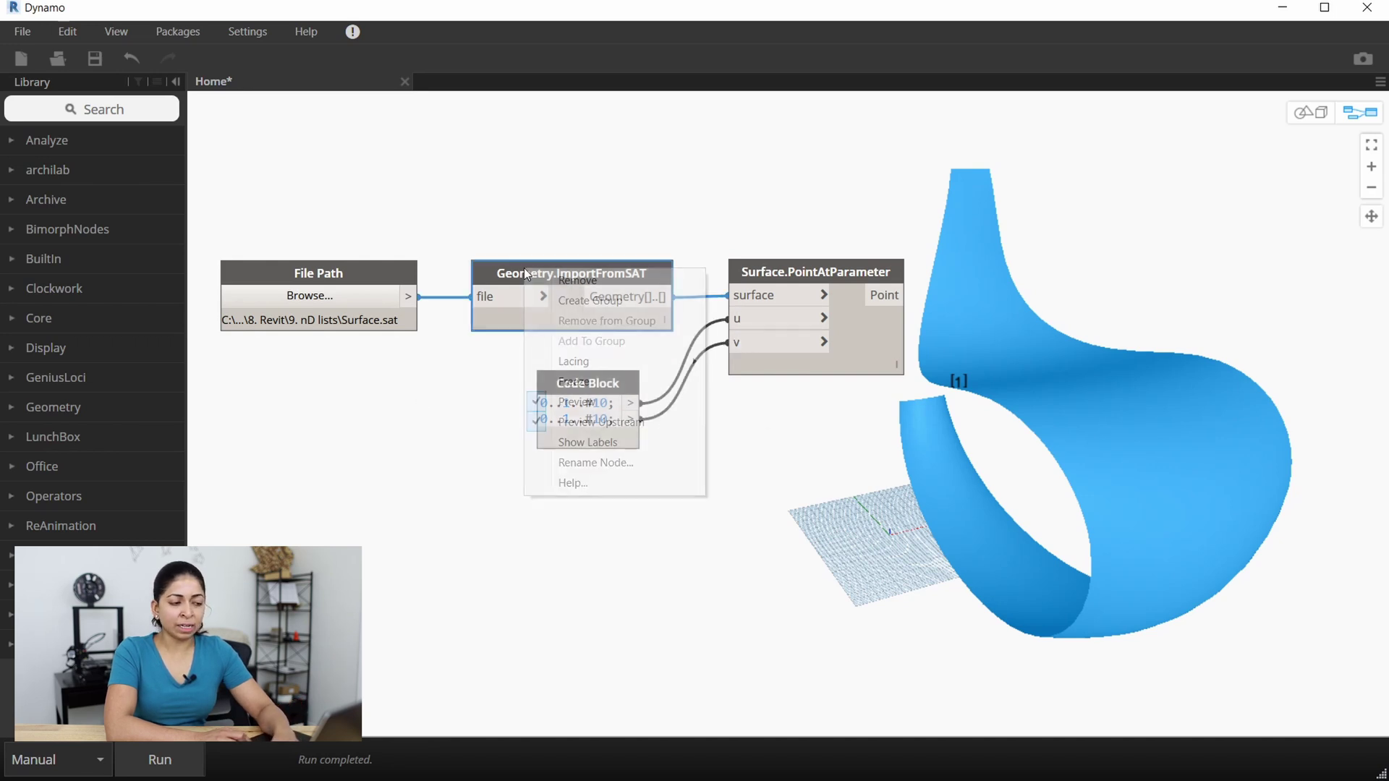
pyautogui.click(470, 474)
pyautogui.click(194, 757)
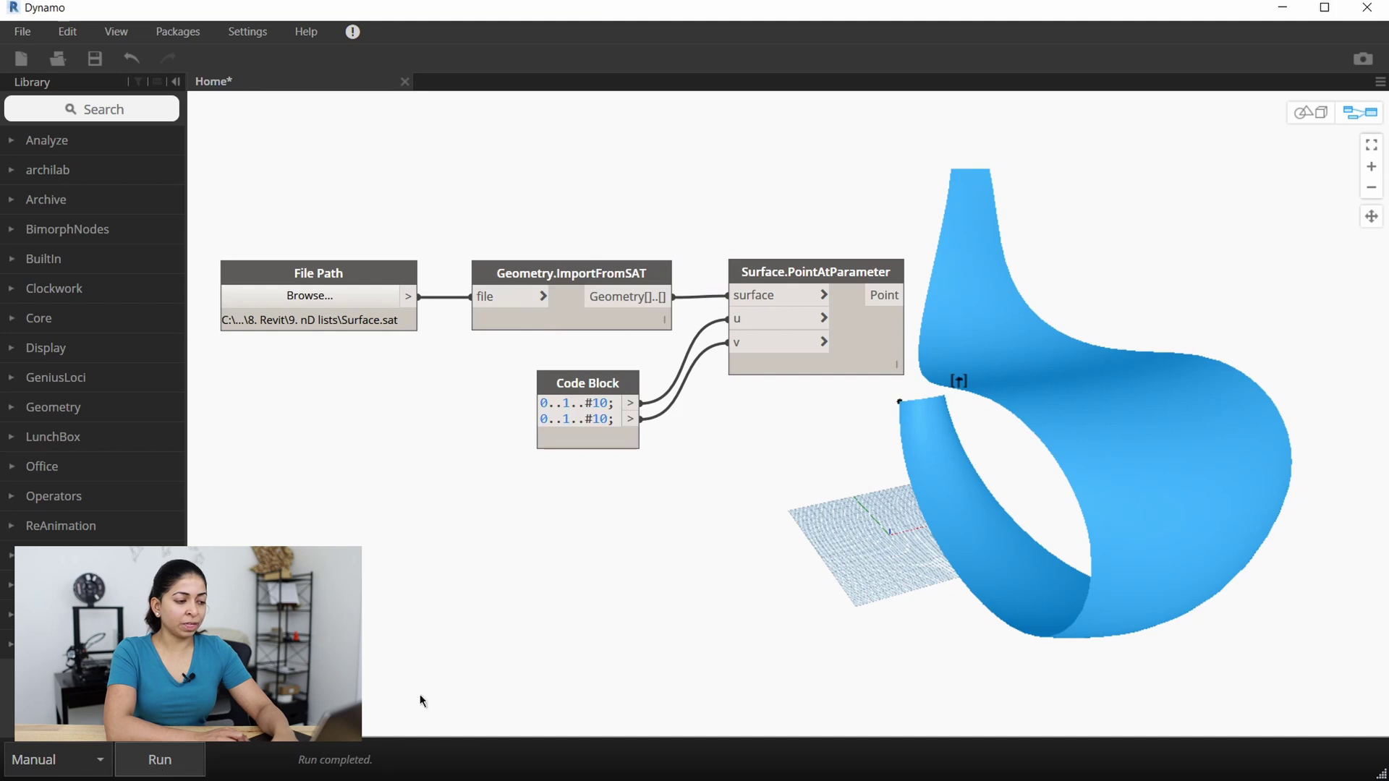
pyautogui.click(762, 289)
pyautogui.click(762, 290)
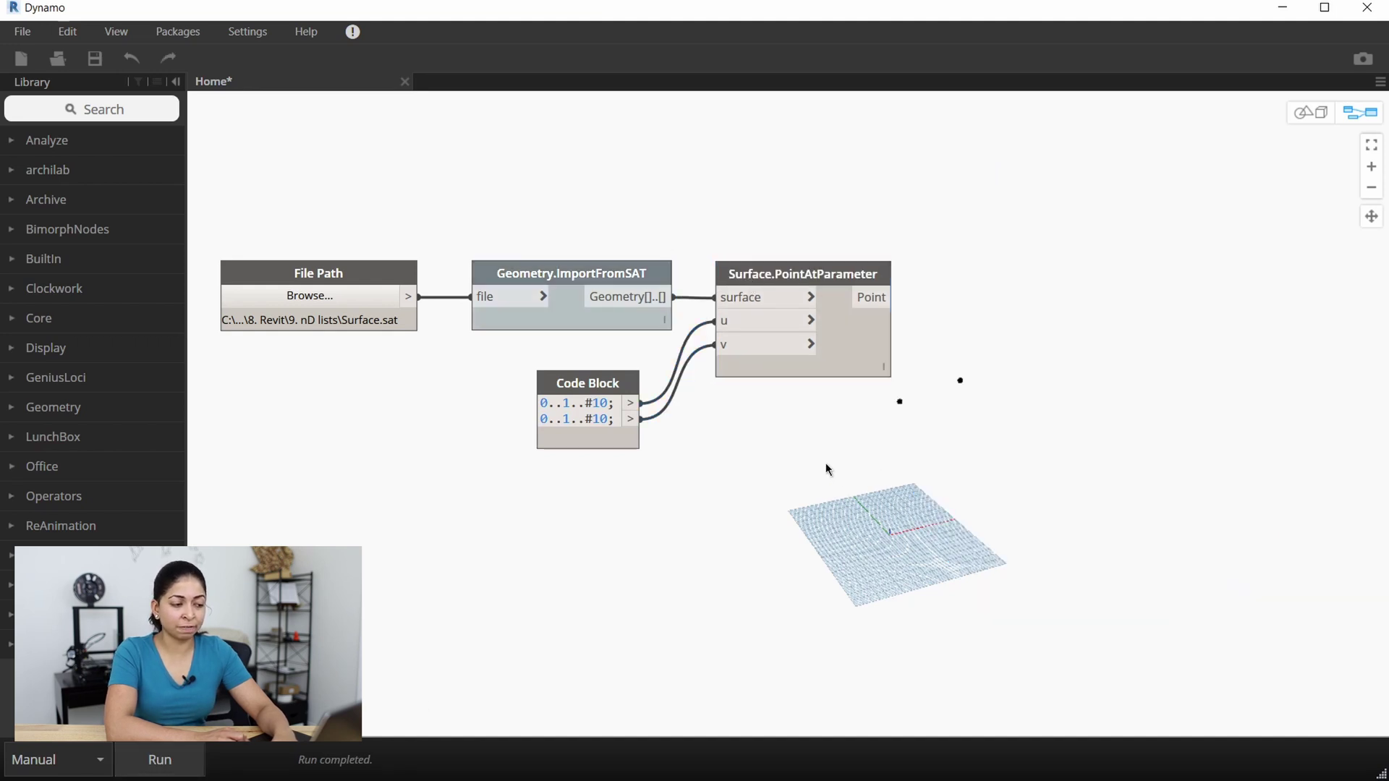
# Step: Set the lacing of Surface.PointAtParameter to Cross Product, run the graph and highlight the resulting points
pyautogui.rightClick(823, 277)
pyautogui.moveTo(991, 366)
pyautogui.click(1059, 405)
pyautogui.click(191, 756)
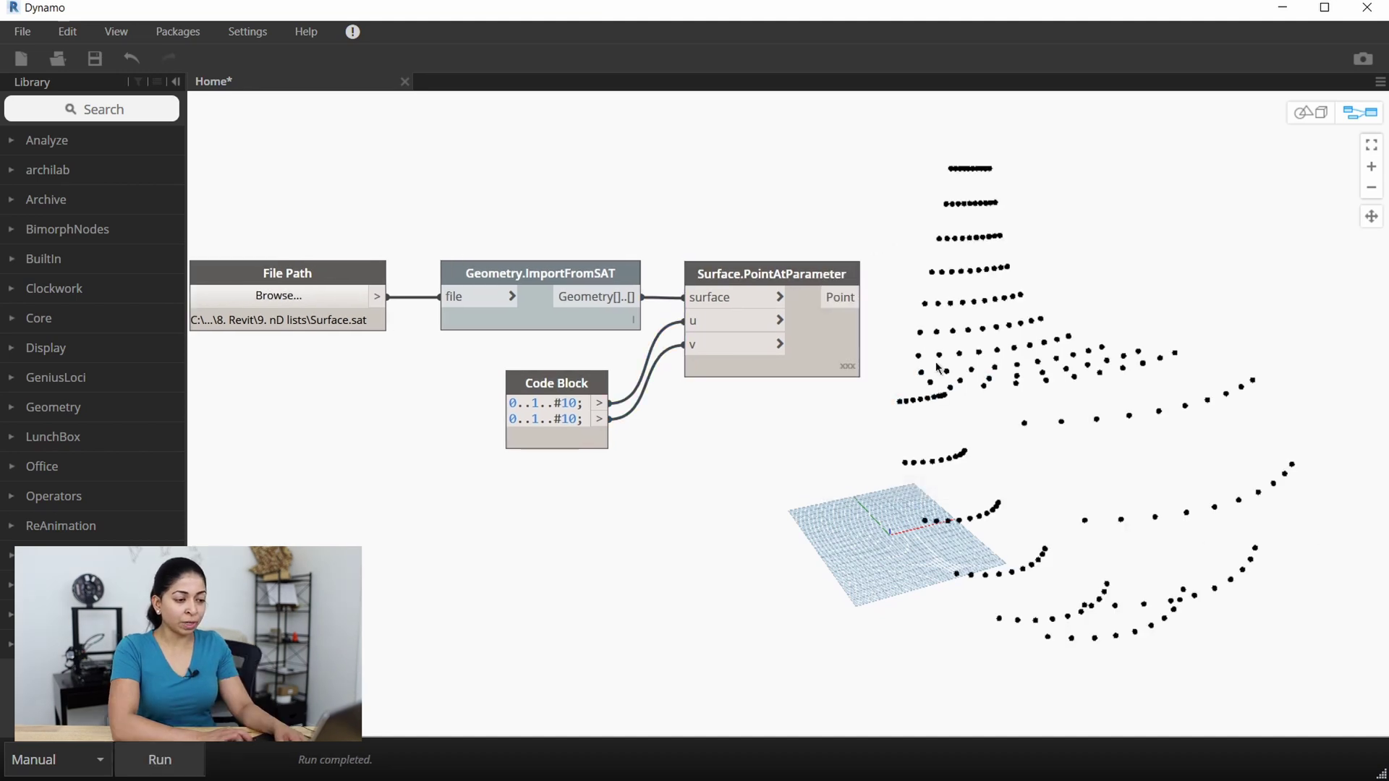
pyautogui.click(832, 279)
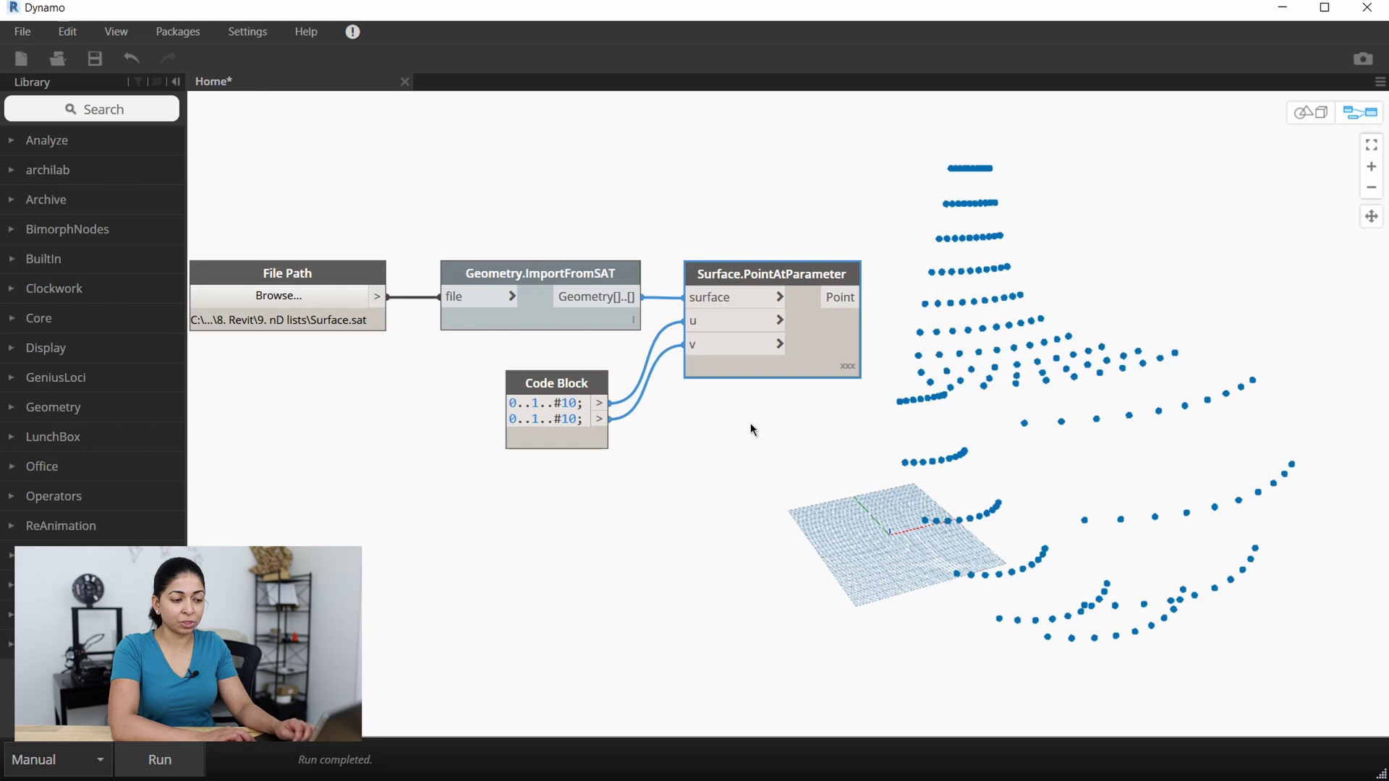
pyautogui.click(707, 505)
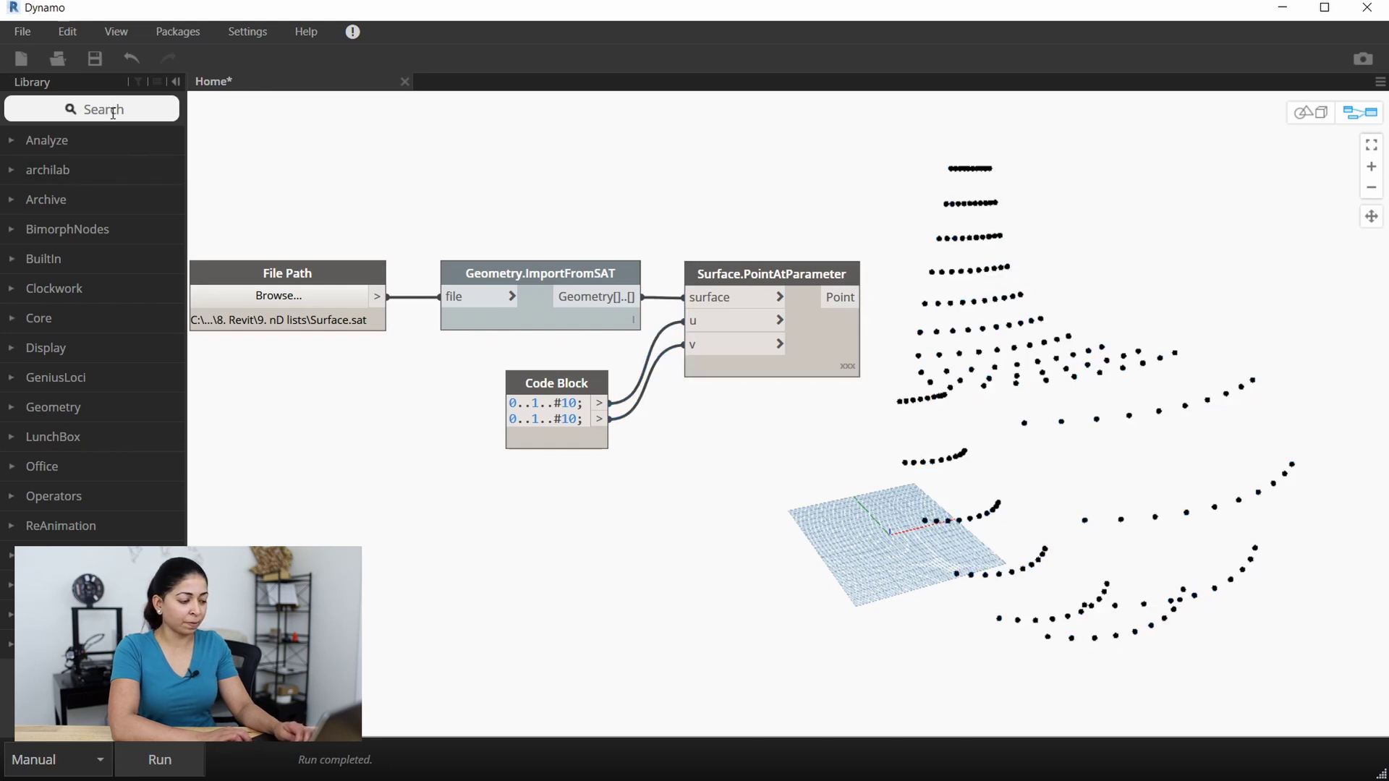
pyautogui.click(112, 107)
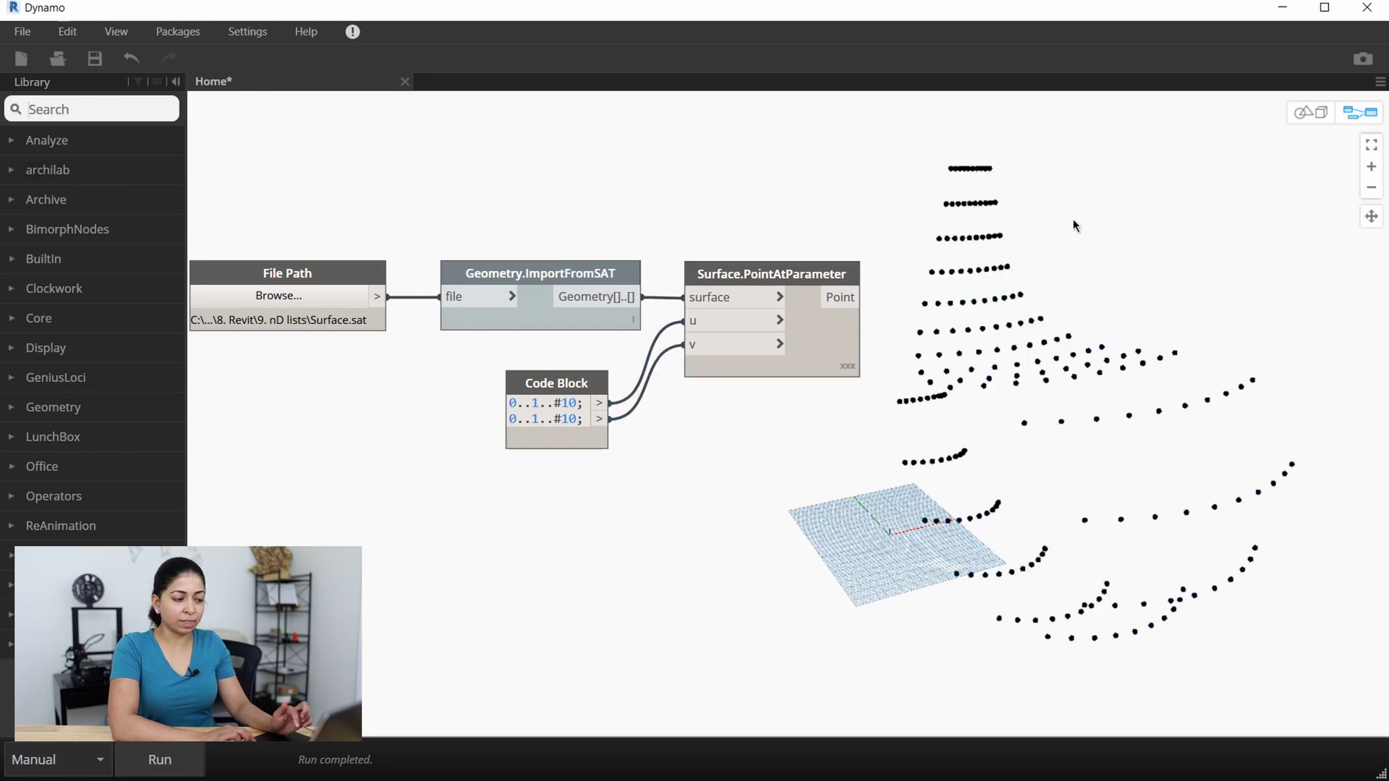
pyautogui.click(786, 275)
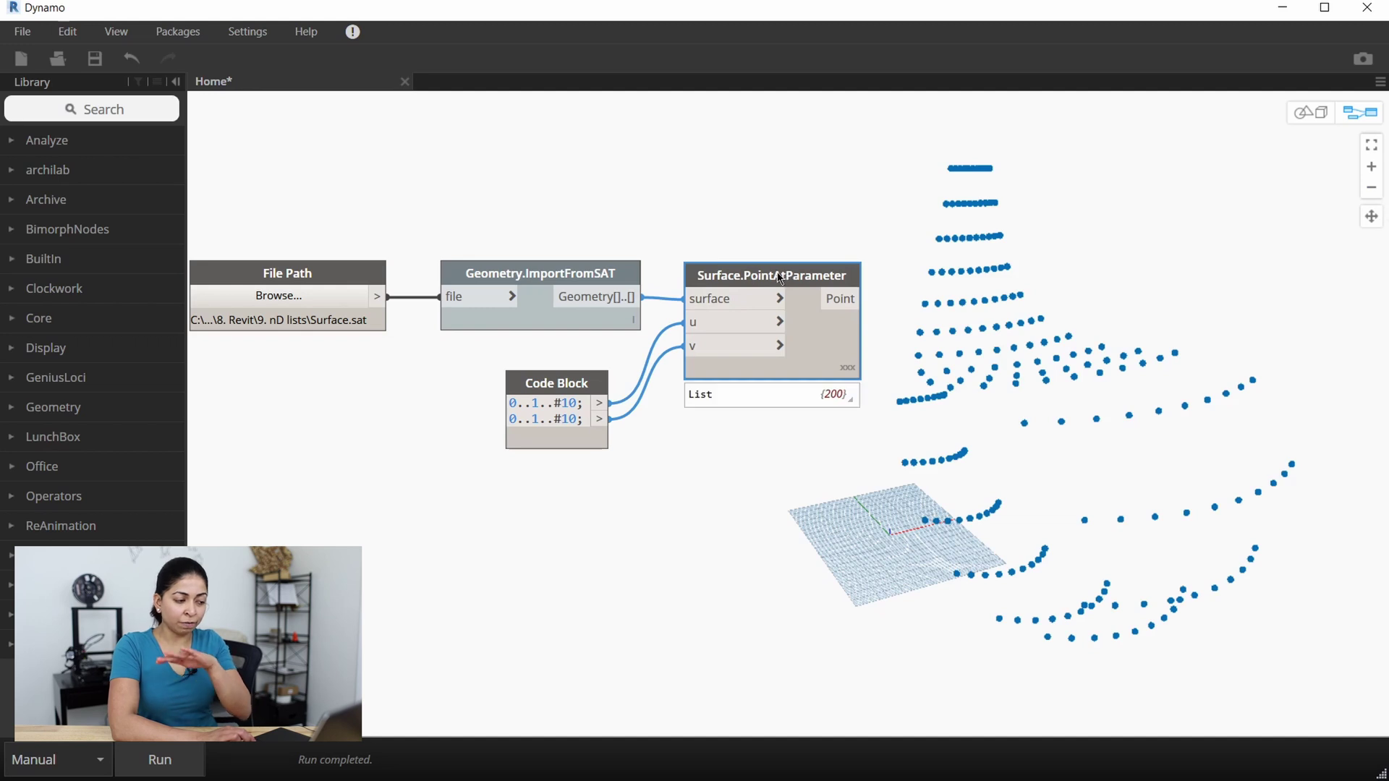
# Step: Add a Surface.Offset node and place it below the Code Block
pyautogui.click(132, 117)
pyautogui.write('survace')
pyautogui.press('BackSpace')
pyautogui.press('BackSpace')
pyautogui.press('BackSpace')
pyautogui.press('BackSpace')
pyautogui.press('BackSpace')
pyautogui.press('BackSpace')
pyautogui.press('BackSpace')
pyautogui.write('surface.off')
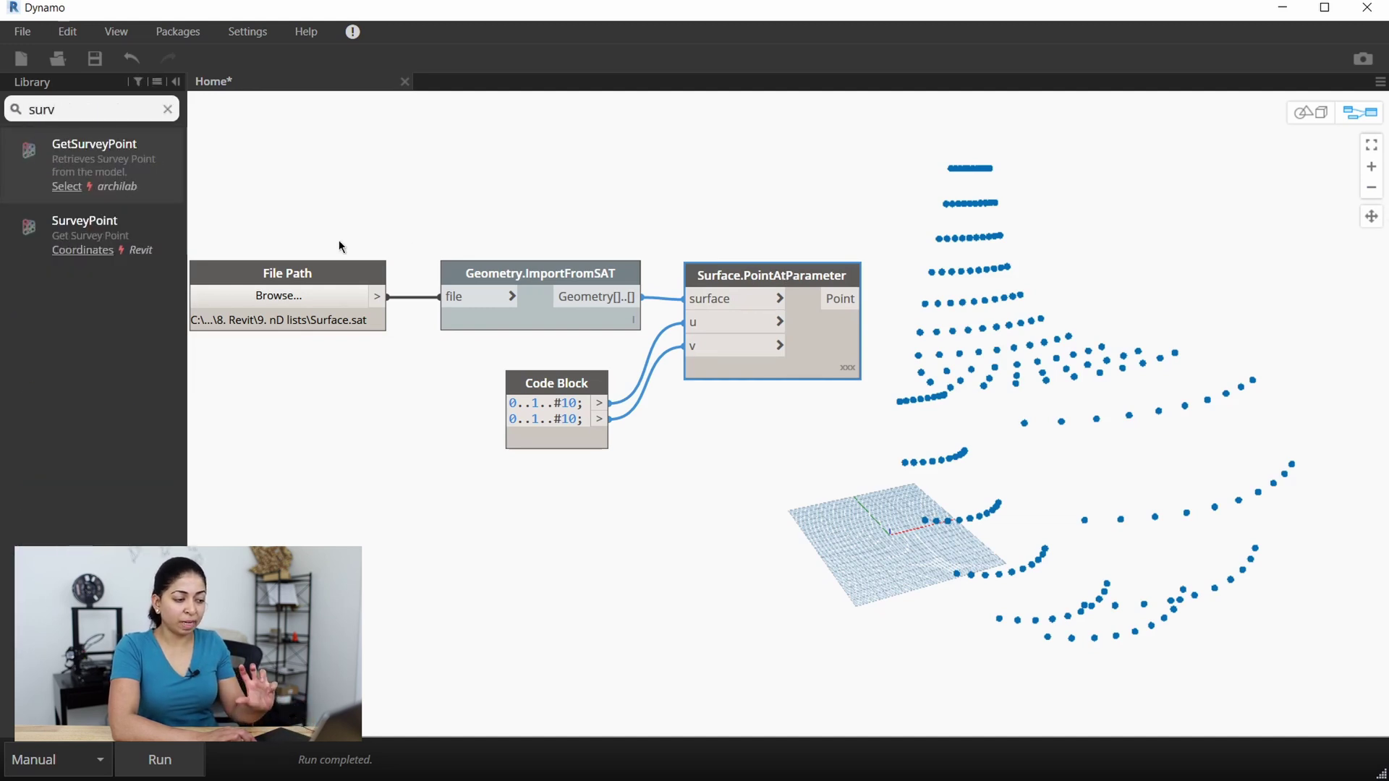
pyautogui.write('se')
pyautogui.press('Return')
pyautogui.moveTo(925, 473); pyautogui.dragTo(705, 491)
# Step: Spread out the Surface.PointAtParameter and Code Block nodes, and wire the imported geometry into Surface.Offset's surface input
pyautogui.moveTo(731, 276); pyautogui.dragTo(904, 273)
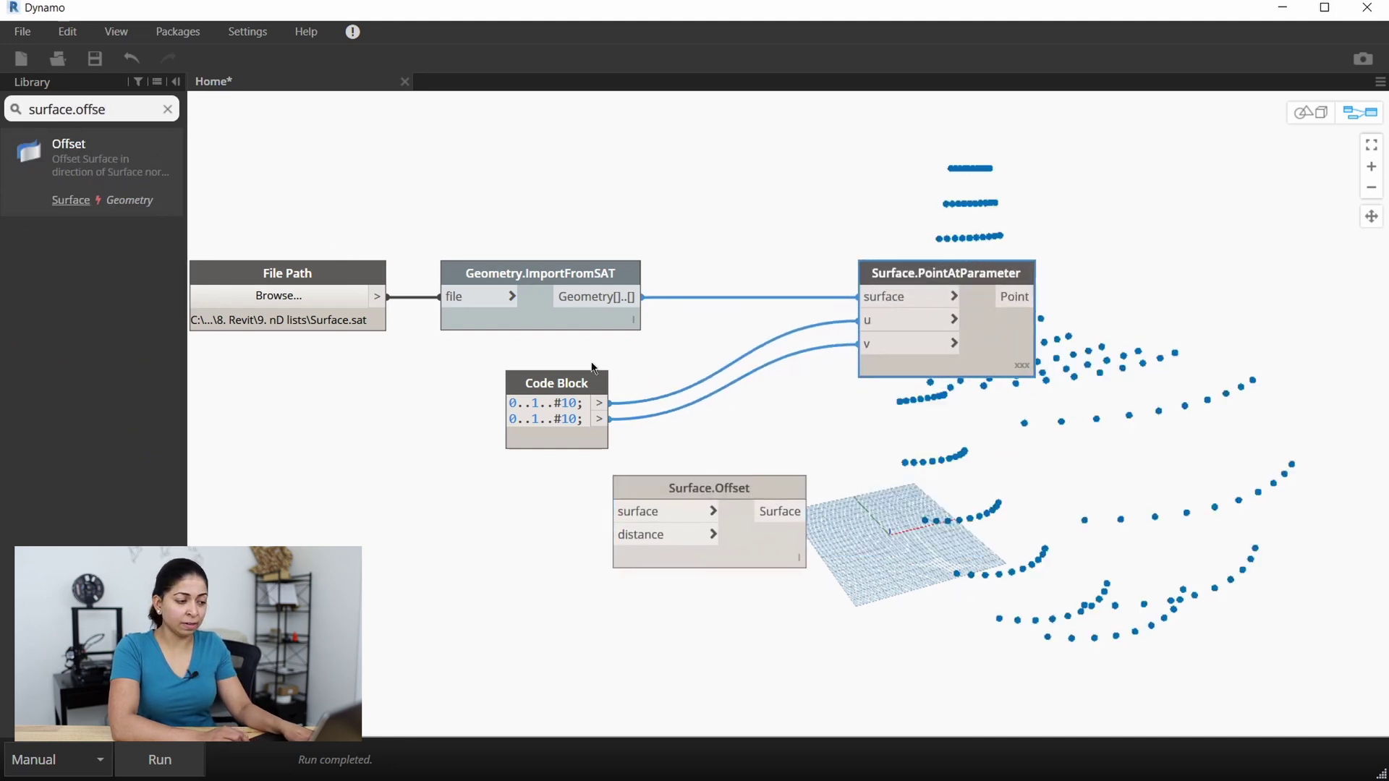
pyautogui.moveTo(550, 382); pyautogui.dragTo(755, 343)
pyautogui.click(643, 296)
pyautogui.click(618, 507)
pyautogui.moveTo(716, 482); pyautogui.dragTo(726, 449)
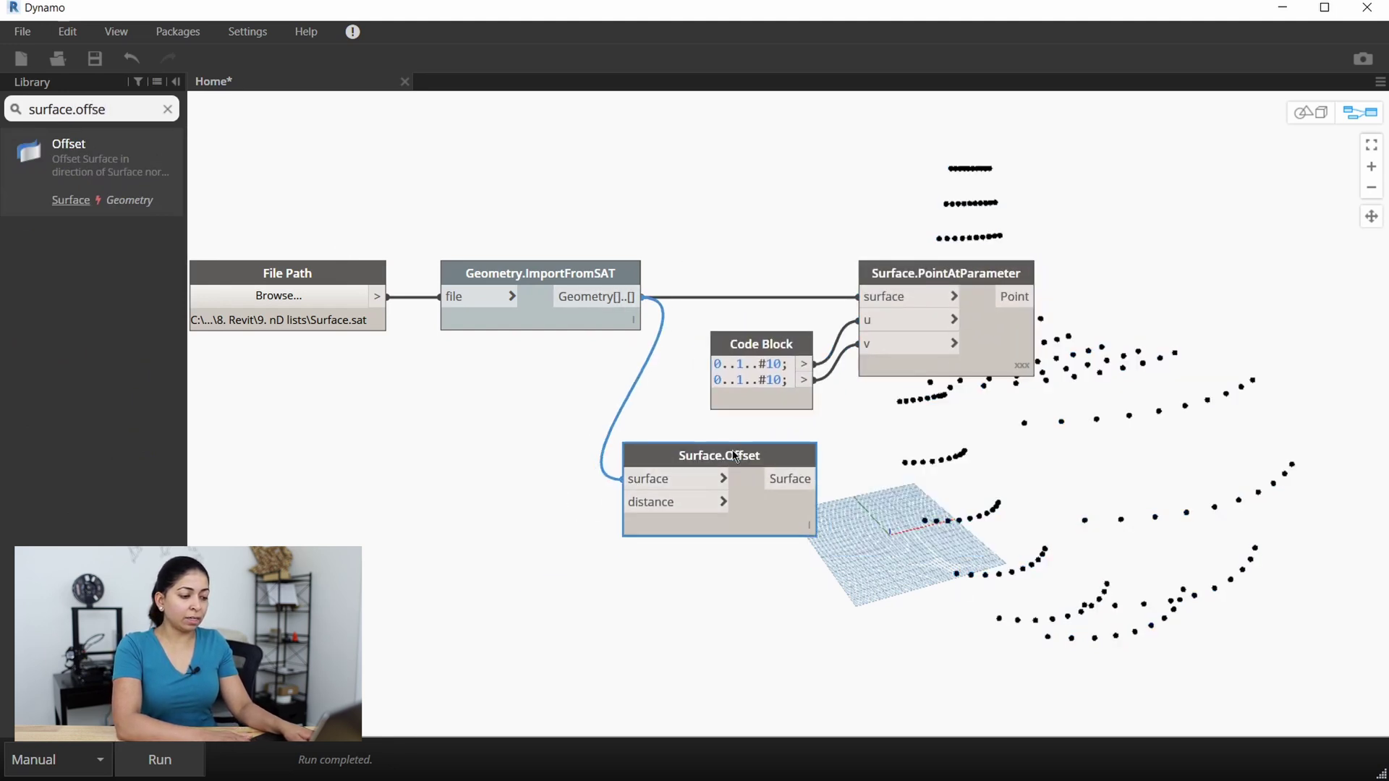
# Step: Add a Code Block with 10; beside Surface.Offset and wire it to the distance input
pyautogui.doubleClick(486, 511)
pyautogui.write('10;')
pyautogui.click(479, 536)
pyautogui.click(470, 521)
pyautogui.click(624, 502)
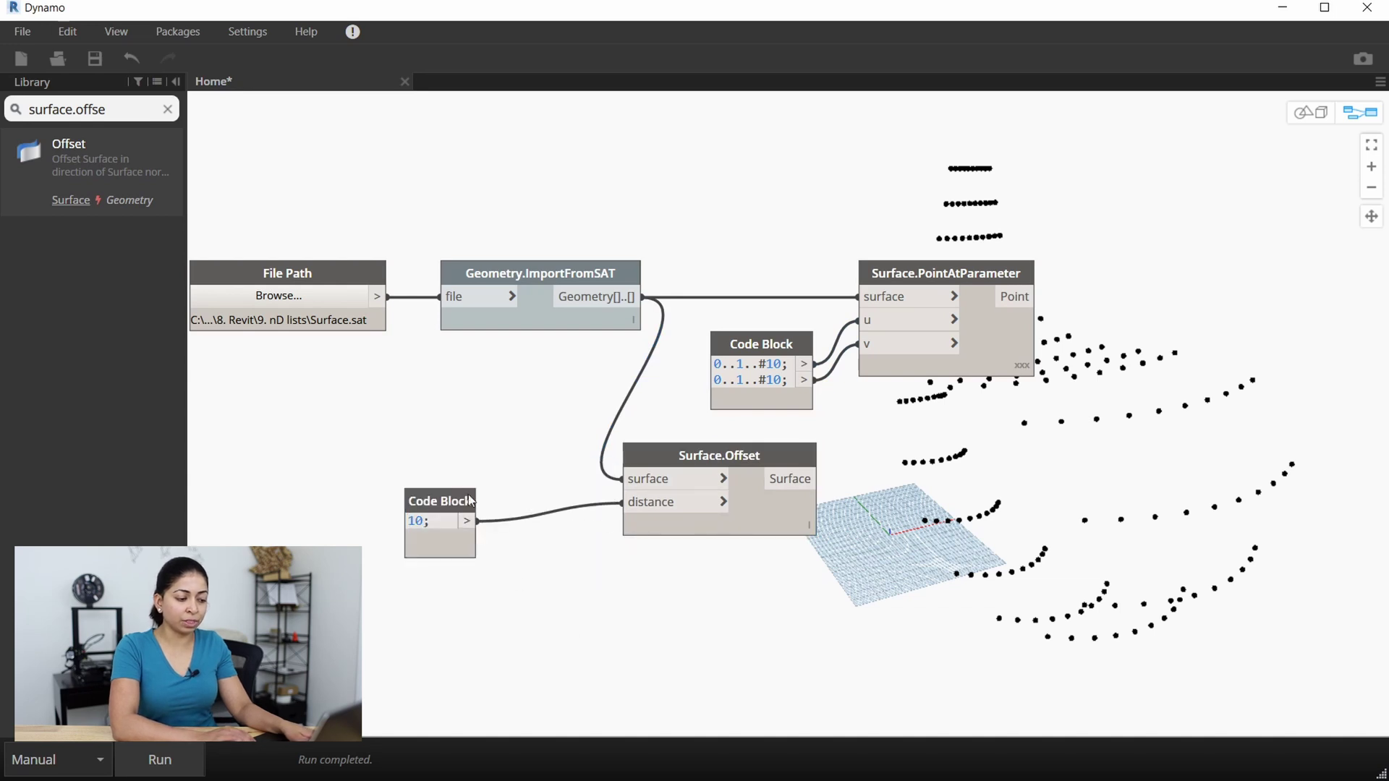
pyautogui.moveTo(449, 499); pyautogui.dragTo(545, 487)
# Step: Duplicate Surface.PointAtParameter with its u and v ranges below the original, wire the offset surface into the copy and run the graph
pyautogui.click(890, 282)
pyautogui.moveTo(931, 284); pyautogui.dragTo(694, 245, button='middle')
pyautogui.moveTo(694, 246); pyautogui.dragTo(713, 245)
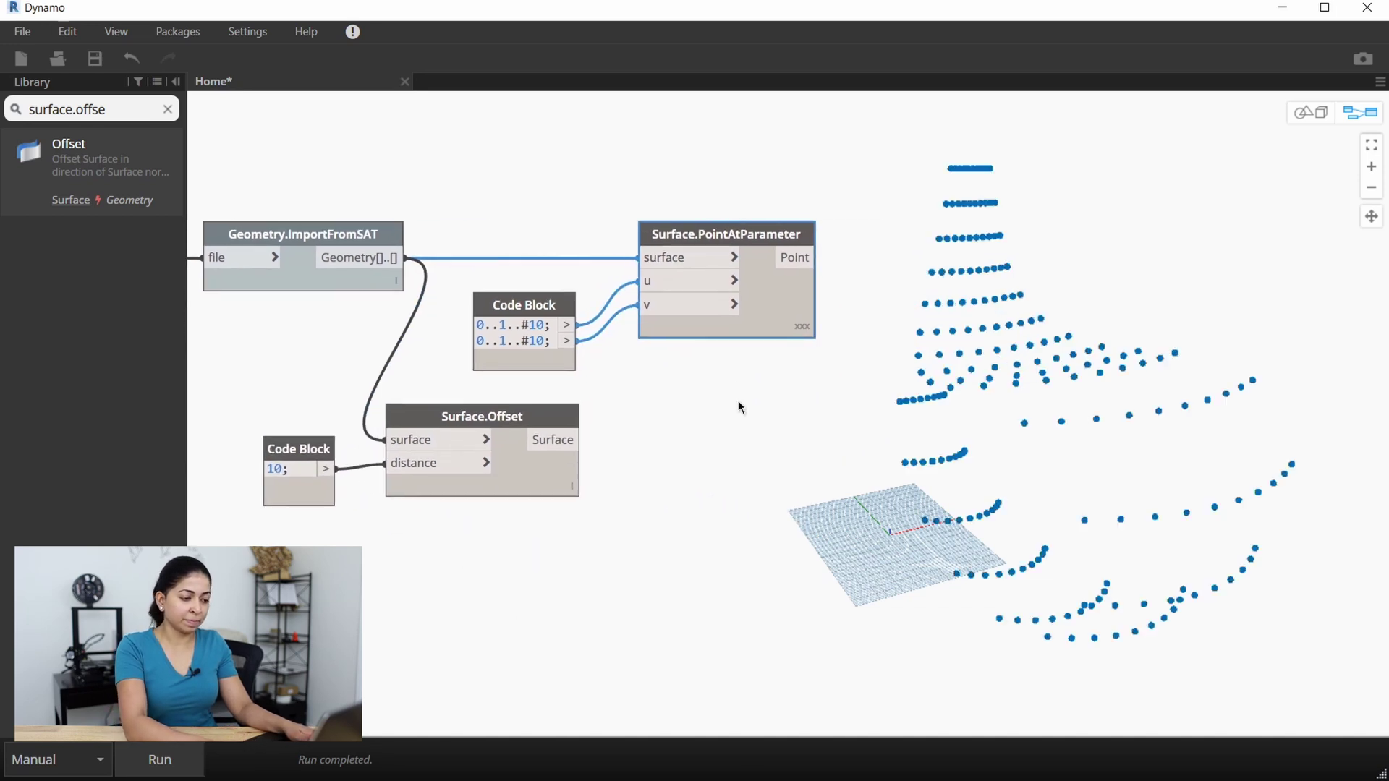
pyautogui.hotkey('ctrl', 'c')
pyautogui.hotkey('ctrl', 'v')
pyautogui.click(568, 442)
pyautogui.moveTo(847, 314); pyautogui.dragTo(687, 381)
pyautogui.click(700, 395)
pyautogui.moveTo(706, 233); pyautogui.dragTo(719, 231)
pyautogui.click(167, 757)
pyautogui.click(653, 643)
pyautogui.click(731, 380)
# Step: Turn off the preview of Surface.Offset and check the lower Surface.PointAtParameter node's points and lacing
pyautogui.click(523, 418)
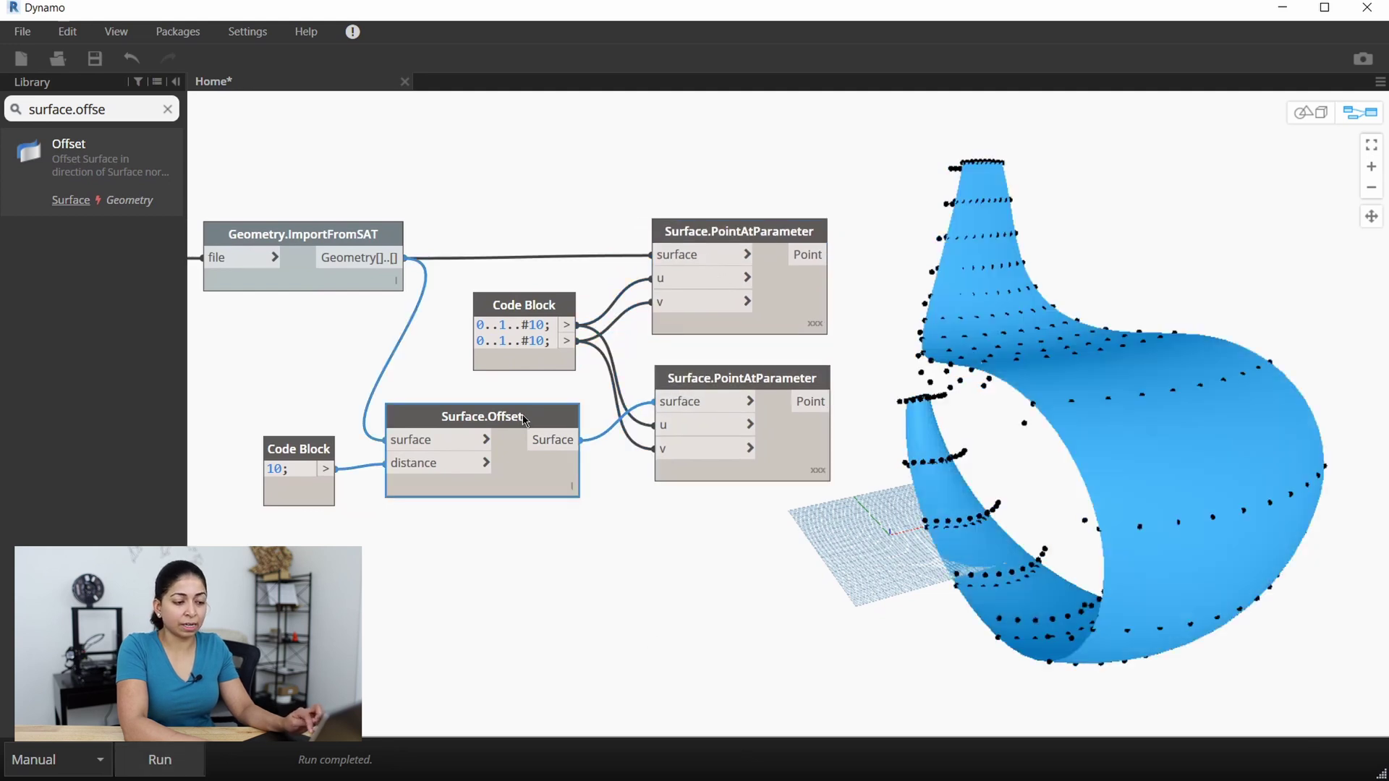
pyautogui.rightClick(523, 418)
pyautogui.click(555, 551)
pyautogui.click(706, 379)
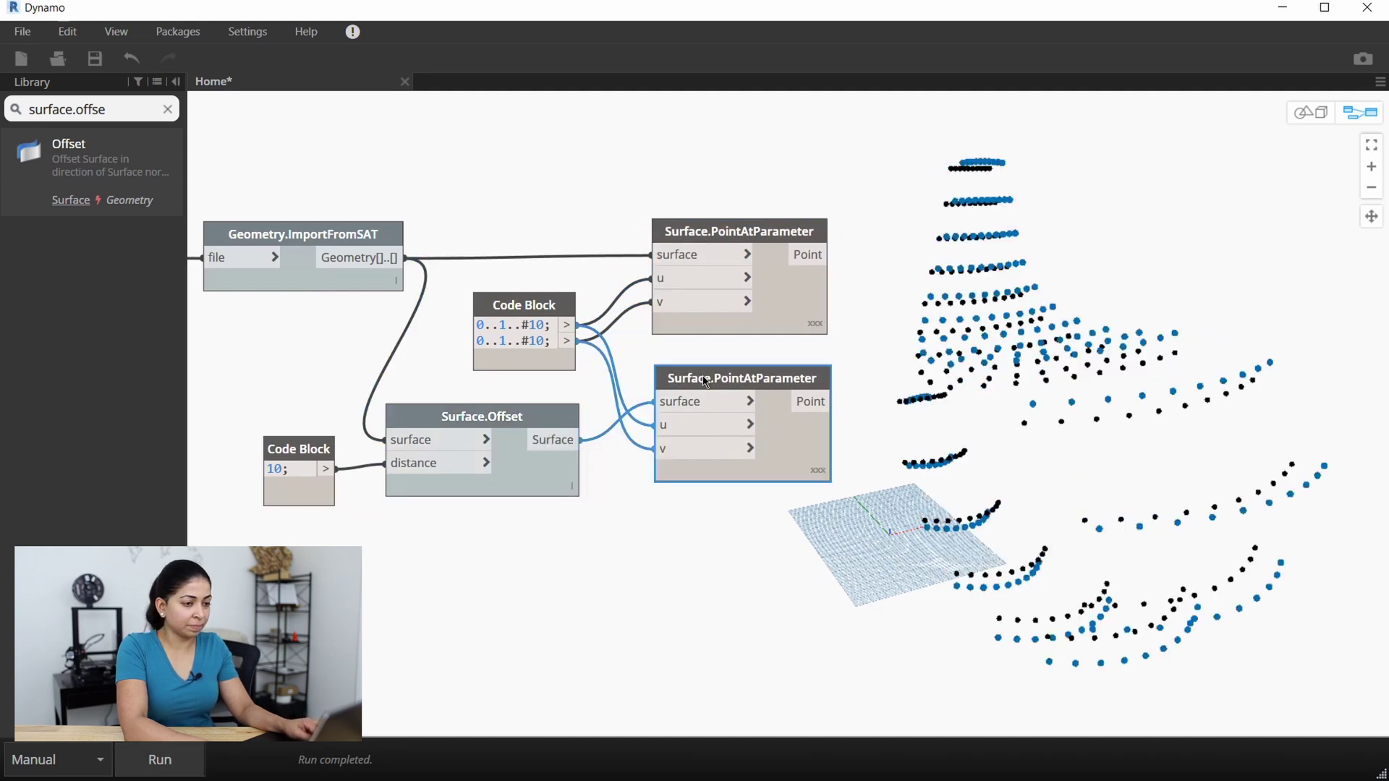
pyautogui.rightClick(705, 378)
pyautogui.moveTo(805, 472)
pyautogui.click(557, 598)
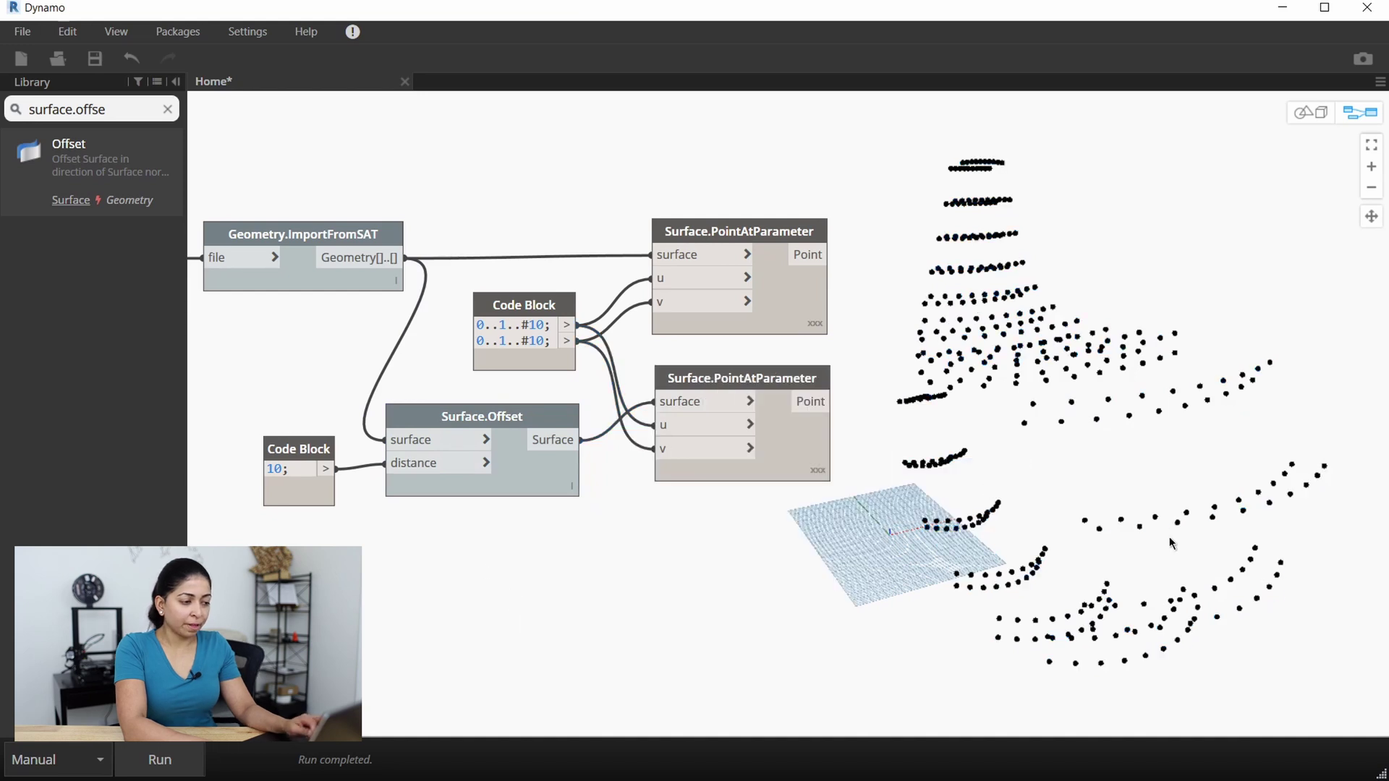
# Step: Add a NurbsCurve.ByPoints (points) node and wire the upper Surface.PointAtParameter output into it
pyautogui.hotkey('ctrl', 'a')
pyautogui.write('nurbscurve.bypoints')
pyautogui.press('Return')
pyautogui.moveTo(862, 386); pyautogui.dragTo(998, 236)
pyautogui.click(808, 254)
pyautogui.click(897, 259)
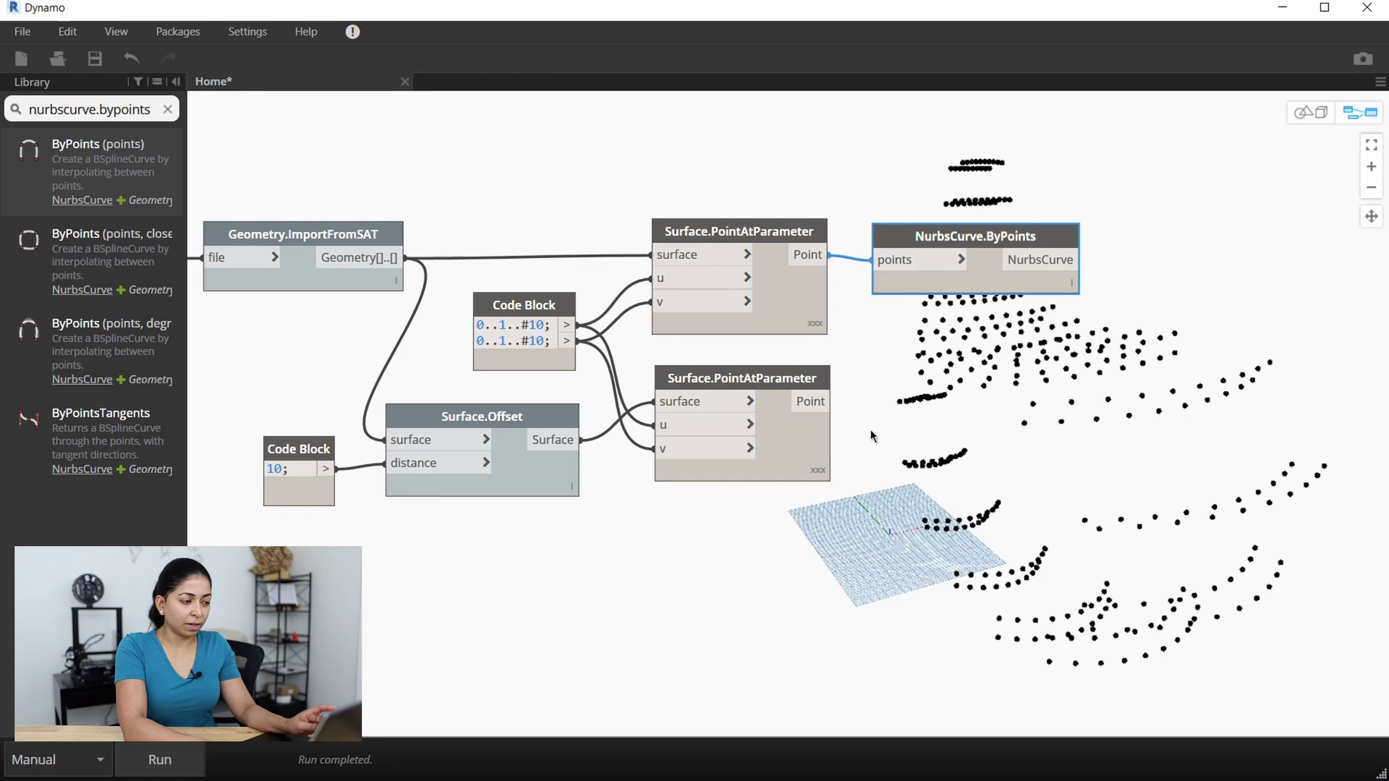
# Step: Duplicate NurbsCurve.ByPoints for the lower Surface.PointAtParameter points, run the graph and turn off the upper Surface.PointAtParameter node's preview
pyautogui.moveTo(1022, 206); pyautogui.dragTo(853, 202, button='middle')
pyautogui.hotkey('ctrl', 'c')
pyautogui.hotkey('ctrl', 'v')
pyautogui.moveTo(970, 261)
pyautogui.mouseDown()
pyautogui.moveTo(823, 332)
pyautogui.moveTo(743, 406)
pyautogui.mouseUp()
pyautogui.click(647, 400)
pyautogui.click(761, 399)
pyautogui.click(153, 761)
pyautogui.rightClick(514, 226)
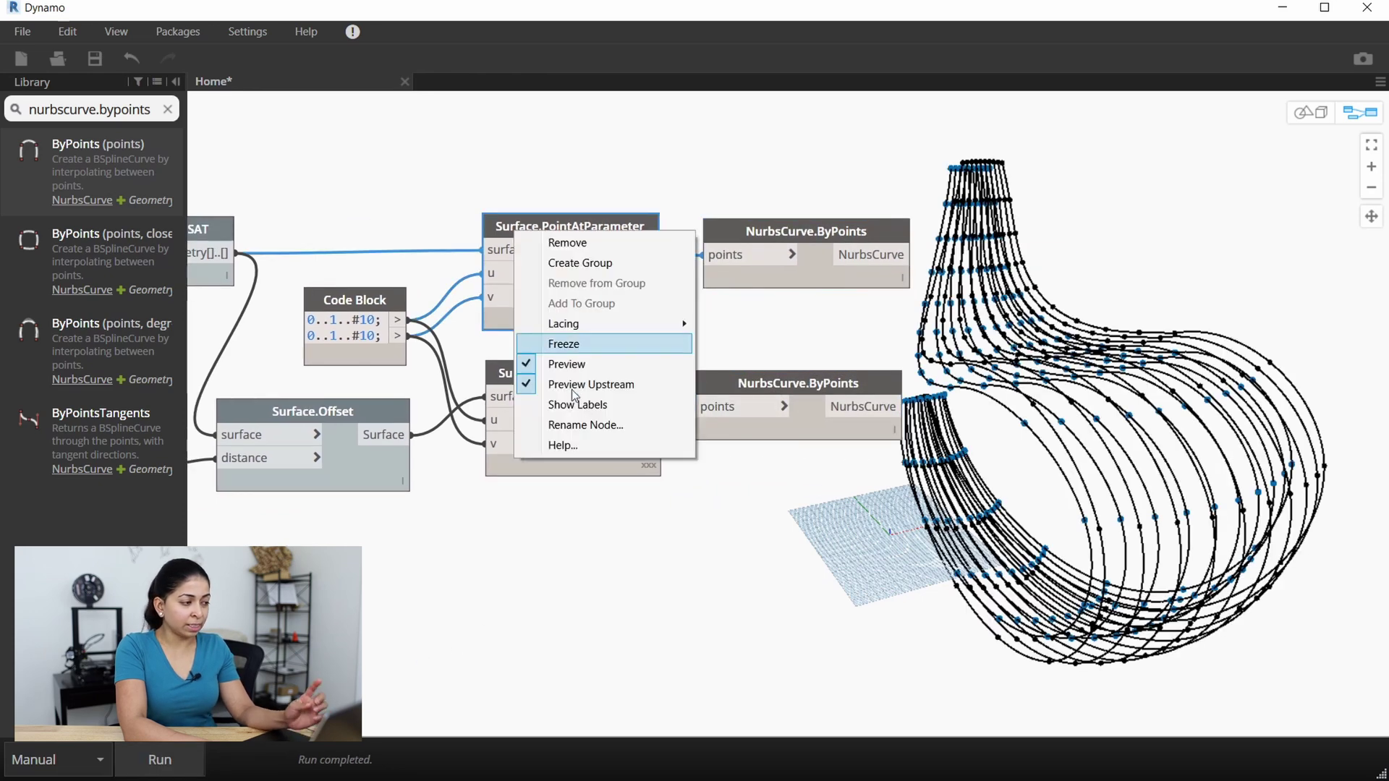
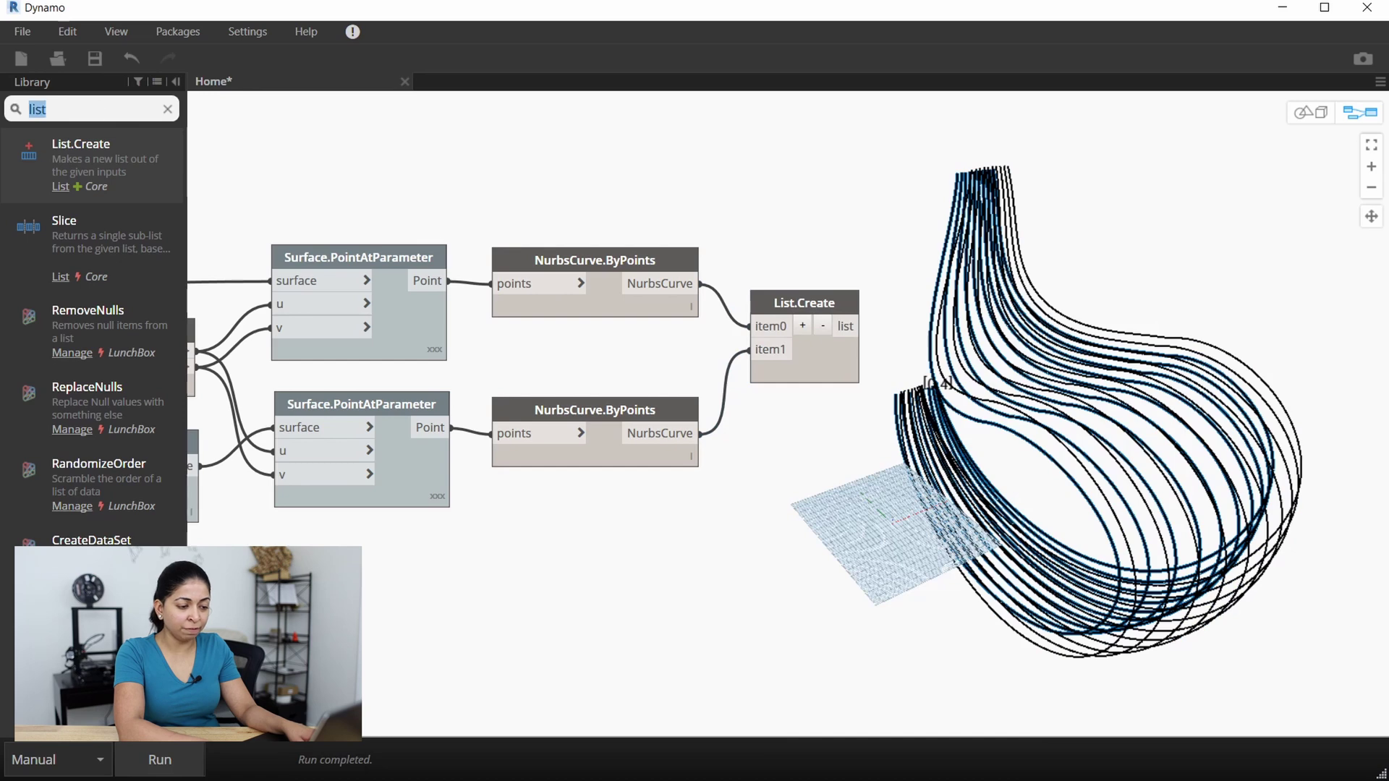
# Step: Try lofting the combined curve lists by wiring List.Create's output into a Surface.ByLoft (crossSections) node and running the graph
pyautogui.write('surface')
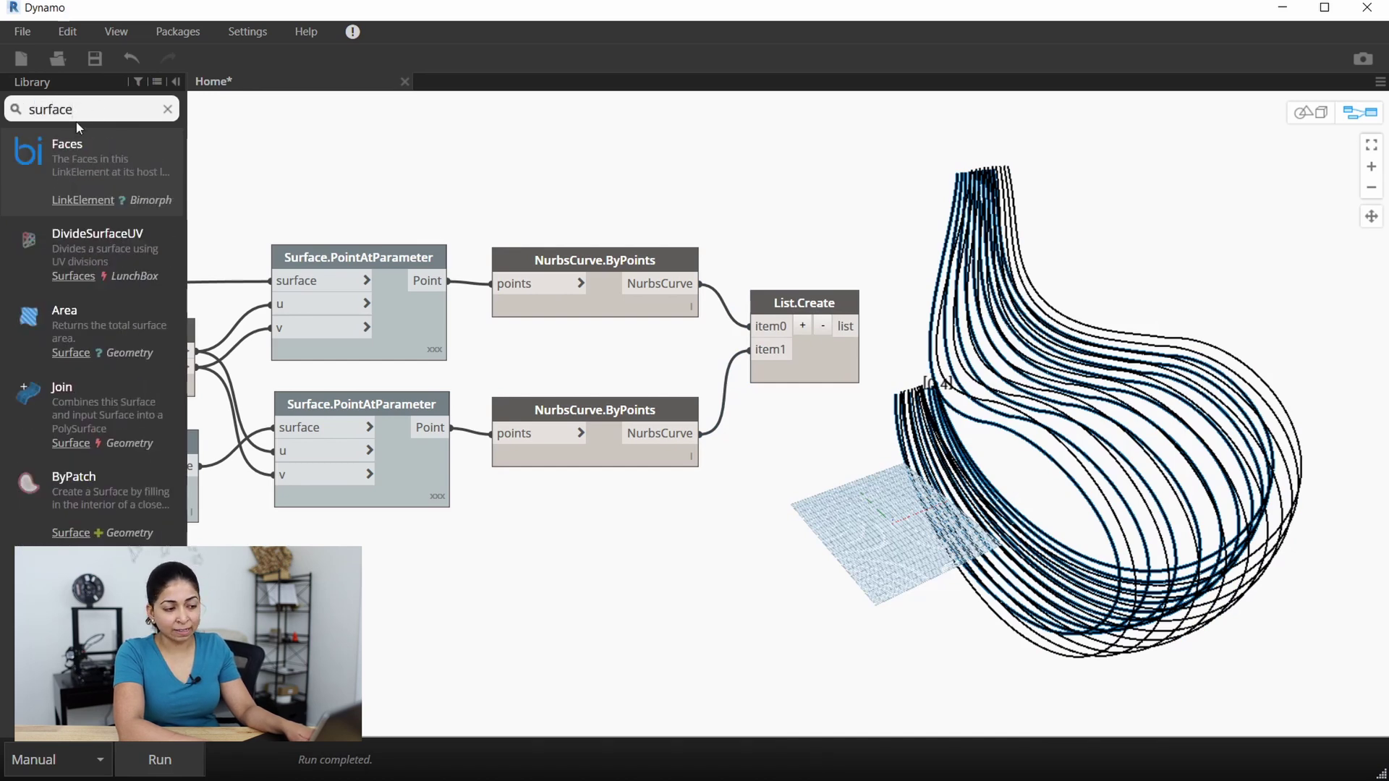
pyautogui.write('.byloft')
pyautogui.click(108, 166)
pyautogui.moveTo(934, 362); pyautogui.dragTo(952, 299)
pyautogui.moveTo(845, 326); pyautogui.dragTo(927, 325)
pyautogui.click(165, 759)
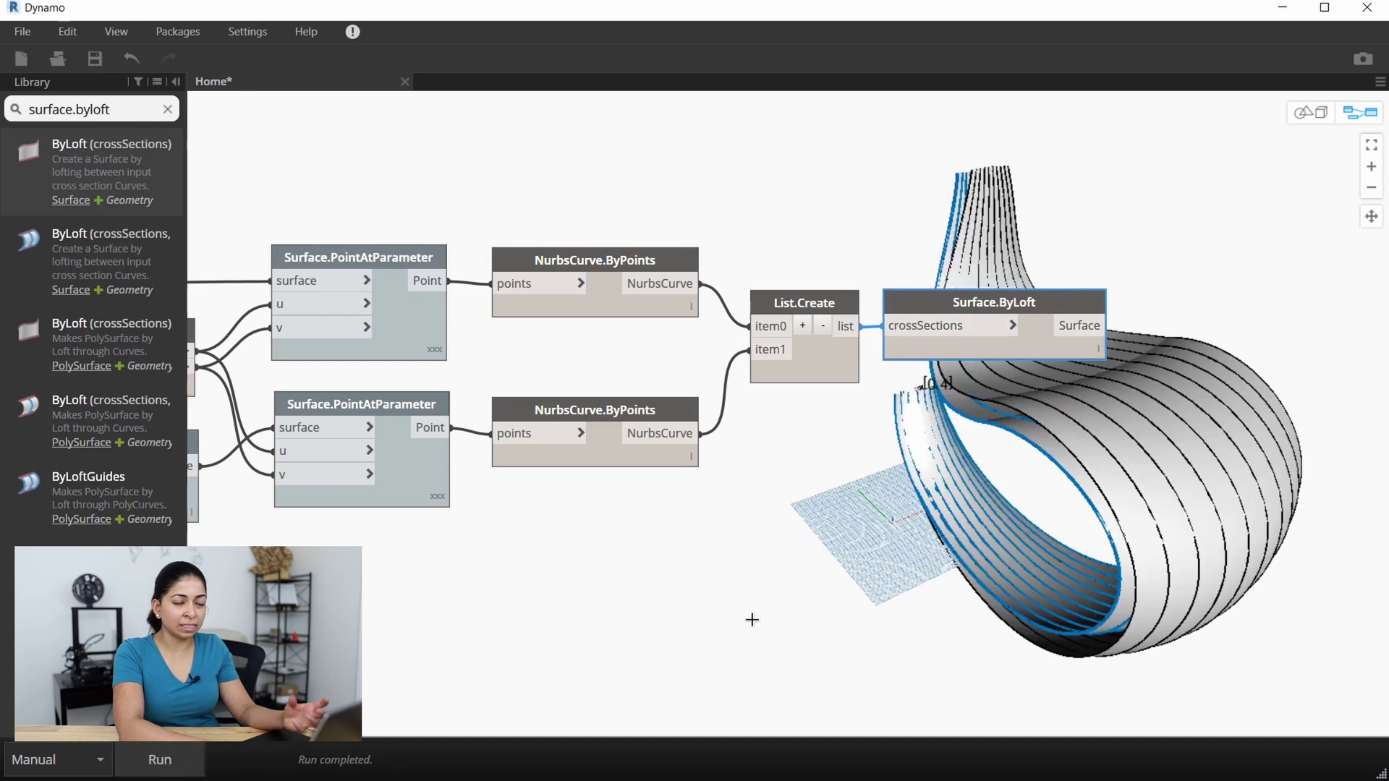
# Step: Examine how the lofted surface connects the original and offset curves in the 3D preview
pyautogui.click(753, 620)
pyautogui.scroll(-3, 758, 580)
pyautogui.scroll(3, 757, 580)
pyautogui.moveTo(694, 562); pyautogui.dragTo(457, 569, button='middle')
pyautogui.rightClick(660, 587)
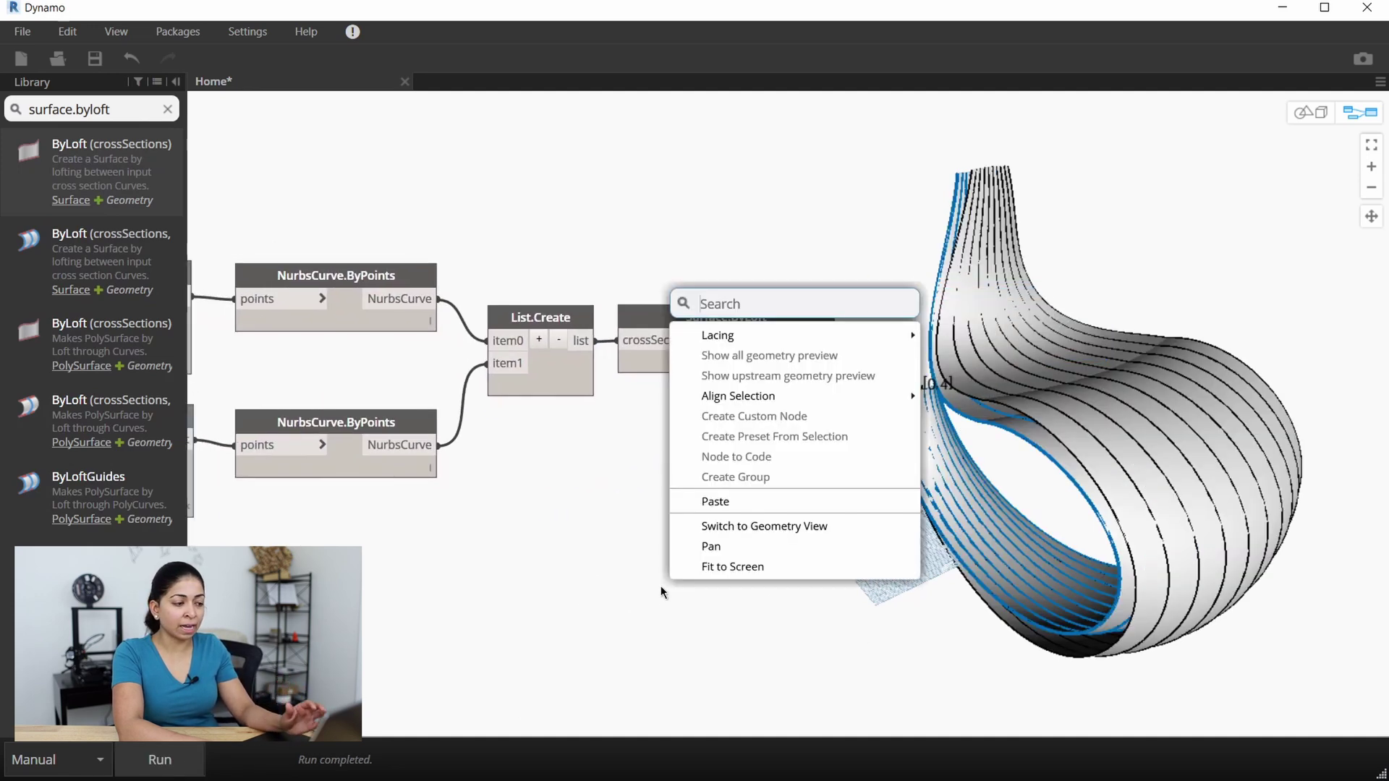
pyautogui.click(738, 526)
pyautogui.moveTo(774, 623); pyautogui.dragTo(781, 589, button='right')
pyautogui.rightClick(614, 537)
pyautogui.click(662, 549)
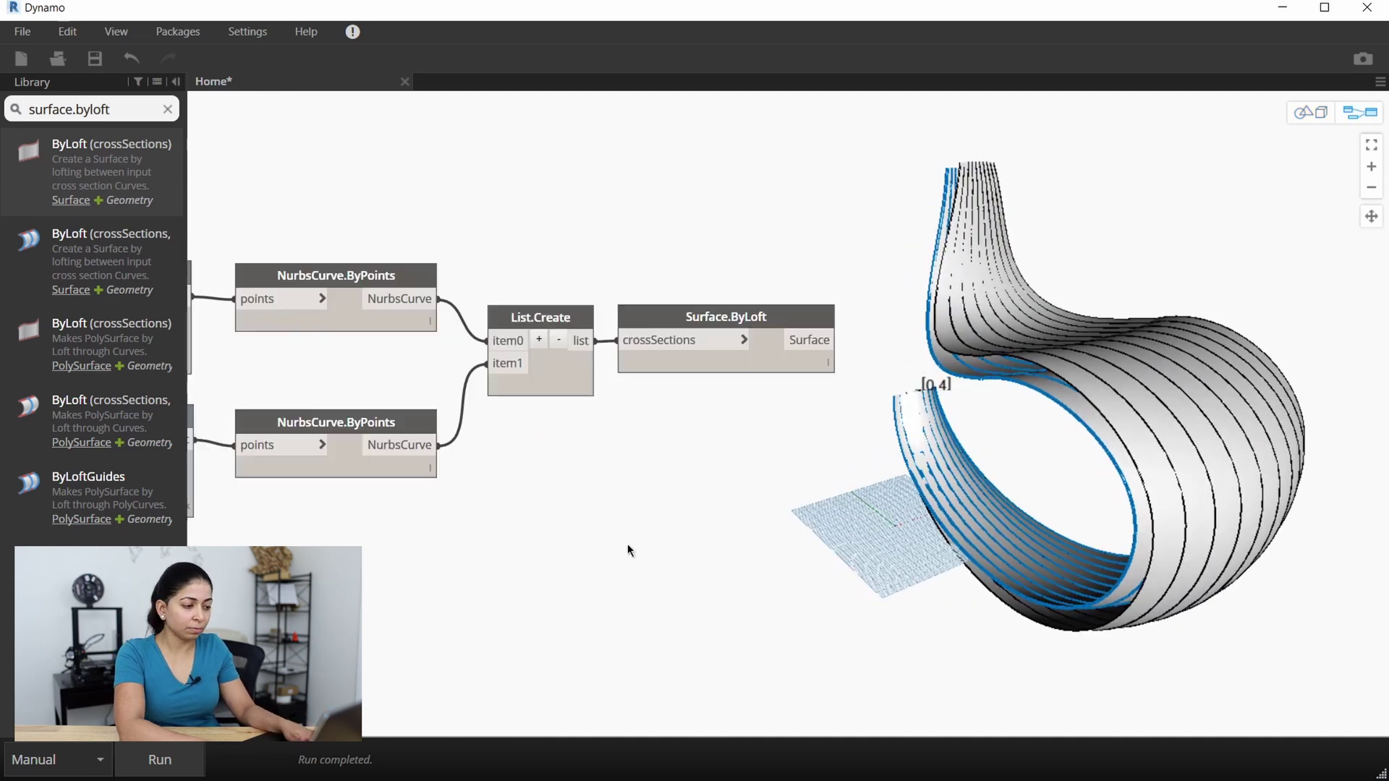
# Step: Replace List.Create and Surface.ByLoft with a List.Combine node, wiring the two NurbsCurve.ByPoints outputs into list1 and list2
pyautogui.moveTo(753, 486); pyautogui.dragTo(527, 238)
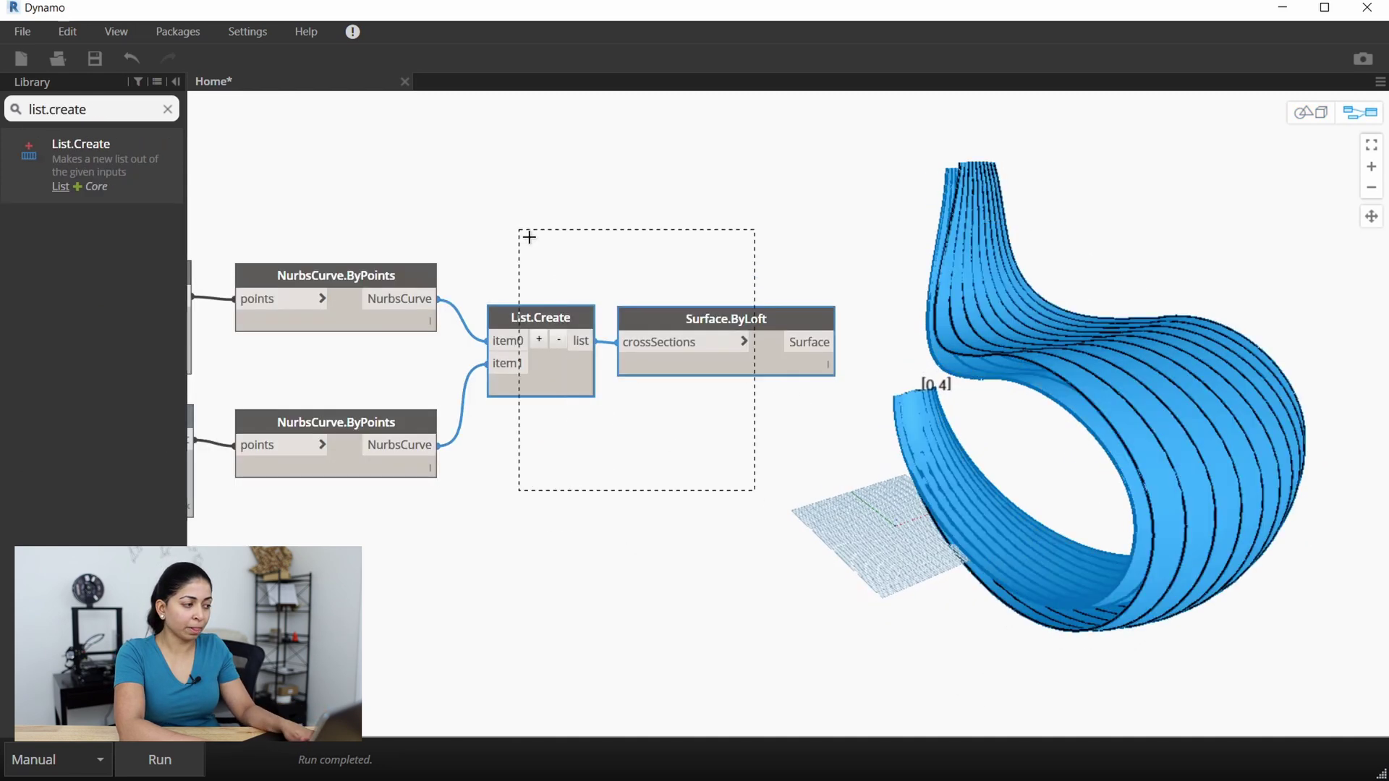
pyautogui.press('Delete')
pyautogui.click(121, 113)
pyautogui.hotkey('ctrl', 'a')
pyautogui.press('BackSpace')
pyautogui.write('list.combin')
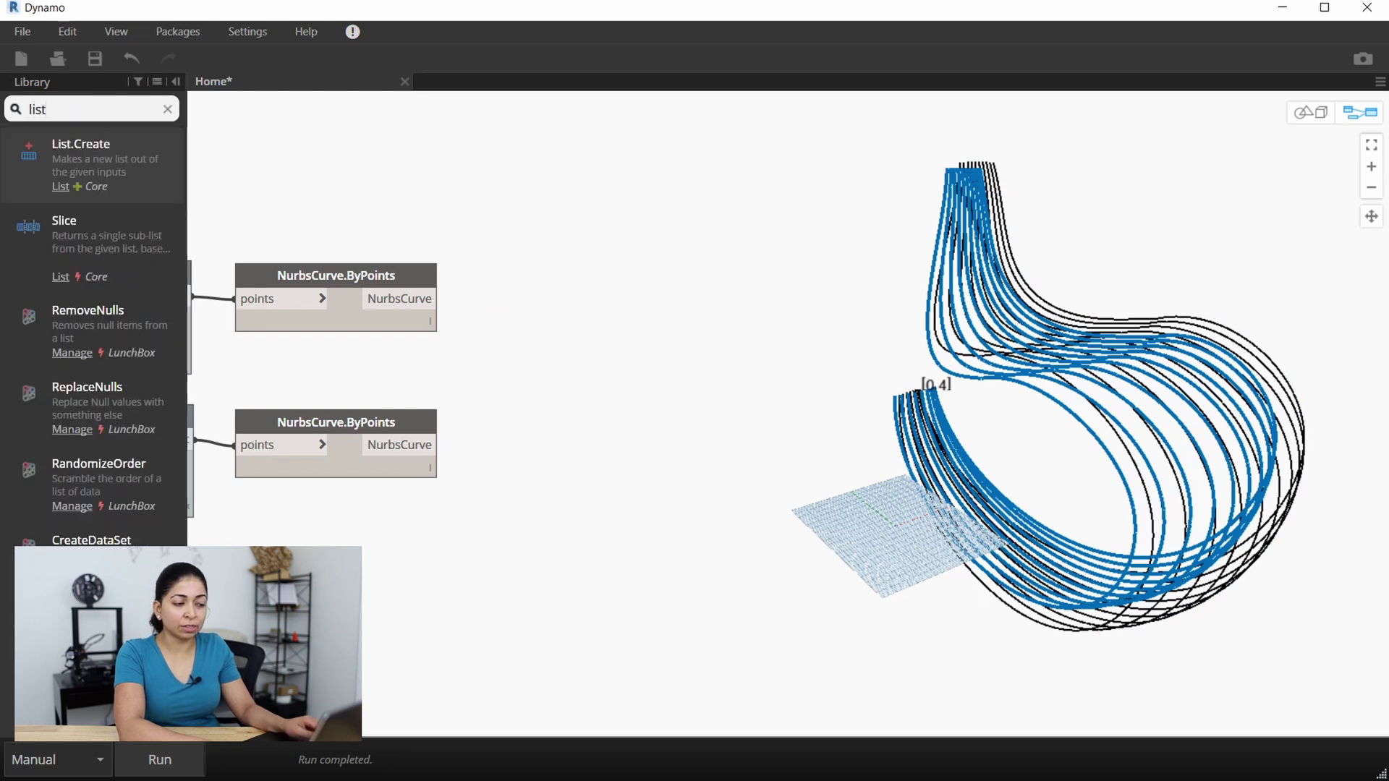
pyautogui.press('Return')
pyautogui.moveTo(806, 418); pyautogui.dragTo(564, 322)
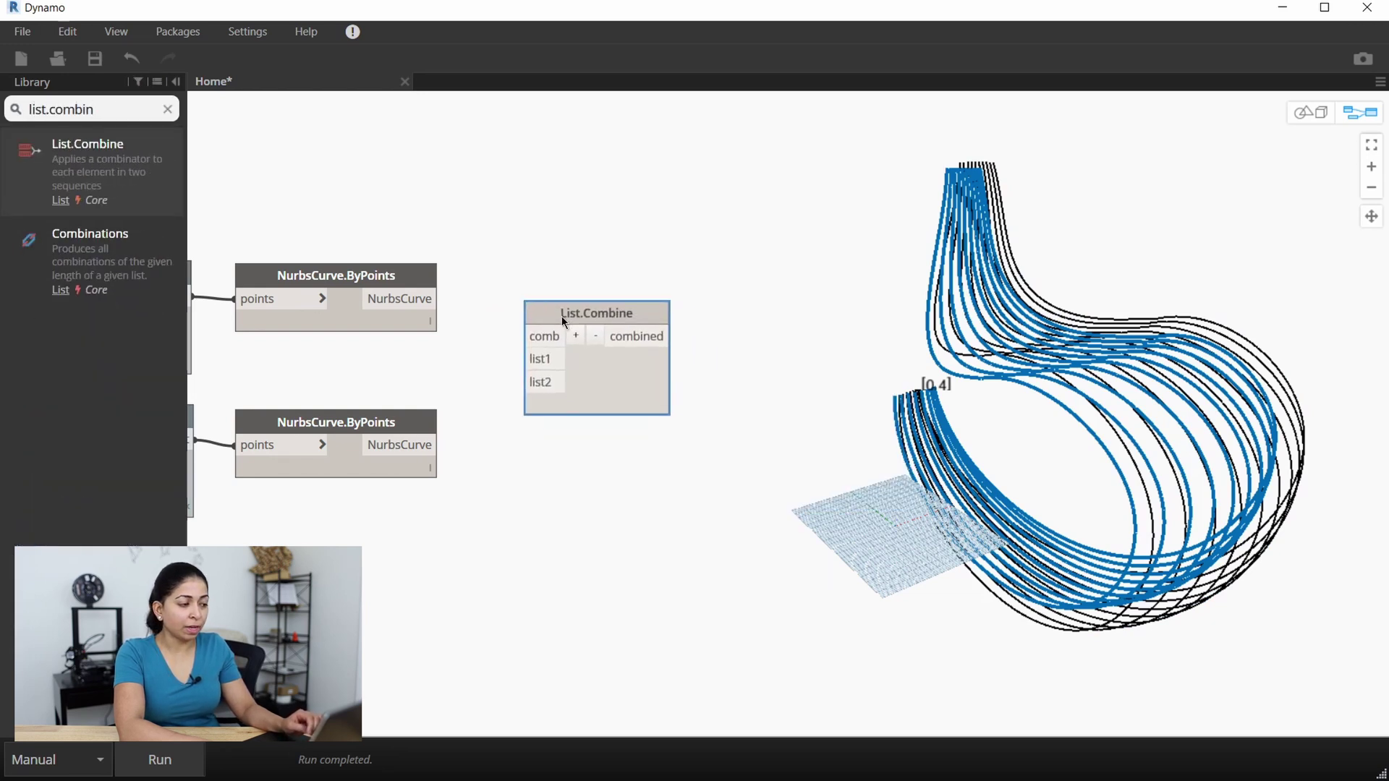
pyautogui.moveTo(157, 203)
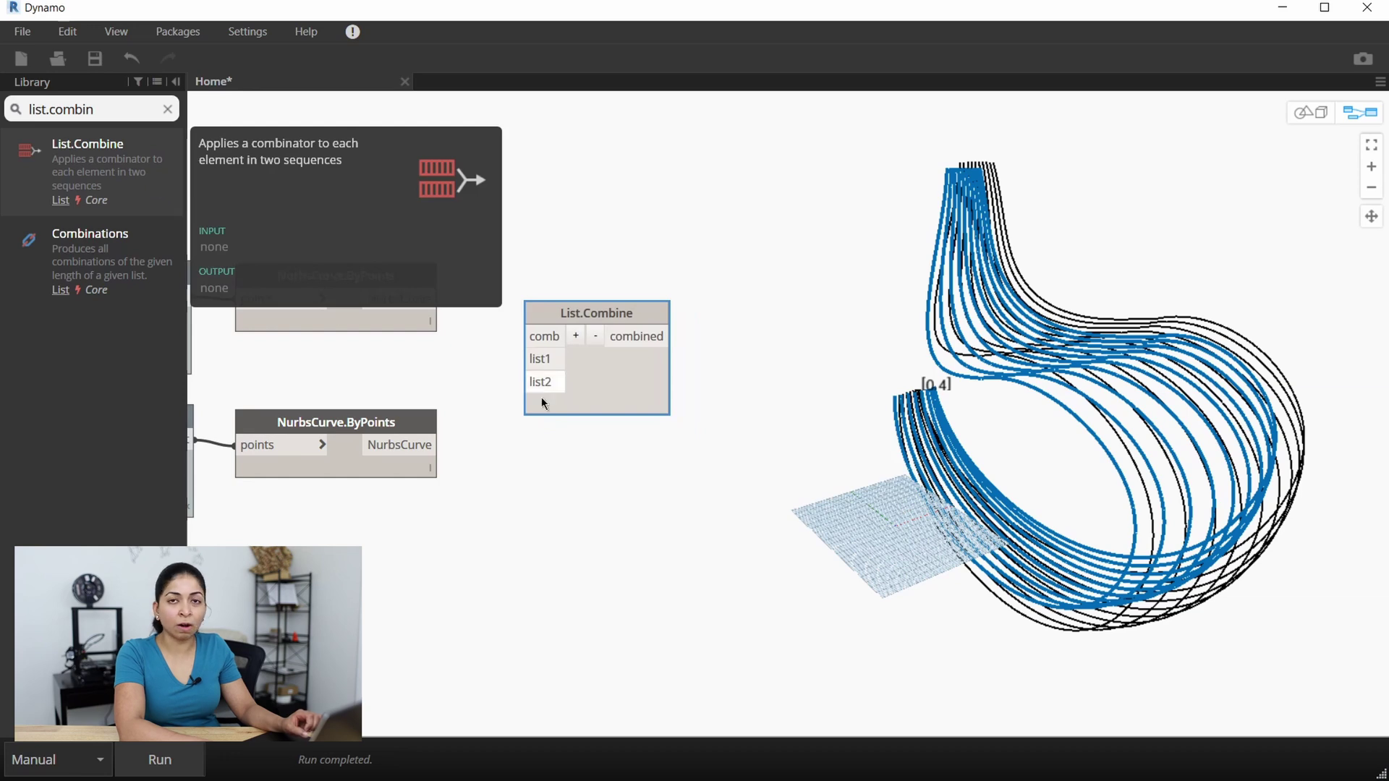
pyautogui.click(317, 430)
pyautogui.moveTo(618, 314); pyautogui.dragTo(620, 306)
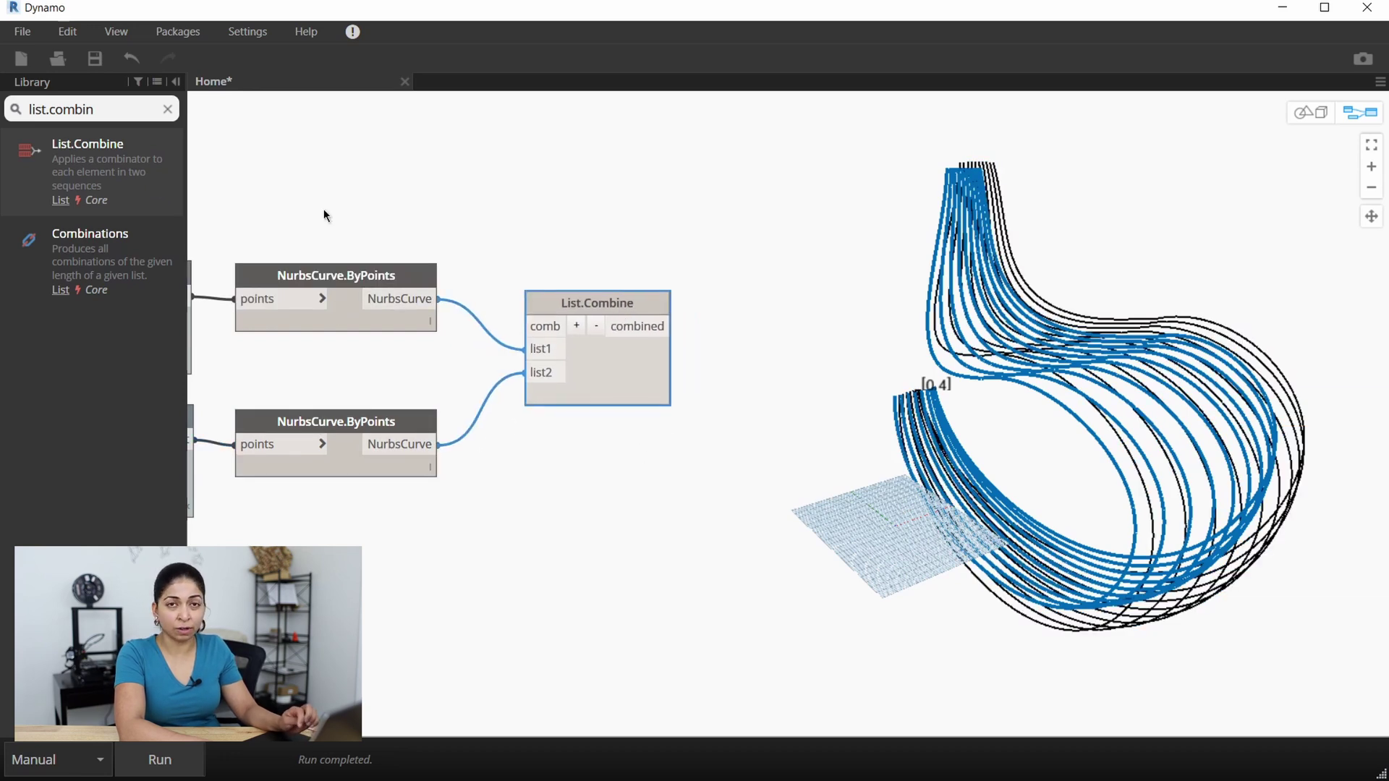
# Step: Add a List.Create node with item0 and item1 above the curve nodes and wire its list output to List.Combine's comb input
pyautogui.click(166, 113)
pyautogui.write('list.create')
pyautogui.press('Return')
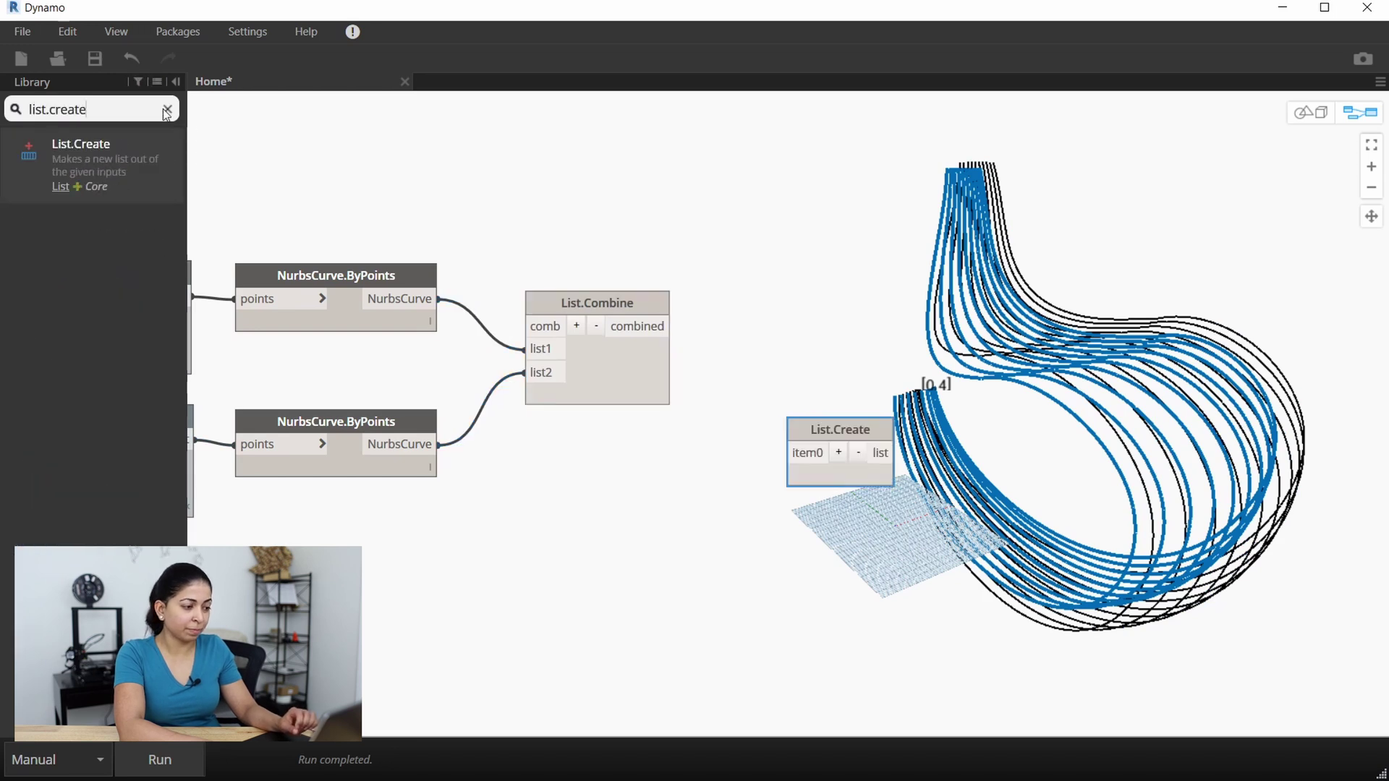
pyautogui.moveTo(851, 432); pyautogui.dragTo(398, 142)
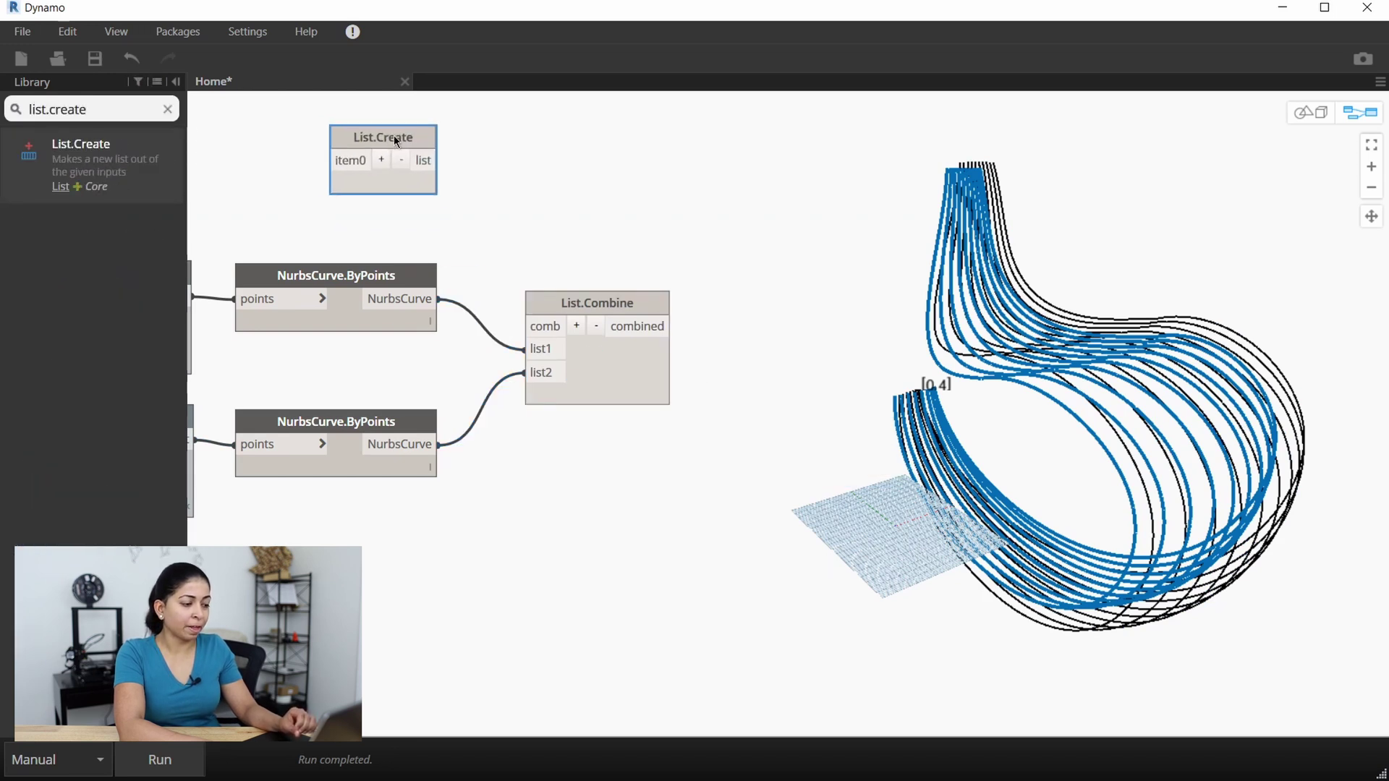
pyautogui.click(554, 327)
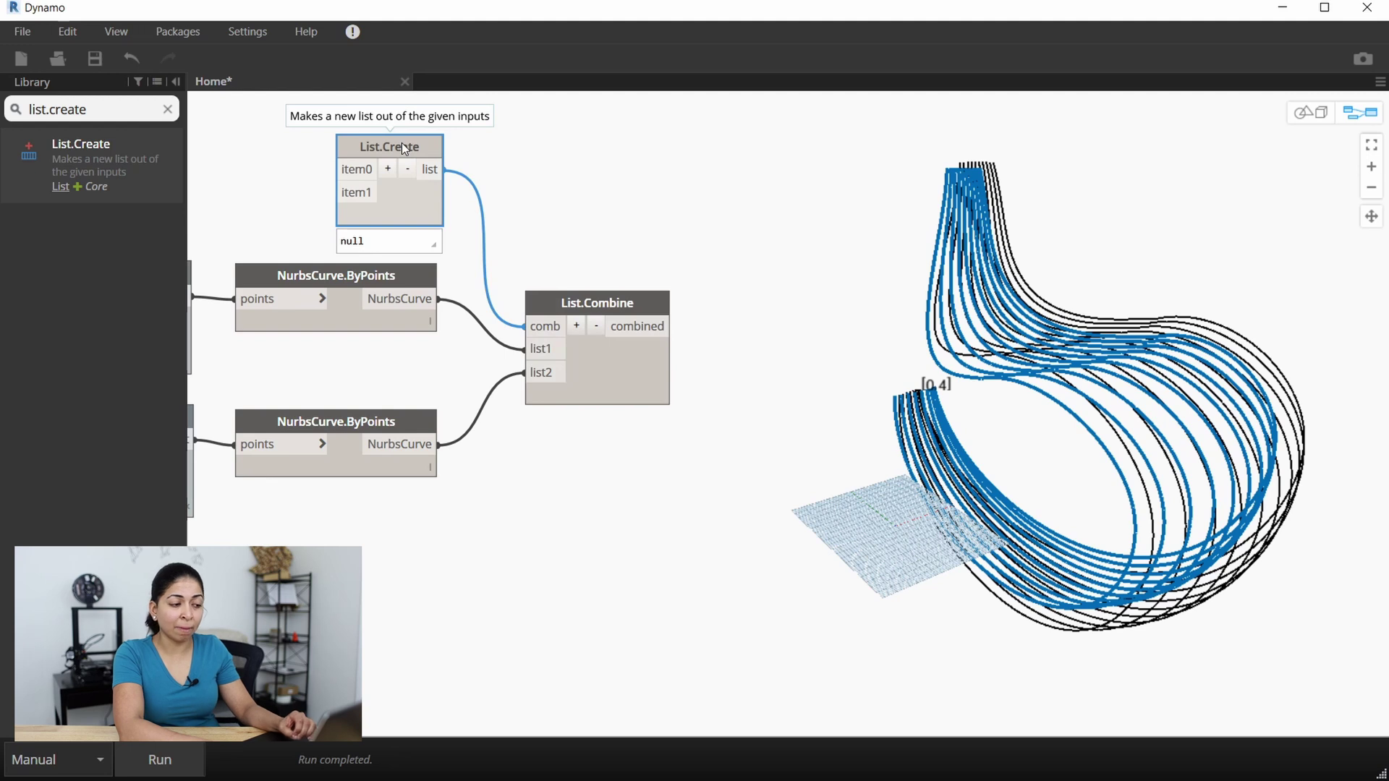
pyautogui.click(646, 304)
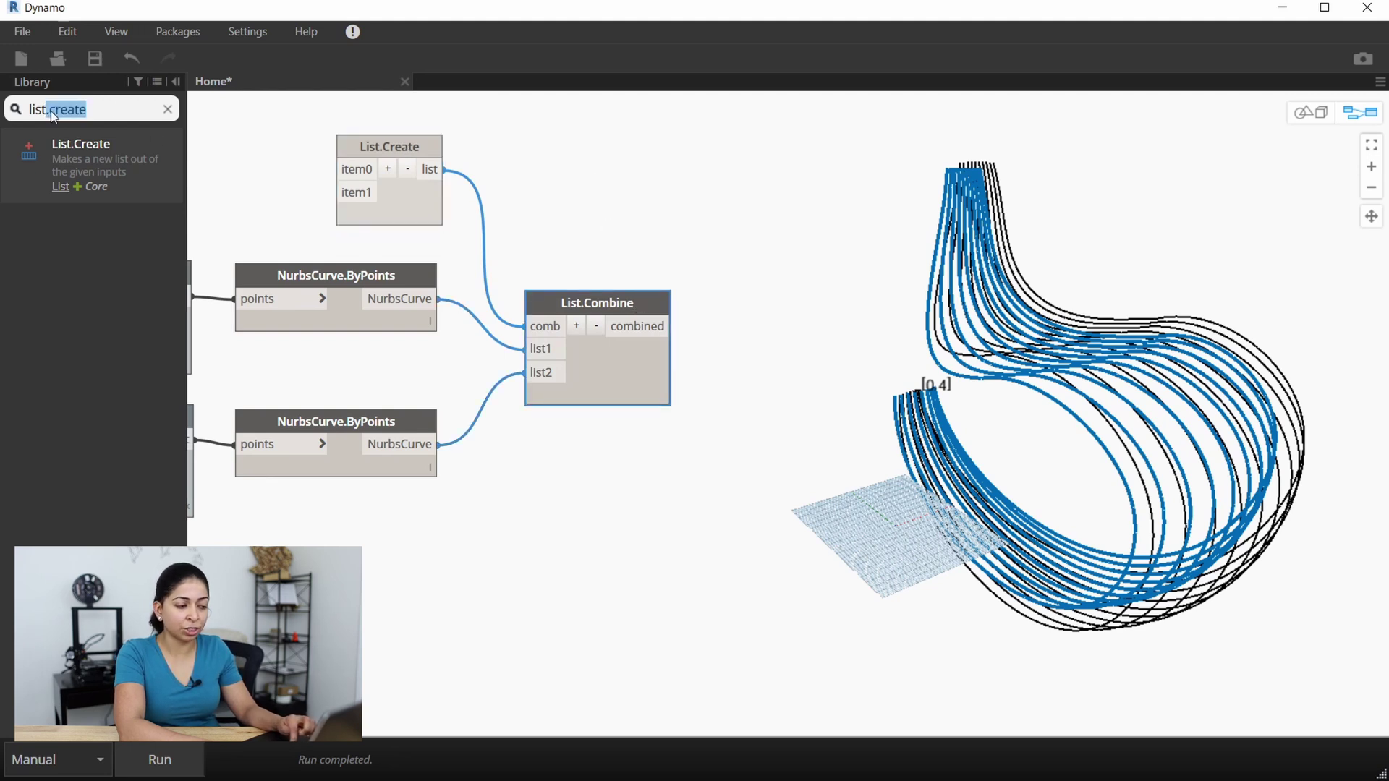
# Step: Add a List.Map node and wire List.Combine's combined output into its list input
pyautogui.write('map')
pyautogui.moveTo(58, 161)
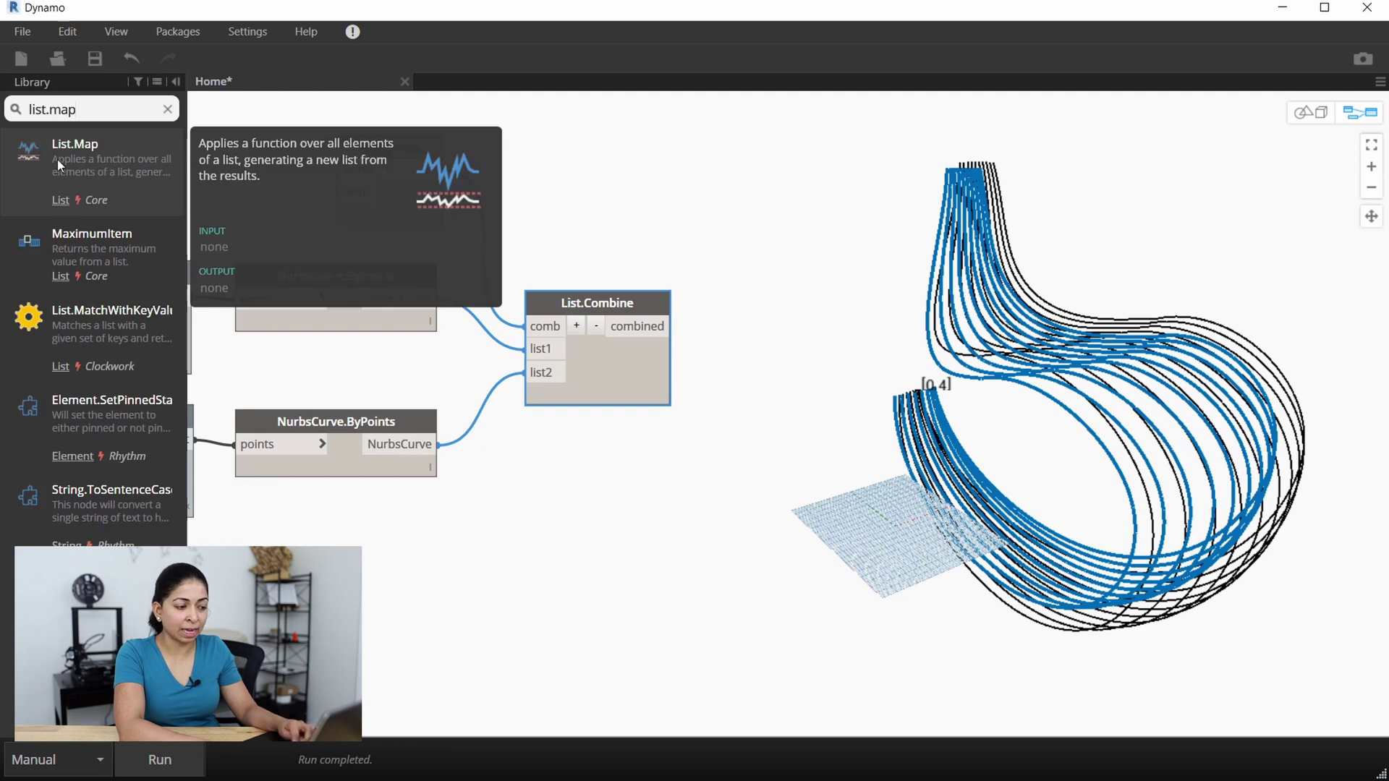
pyautogui.click(58, 159)
pyautogui.moveTo(832, 454); pyautogui.dragTo(750, 346)
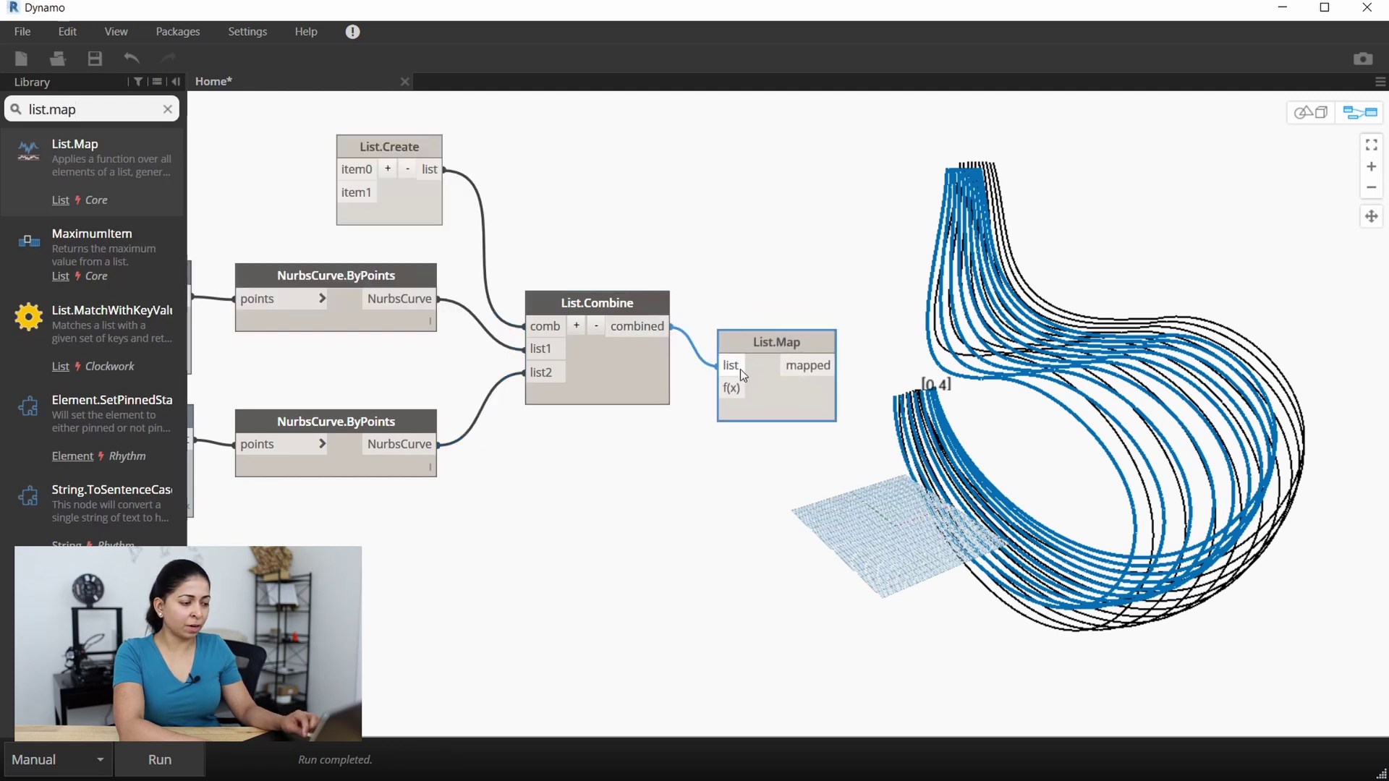
# Step: Add a Surface.ByLoft (crossSections) node, wire List.Map's mapped output into it and run the graph
pyautogui.click(168, 110)
pyautogui.write('surface')
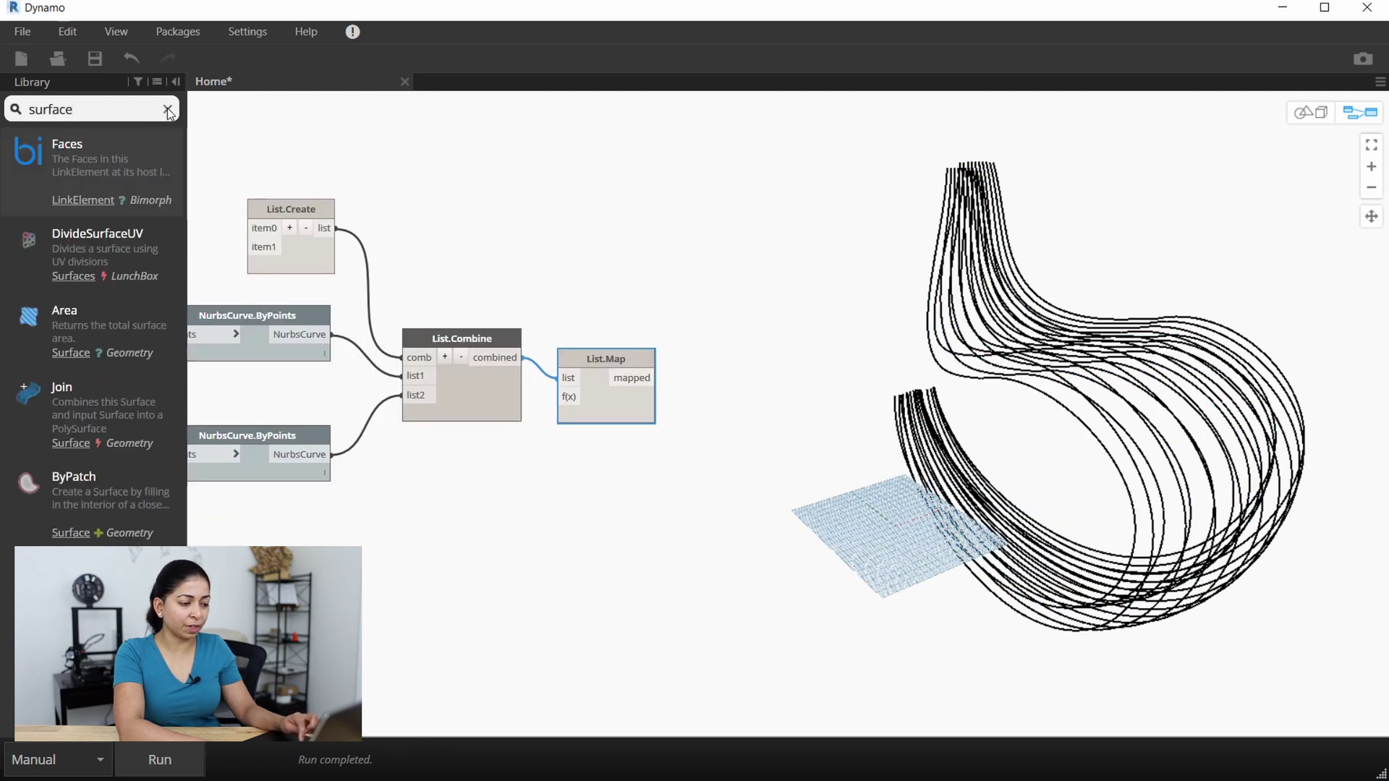
pyautogui.write('.byloft')
pyautogui.press('Return')
pyautogui.click(632, 379)
pyautogui.click(781, 410)
pyautogui.moveTo(844, 391); pyautogui.dragTo(791, 361)
pyautogui.click(160, 760)
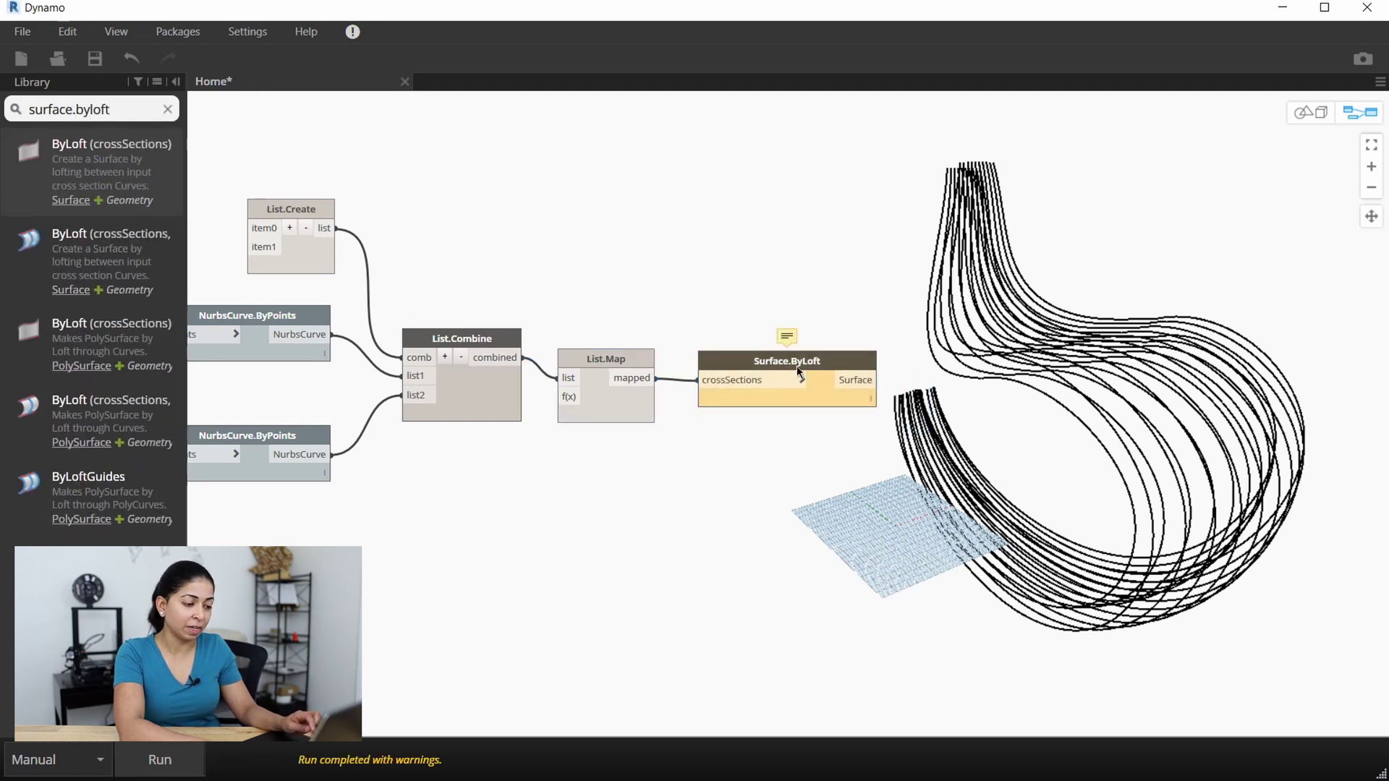
pyautogui.moveTo(790, 334)
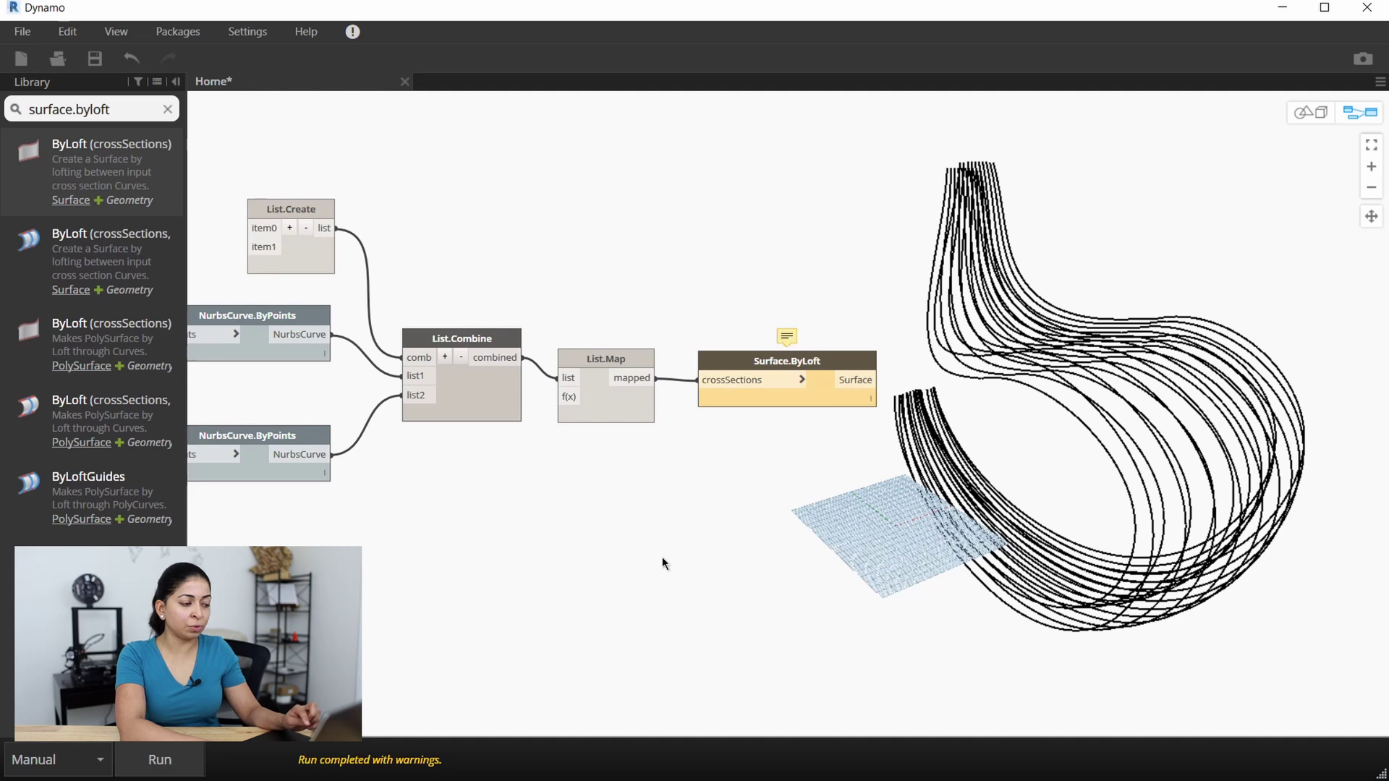
# Step: Add a List.Transpose node, wire its lists output into List.Map's f(x) input and run the graph
pyautogui.click(167, 109)
pyautogui.write('list.transpo')
pyautogui.click(108, 149)
pyautogui.moveTo(832, 418)
pyautogui.mouseDown()
pyautogui.moveTo(472, 458)
pyautogui.moveTo(450, 473)
pyautogui.mouseUp()
pyautogui.moveTo(511, 488); pyautogui.dragTo(560, 397)
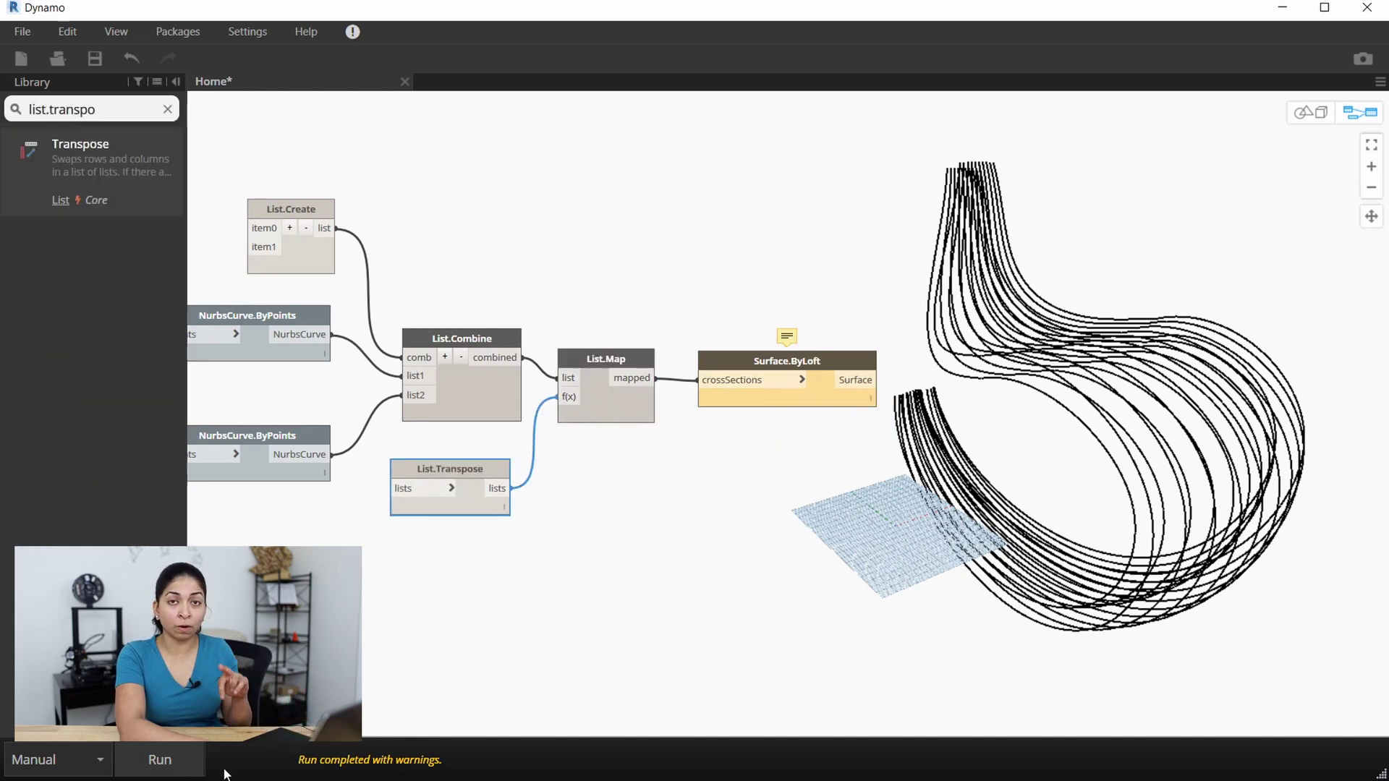
pyautogui.click(160, 759)
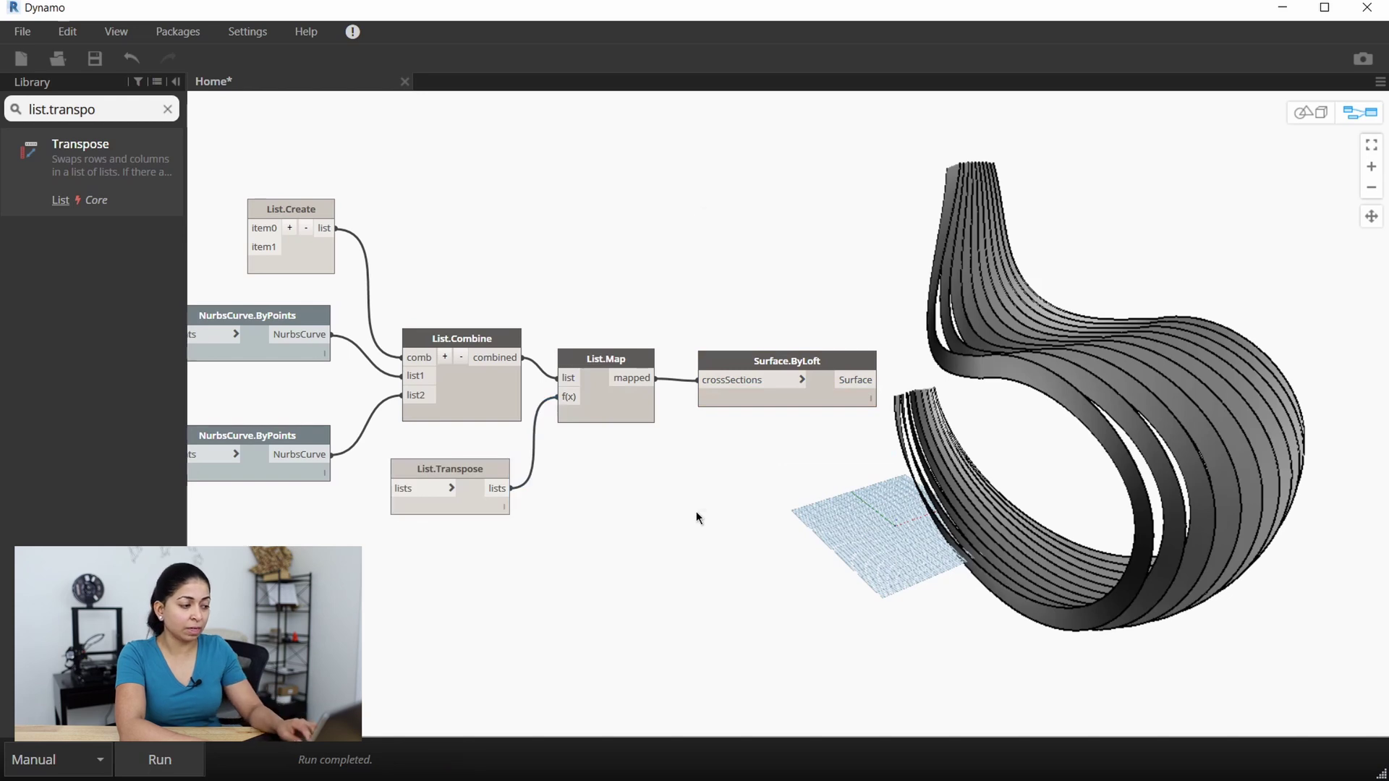
# Step: Add a Surface.Thicken node with thickness and both_sides inputs and wire Surface.ByLoft's output into its surface input
pyautogui.rightClick(698, 513)
pyautogui.click(796, 451)
pyautogui.moveTo(980, 458); pyautogui.dragTo(740, 510, button='right')
pyautogui.rightClick(630, 517)
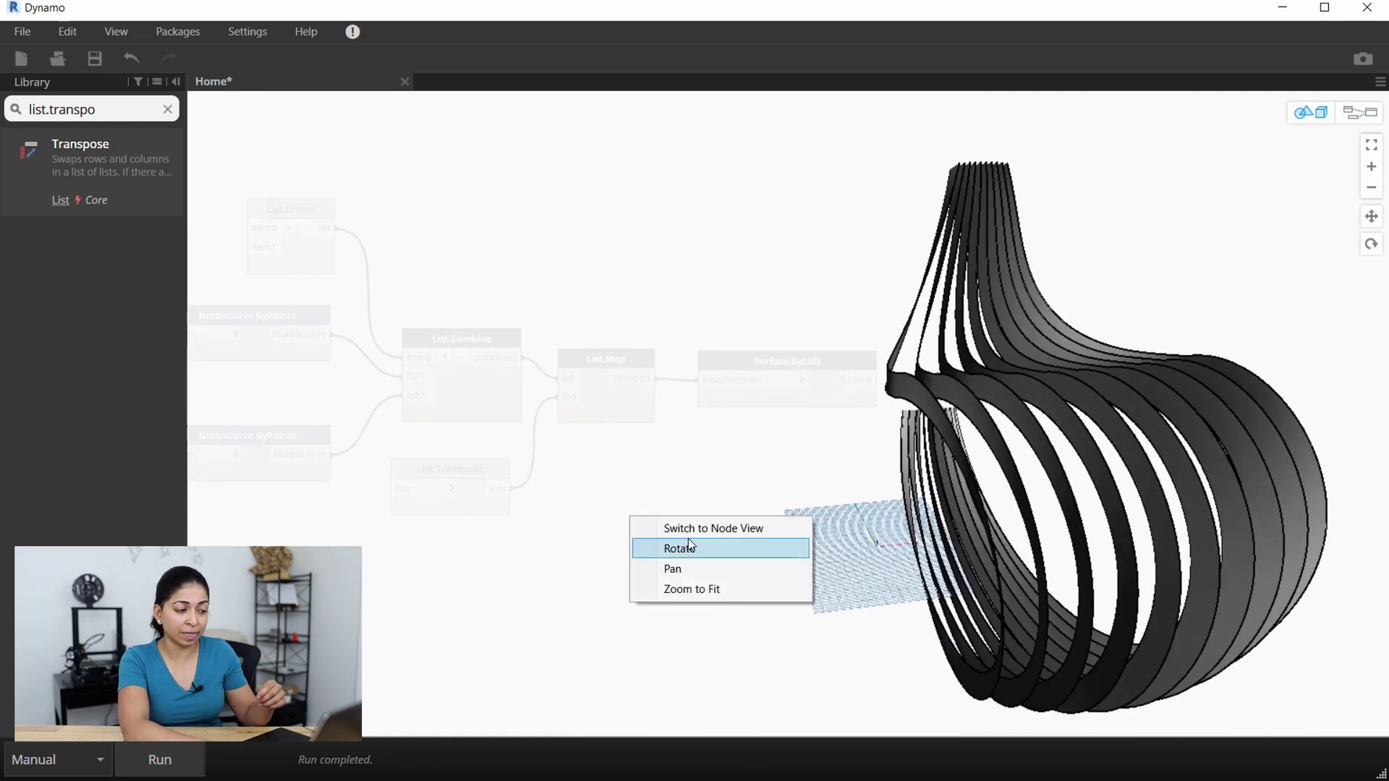
pyautogui.click(691, 530)
pyautogui.moveTo(642, 452); pyautogui.dragTo(474, 423, button='middle')
pyautogui.moveTo(620, 334); pyautogui.dragTo(599, 332)
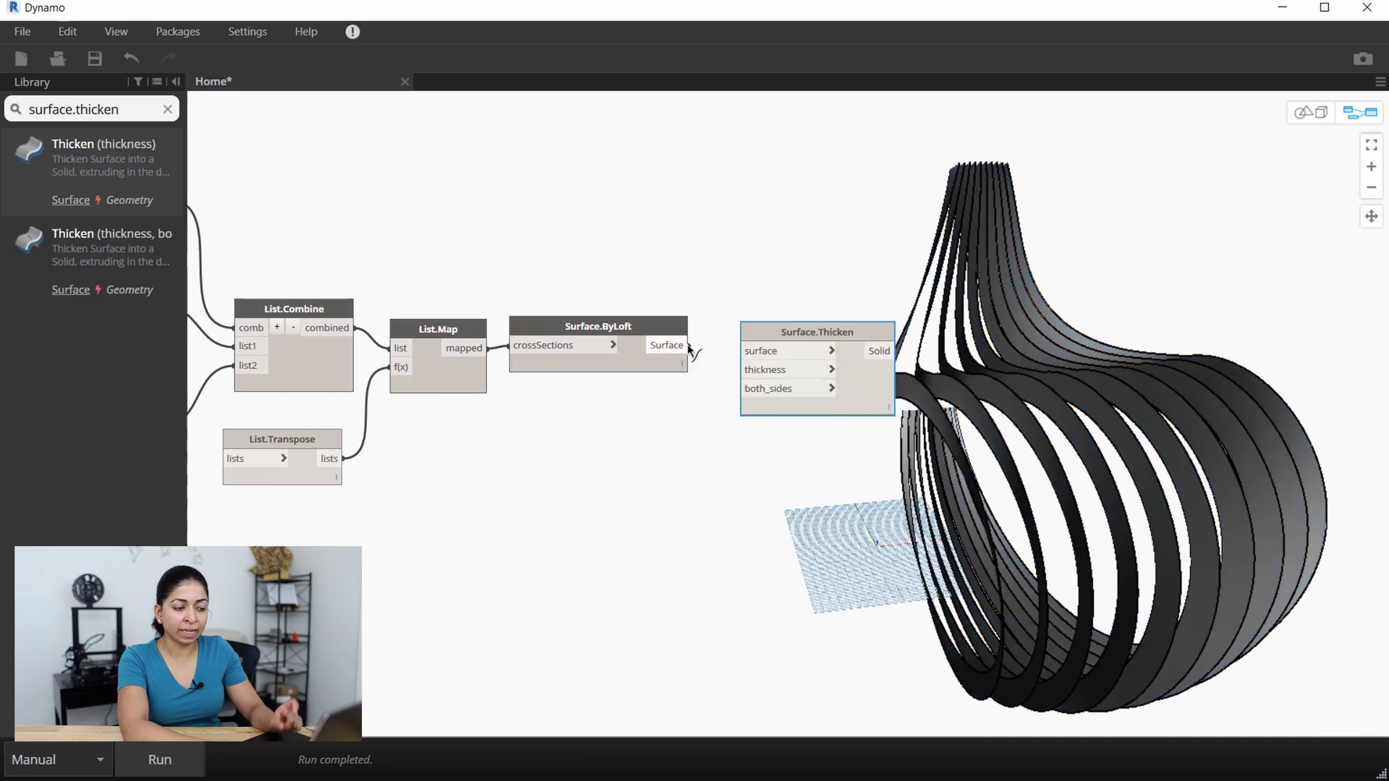
pyautogui.moveTo(687, 346); pyautogui.dragTo(742, 351)
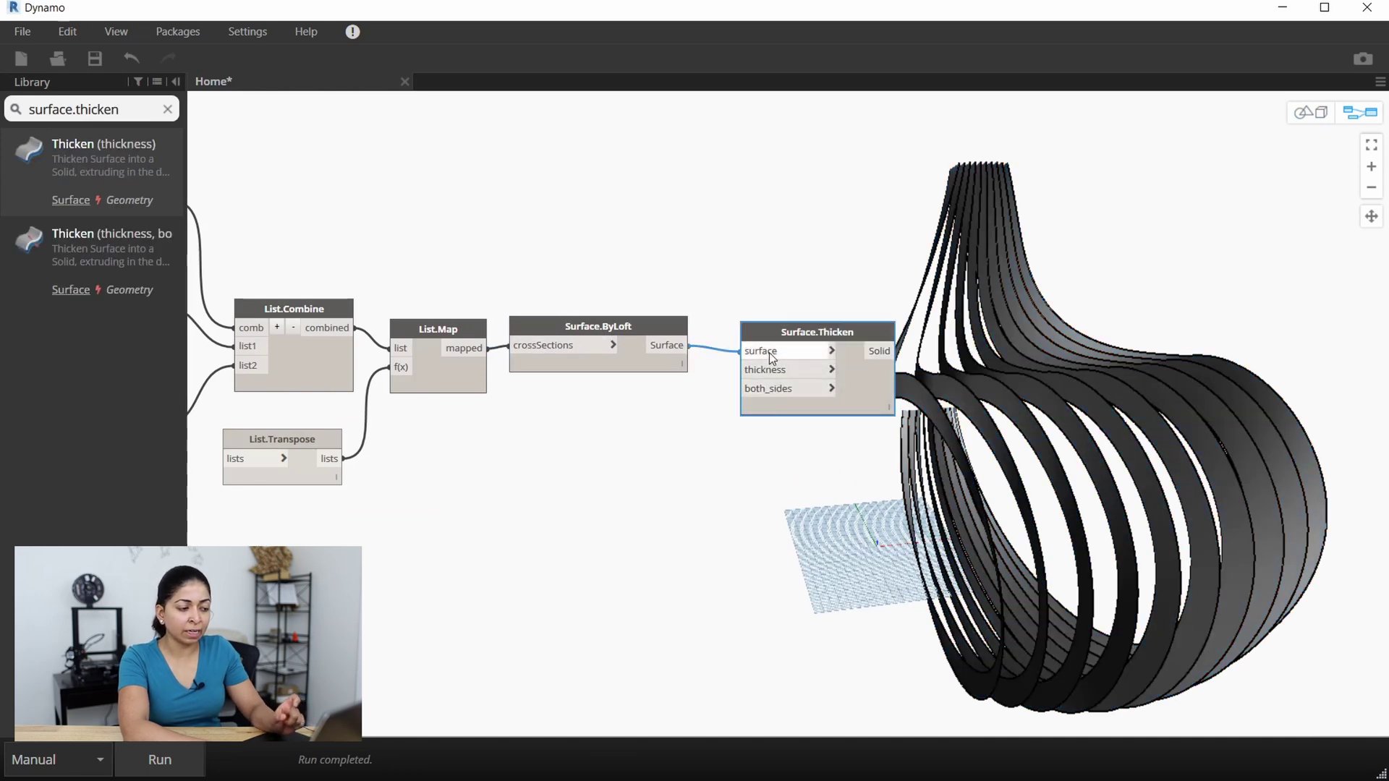
# Step: Add a Code Block with 2; and wire it to Surface.Thicken's thickness input
pyautogui.doubleClick(617, 489)
pyautogui.write('2;')
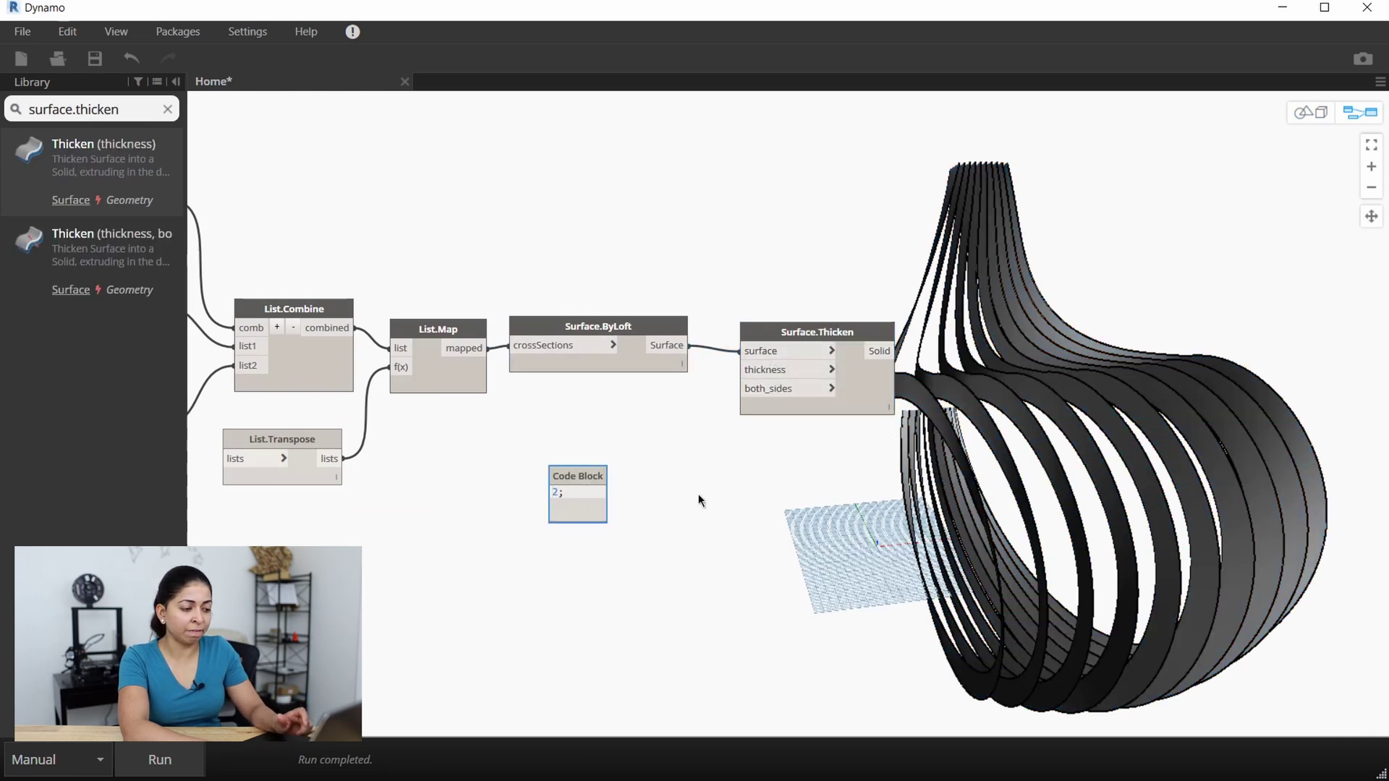
pyautogui.moveTo(576, 471); pyautogui.dragTo(653, 395)
# Step: Add a Boolean node set to True and wire it to Surface.Thicken's both_sides input
pyautogui.click(168, 109)
pyautogui.write('boolean')
pyautogui.press('Return')
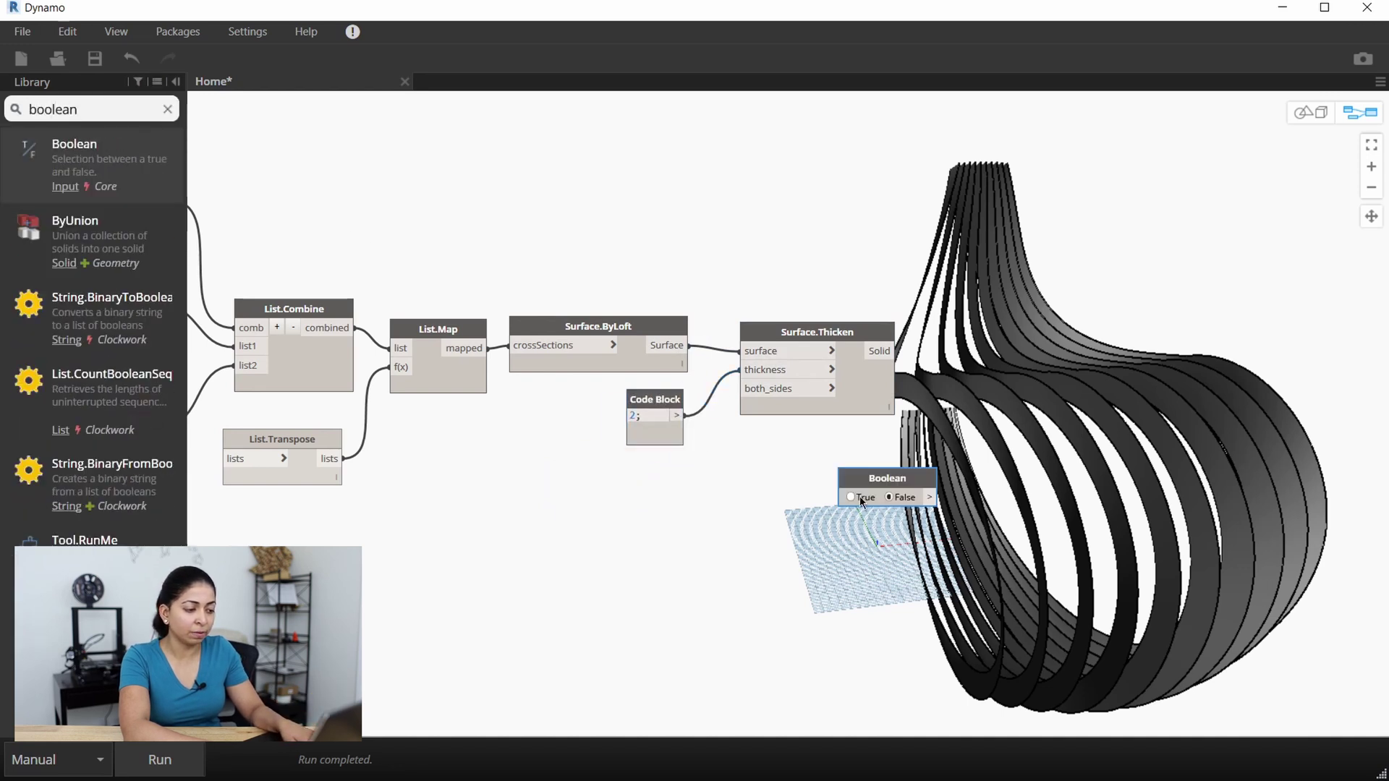
pyautogui.moveTo(851, 492); pyautogui.dragTo(617, 495)
pyautogui.moveTo(823, 336); pyautogui.dragTo(816, 367)
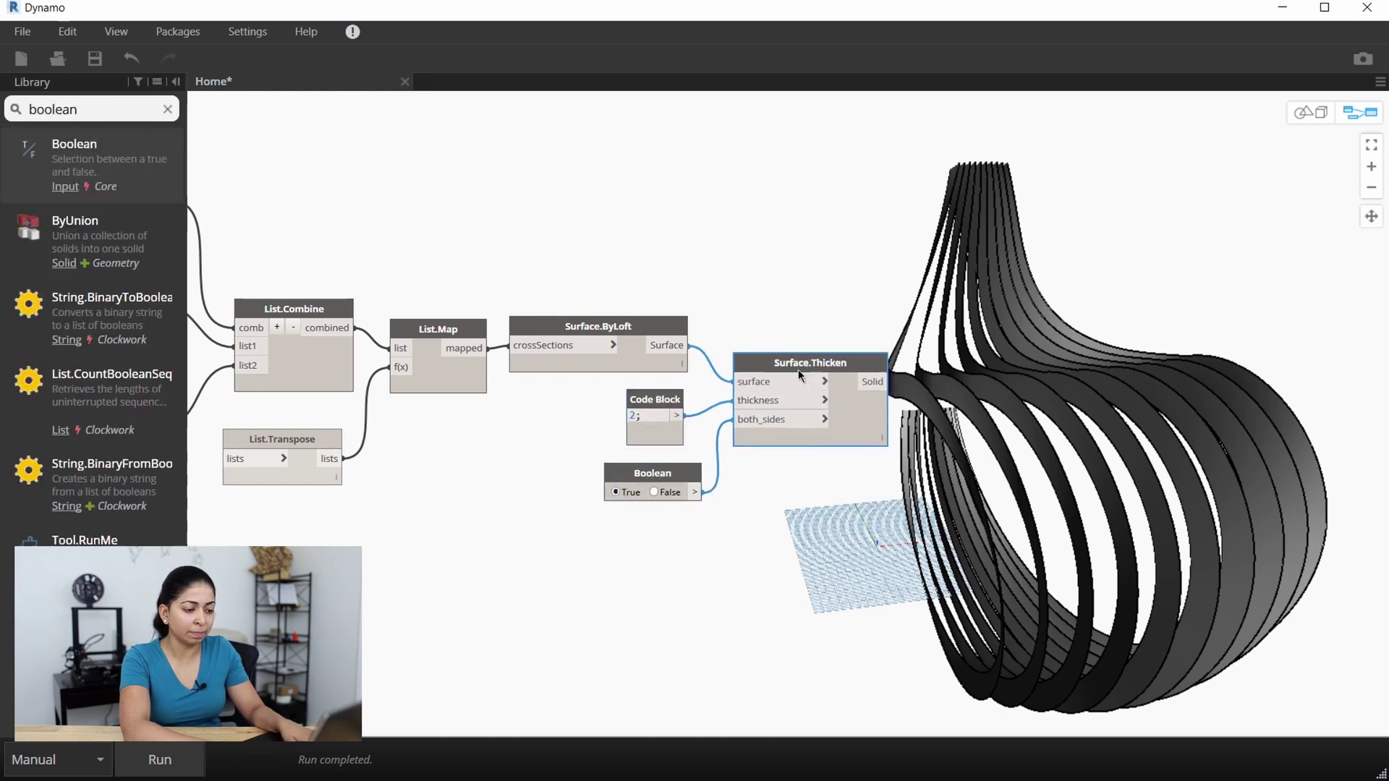
# Step: Turn off the previews of Surface.ByLoft, List.Combine and List.Map and run the graph
pyautogui.click(571, 320)
pyautogui.rightClick(579, 323)
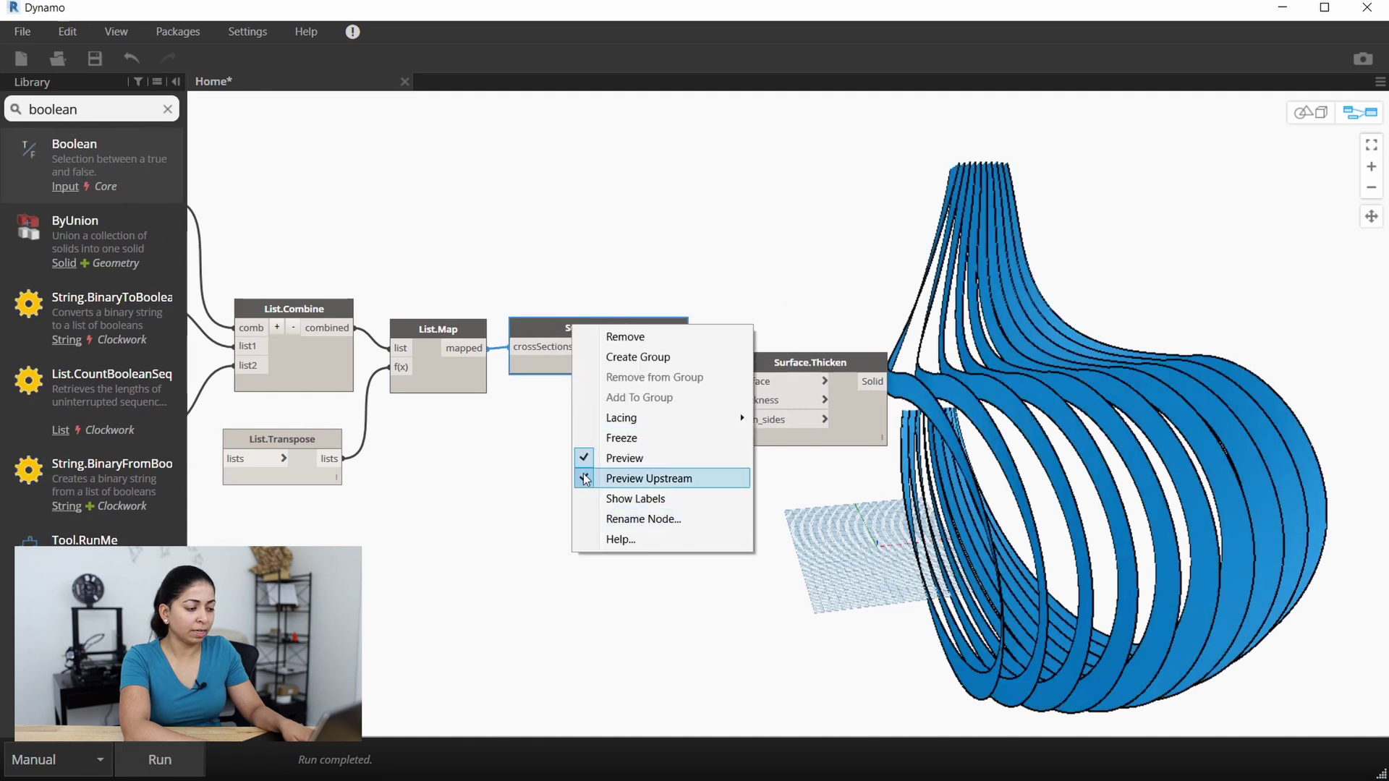
pyautogui.click(577, 457)
pyautogui.rightClick(319, 309)
pyautogui.click(369, 420)
pyautogui.click(427, 333)
pyautogui.rightClick(427, 333)
pyautogui.click(463, 444)
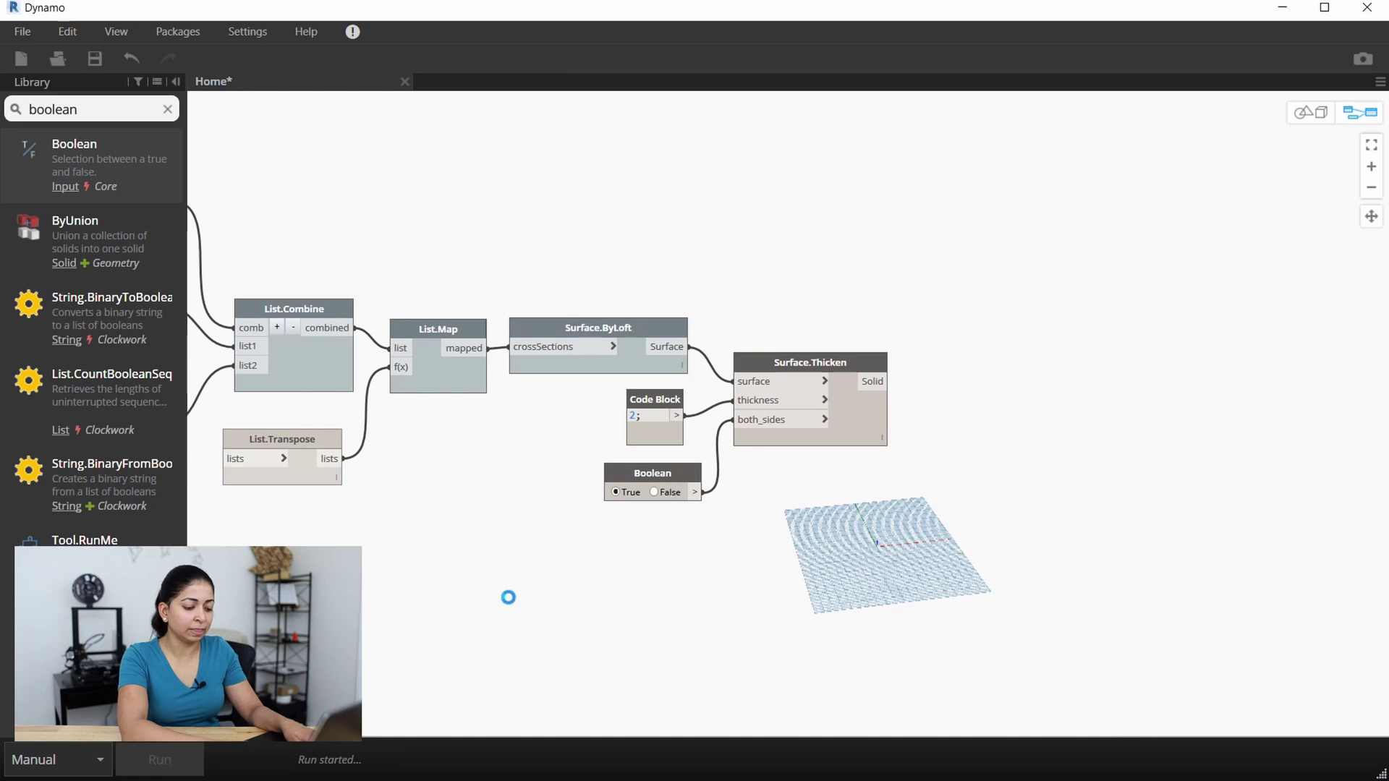
# Step: Examine the thickened vertical strips in the 3D preview
pyautogui.rightClick(507, 599)
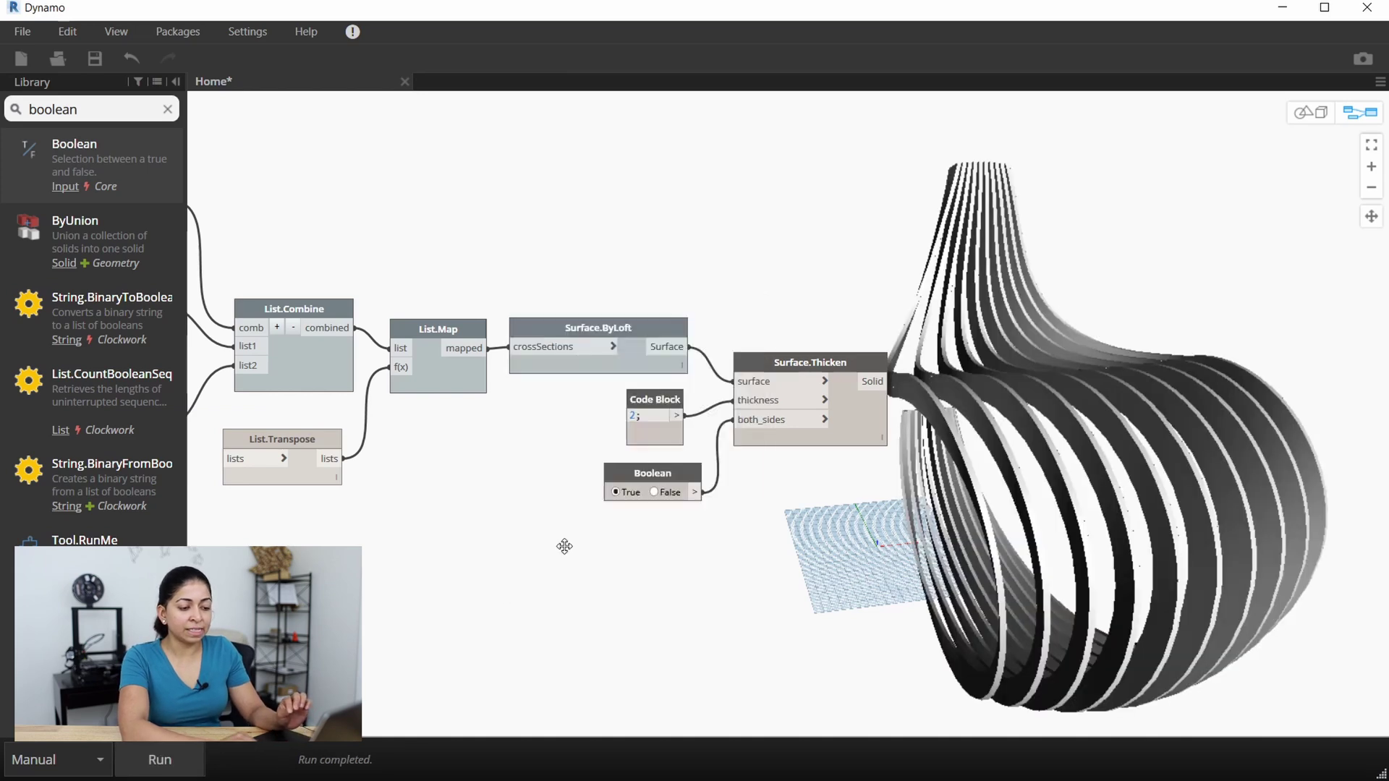
pyautogui.click(566, 543)
pyautogui.moveTo(1160, 330); pyautogui.dragTo(1190, 343, button='right')
pyautogui.scroll(-2, 706, 524)
pyautogui.scroll(2, 775, 514)
pyautogui.scroll(-1, 779, 504)
pyautogui.rightClick(765, 525)
pyautogui.click(803, 539)
# Step: Group all nodes of the graph and title the group "3D - VERTICAL"
pyautogui.scroll(-5, 593, 396)
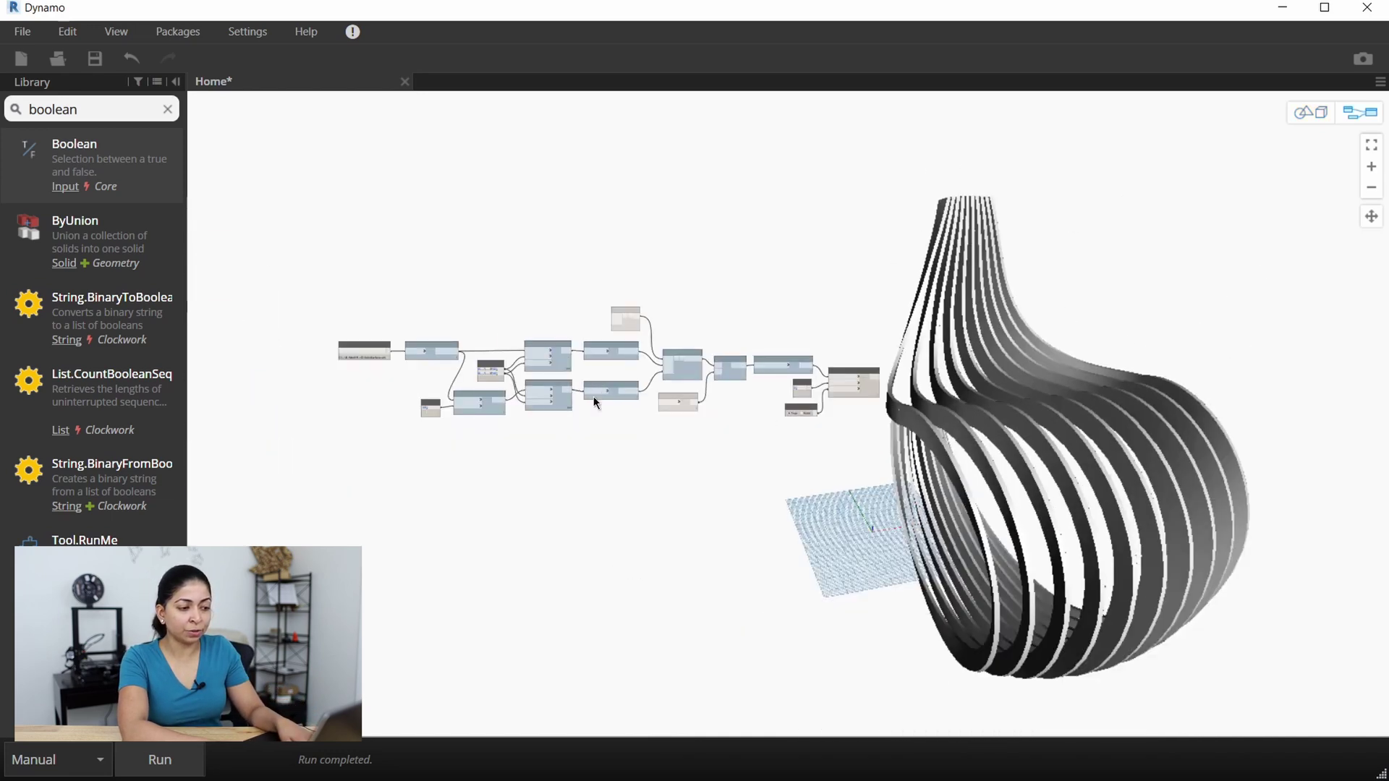
pyautogui.moveTo(926, 293); pyautogui.dragTo(322, 434)
pyautogui.rightClick(334, 339)
pyautogui.click(401, 366)
pyautogui.doubleClick(376, 280)
pyautogui.write('3D - VERTICAL')
pyautogui.click(568, 301)
# Step: Duplicate the whole 3D - VERTICAL group below the original and title the copy "3D - HORIZONTAL"
pyautogui.scroll(1, 874, 467)
pyautogui.click(679, 537)
pyautogui.click(904, 349)
pyautogui.click(790, 268)
pyautogui.hotkey('ctrl', 'c')
pyautogui.hotkey('ctrl', 'v')
pyautogui.moveTo(842, 411); pyautogui.dragTo(297, 454)
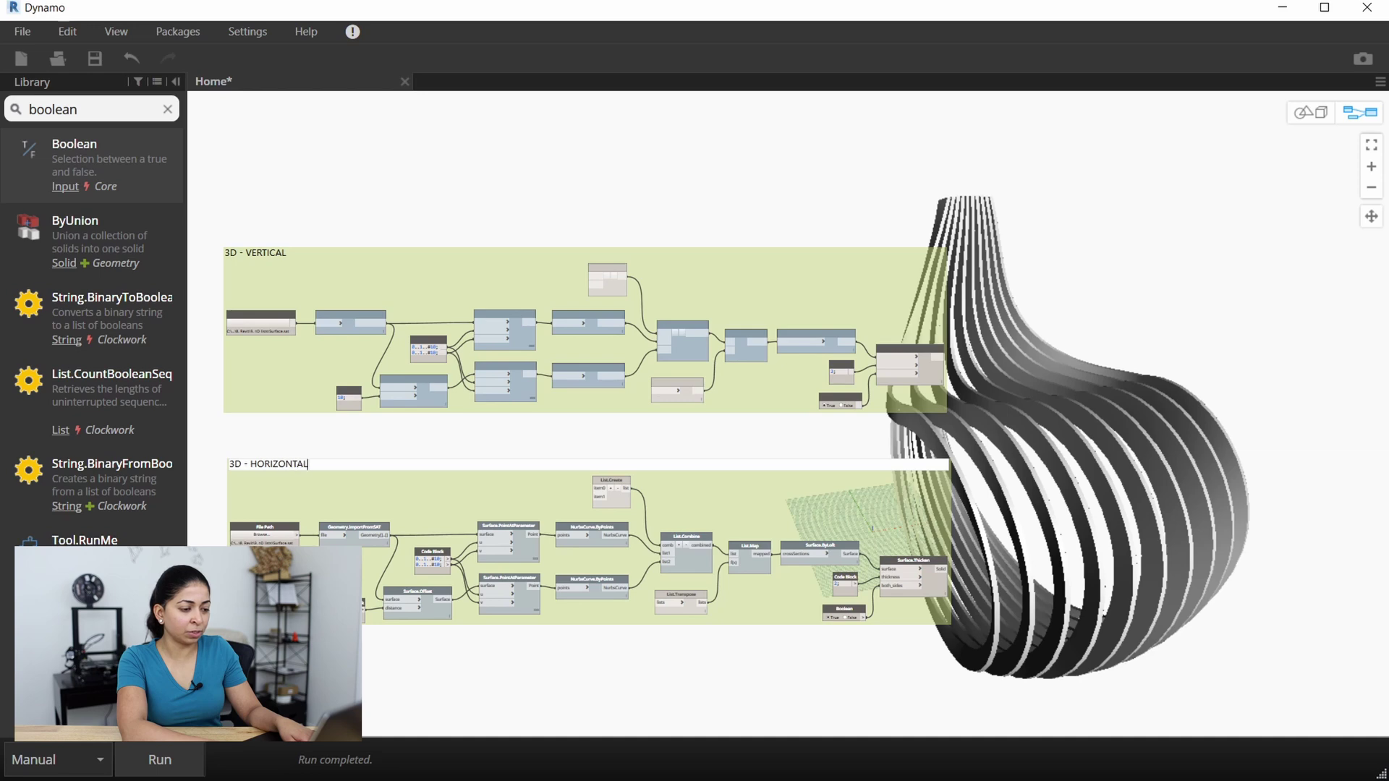
pyautogui.click(552, 693)
# Step: Turn off the preview of Surface.Thicken in the 3D - VERTICAL group
pyautogui.scroll(5, 890, 365)
pyautogui.rightClick(905, 358)
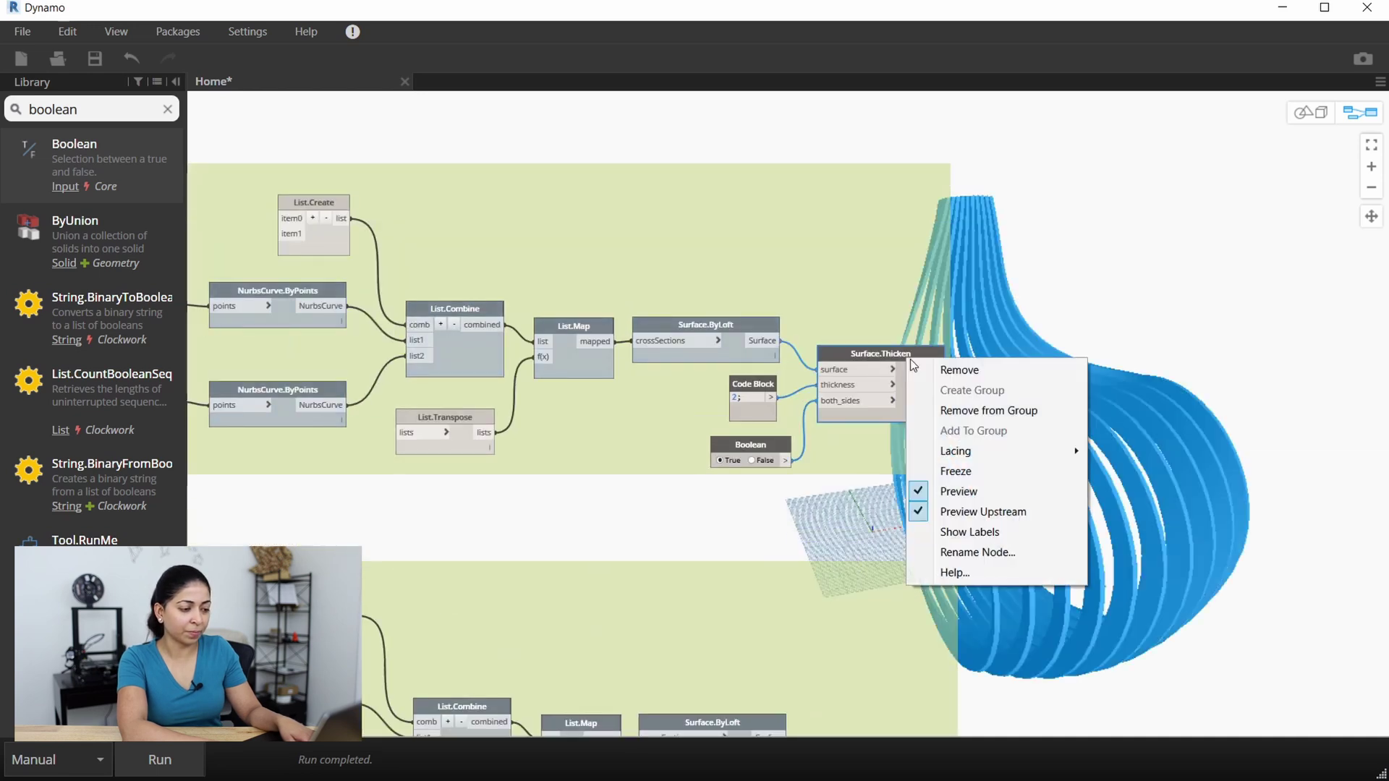
pyautogui.click(946, 489)
pyautogui.scroll(-5, 1186, 293)
pyautogui.scroll(3, 384, 664)
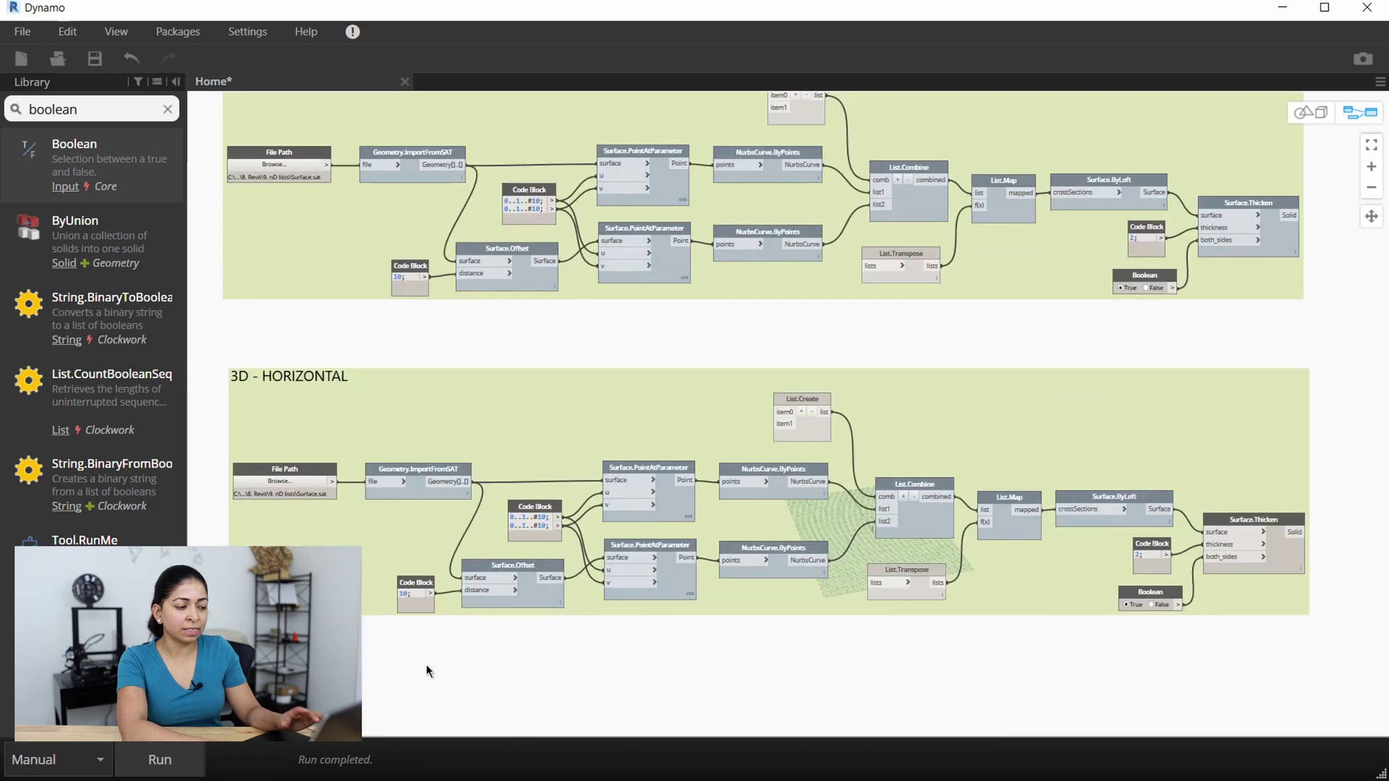
# Step: Ungroup the 3D - HORIZONTAL nodes and disconnect both NurbsCurve.ByPoints nodes from the Surface.PointAtParameter nodes
pyautogui.moveTo(426, 664); pyautogui.dragTo(408, 613, button='middle')
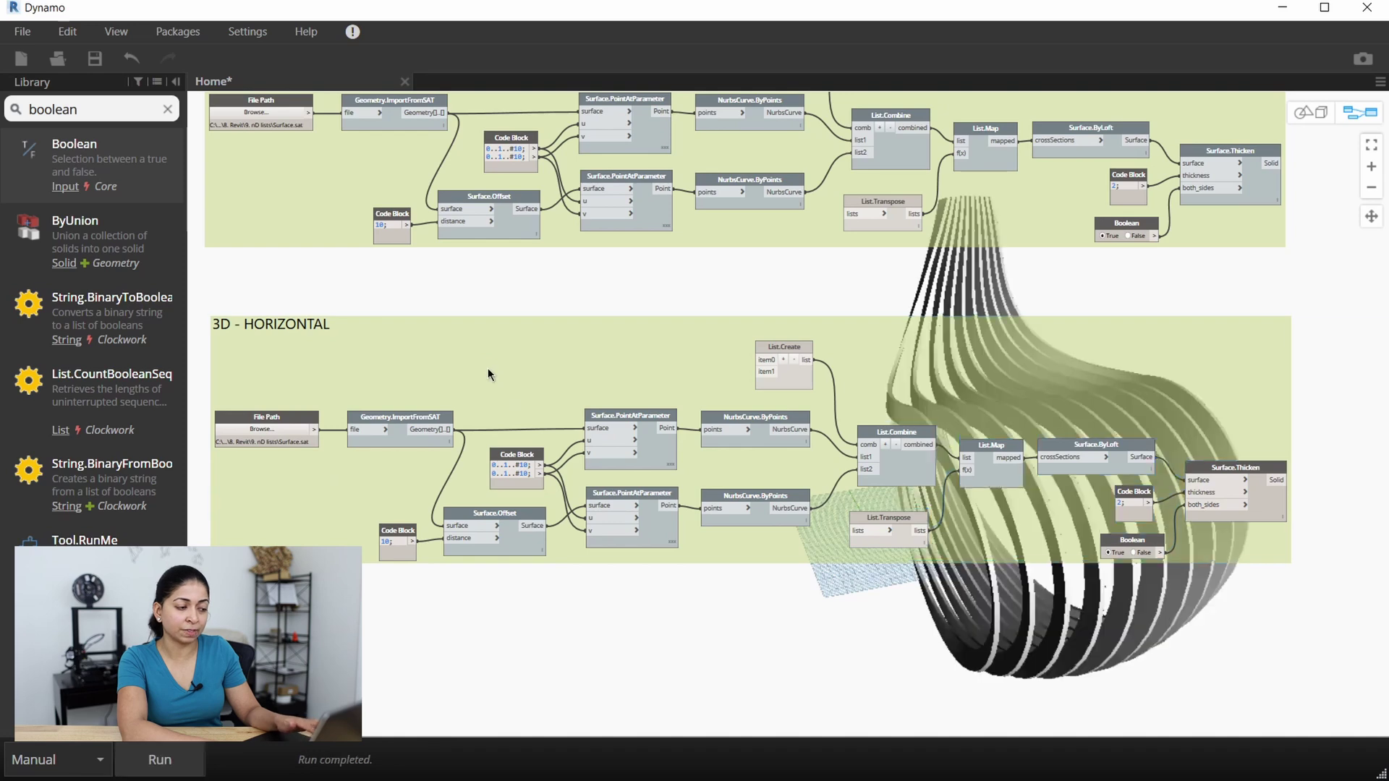
pyautogui.scroll(-3, 487, 374)
pyautogui.scroll(4, 757, 408)
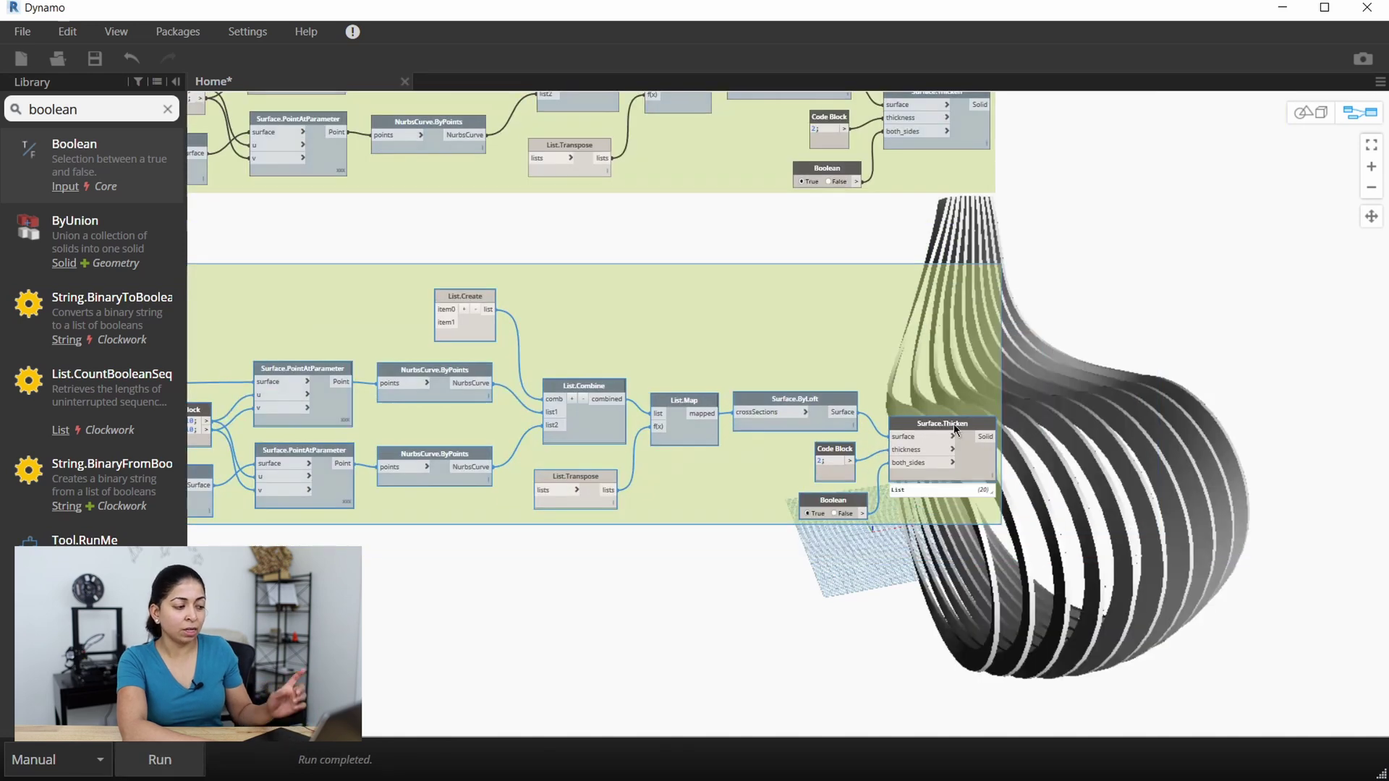
pyautogui.click(938, 425)
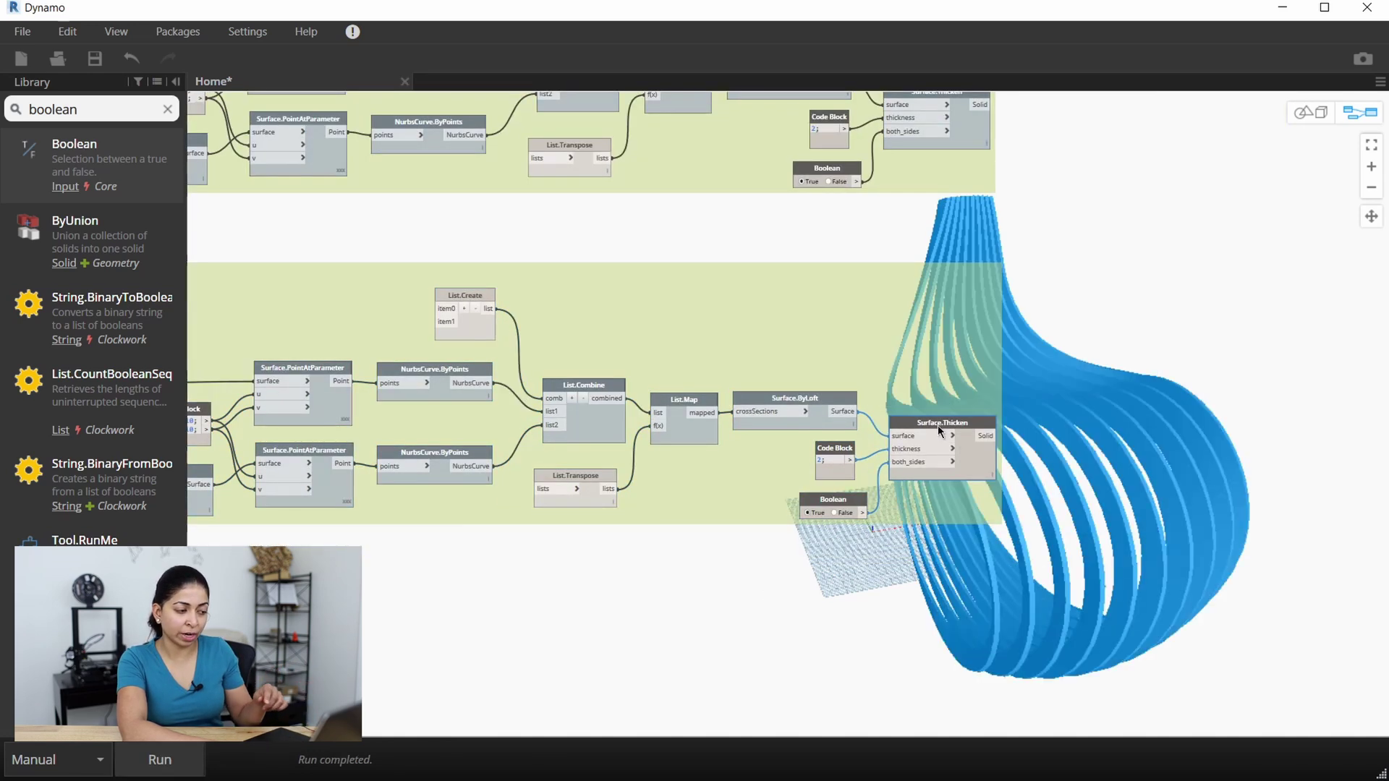
pyautogui.click(739, 608)
pyautogui.moveTo(444, 619); pyautogui.dragTo(546, 611, button='middle')
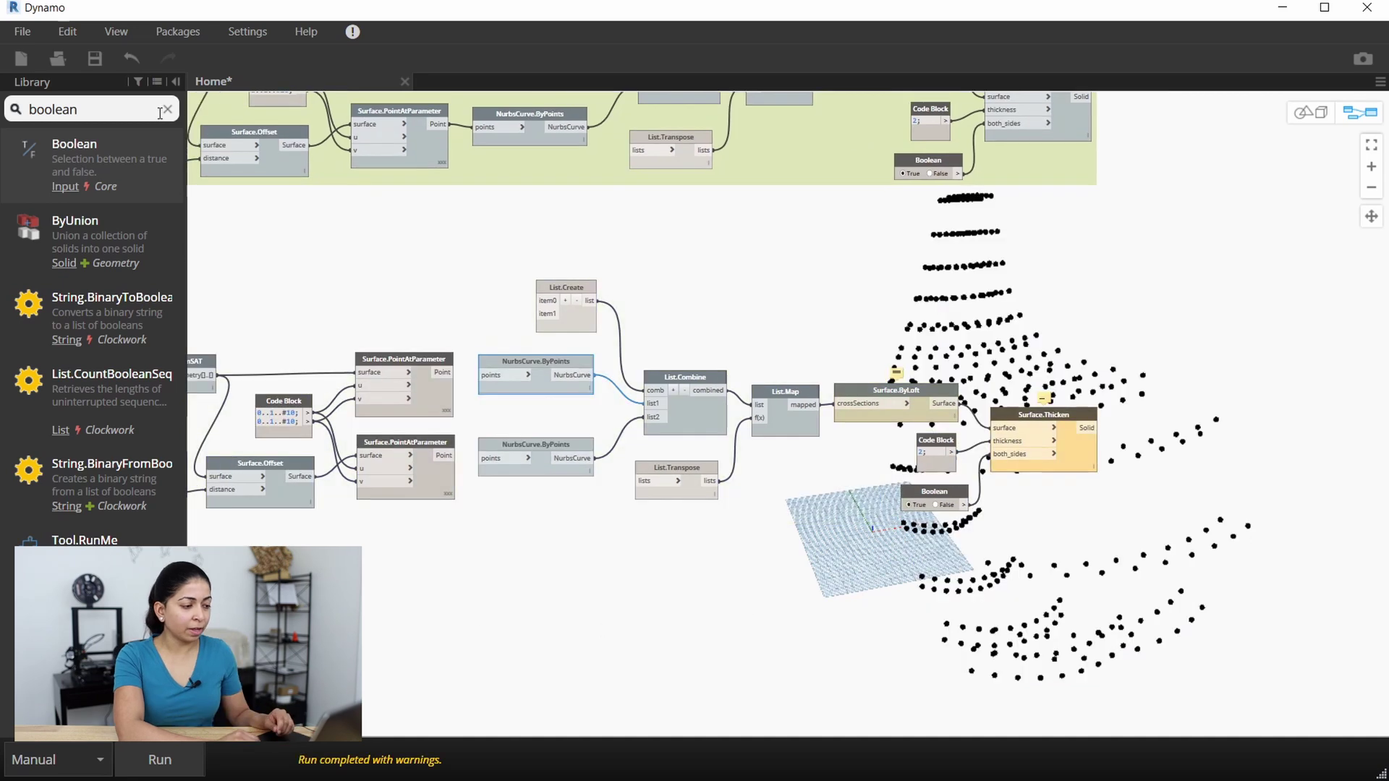
# Step: Add a List.Transpose node above the upper Surface.PointAtParameter and shift the nodes downstream of the points to make room
pyautogui.click(168, 109)
pyautogui.write('LIST')
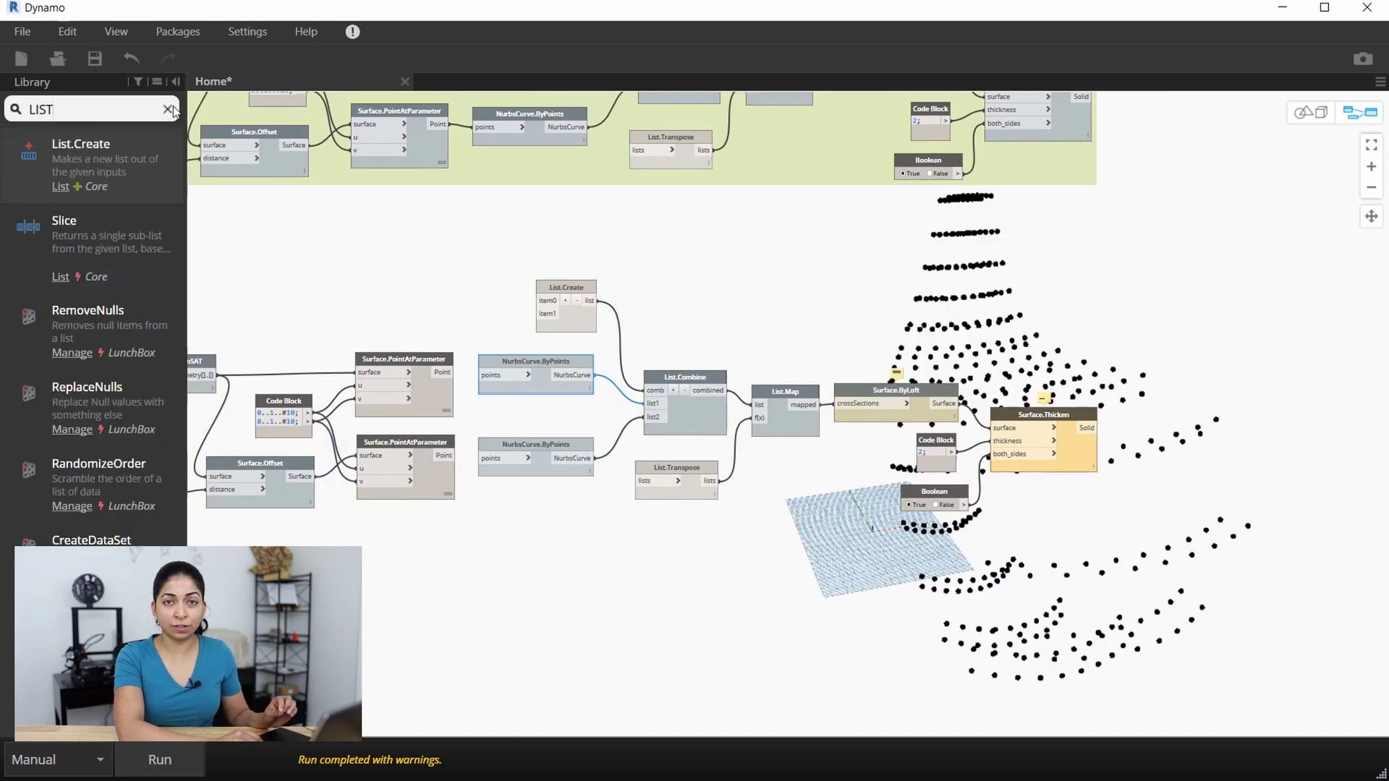
pyautogui.write('.TRANSPOSE')
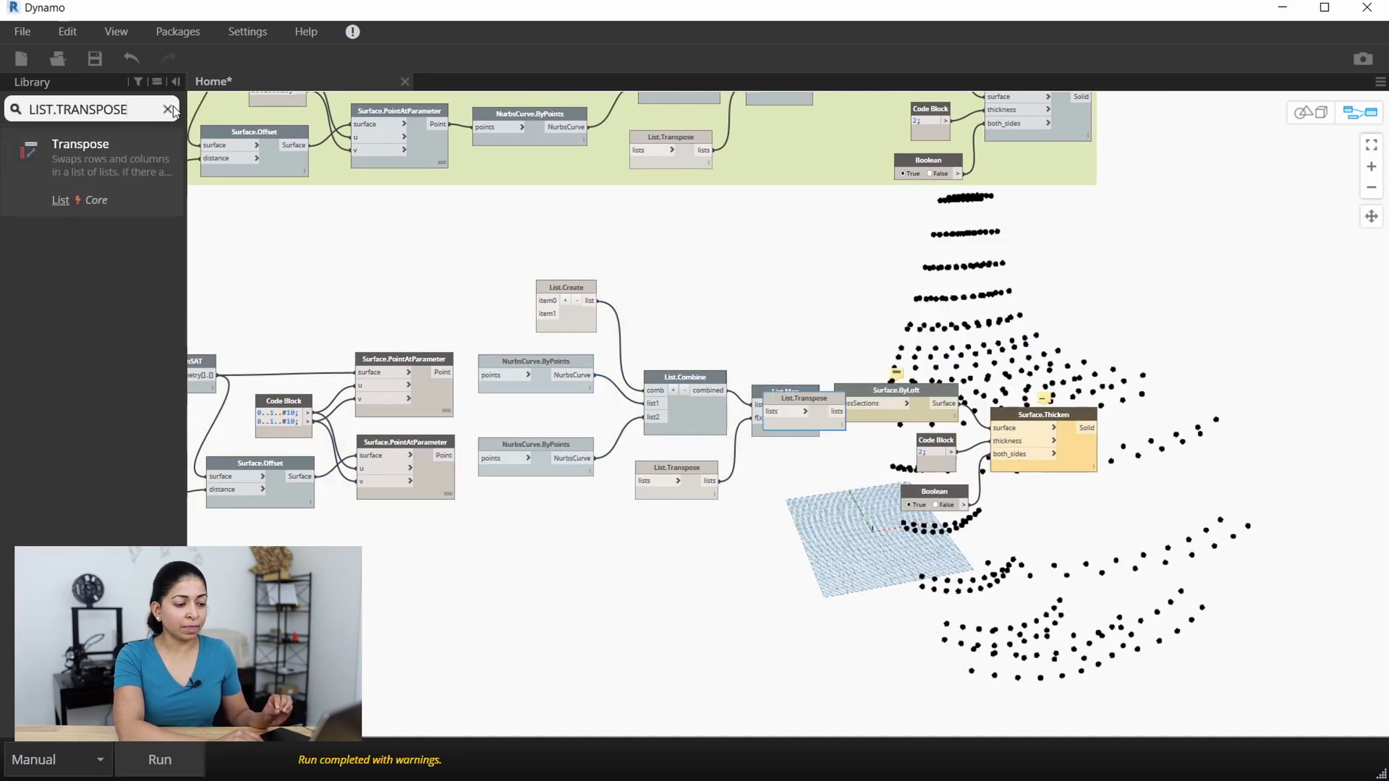
pyautogui.press('Return')
pyautogui.moveTo(606, 323); pyautogui.dragTo(665, 296)
pyautogui.moveTo(455, 290); pyautogui.dragTo(520, 360)
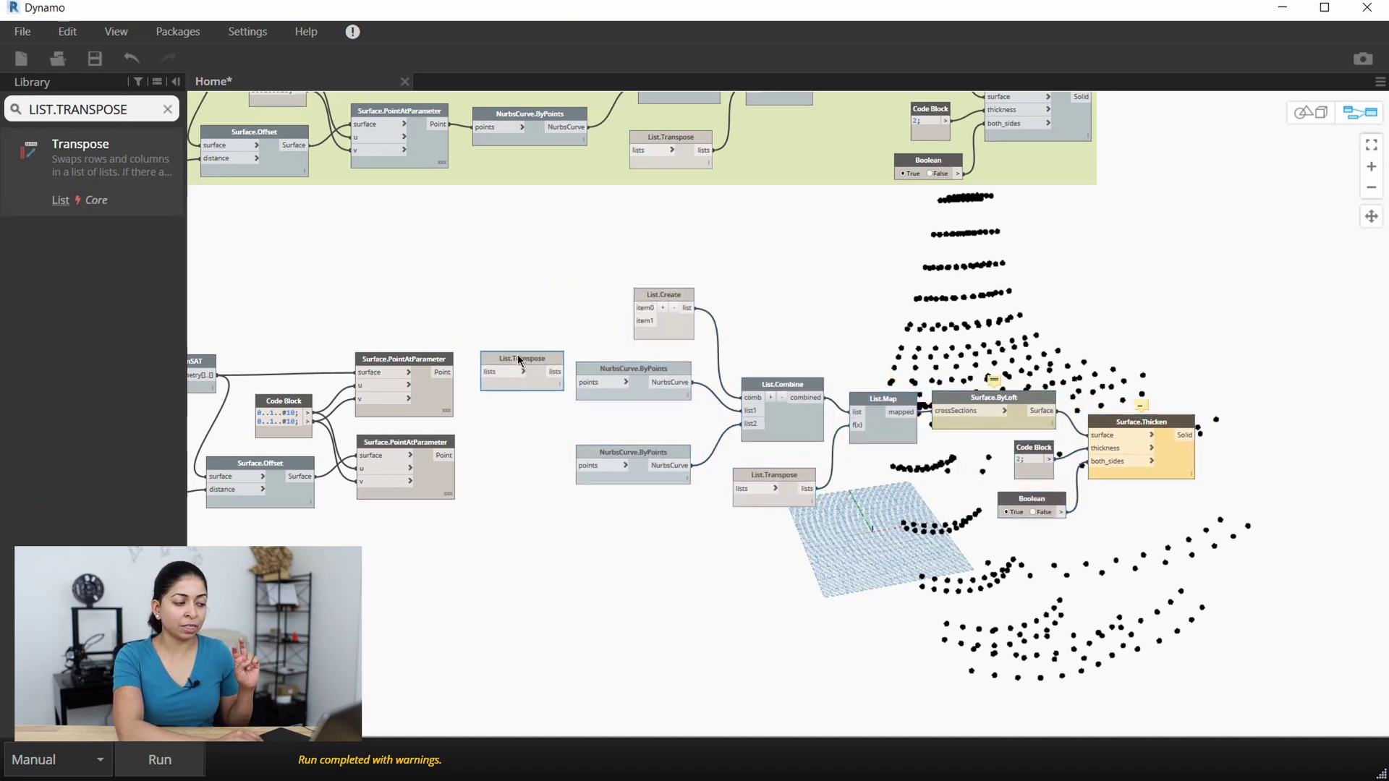
pyautogui.scroll(3, 673, 398)
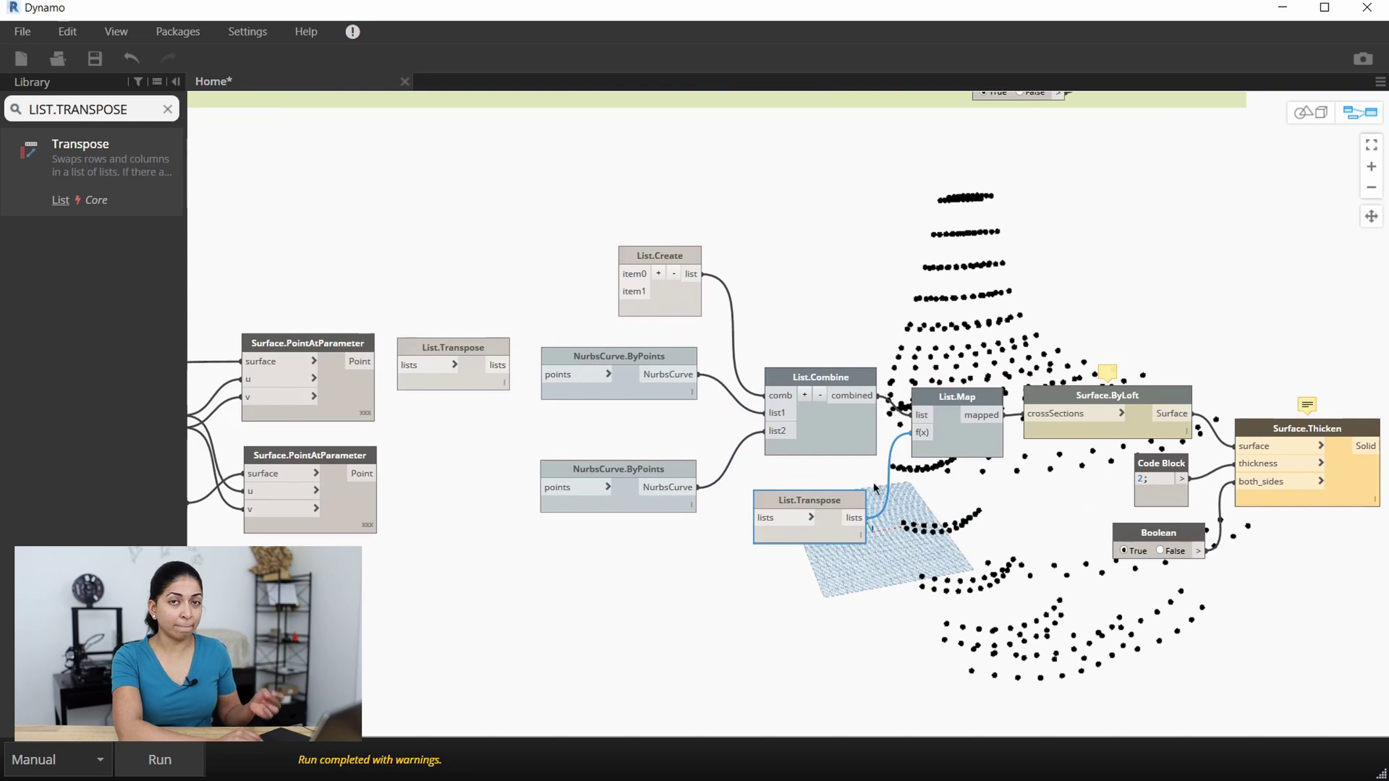
pyautogui.moveTo(445, 352); pyautogui.dragTo(319, 277)
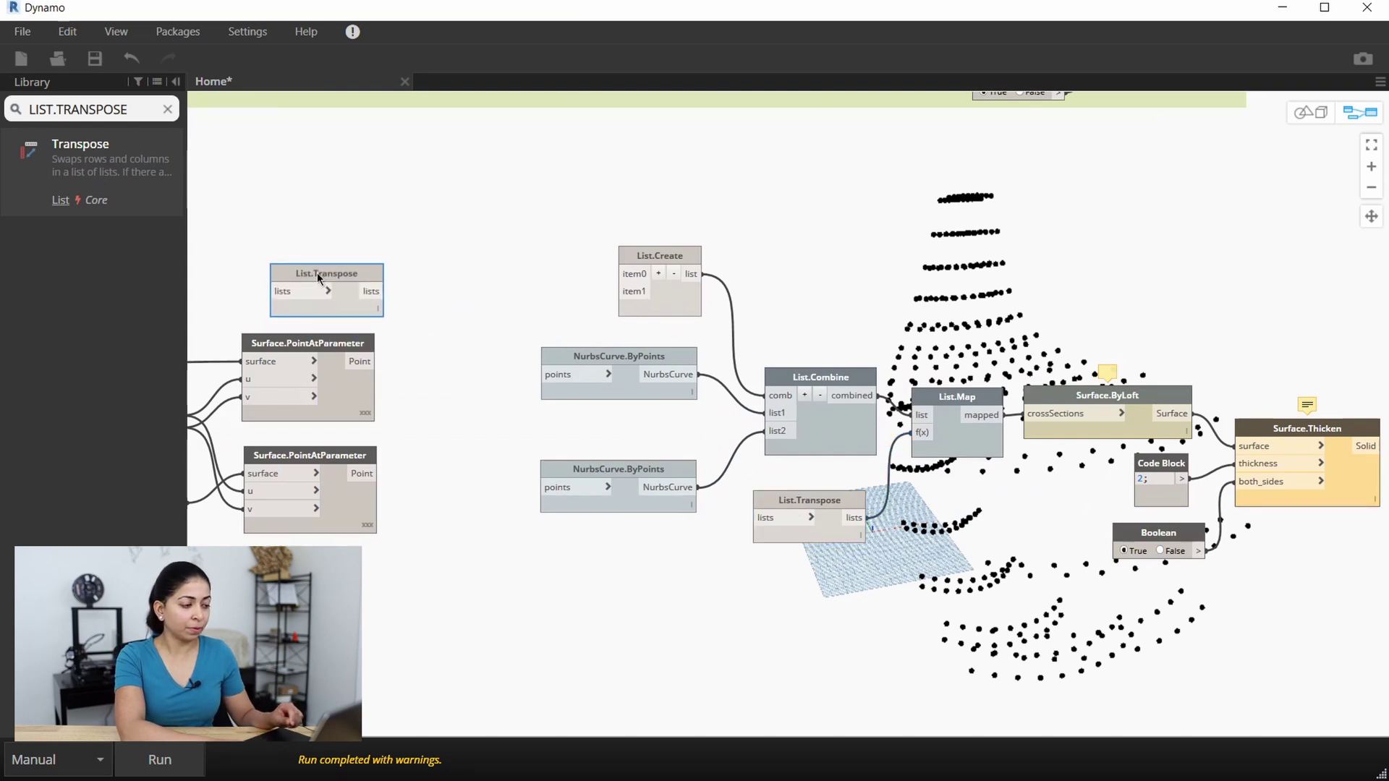
# Step: Insert a List.Map between each Surface.PointAtParameter and its NurbsCurve.ByPoints, wiring Point to list and mapped to points
pyautogui.click(167, 110)
pyautogui.write('LIST.MAP')
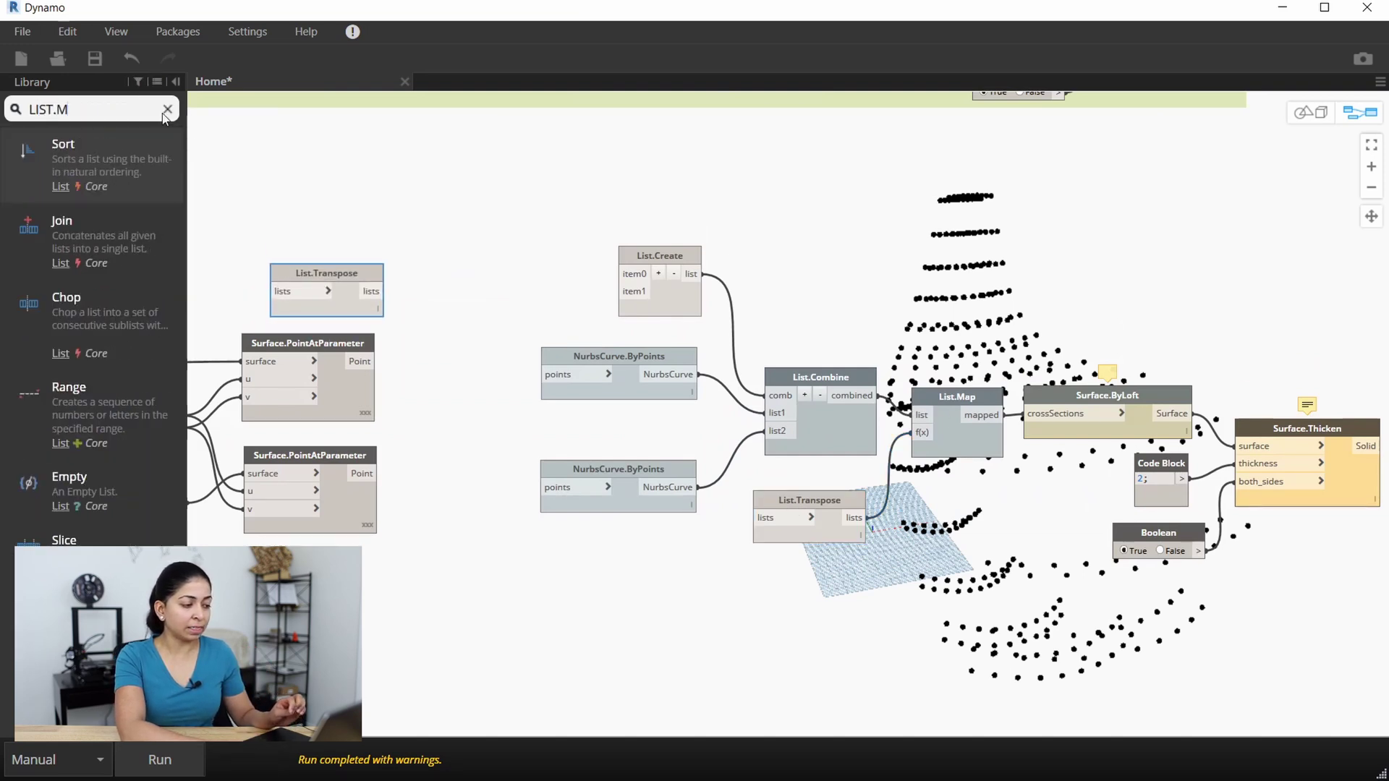
pyautogui.press('Return')
pyautogui.moveTo(812, 418); pyautogui.dragTo(455, 354)
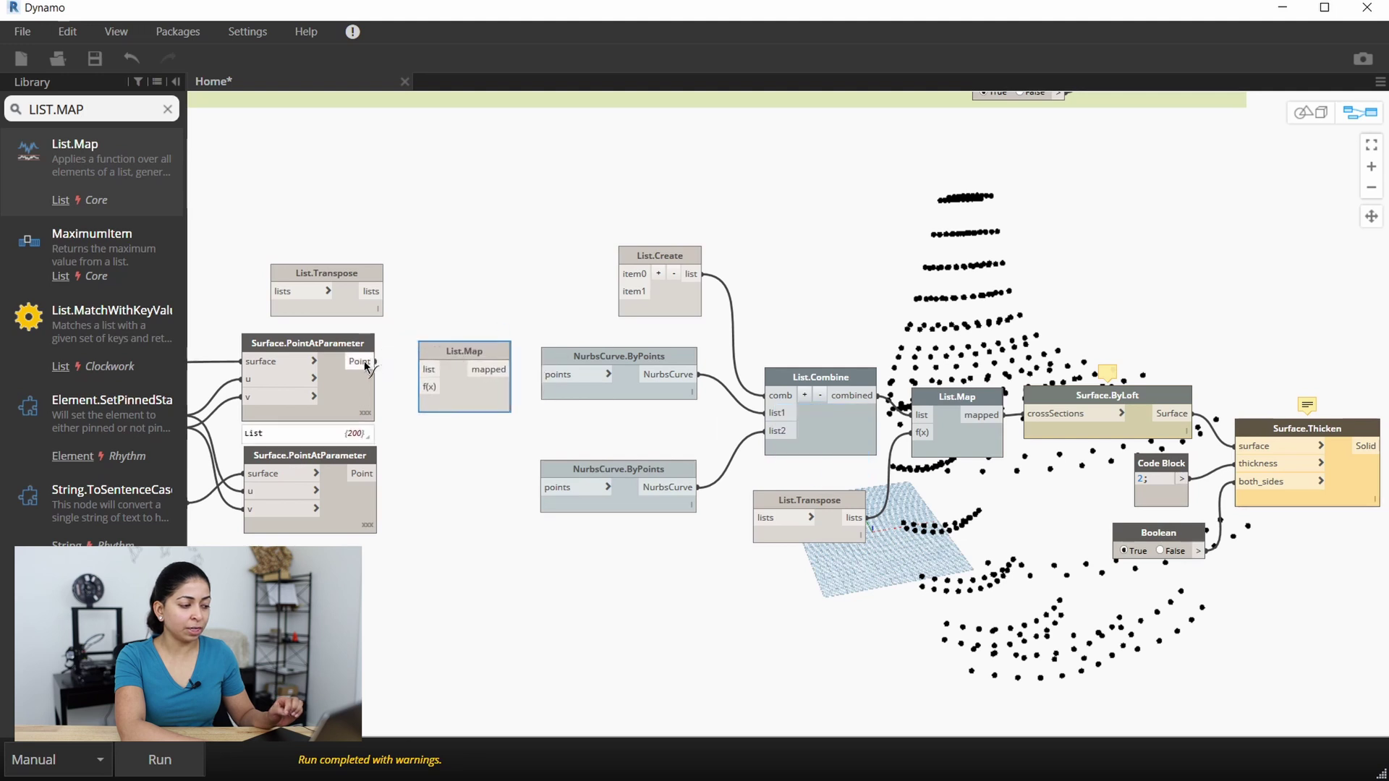
pyautogui.moveTo(541, 374); pyautogui.dragTo(544, 487)
pyautogui.hotkey('ctrl', 'c')
pyautogui.hotkey('ctrl', 'v')
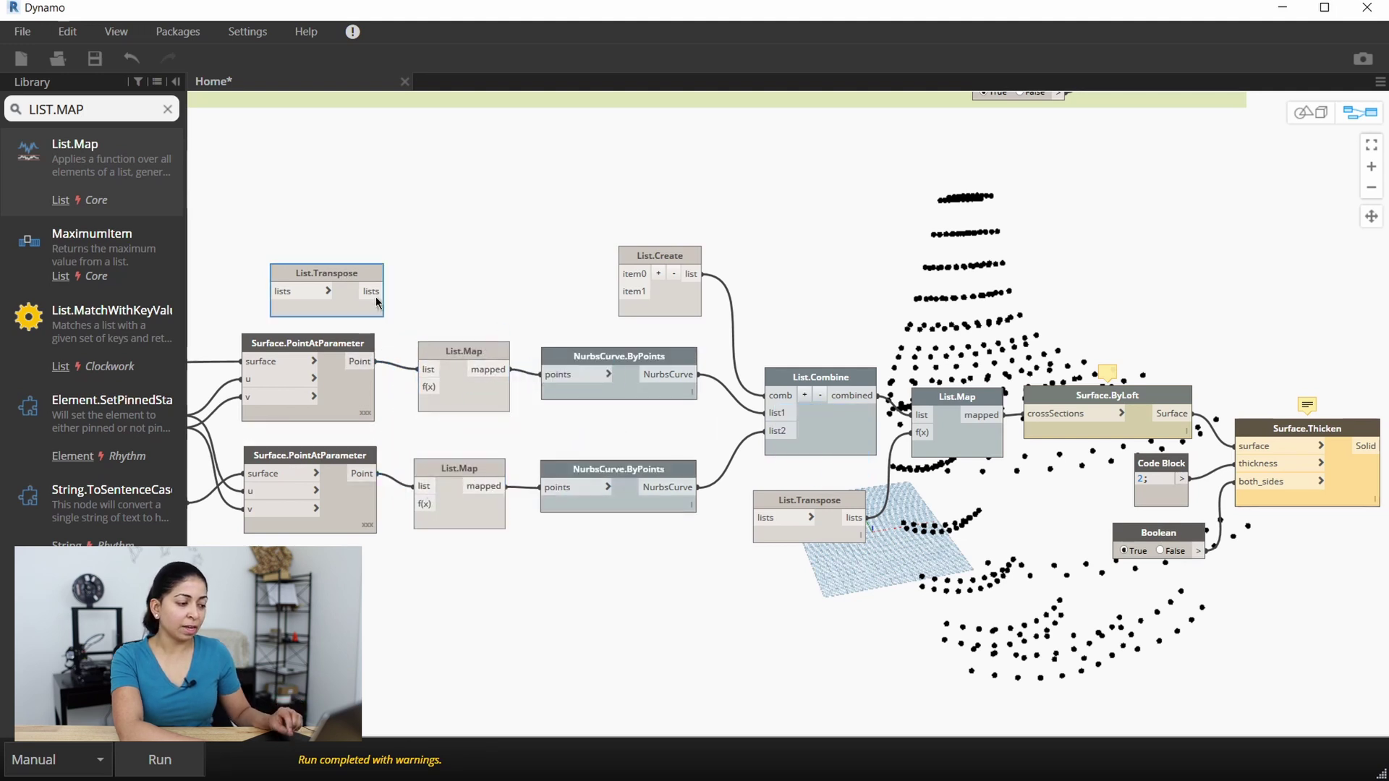
# Step: Connect a separate List.Transpose node to the f(x) input of each new List.Map and run the graph
pyautogui.moveTo(424, 393); pyautogui.dragTo(425, 393)
pyautogui.hotkey('ctrl', 'c')
pyautogui.hotkey('ctrl', 'v')
pyautogui.moveTo(493, 298); pyautogui.dragTo(419, 505)
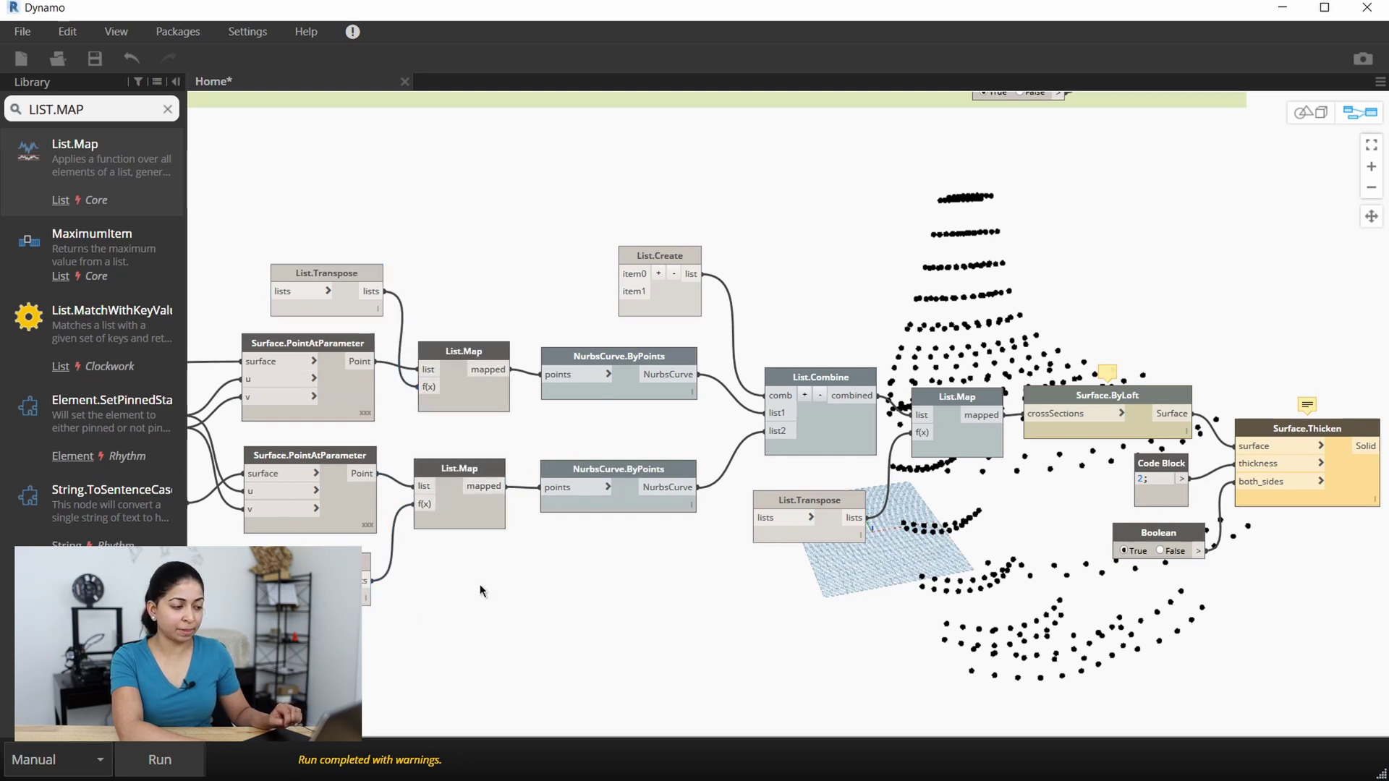
pyautogui.scroll(-2, 812, 535)
pyautogui.click(167, 759)
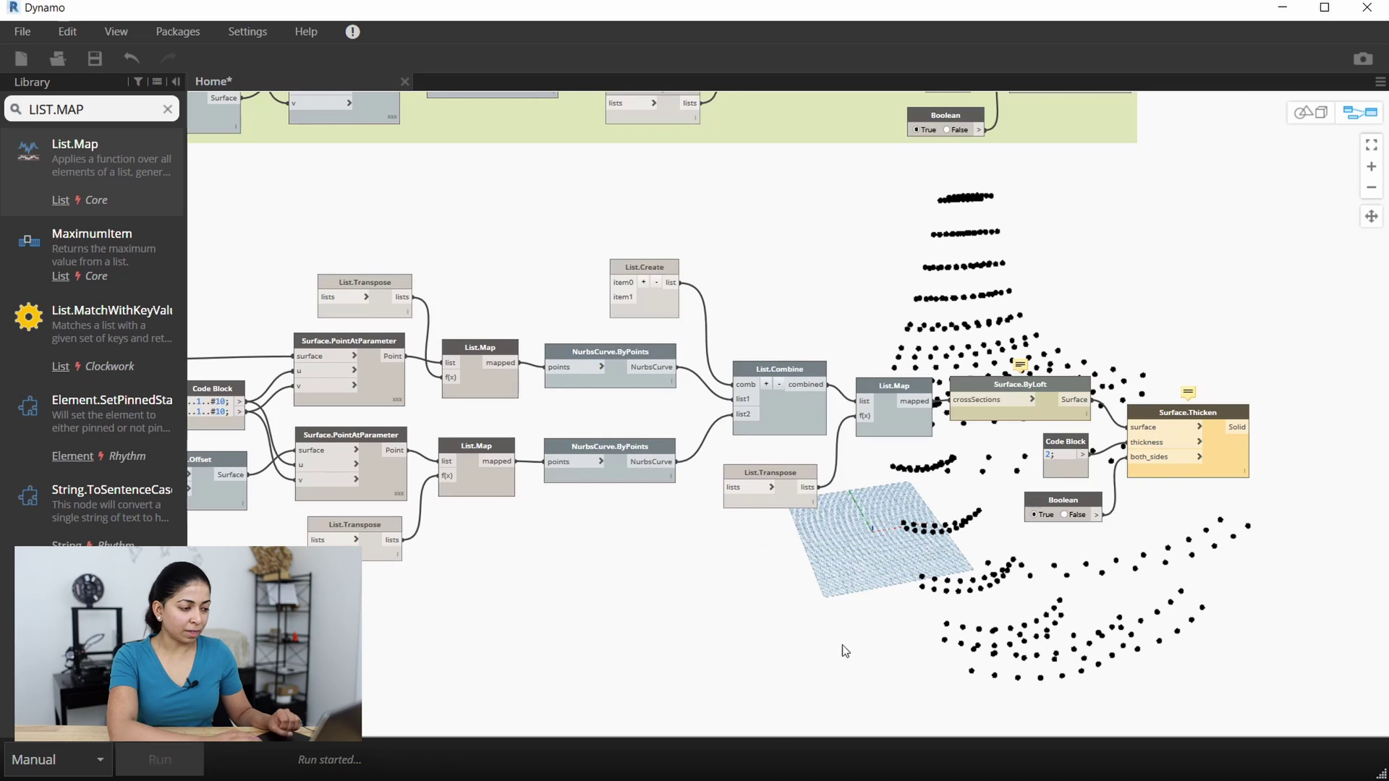
# Step: Turn off the preview of both Surface.PointAtParameter nodes and both new List.Map nodes in the horizontal graph
pyautogui.scroll(-1, 784, 616)
pyautogui.moveTo(796, 608); pyautogui.dragTo(667, 590, button='middle')
pyautogui.rightClick(280, 380)
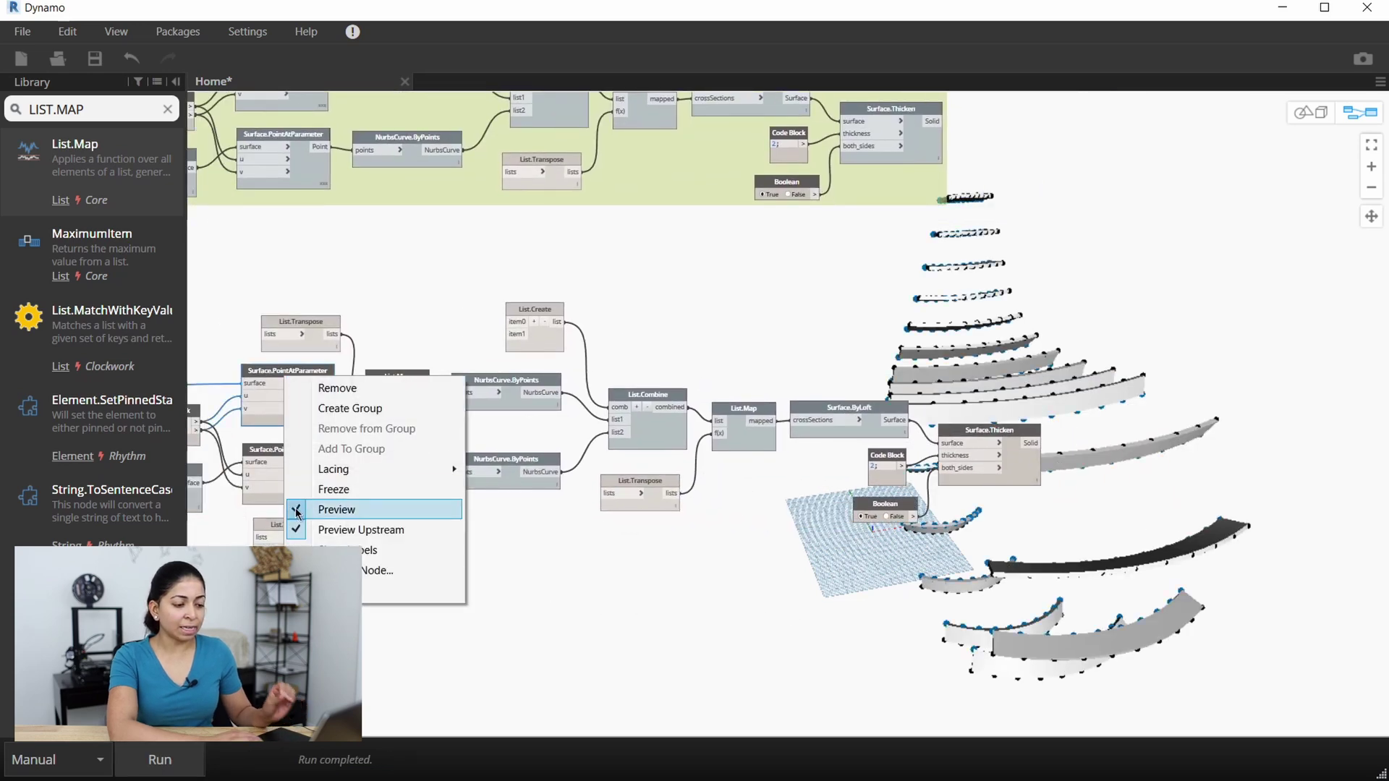
pyautogui.click(257, 448)
pyautogui.rightClick(279, 452)
pyautogui.click(277, 524)
pyautogui.rightClick(383, 460)
pyautogui.click(419, 570)
pyautogui.rightClick(389, 381)
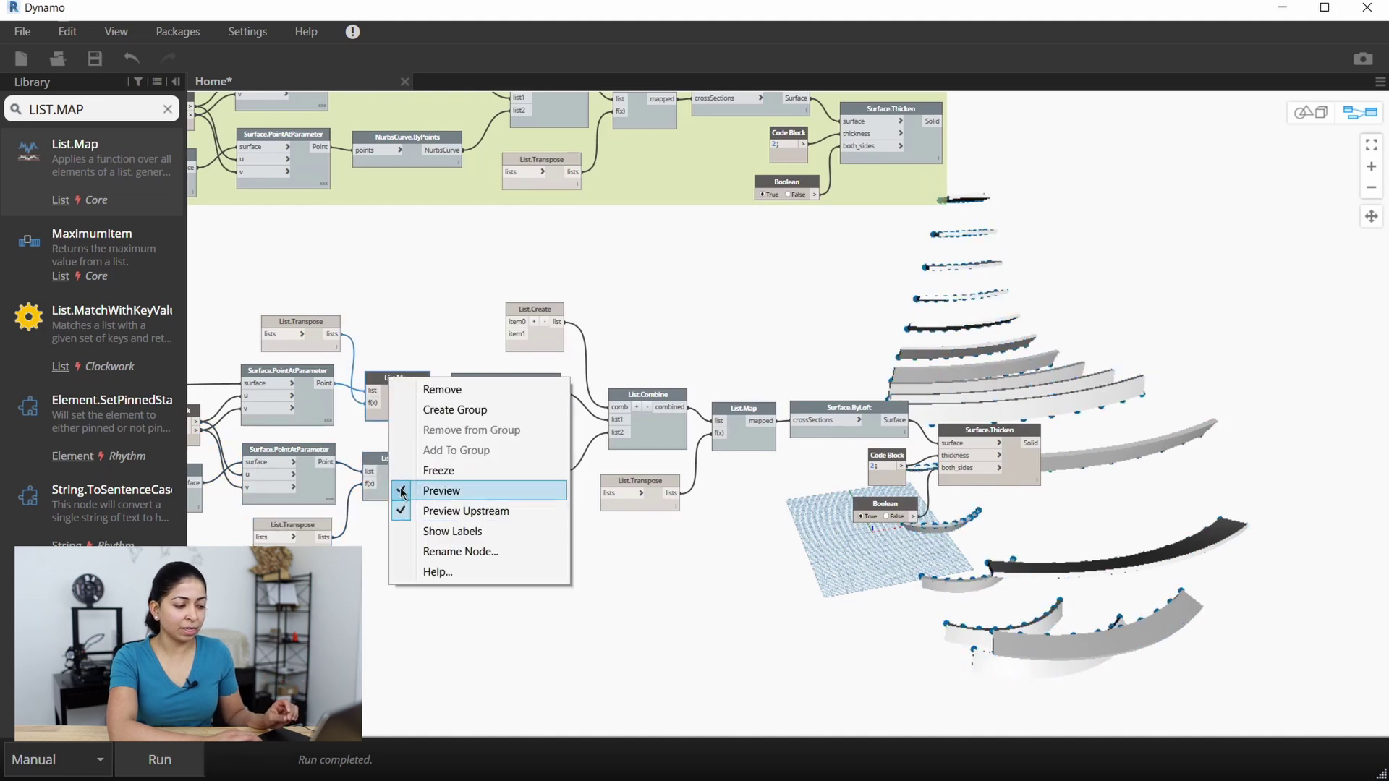
pyautogui.click(441, 490)
pyautogui.moveTo(256, 439); pyautogui.dragTo(342, 434, button='middle')
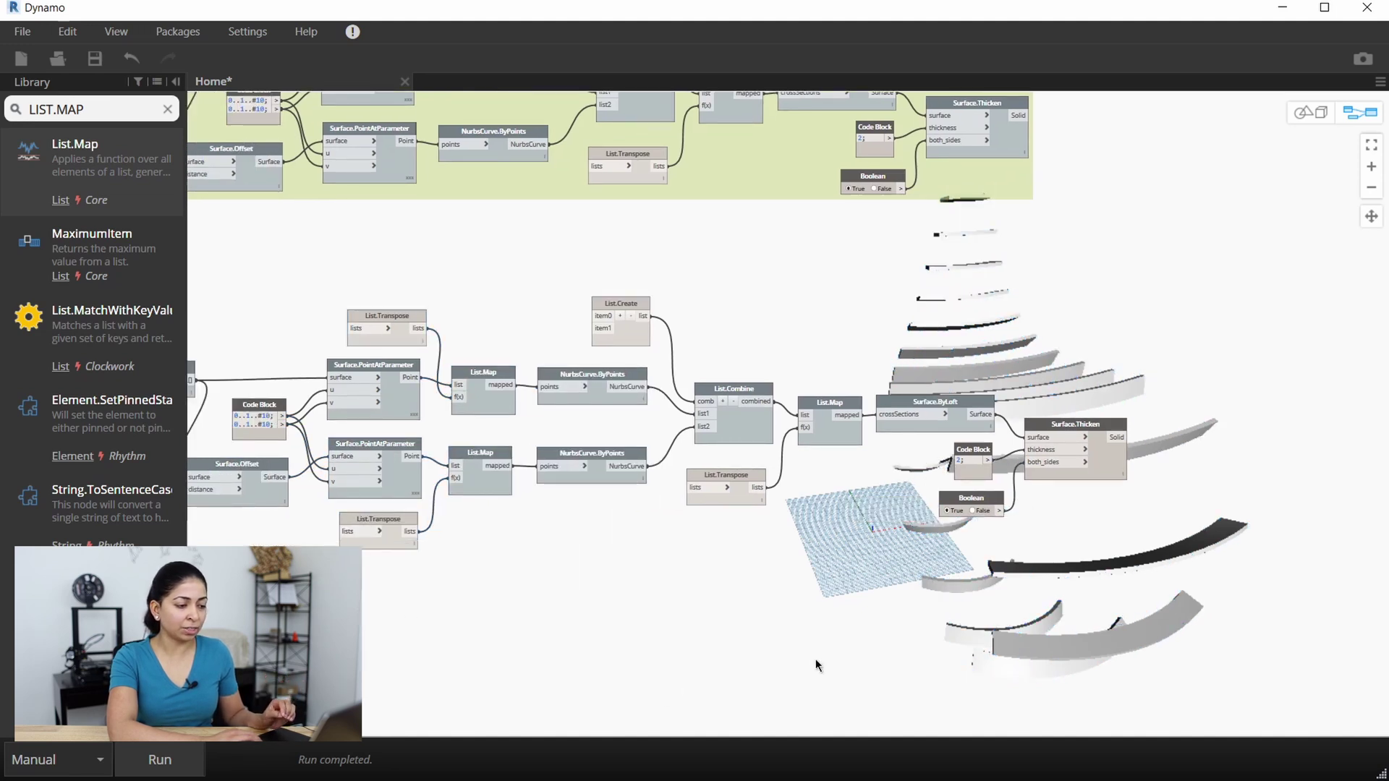
# Step: Group all nodes of the lower graph and title the group "3D - HORIZONTAL"
pyautogui.moveTo(815, 659); pyautogui.dragTo(594, 634, button='middle')
pyautogui.click(851, 403)
pyautogui.click(724, 290)
pyautogui.moveTo(937, 269); pyautogui.dragTo(1040, 293, button='middle')
pyautogui.scroll(-5, 1040, 293)
pyautogui.moveTo(1116, 475); pyautogui.dragTo(366, 280)
pyautogui.scroll(5, 398, 337)
pyautogui.rightClick(426, 342)
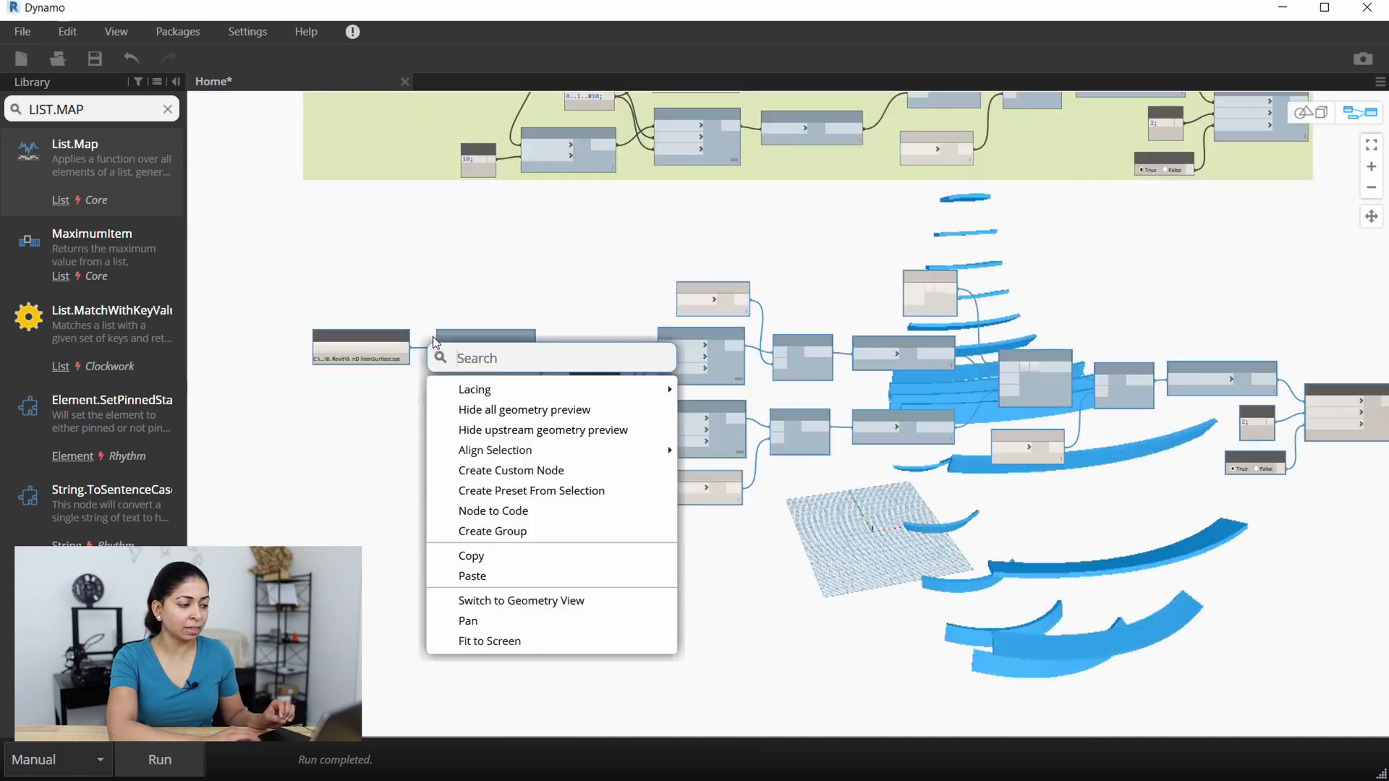
pyautogui.click(472, 531)
pyautogui.doubleClick(394, 258)
pyautogui.write('3D - HORIZONTAL')
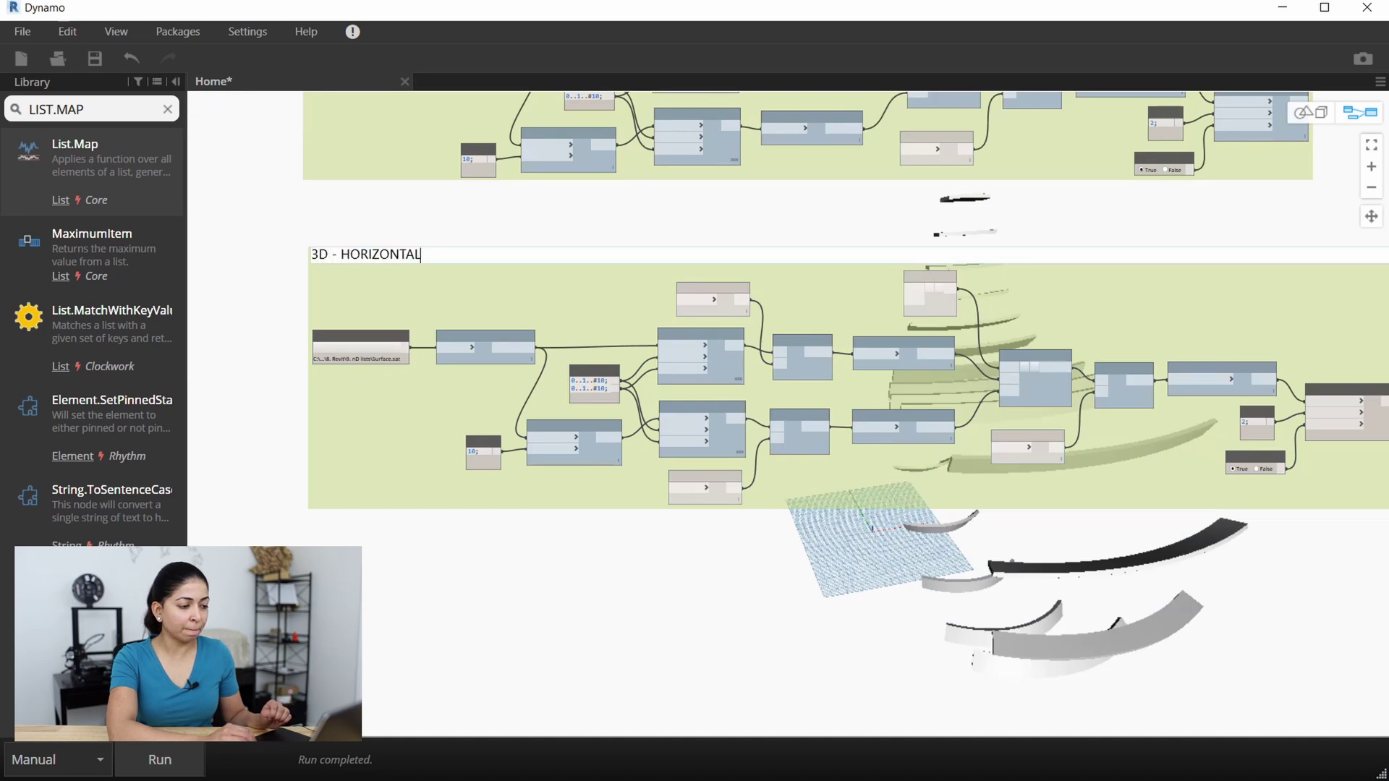
pyautogui.click(209, 345)
# Step: Turn on the preview of Surface.Thicken in the 3D - VERTICAL group
pyautogui.scroll(-3, 636, 362)
pyautogui.scroll(3, 731, 228)
pyautogui.rightClick(732, 231)
pyautogui.click(787, 364)
# Step: Switch to the geometry view and examine the combined vertical and horizontal strips from another angle and up close
pyautogui.rightClick(826, 292)
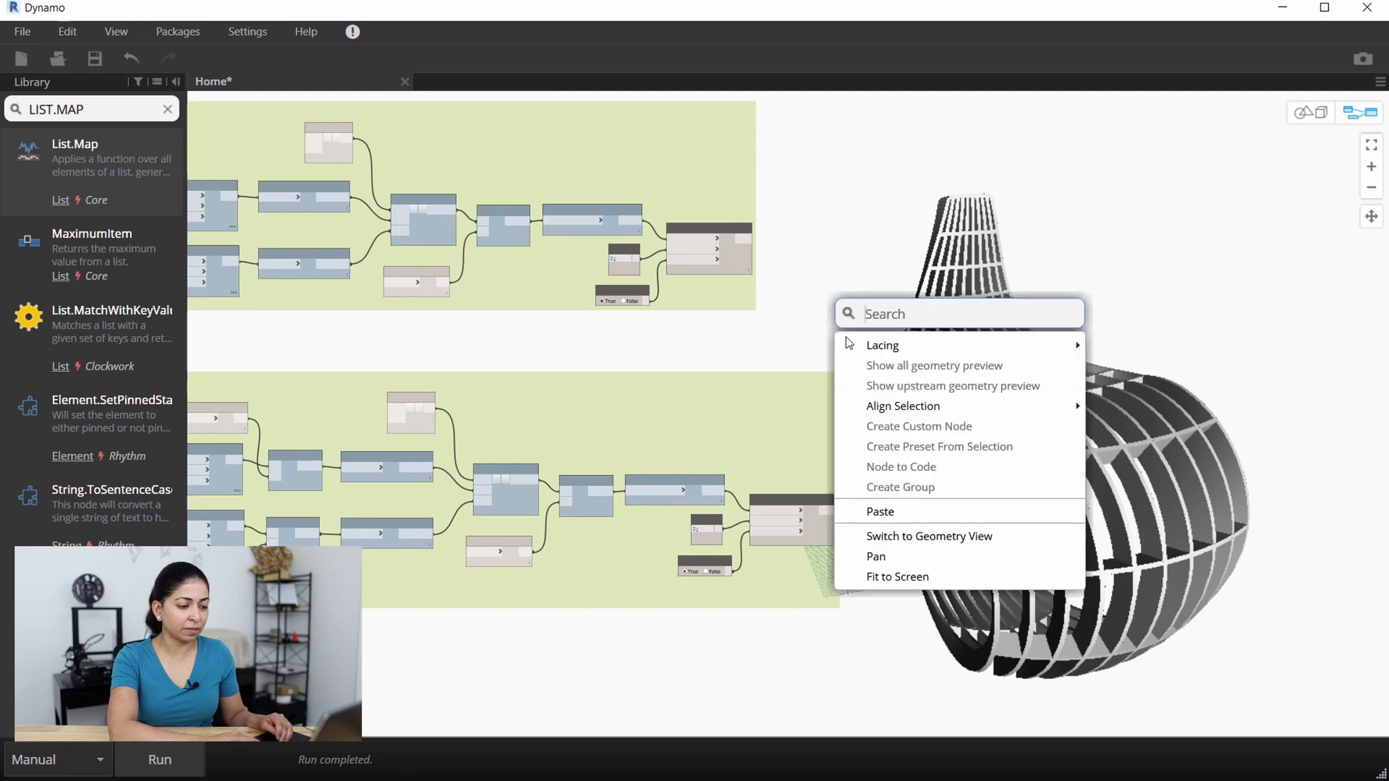
pyautogui.click(879, 535)
pyautogui.moveTo(1214, 418); pyautogui.dragTo(1122, 450, button='right')
pyautogui.scroll(3, 1059, 467)
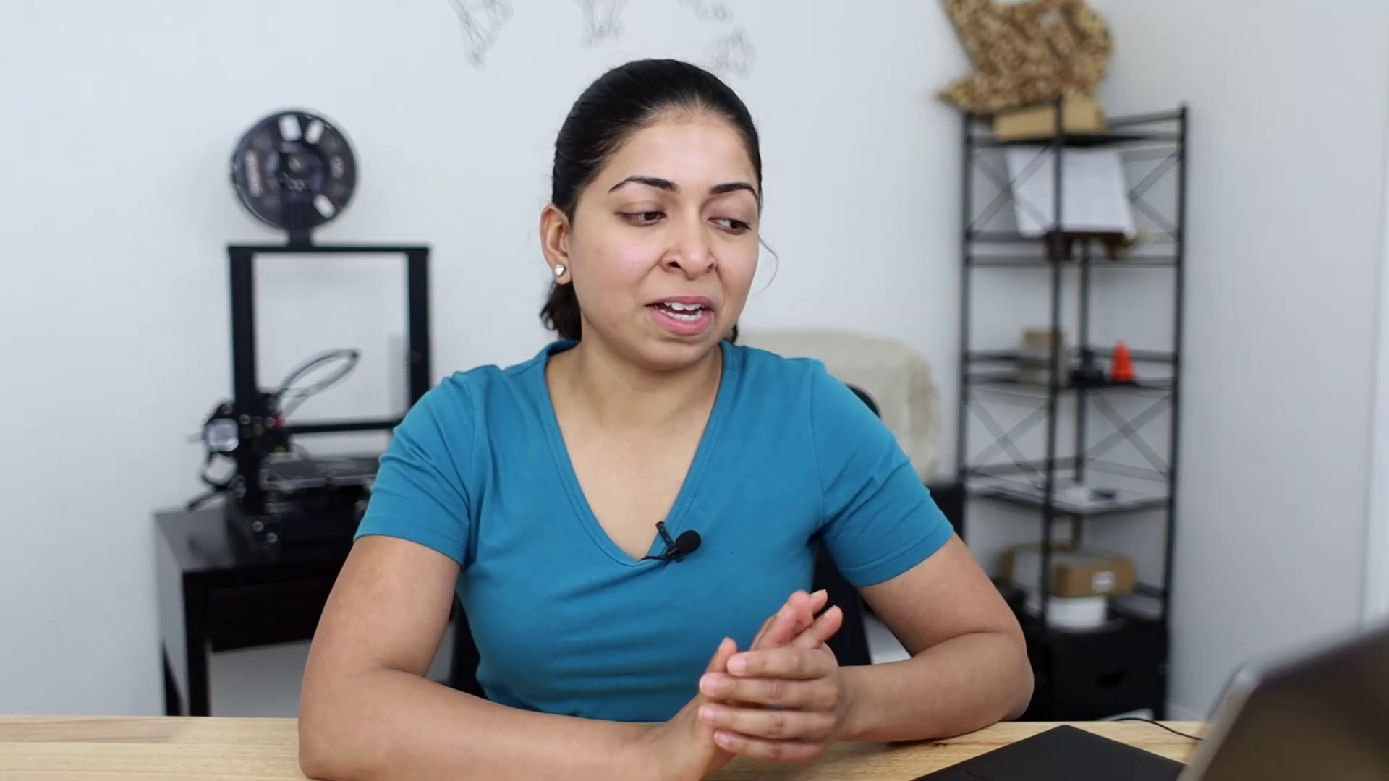